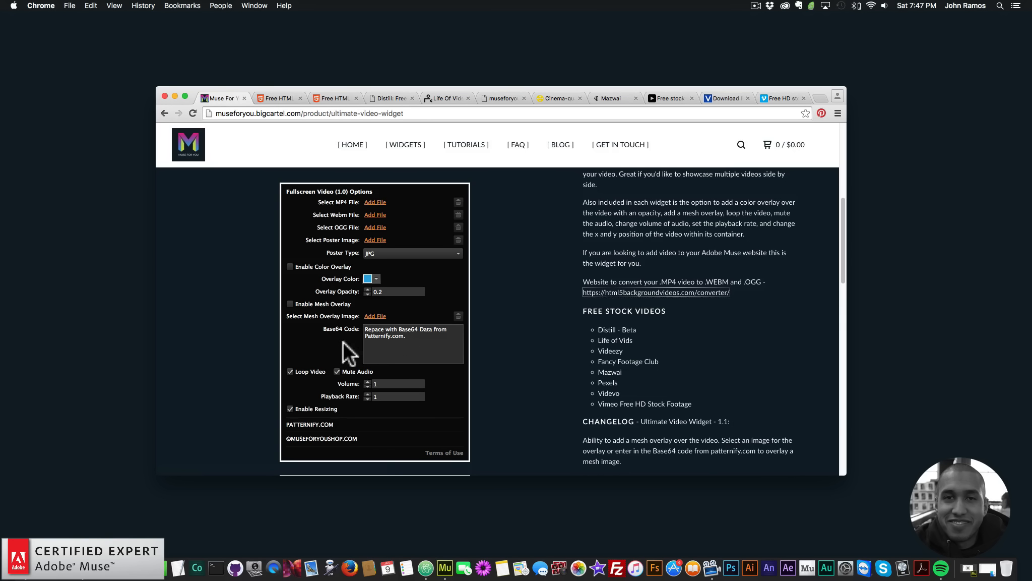
Step: Examine the option panels for the fullscreen, full-width and custom size video widgets on the Ultimate Video Widget product page
scroll(312, 343, down, 3)
scroll(298, 338, up, 5)
scroll(322, 330, down, 5)
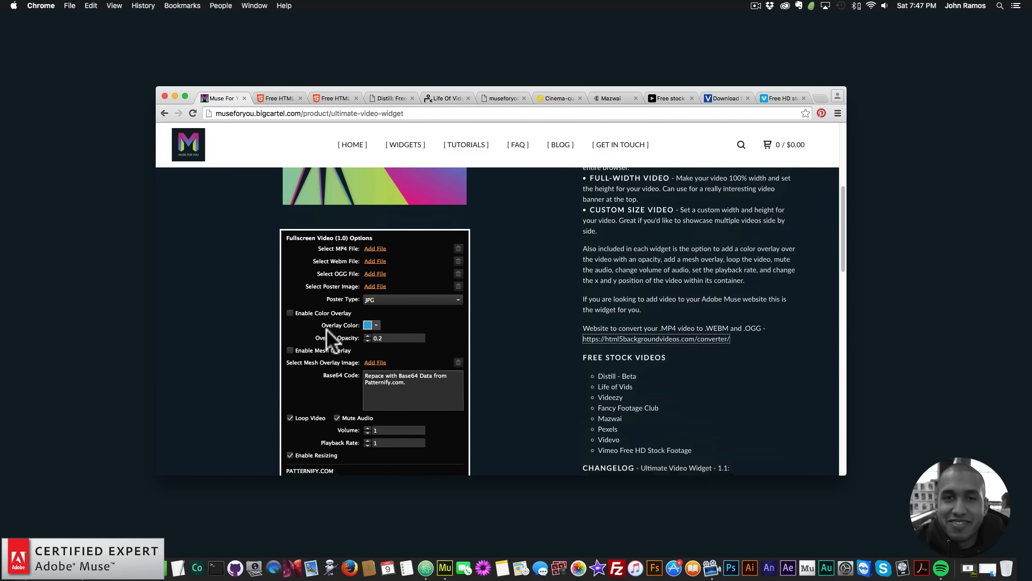
scroll(270, 343, down, 3)
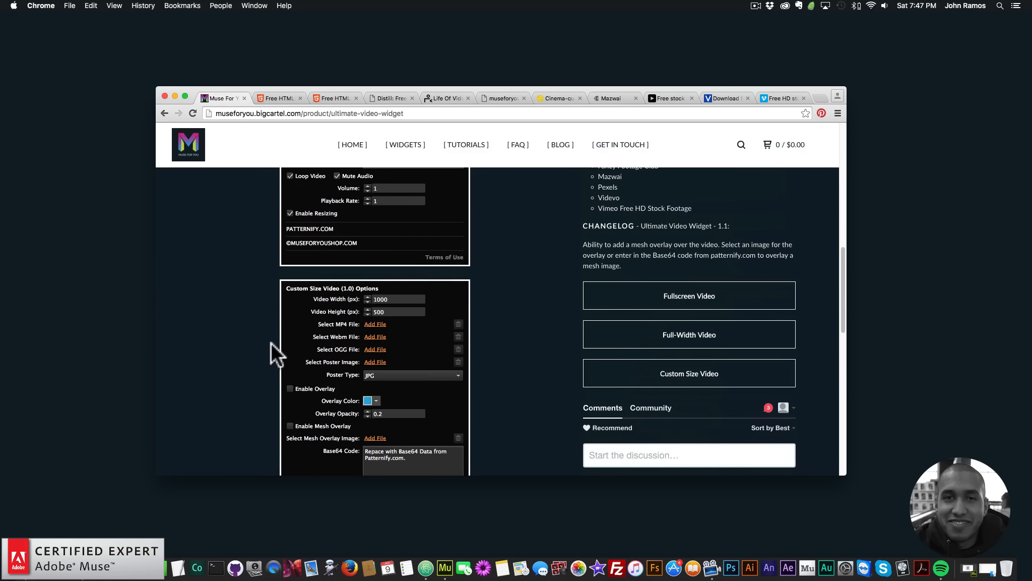
scroll(277, 338, up, 10)
scroll(324, 352, down, 5)
scroll(325, 352, down, 12)
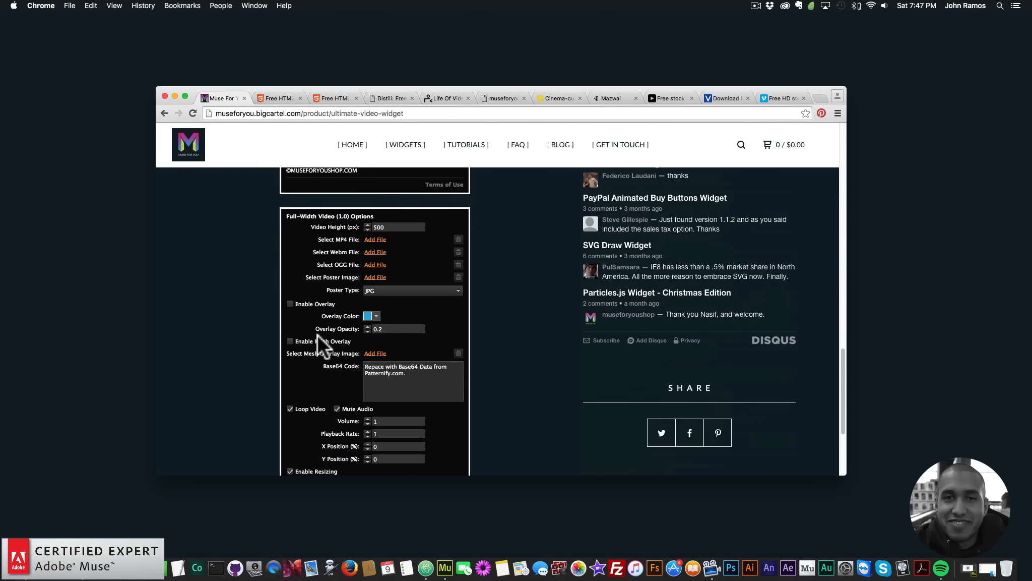
scroll(317, 333, up, 12)
scroll(319, 329, up, 3)
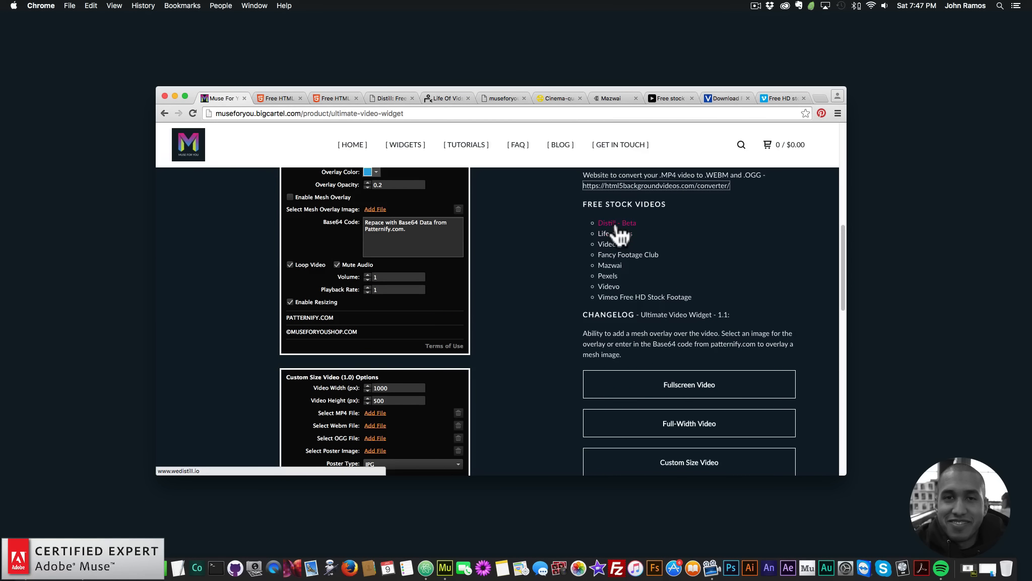
Step: View the Distill, Life of Vids and Fancy Footage Club stock video sites that are already open
click(390, 96)
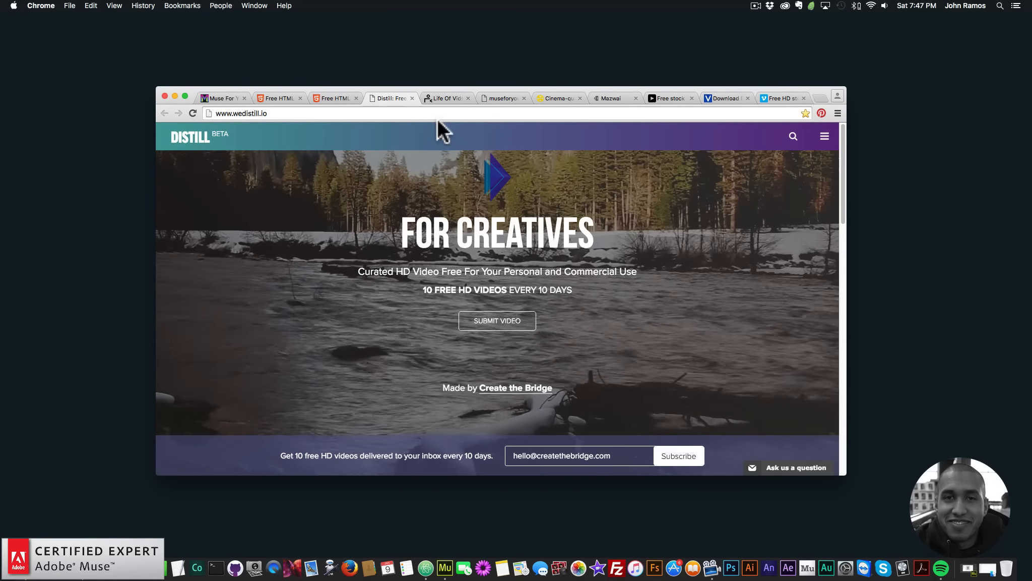
click(442, 97)
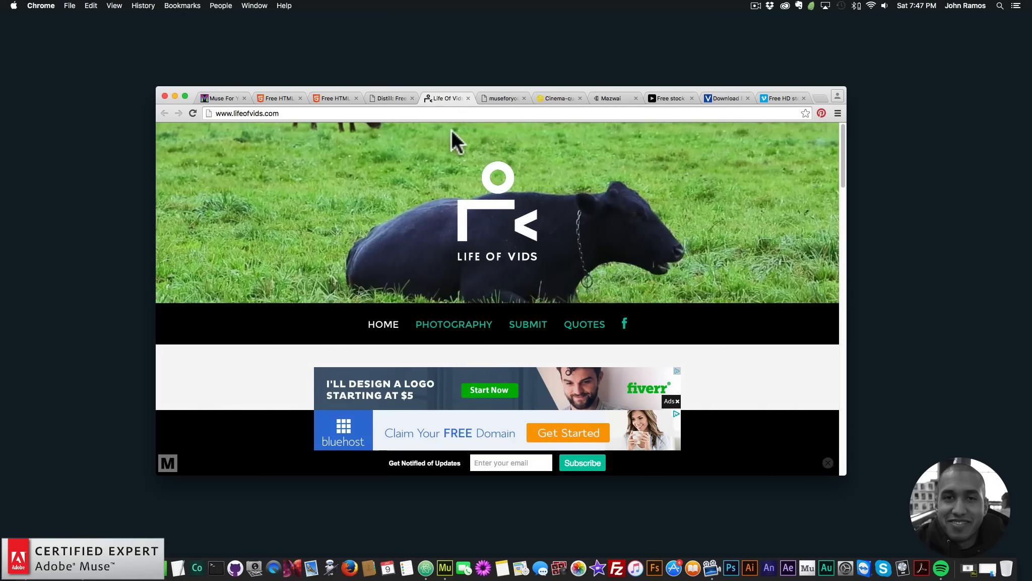
click(505, 98)
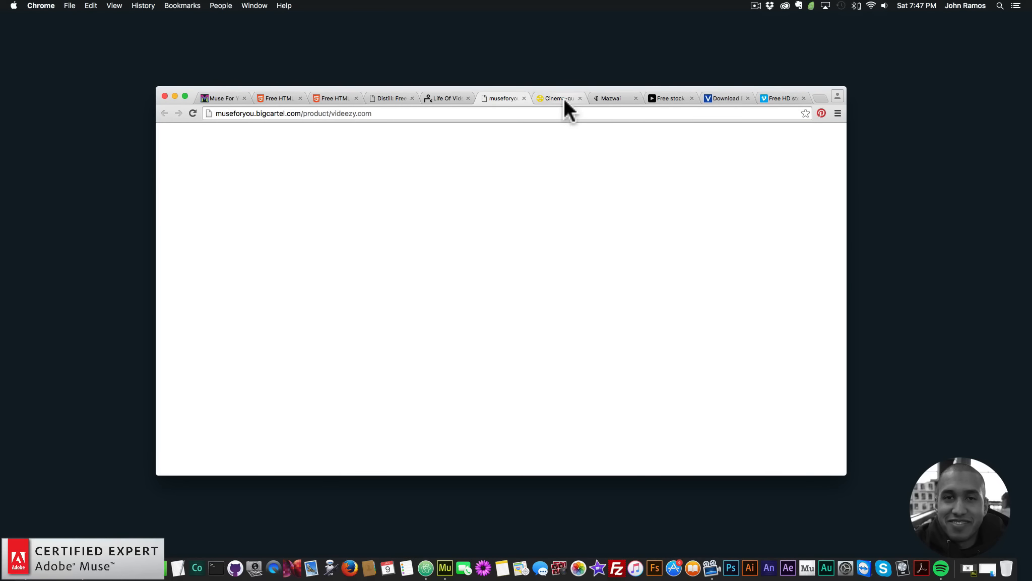
click(563, 97)
click(497, 99)
click(389, 97)
Step: Load videezy.com in place of the blank, wrongly linked Videezy page
click(485, 97)
click(427, 114)
text(videez)
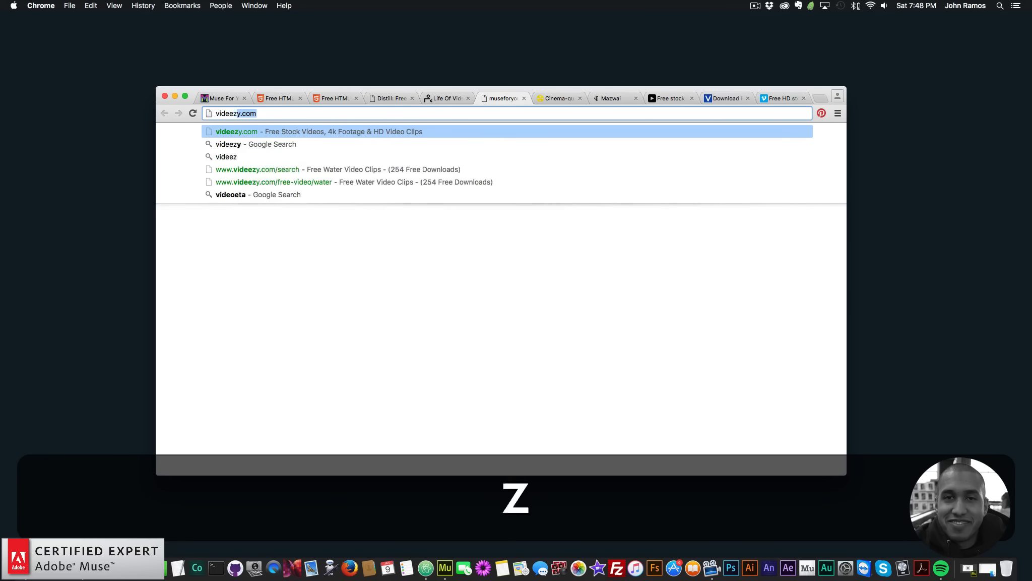
text(y.co)
key(Return)
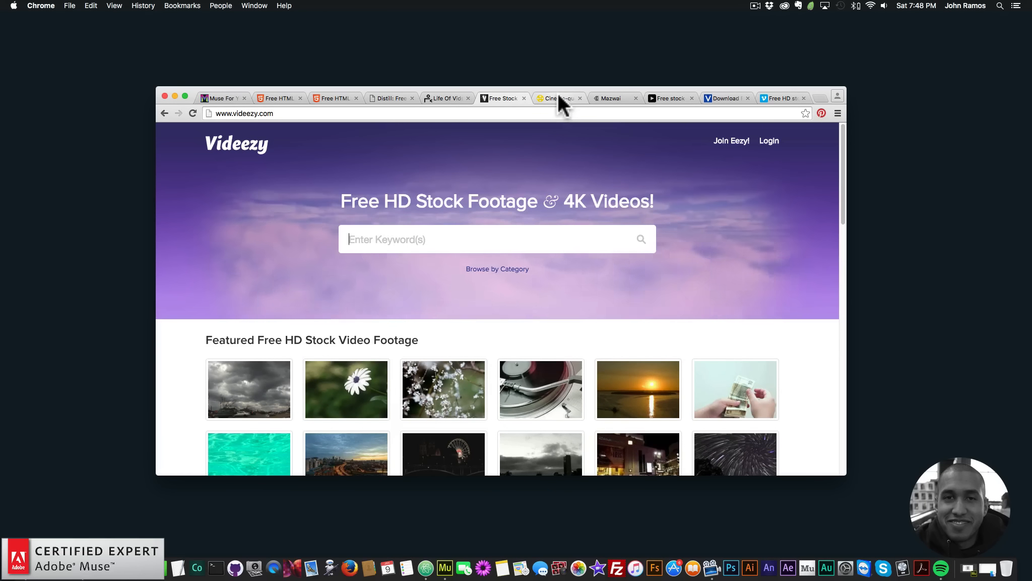
Step: Look over the Fancy Footage Club, Mazwai, Pexels Videos, Videvo and Vimeo Free HD stock footage sites
click(560, 98)
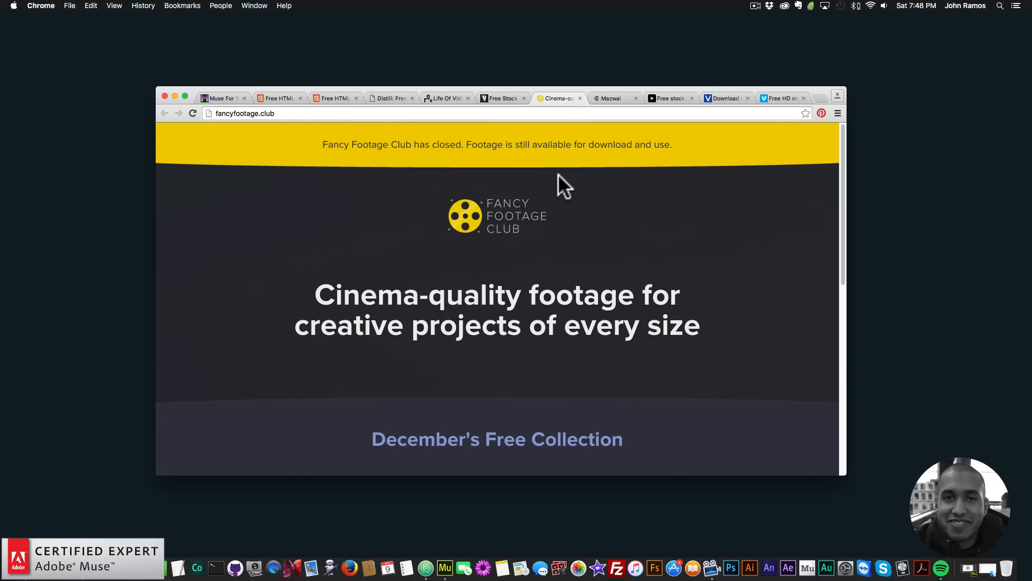
click(607, 97)
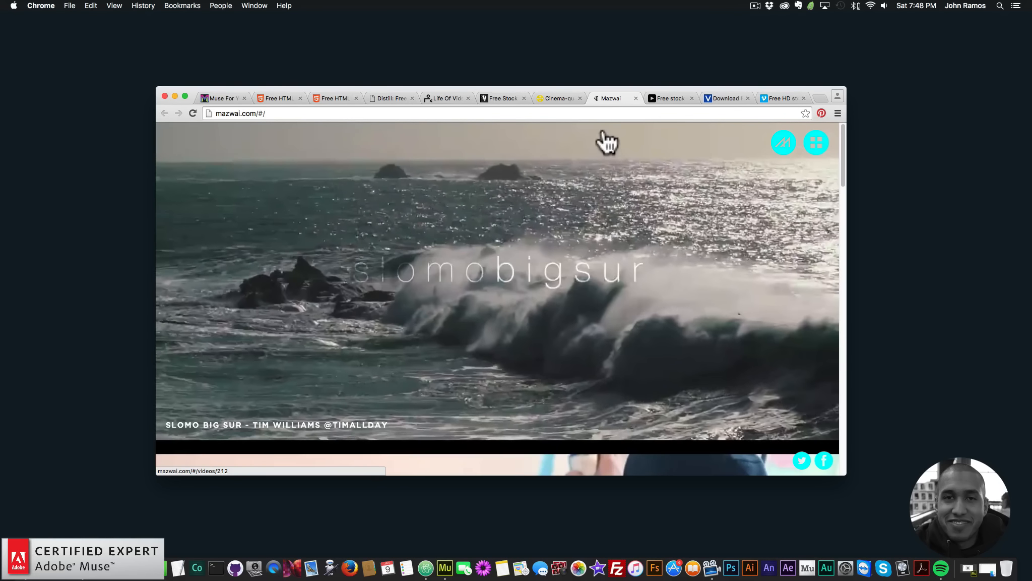
scroll(607, 171, down, 5)
scroll(607, 171, down, 5)
scroll(600, 166, up, 10)
click(669, 101)
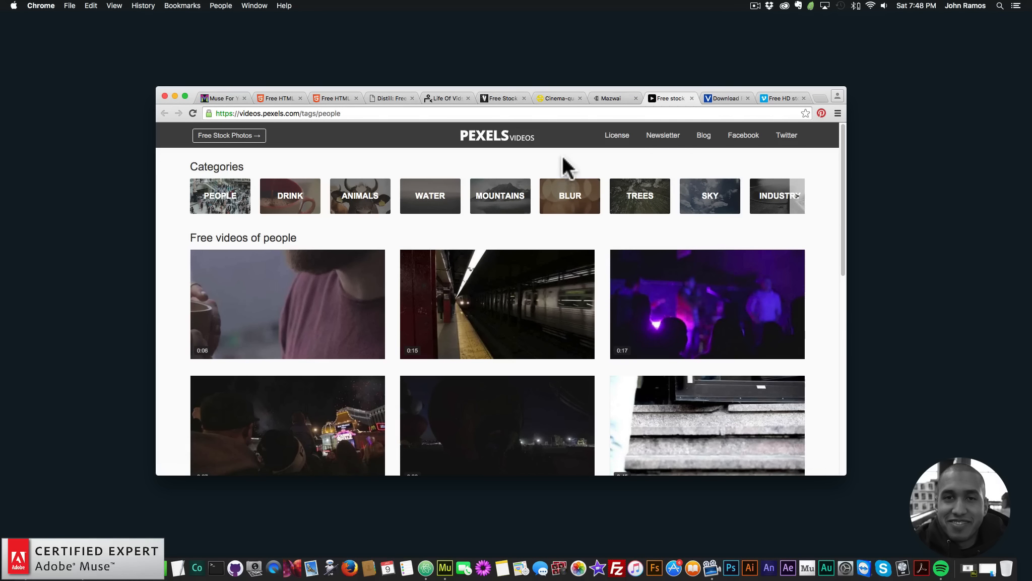
click(708, 98)
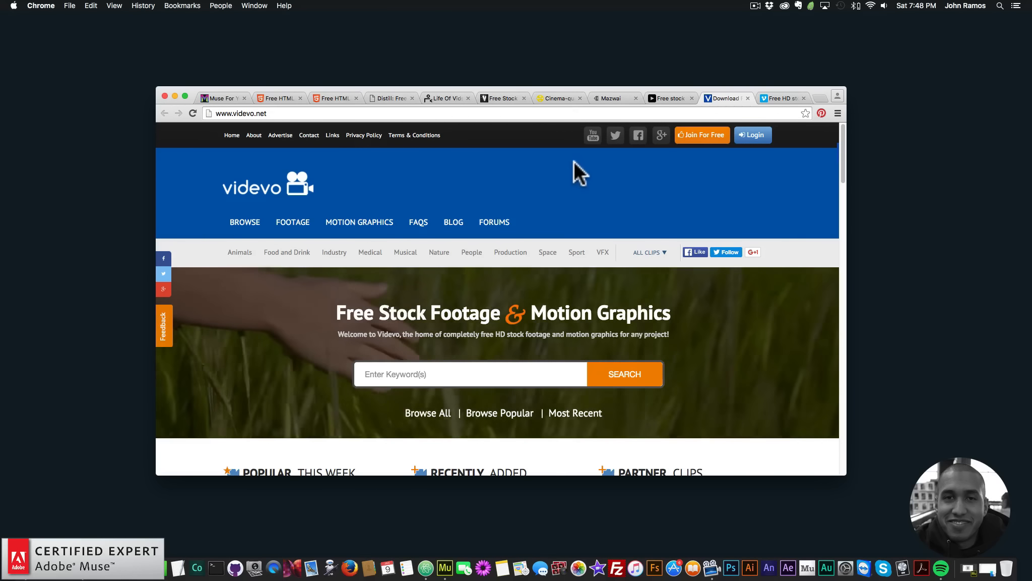
click(779, 100)
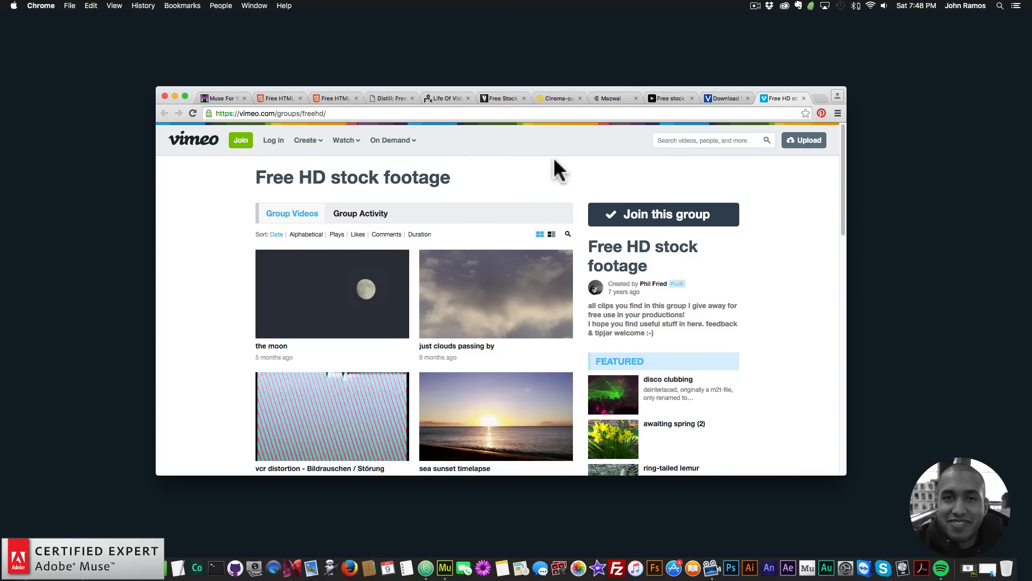
Step: Return to the Distill site and look through its homepage and video listings
click(386, 99)
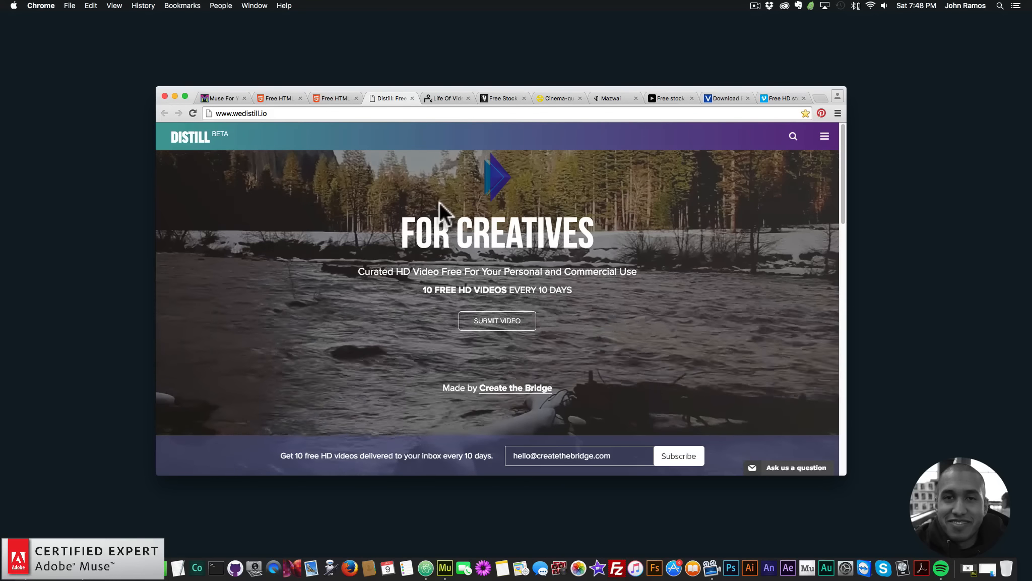
scroll(440, 206, down, 3)
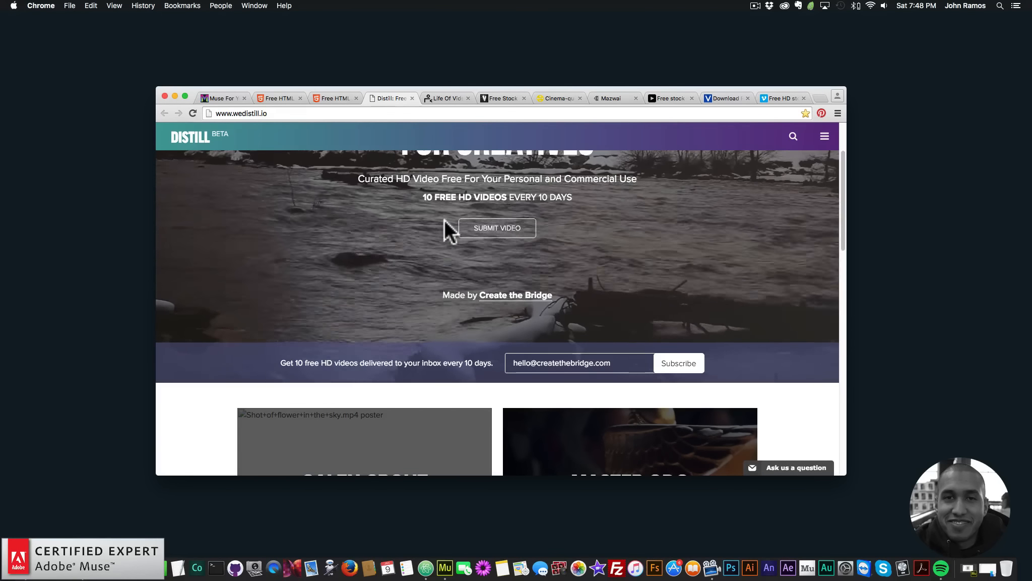
scroll(444, 219, down, 2)
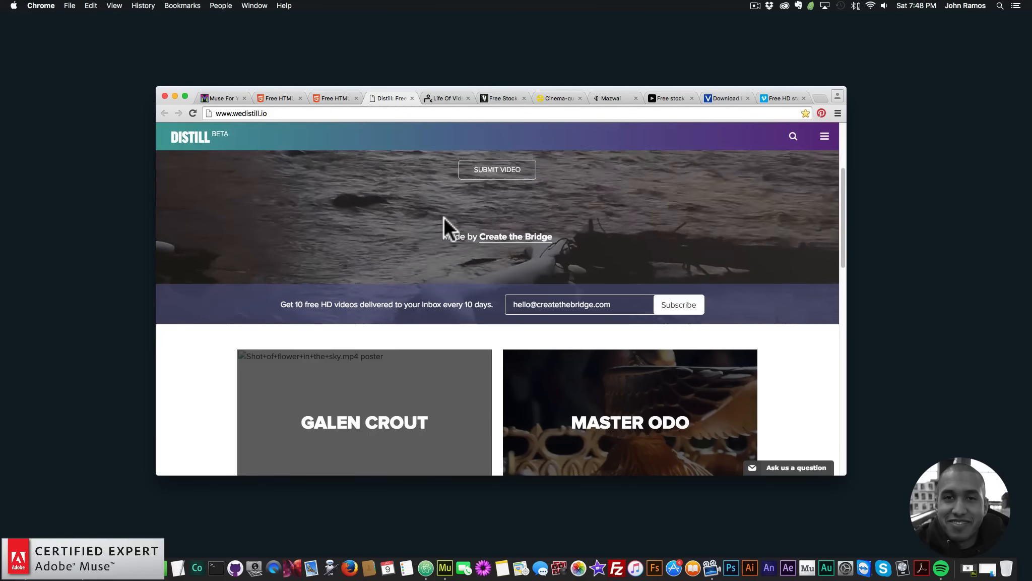
scroll(443, 214, up, 5)
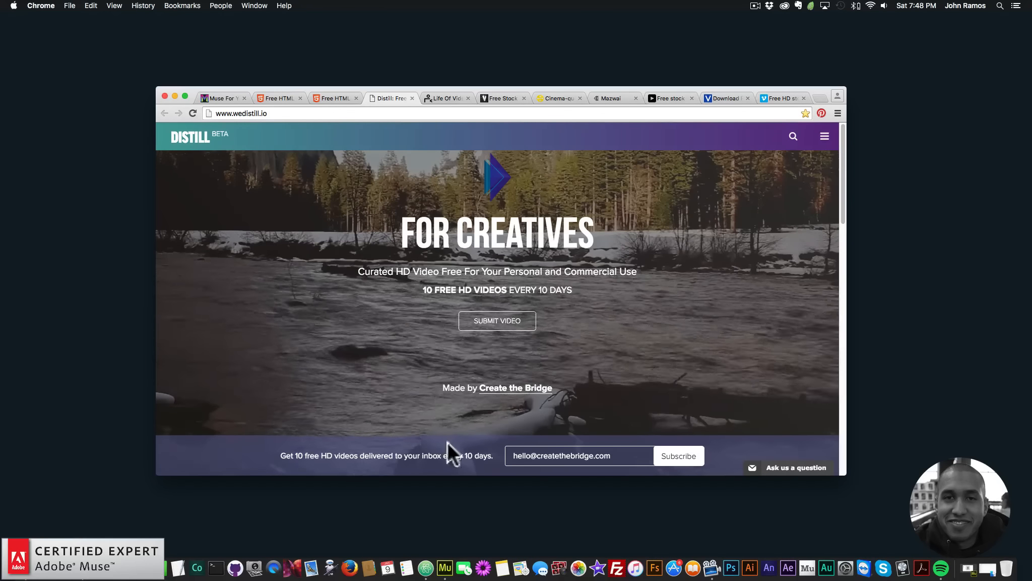
Step: Switch to Adobe Muse and review the Fullscreen Video widget's options on the Home page
click(437, 558)
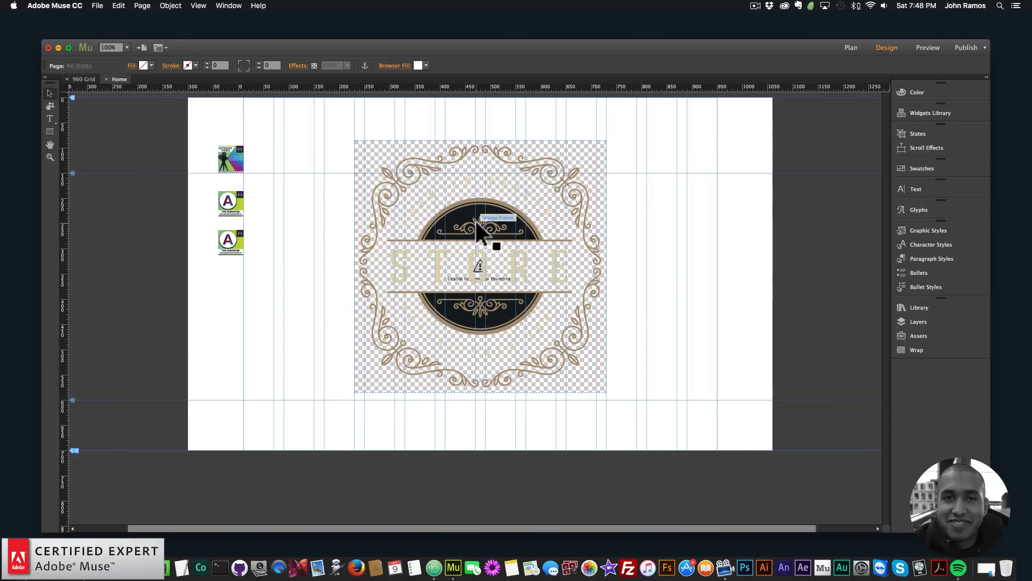
click(218, 152)
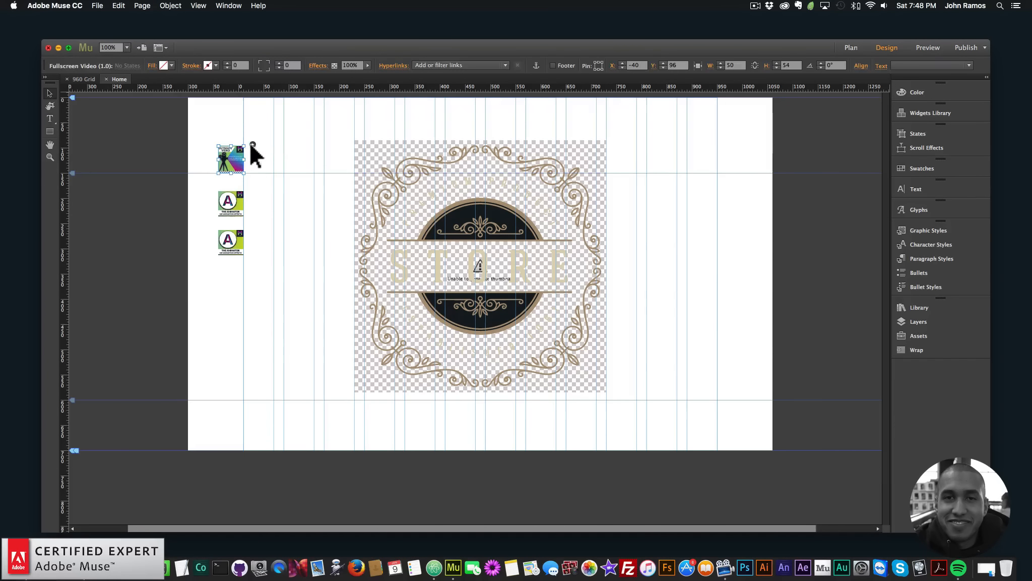
click(252, 145)
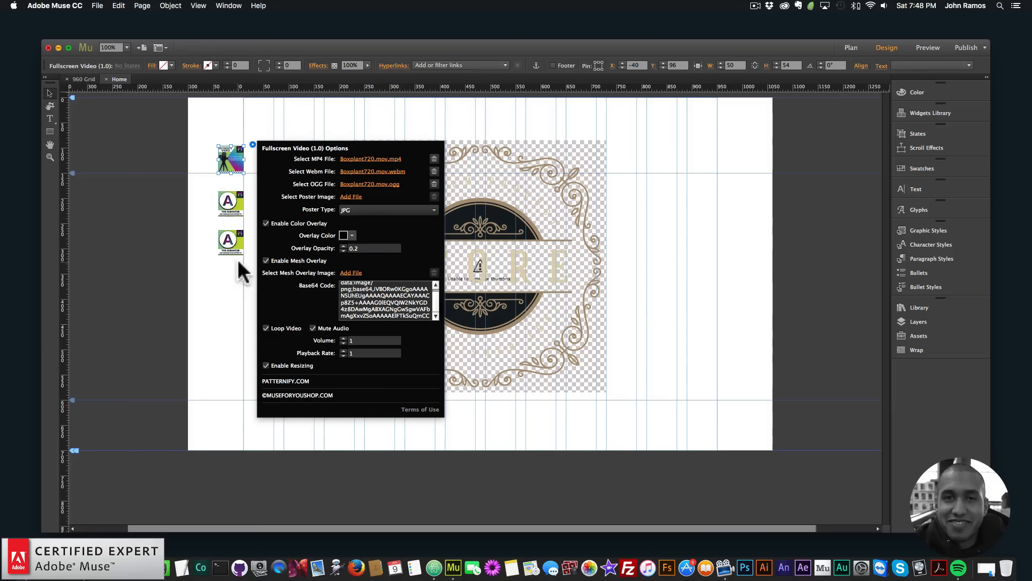
click(216, 286)
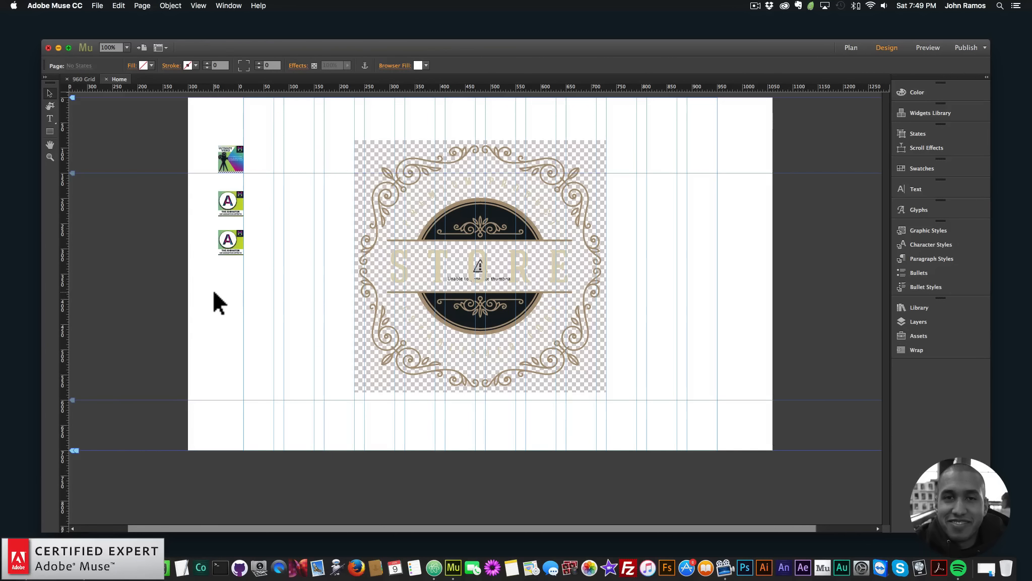
Step: Preview the Home page in the browser to check the fullscreen video, and return to Adobe Muse
click(98, 10)
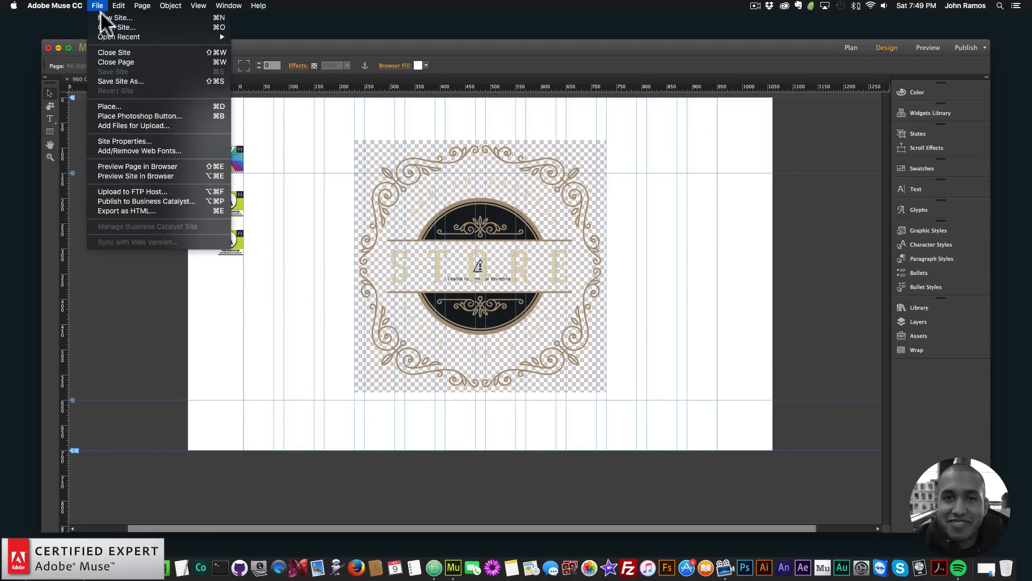
click(127, 167)
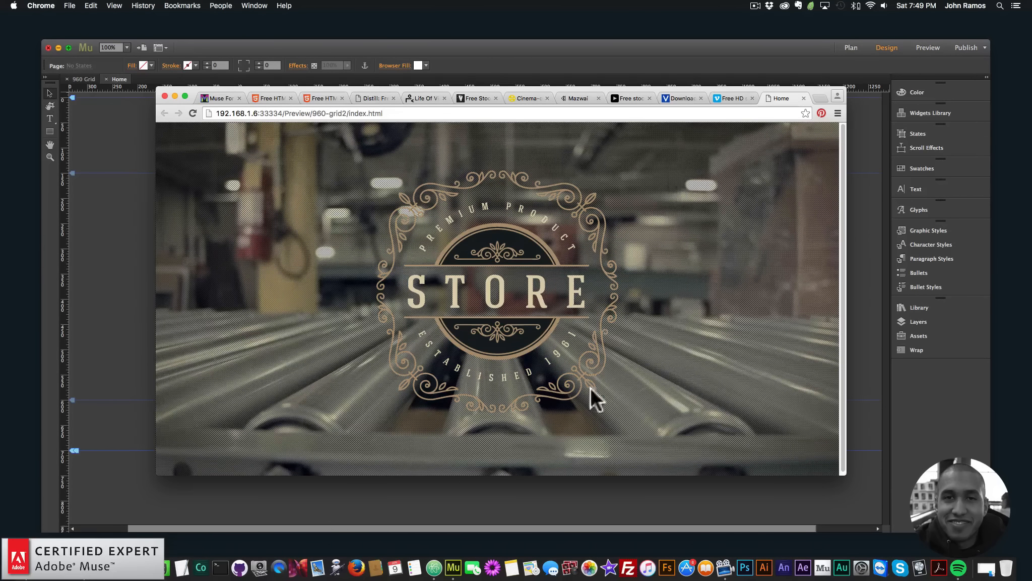
click(112, 235)
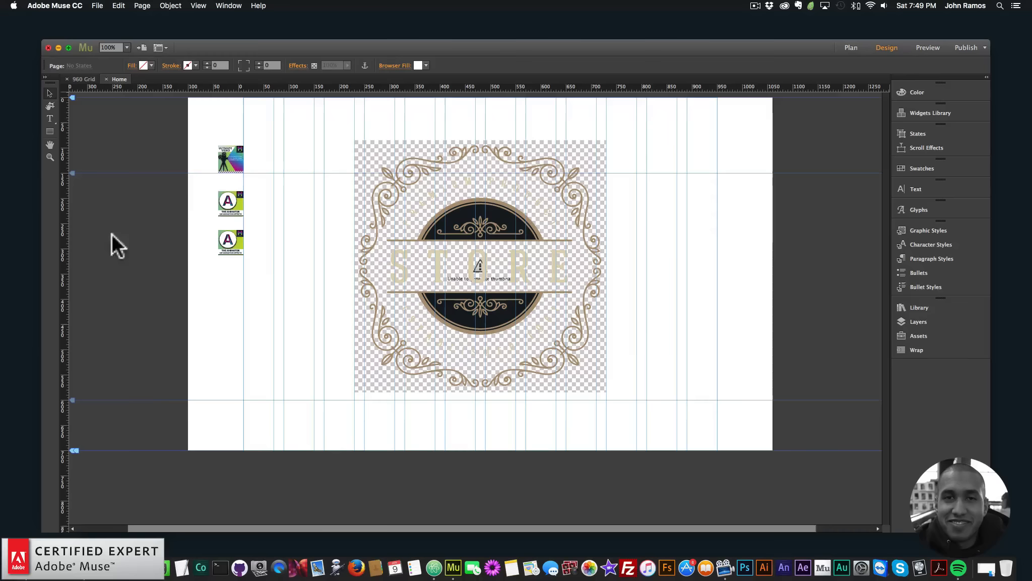
Step: Turn off Mute Audio in the Fullscreen Video widget and preview the Home page in the browser
click(230, 159)
click(253, 144)
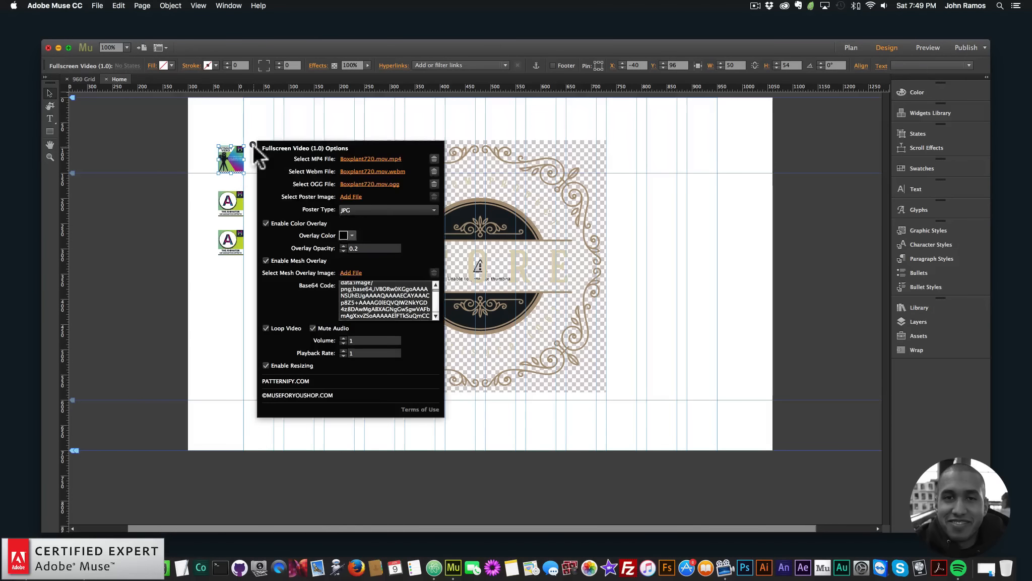
click(313, 328)
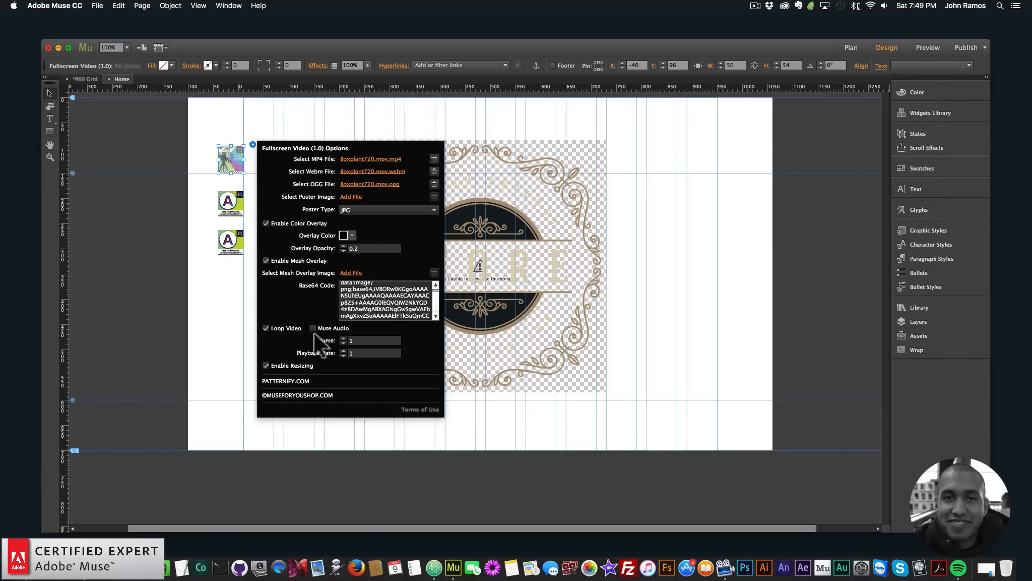
click(222, 296)
click(95, 6)
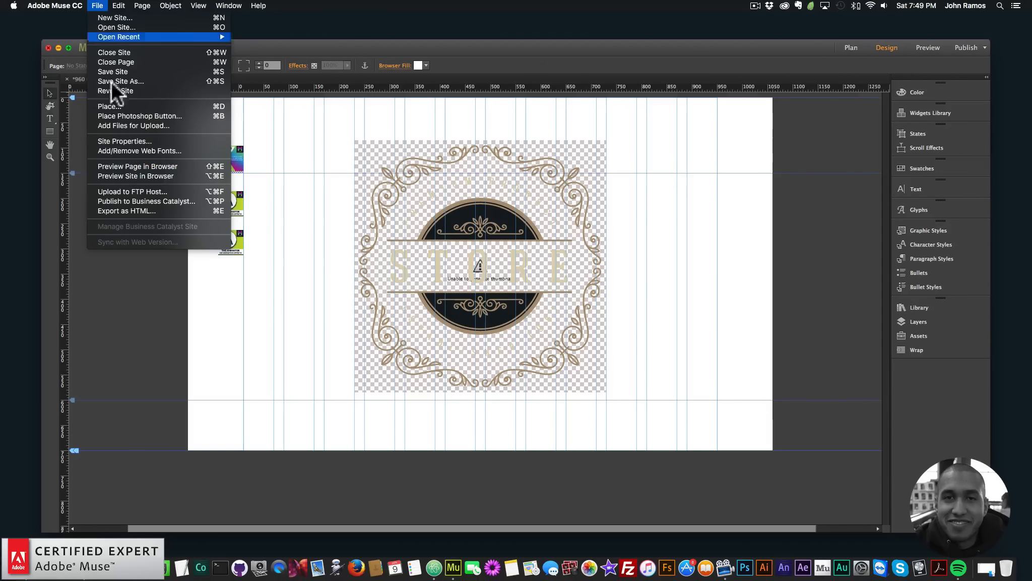
click(130, 168)
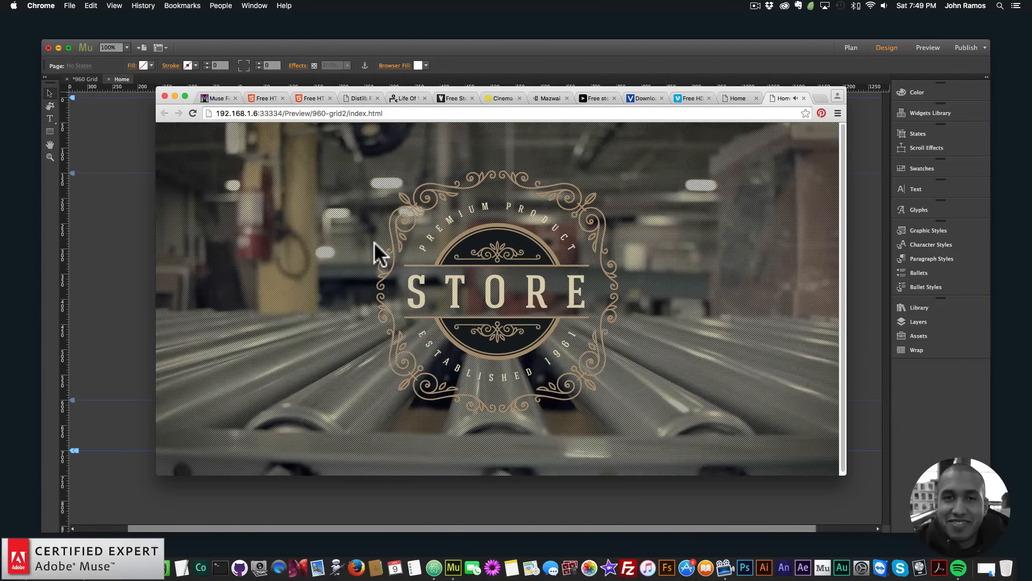
Step: Return to Adobe Muse and turn Mute Audio back on in the Fullscreen Video widget's options
click(148, 183)
click(223, 154)
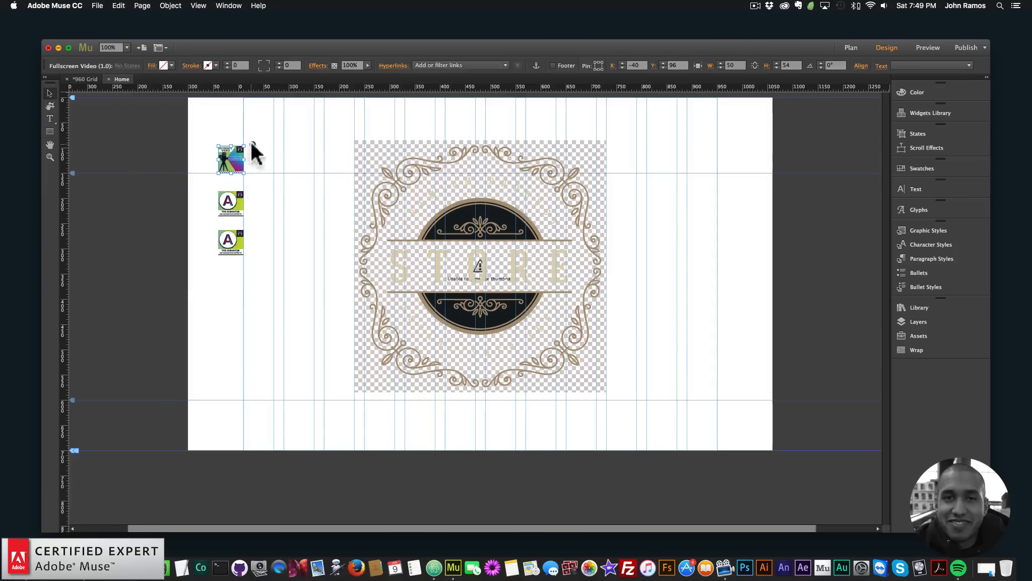
click(252, 144)
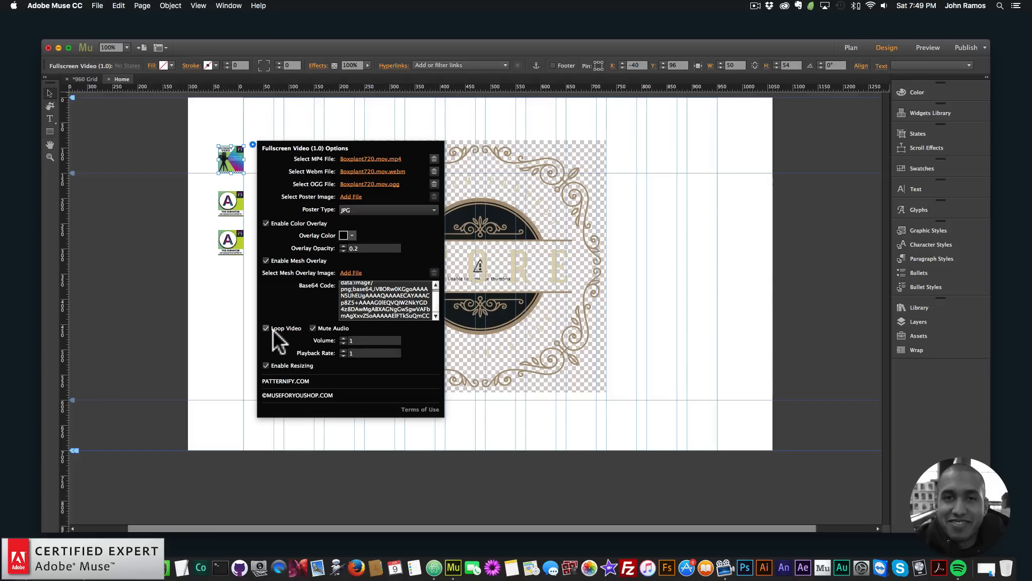
Step: Check the widget's Base64 mesh overlay code and open the linked Patternify site at its preset patterns
click(357, 298)
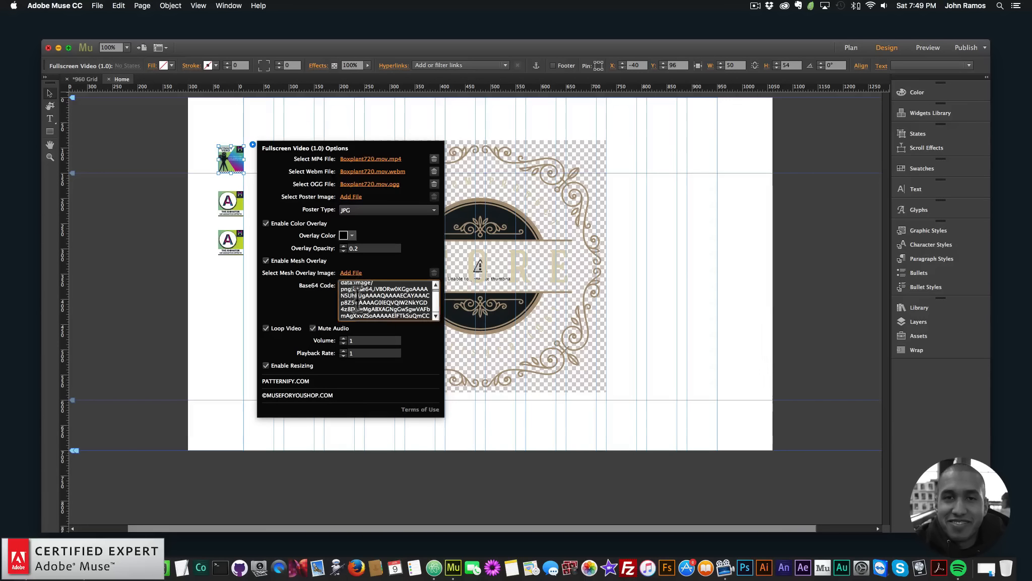
scroll(357, 294, up, 1)
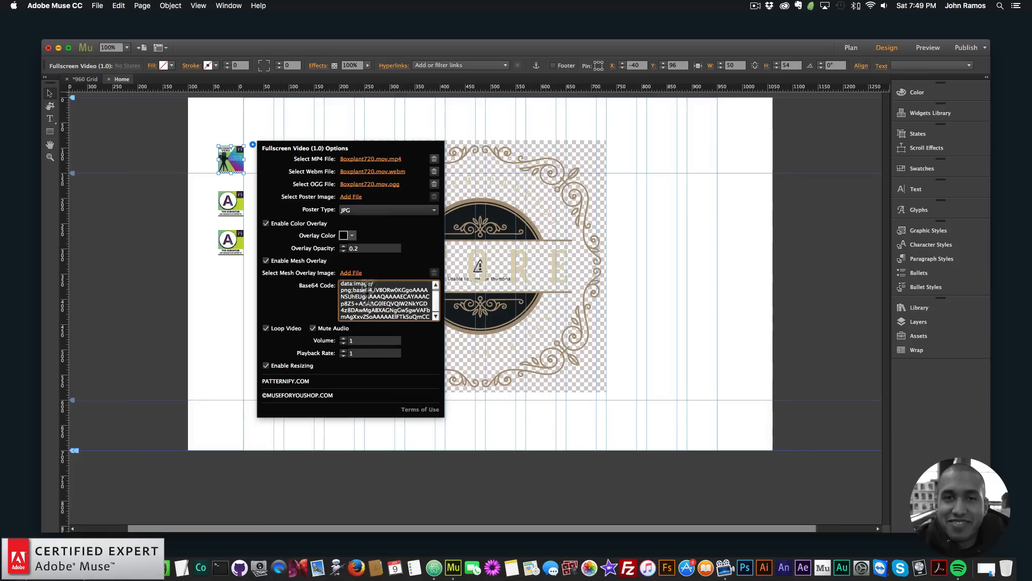
click(285, 377)
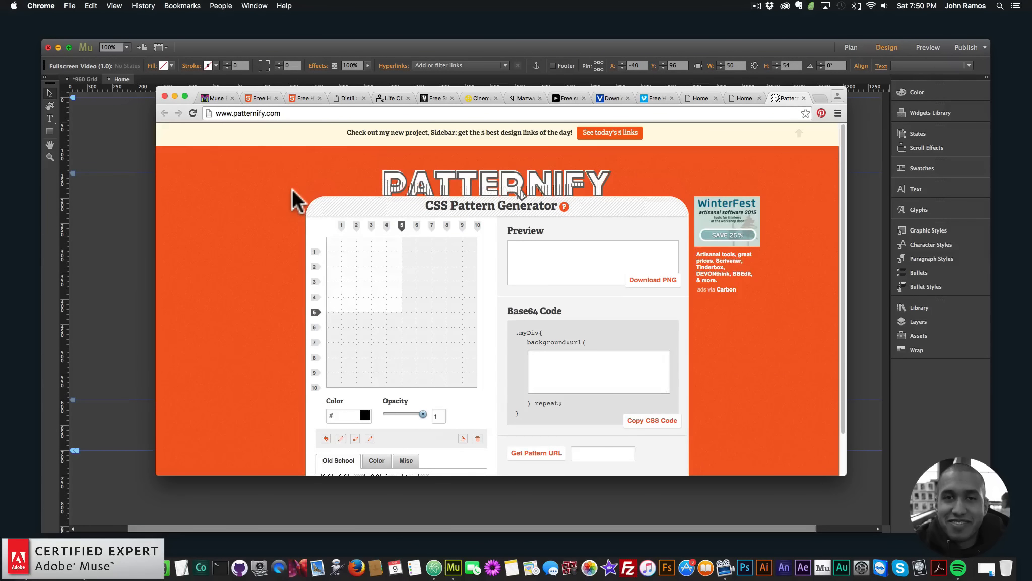
scroll(292, 190, down, 2)
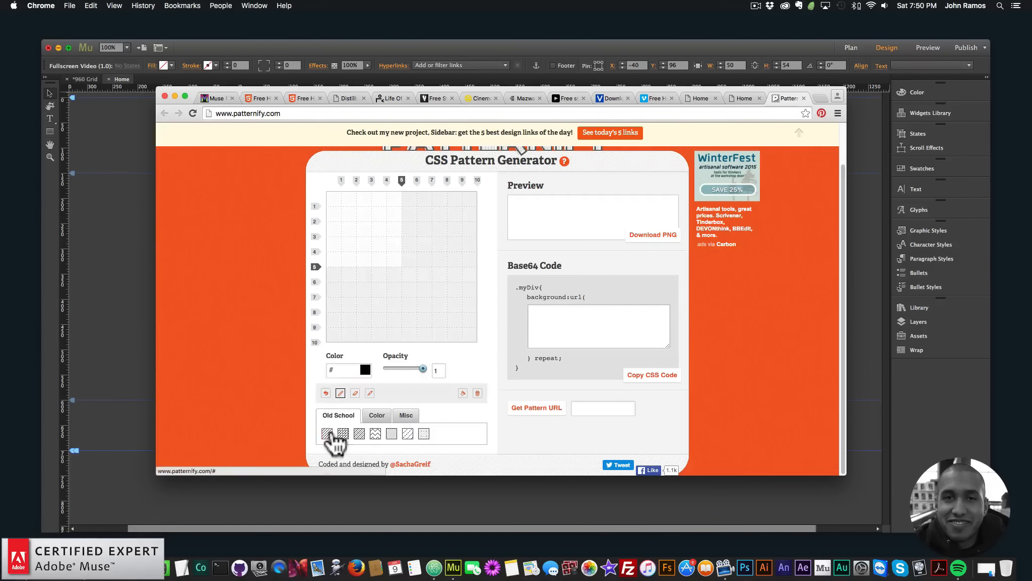
Step: Load the fifth Old School preset, a sparse dot pattern, and set the drawing color to green 00ff1e
click(392, 434)
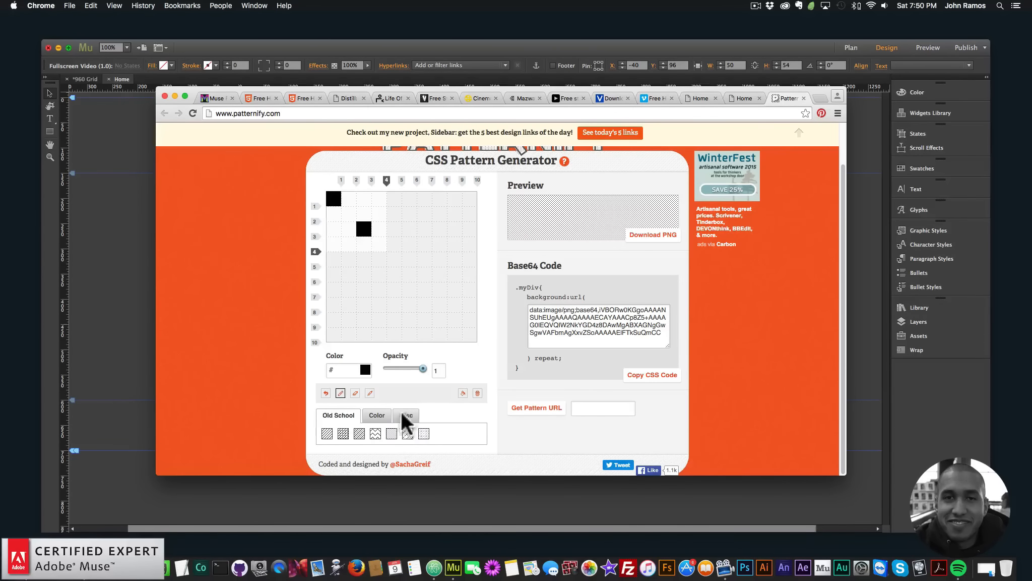
click(377, 415)
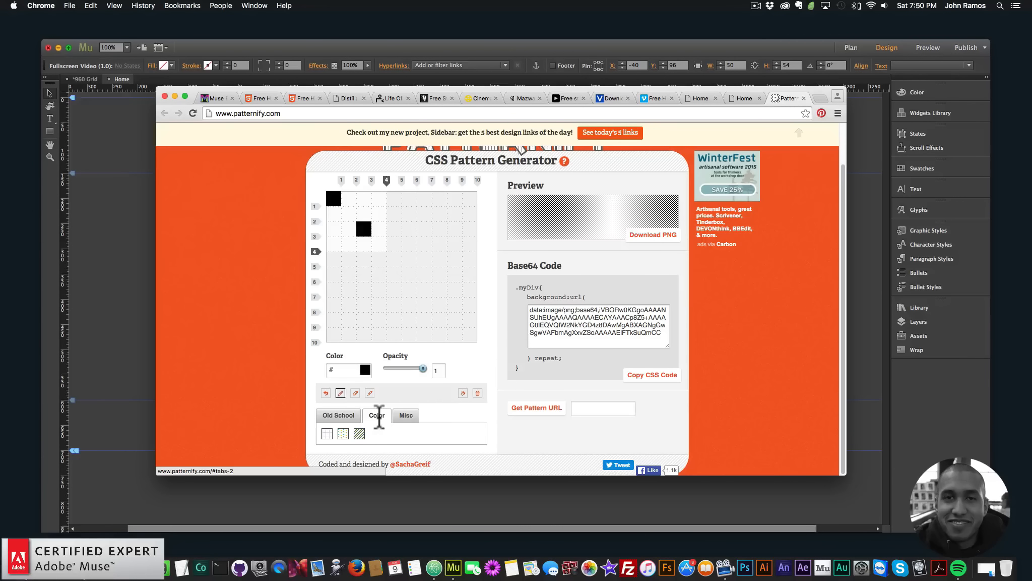
click(365, 369)
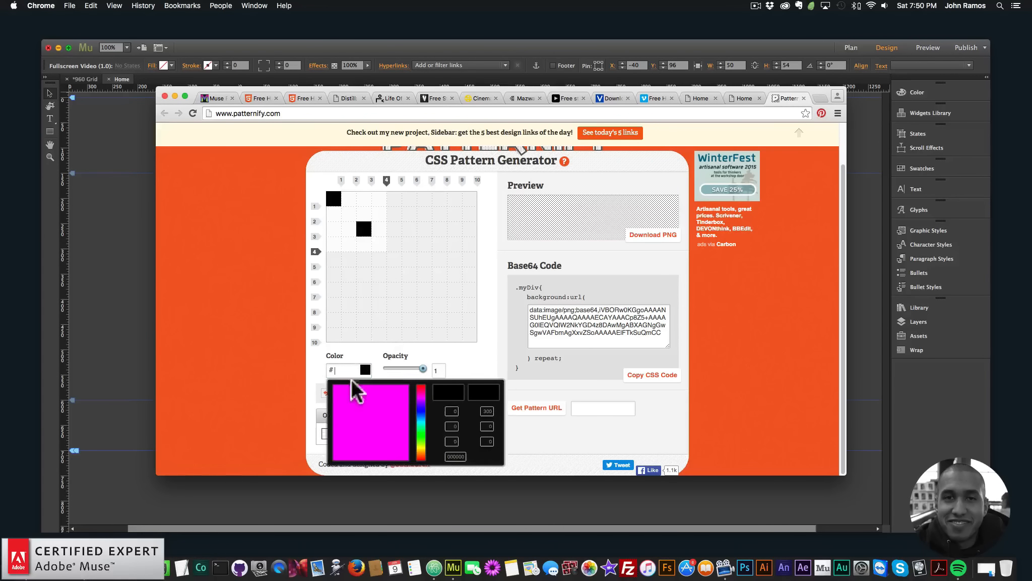
click(421, 428)
drag(390, 408, 415, 387)
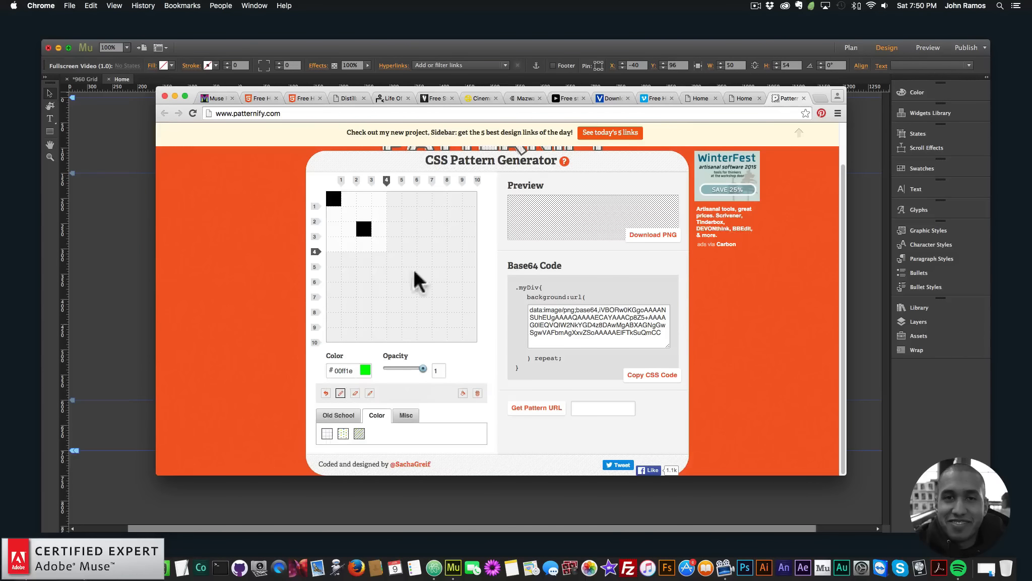
Step: Paint green cells between the dots of the 4 by 4 pattern and recolor the two black cells green
click(333, 229)
click(364, 199)
click(379, 214)
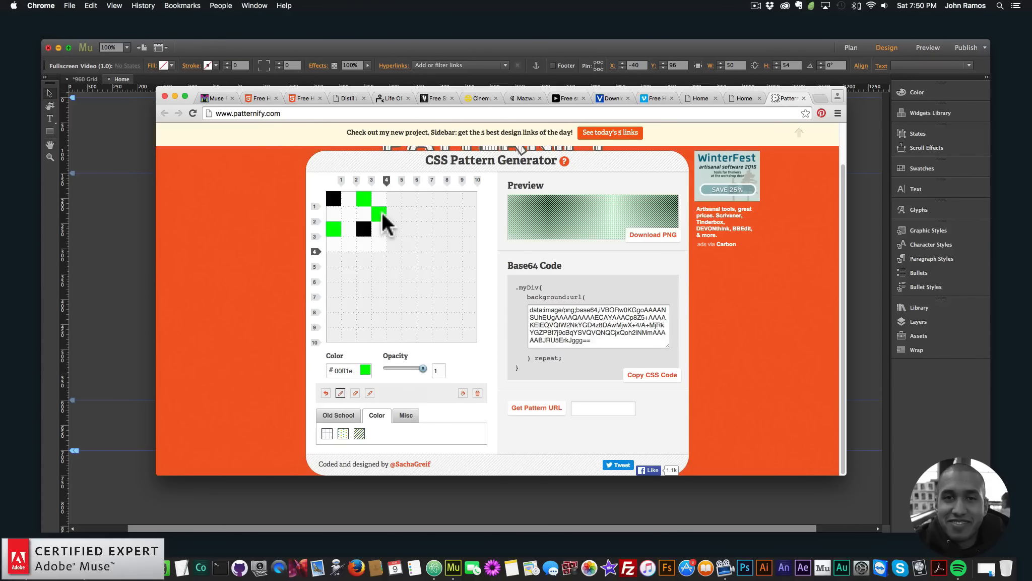
click(379, 243)
click(363, 230)
click(333, 199)
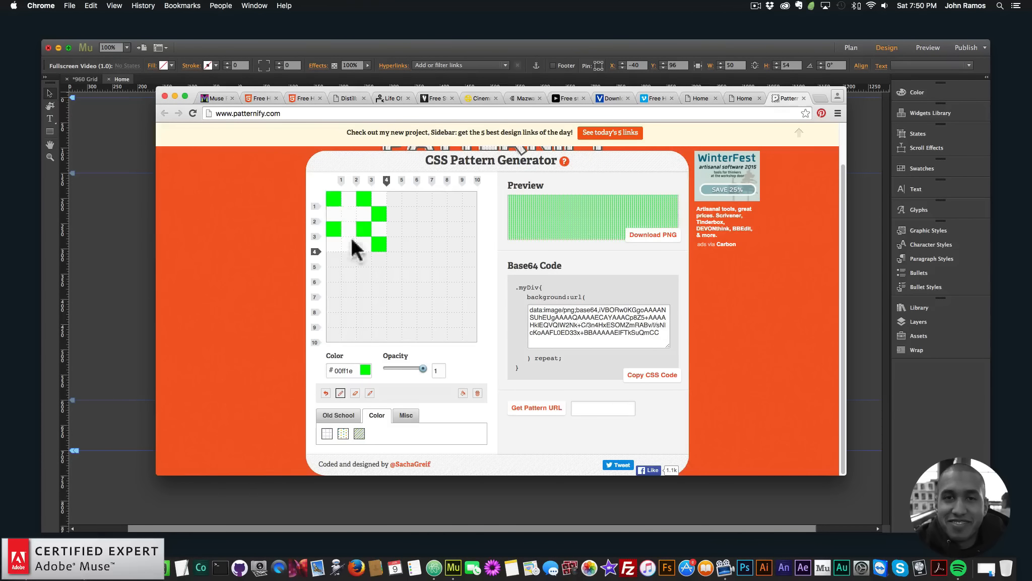
Step: Toggle pattern cells until only the four where columns 1 and 3 cross rows 1 and 3 are green
click(357, 232)
click(349, 213)
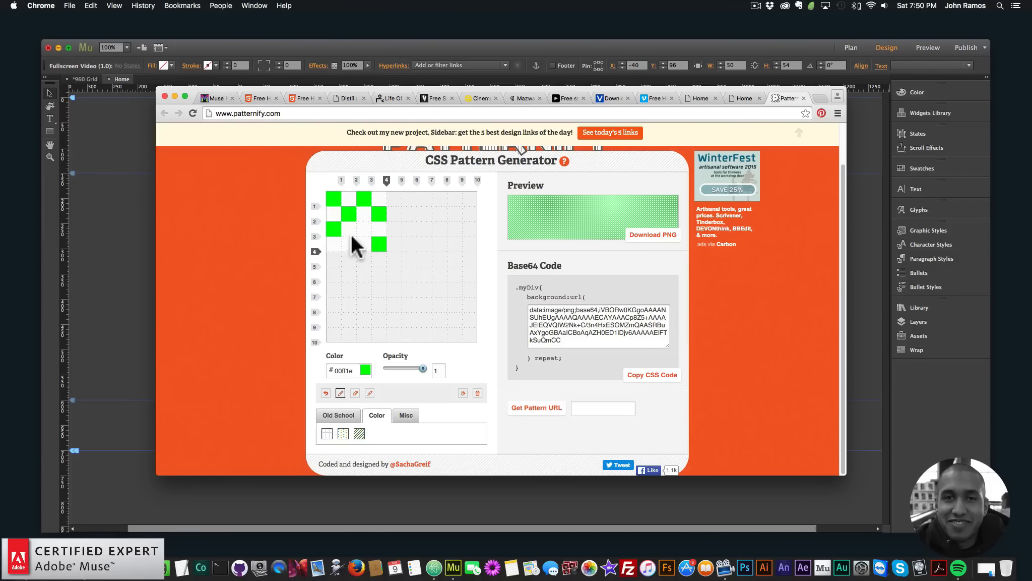
click(348, 213)
click(350, 245)
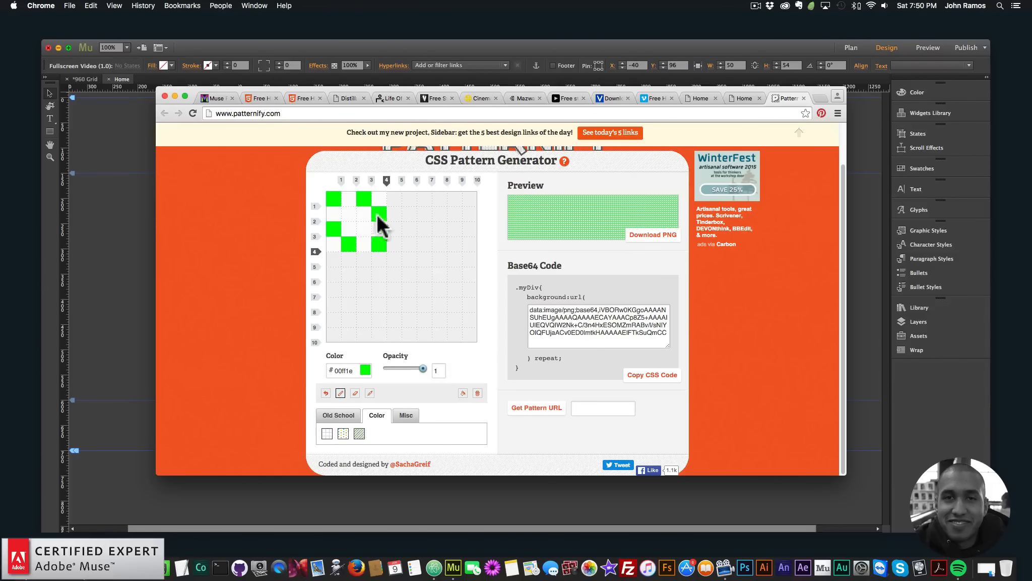
click(378, 214)
click(350, 244)
click(364, 230)
click(378, 243)
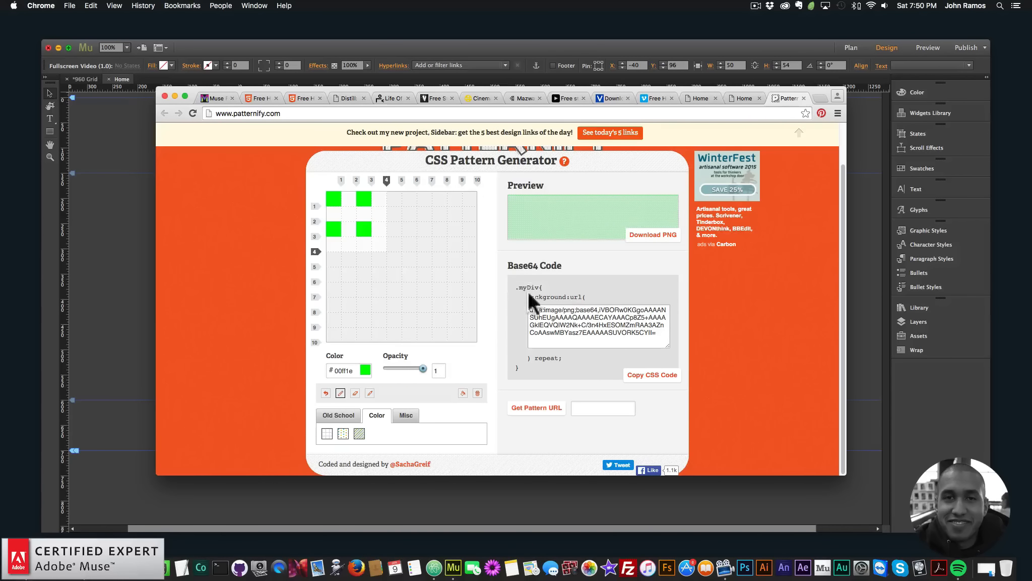
Step: Copy the green pattern's Base64 code and switch back to Adobe Muse
click(587, 322)
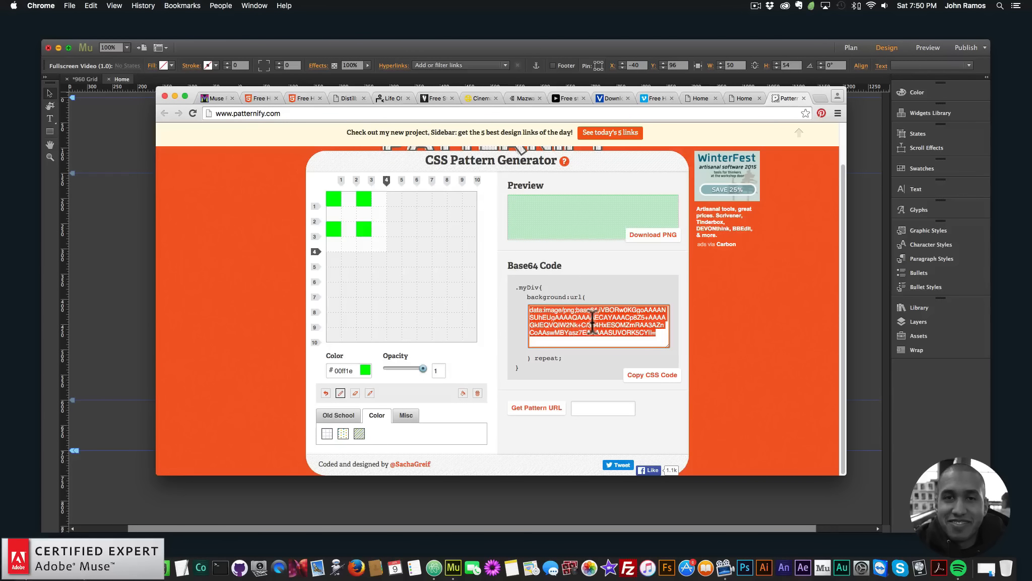
key(super+c)
right_click(577, 315)
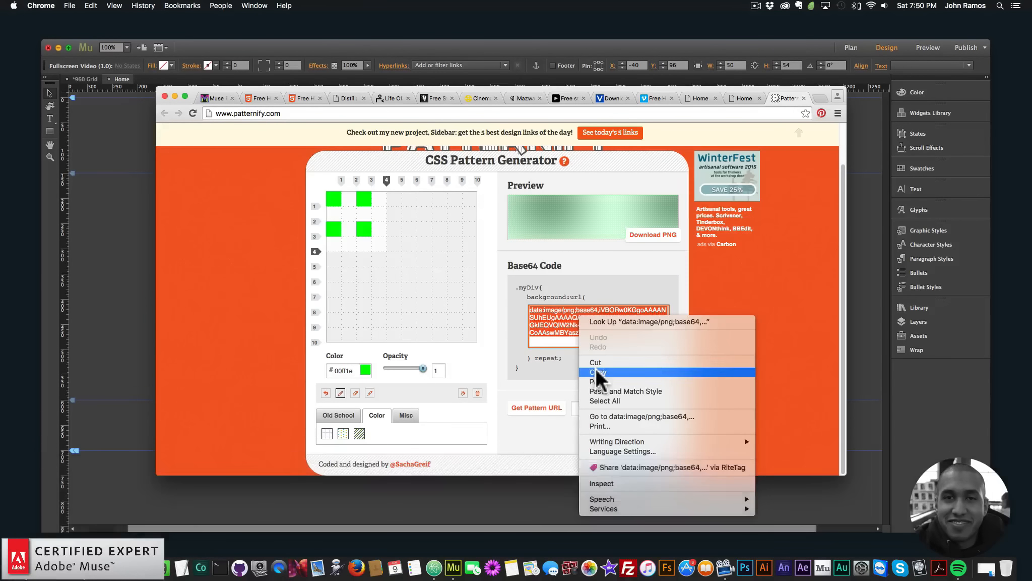
click(597, 372)
click(946, 405)
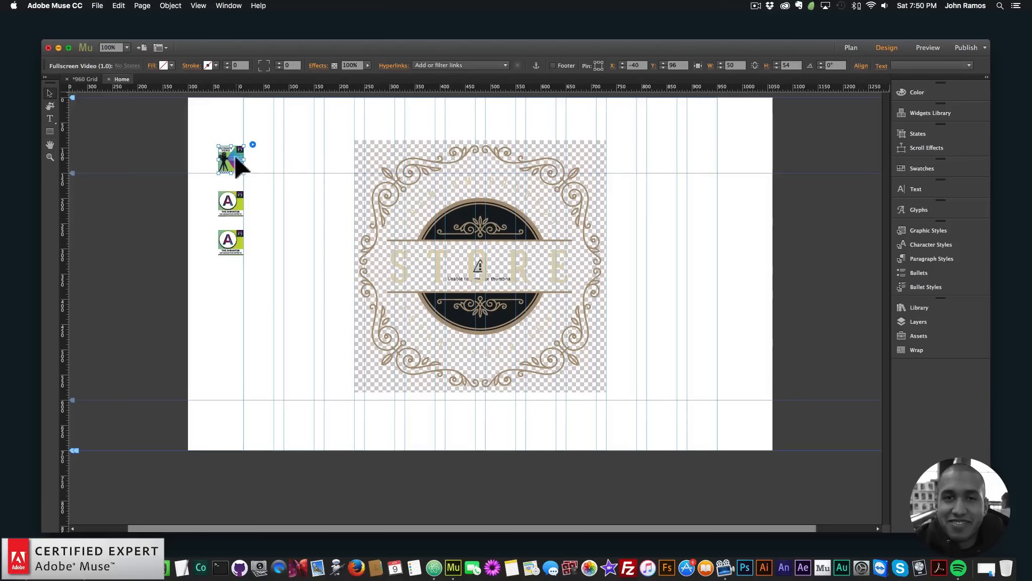
Step: Replace the Base64 code in the Fullscreen Video widget's options with the copied green pattern code
click(253, 144)
click(376, 302)
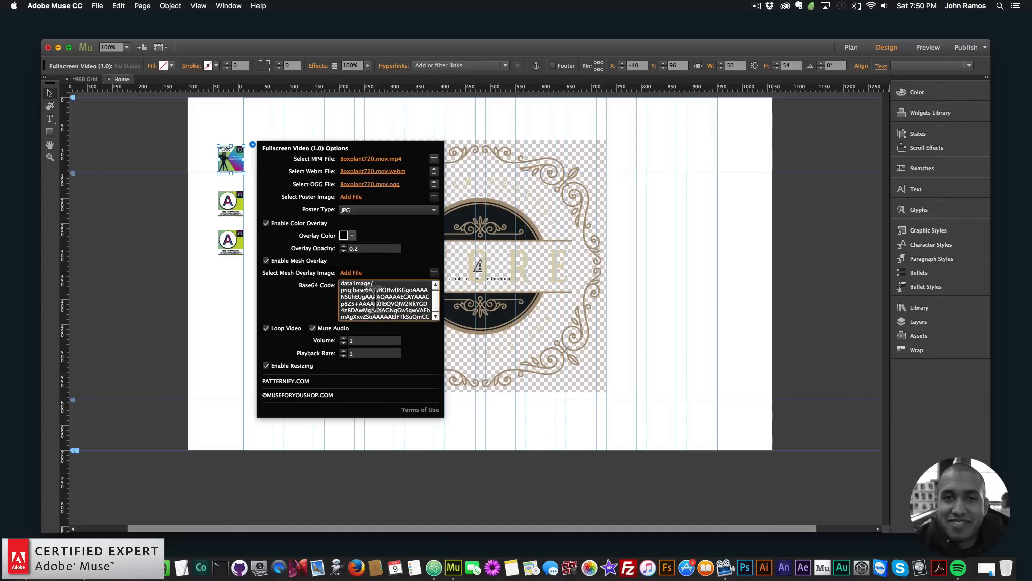
key(super+a)
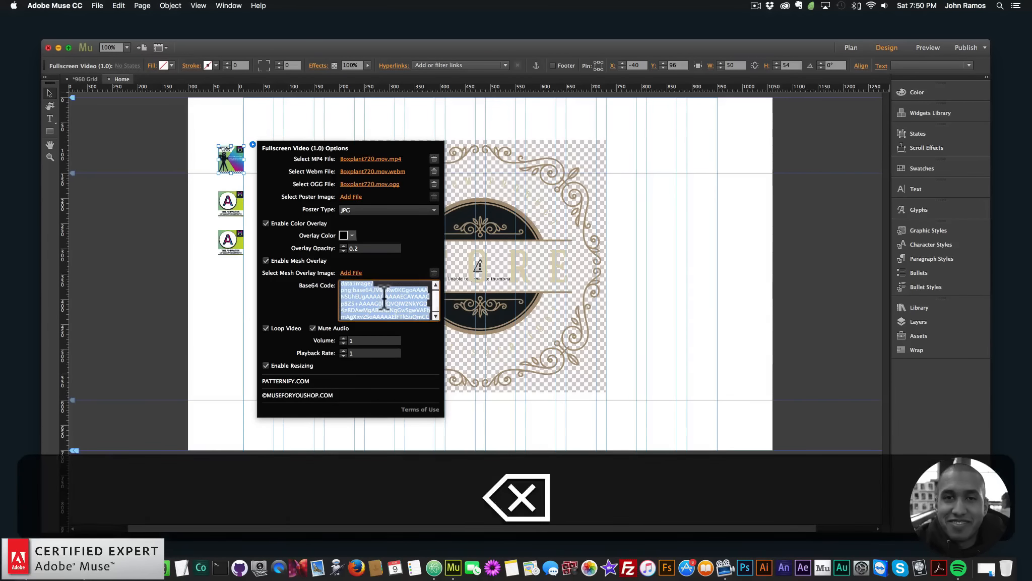
key(BackSpace)
key(super+BackSpace)
key(super+v)
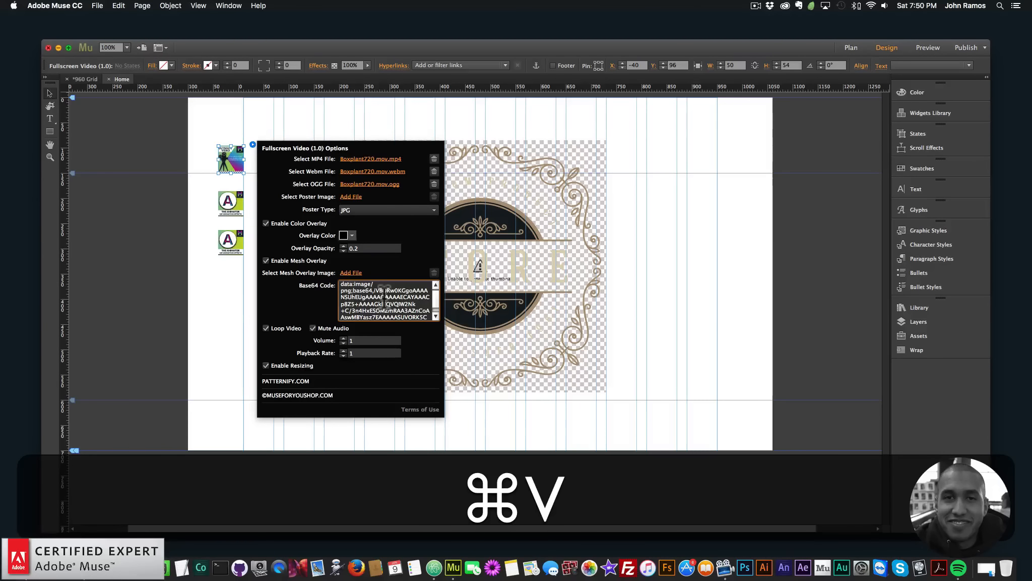
key(Return)
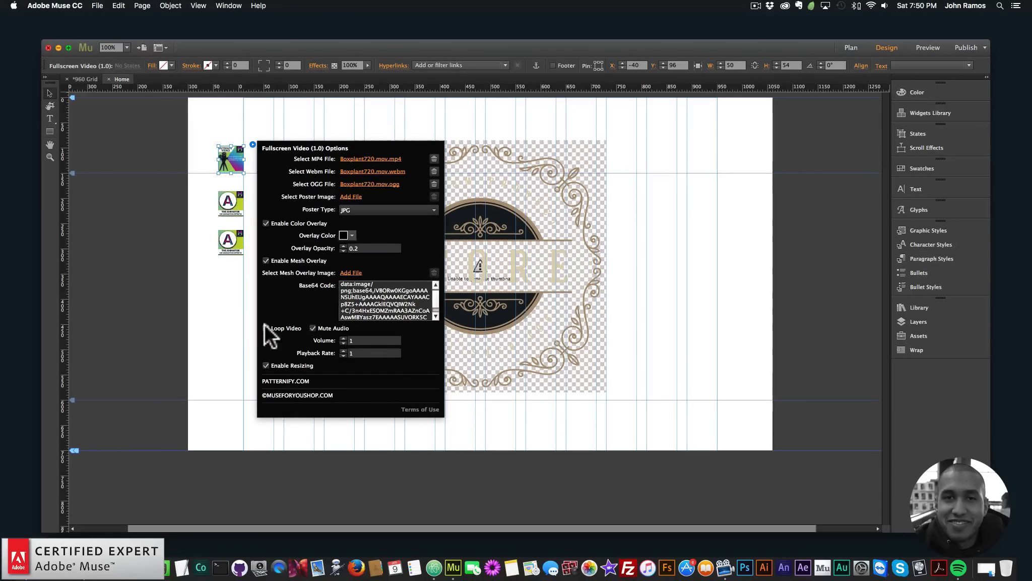
Step: Preview the Home page in the browser to check the green mesh overlay, and return to Adobe Muse
click(209, 235)
click(98, 6)
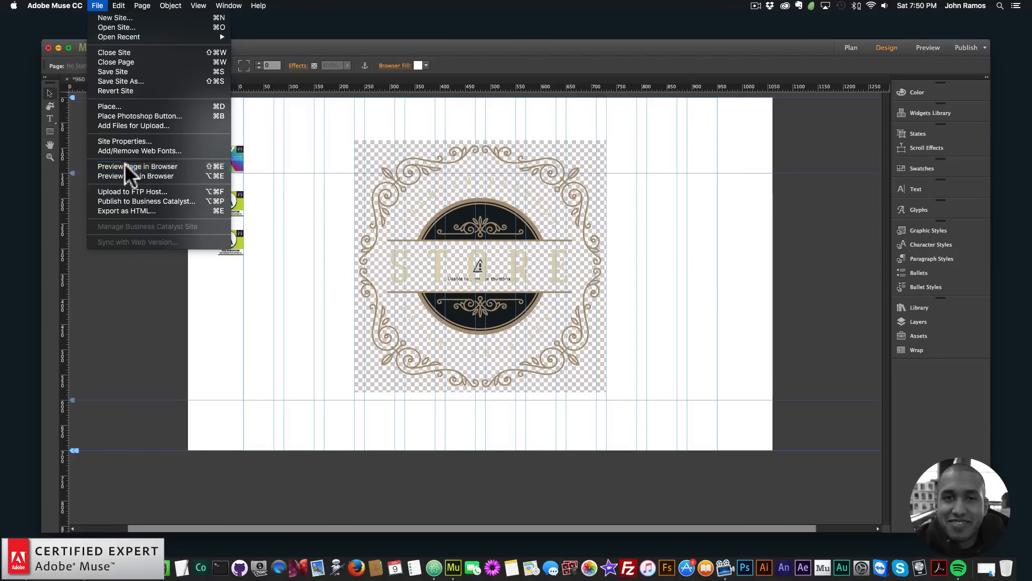
click(124, 166)
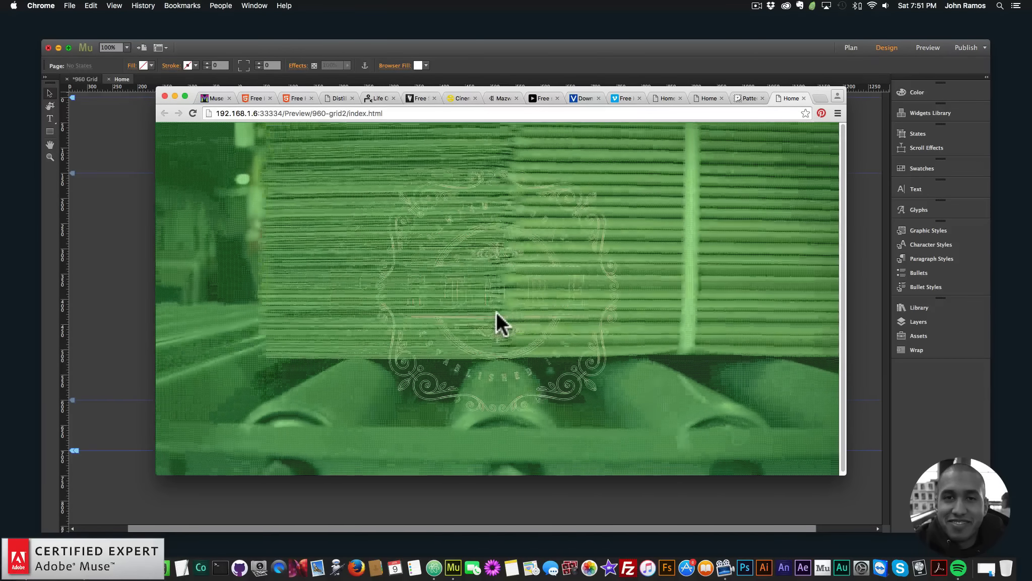
click(36, 209)
Step: Set the Fullscreen Video widget's Overlay Color to white (FFFFFF)
click(235, 162)
click(252, 144)
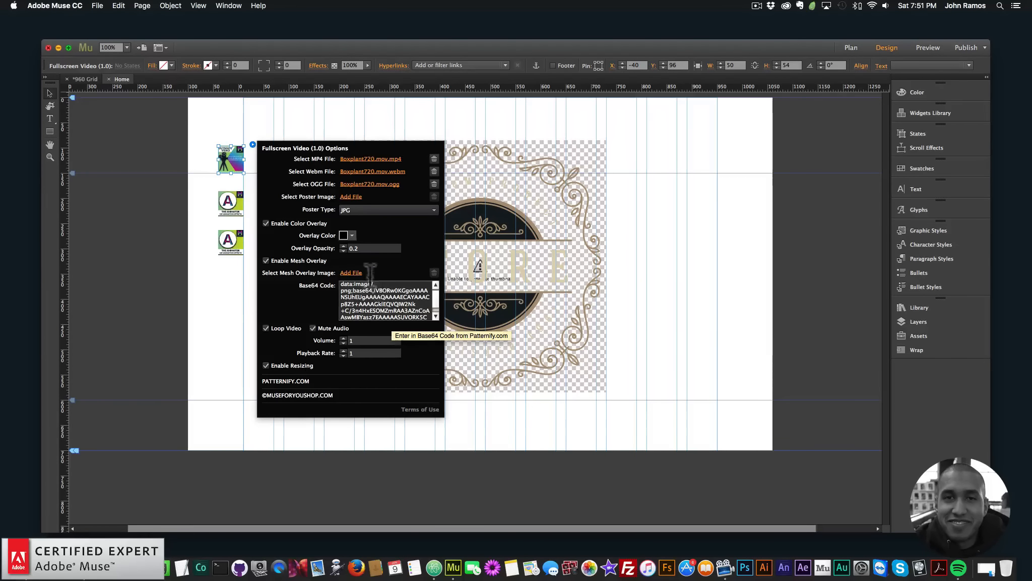
click(353, 236)
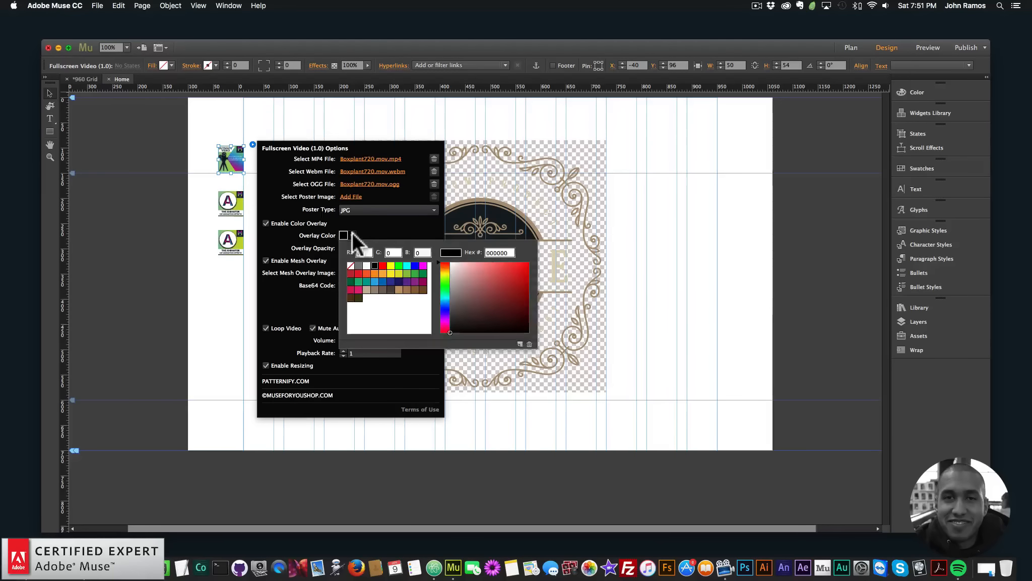
click(367, 266)
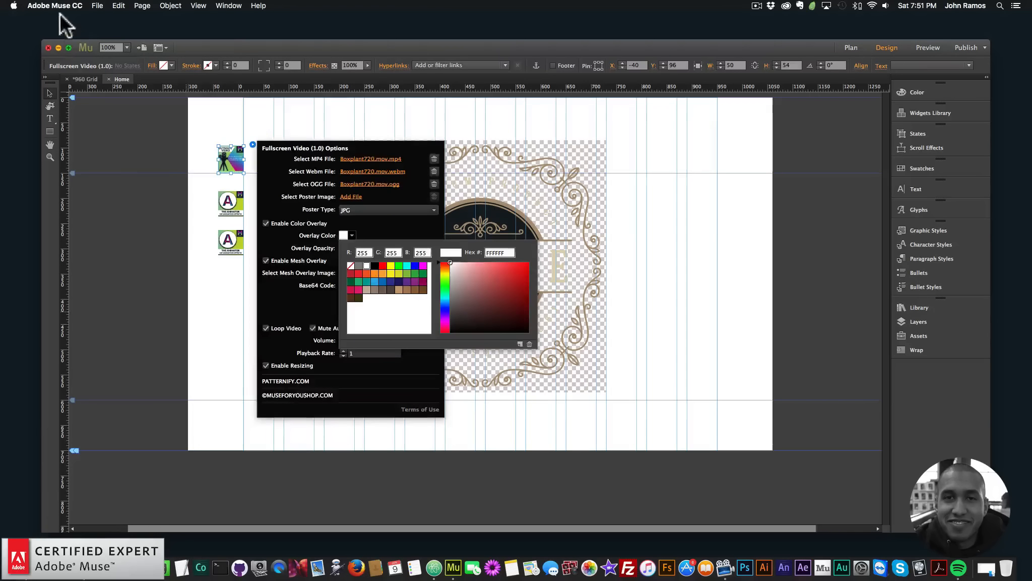
Step: Preview the Home page in the browser to check the white color overlay, and return to Adobe Muse
click(97, 6)
click(136, 166)
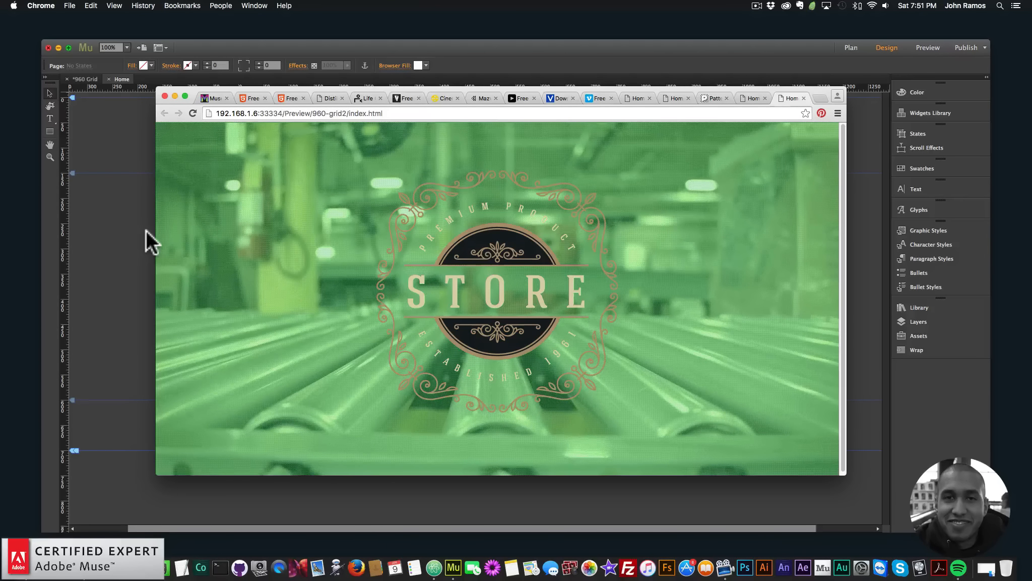
click(122, 217)
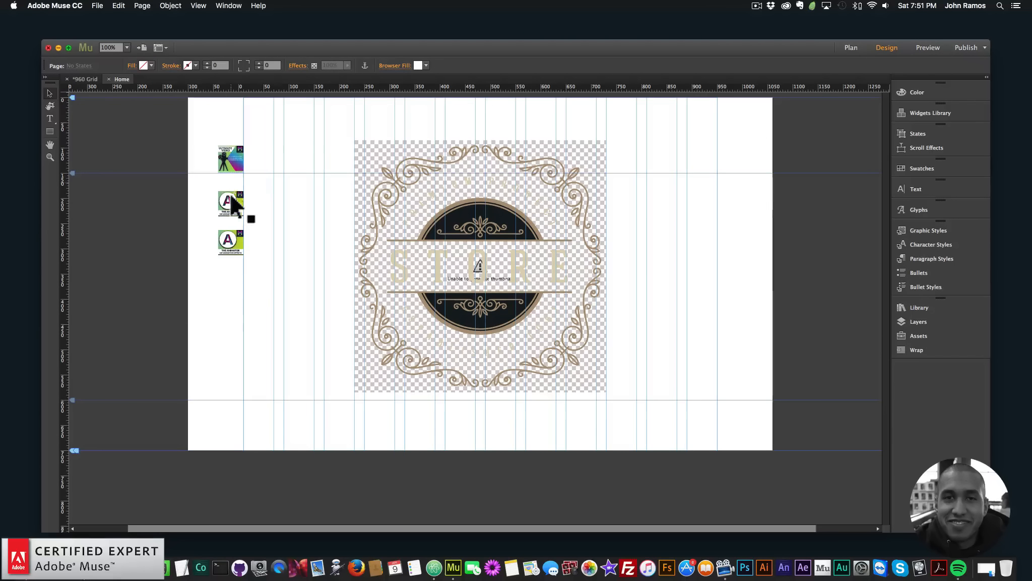
Step: Switch to Patternify in Chrome, reload the fifth Old School preset, and copy its Base64 code for use in Adobe Muse
click(106, 540)
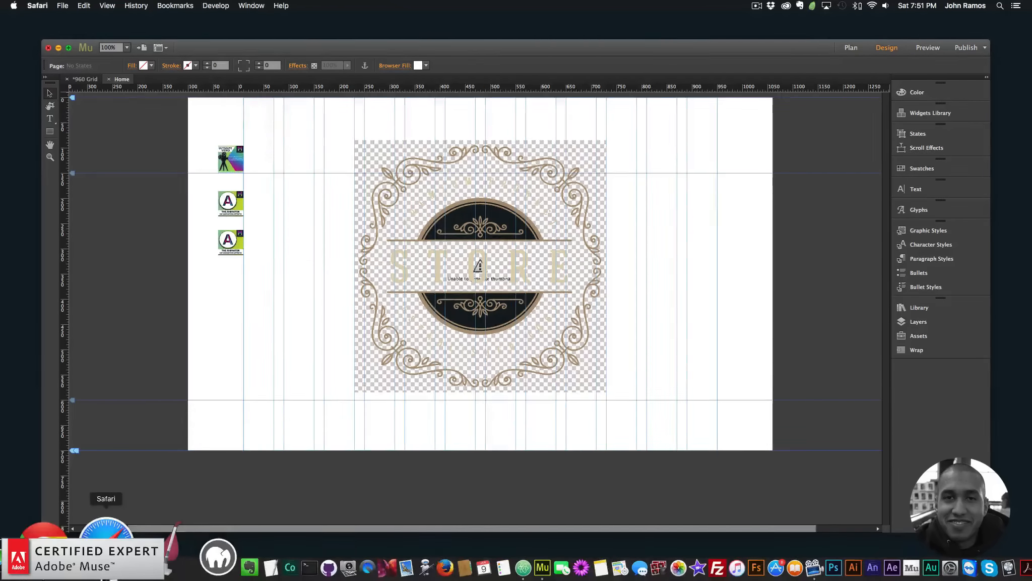
click(712, 98)
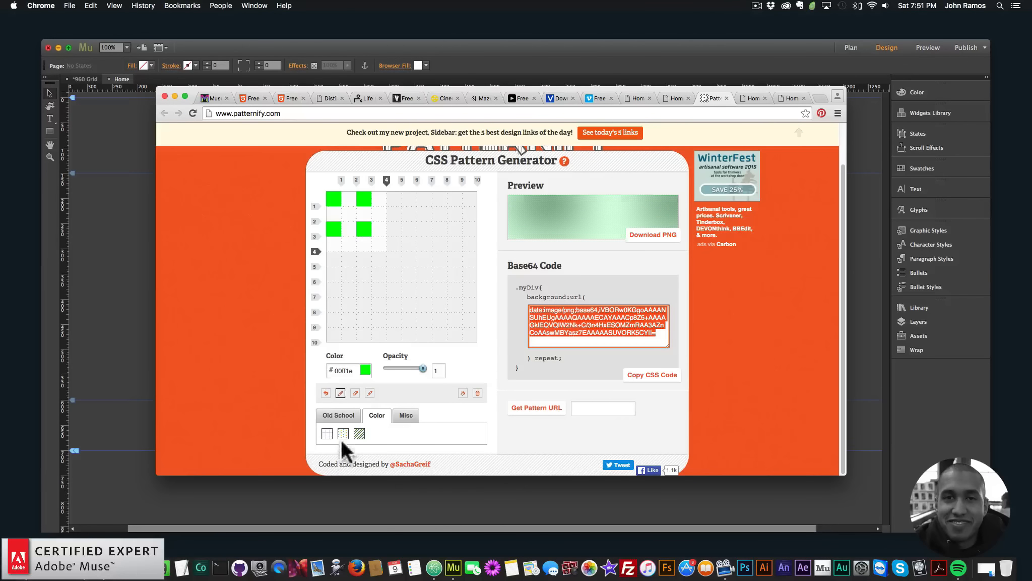
click(340, 418)
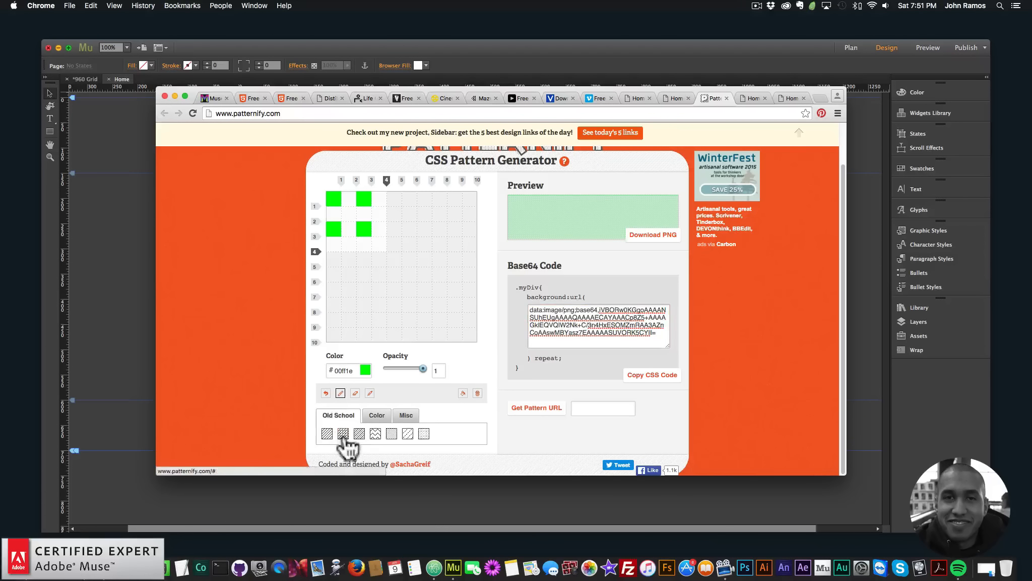
click(391, 434)
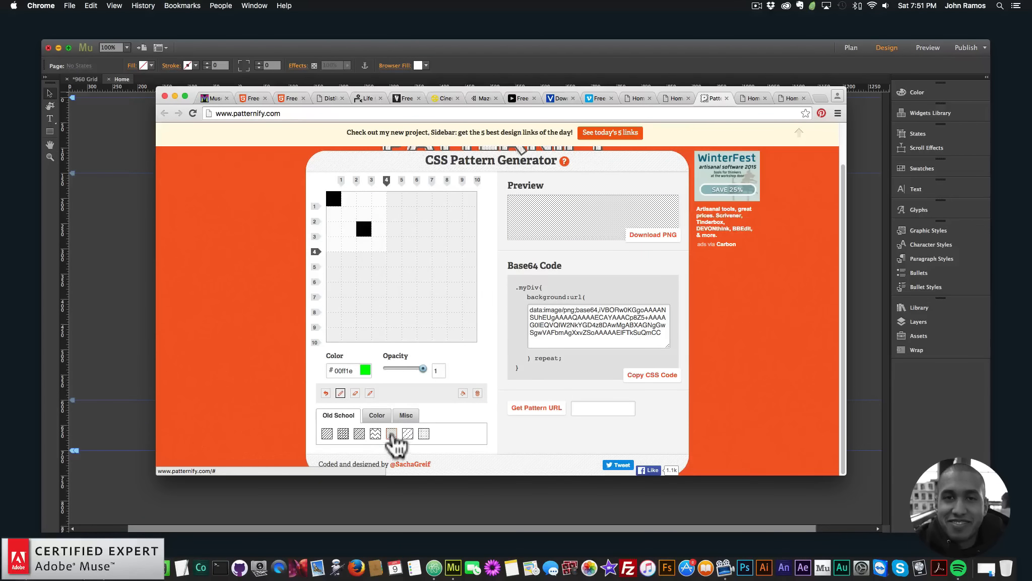
click(607, 327)
key(super+c)
click(975, 350)
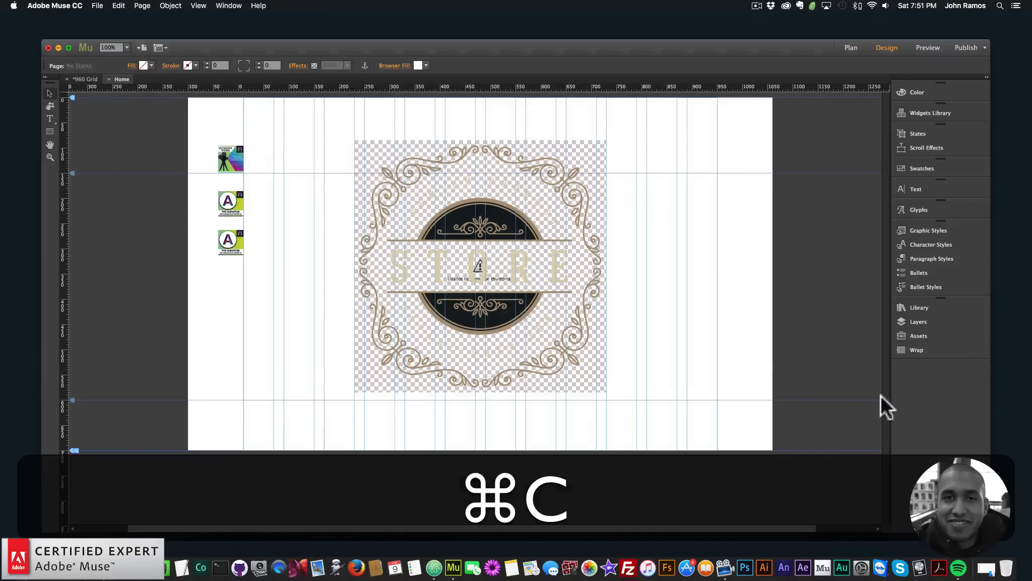
Step: Replace the Fullscreen Video widget's Base64 code with the copied black dot pattern code
click(237, 159)
click(253, 144)
click(395, 295)
key(super+a)
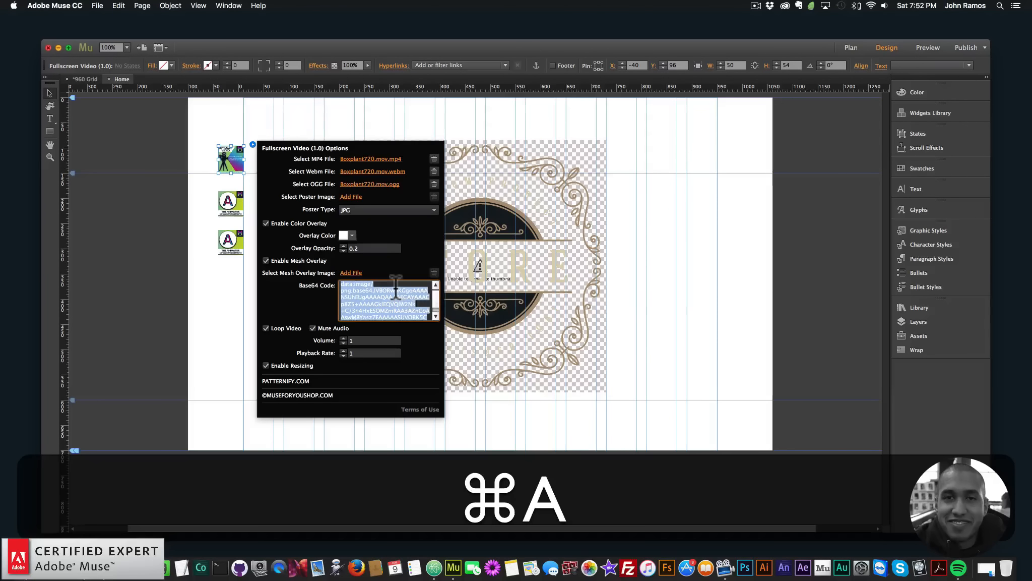
key(super+BackSpace)
key(super+v)
key(super+Return)
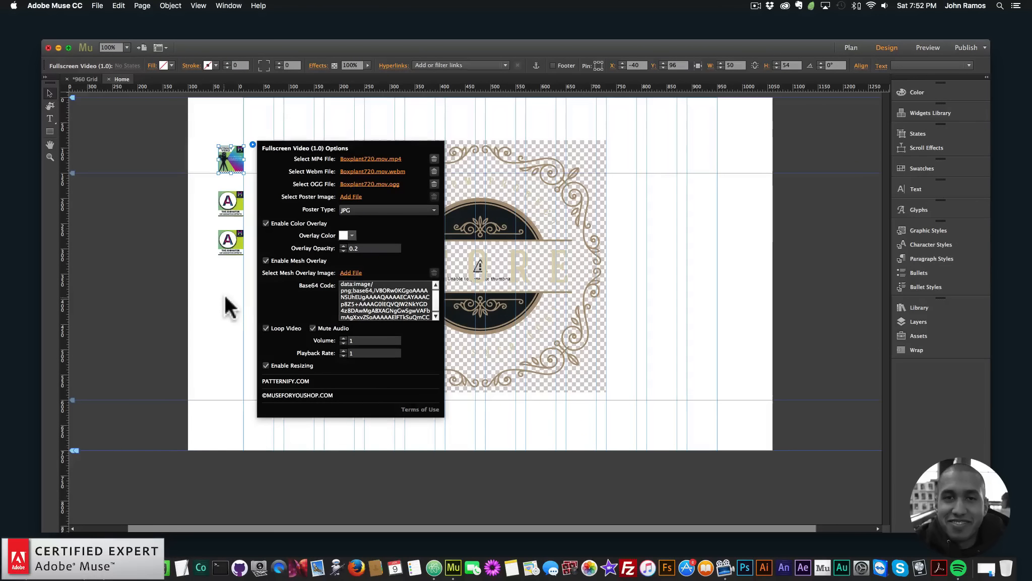
Step: Preview the Home page in the browser to check the black dot mesh, and return to Adobe Muse
click(98, 6)
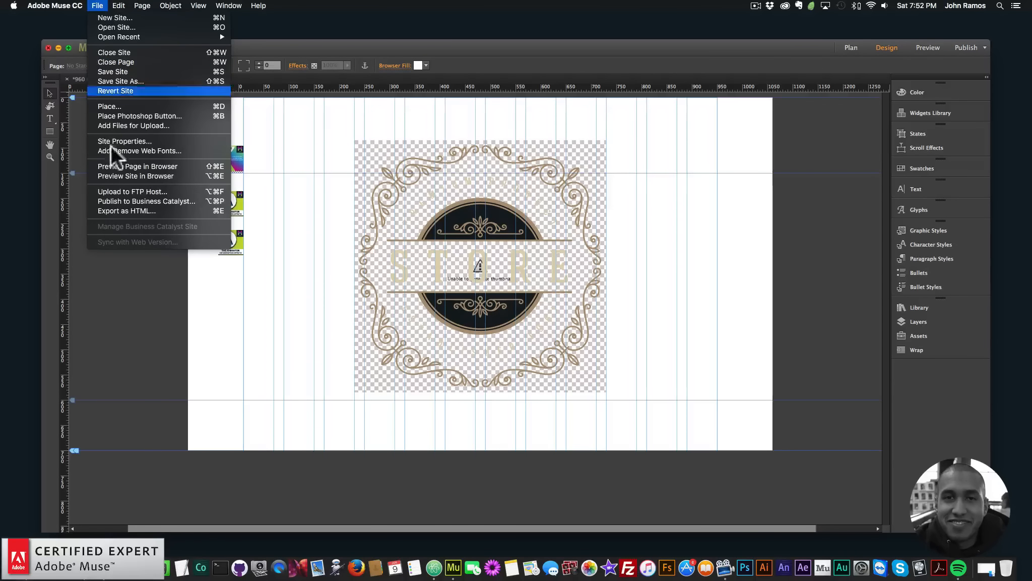
click(135, 166)
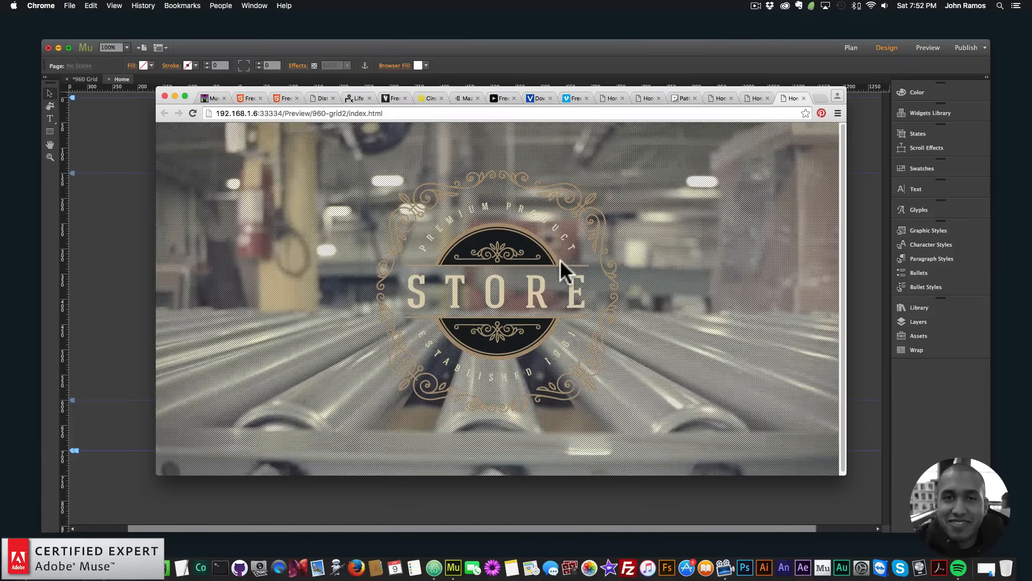
click(131, 200)
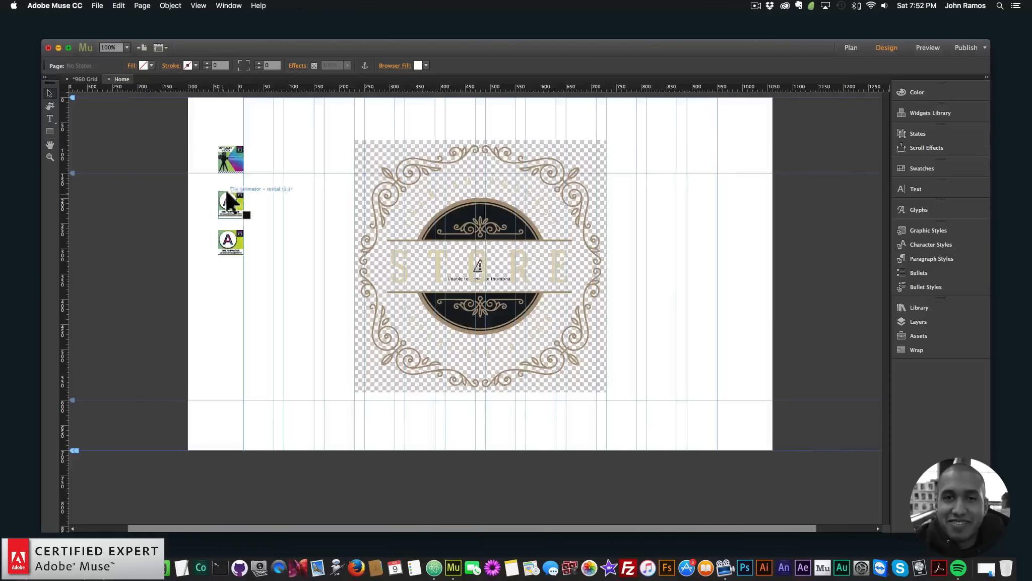
Step: Set the Fullscreen Video widget's Overlay Opacity to 0.9
click(234, 152)
click(373, 247)
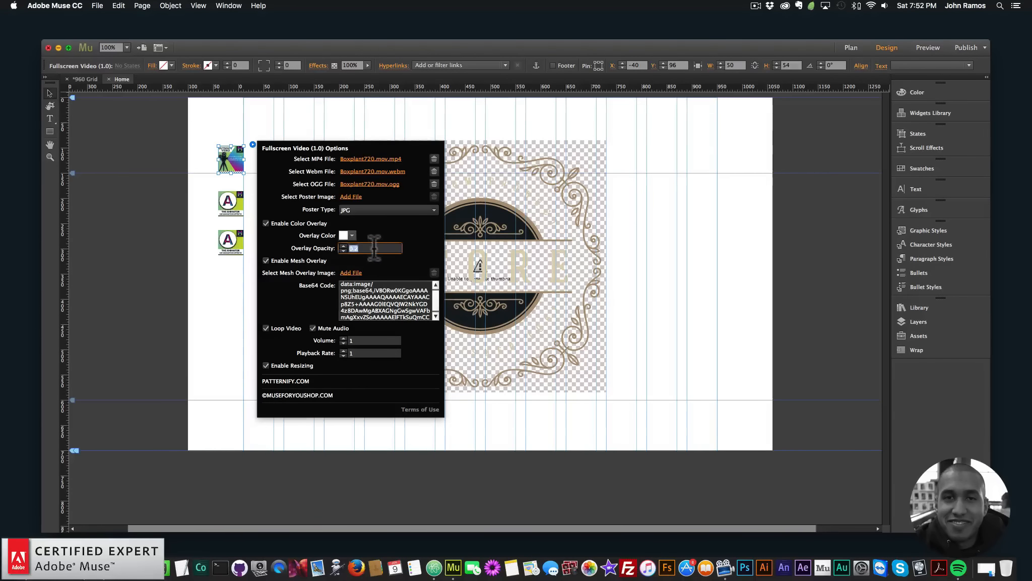
text(0.9)
key(Return)
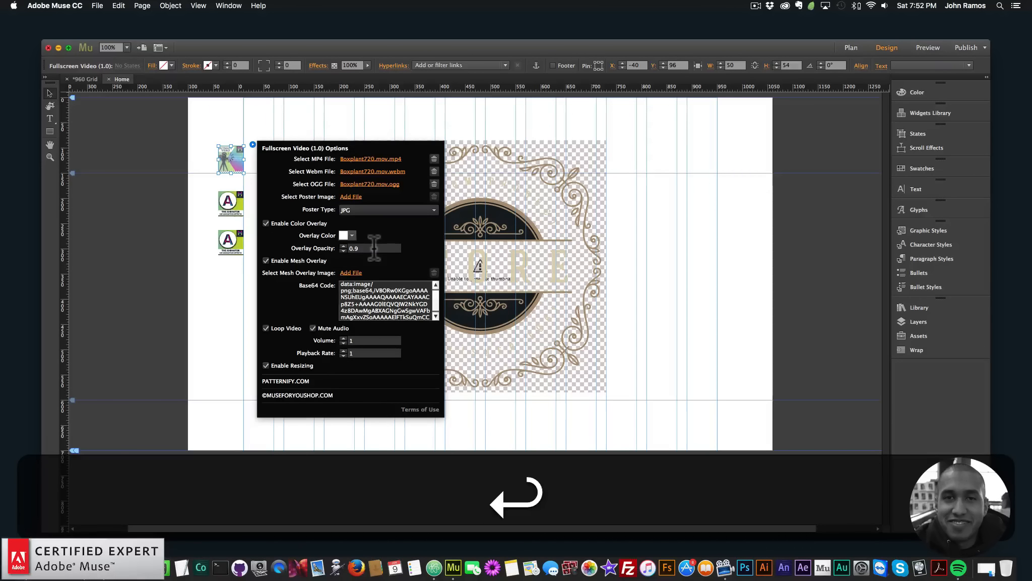
Step: Preview the Home page in the browser to check the white overlay at 0.9 opacity, and return to Adobe Muse
click(219, 296)
click(97, 6)
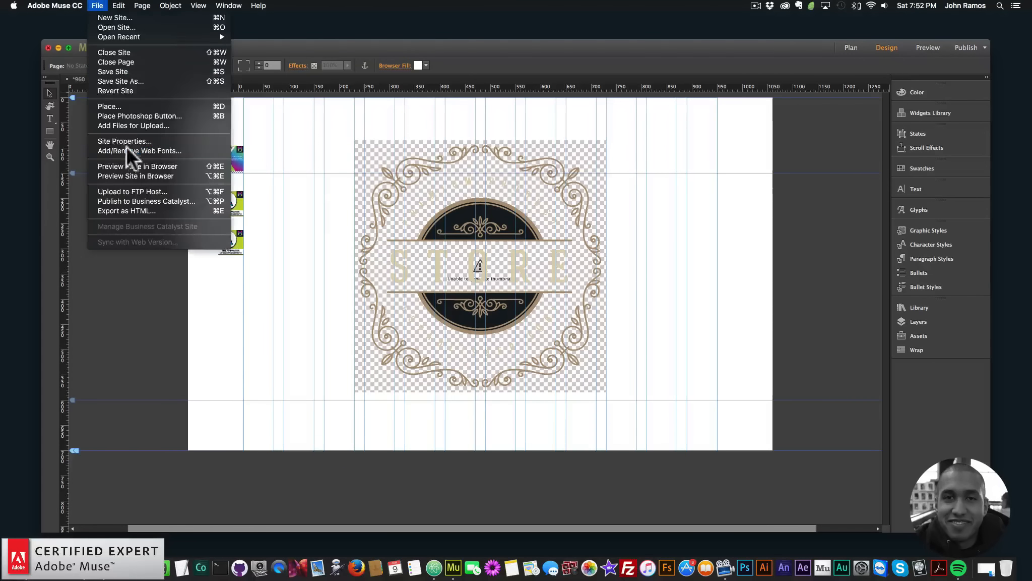
click(134, 167)
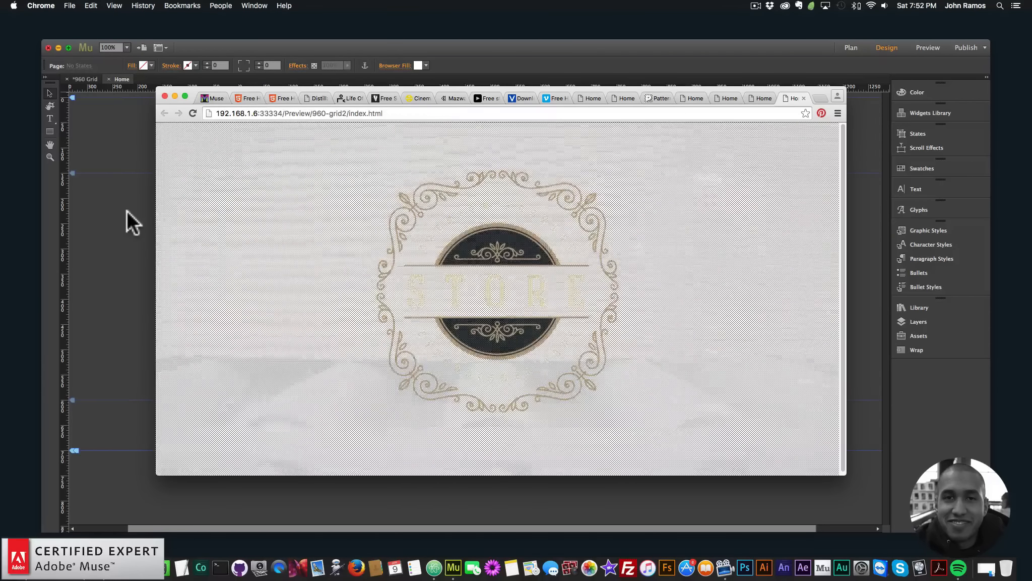
click(126, 211)
Step: Set the Fullscreen Video widget's Overlay Opacity to 0.2
click(231, 159)
click(252, 144)
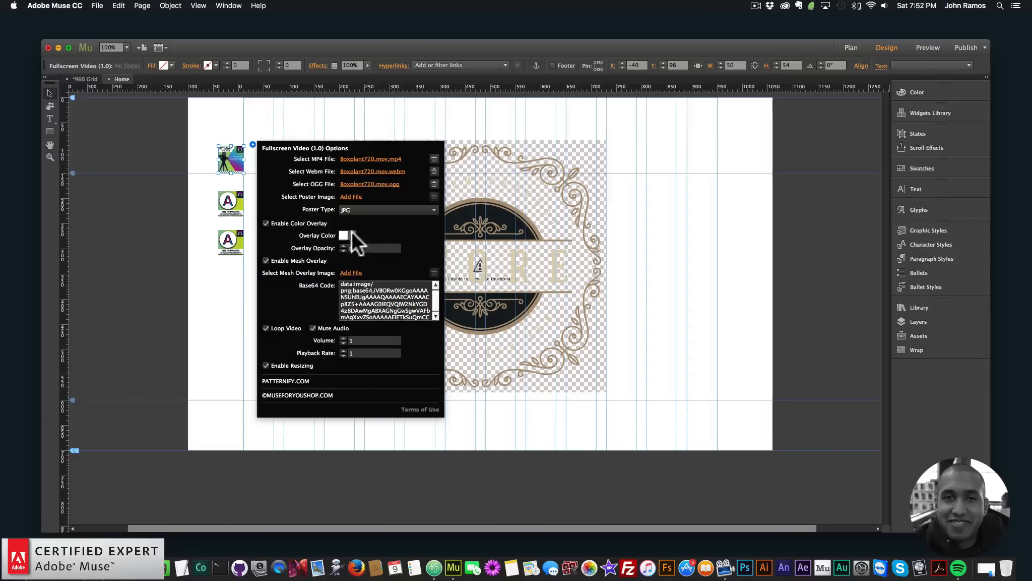
key(Right)
key(BackSpace)
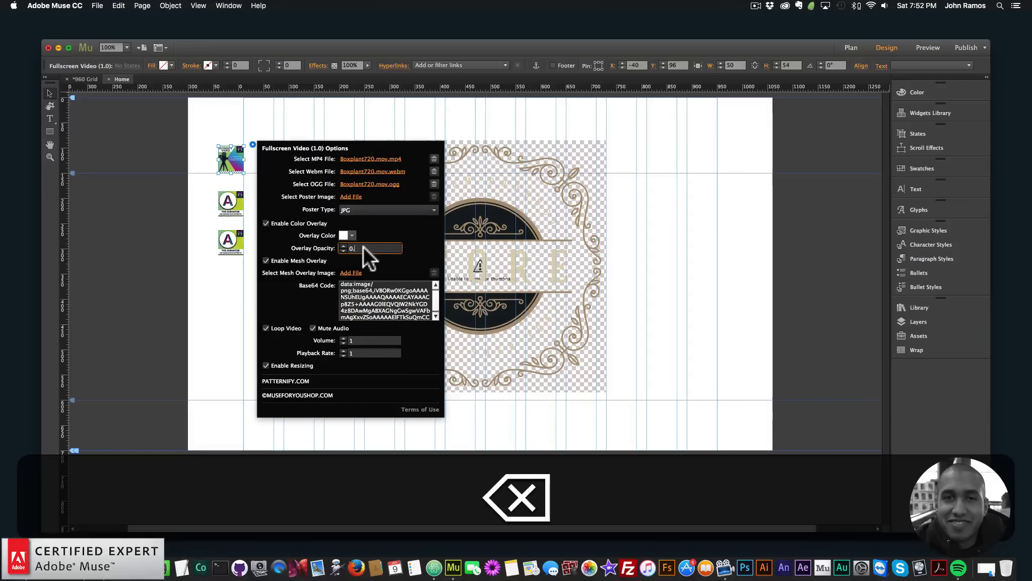
text(2)
key(Return)
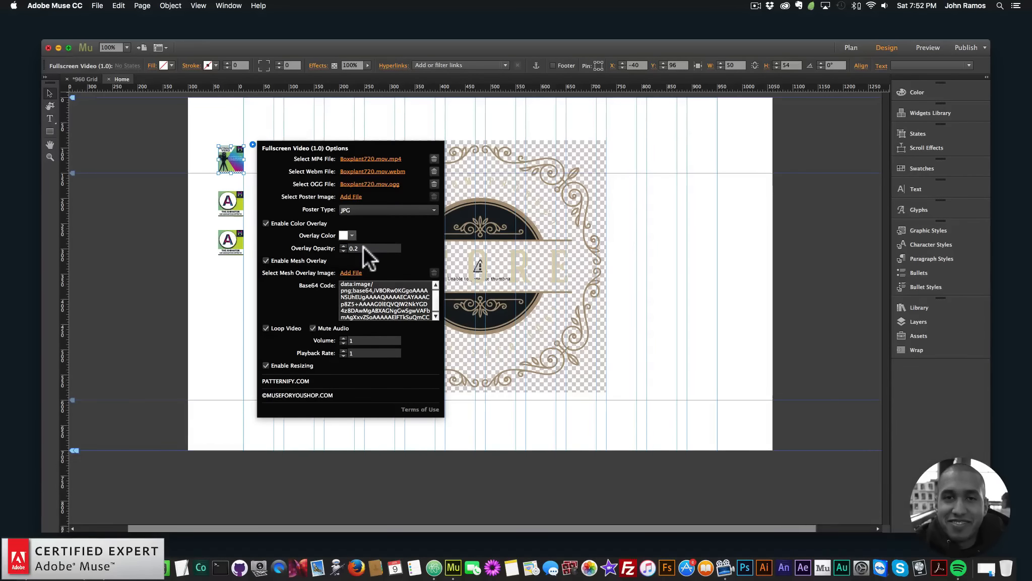
Step: Preview the Home page in the browser to check the overlay at 0.2 opacity, and return to Adobe Muse
click(199, 246)
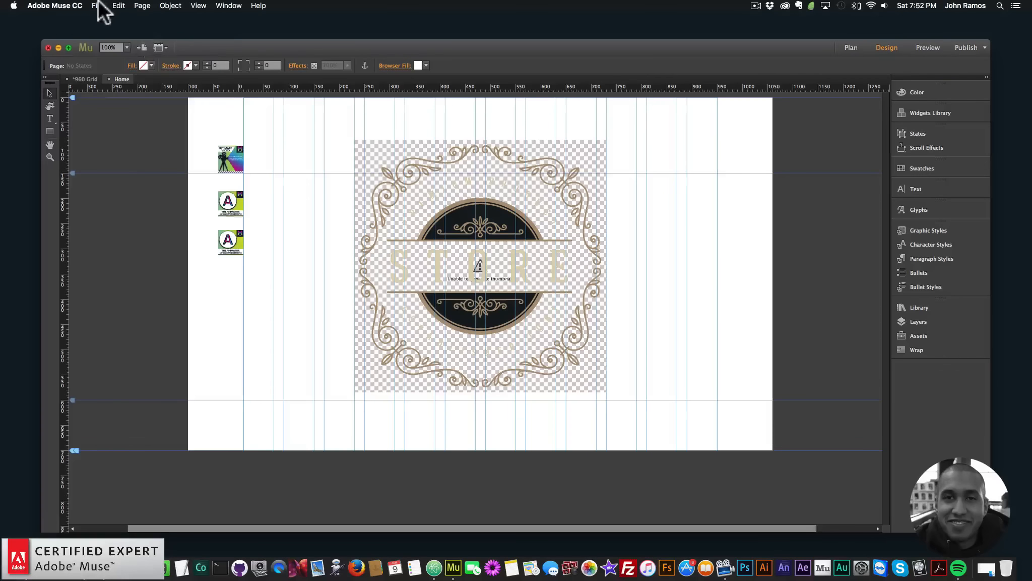
click(97, 6)
click(134, 163)
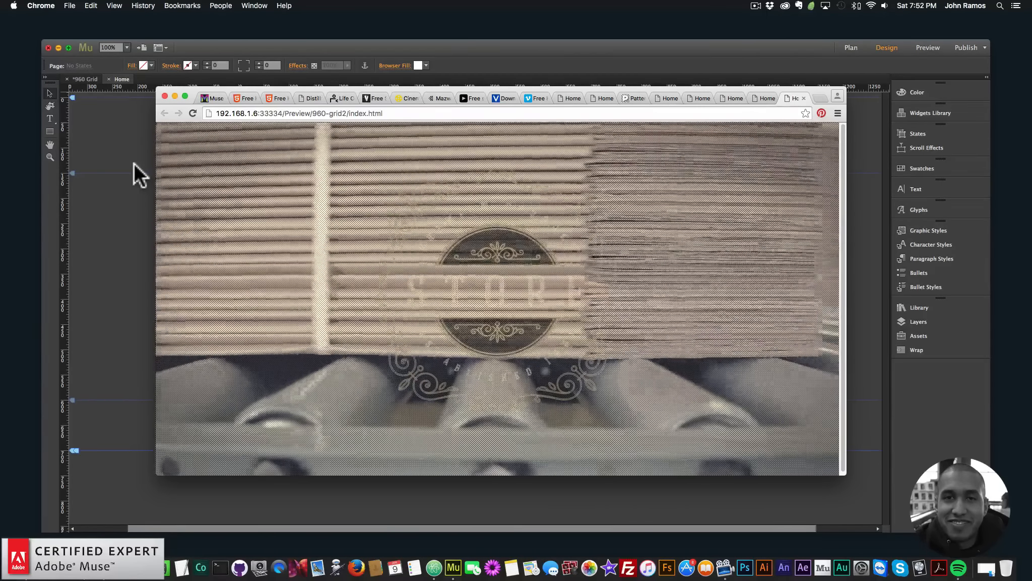
click(119, 200)
Step: Replace the Fullscreen Video widget's Base64 code with the text "set to none"
click(222, 159)
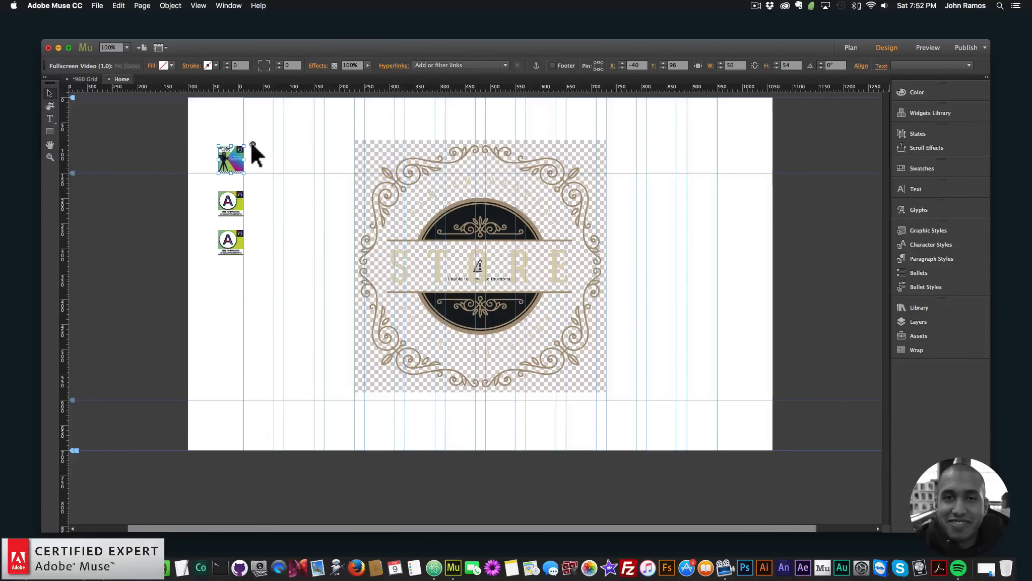
click(253, 144)
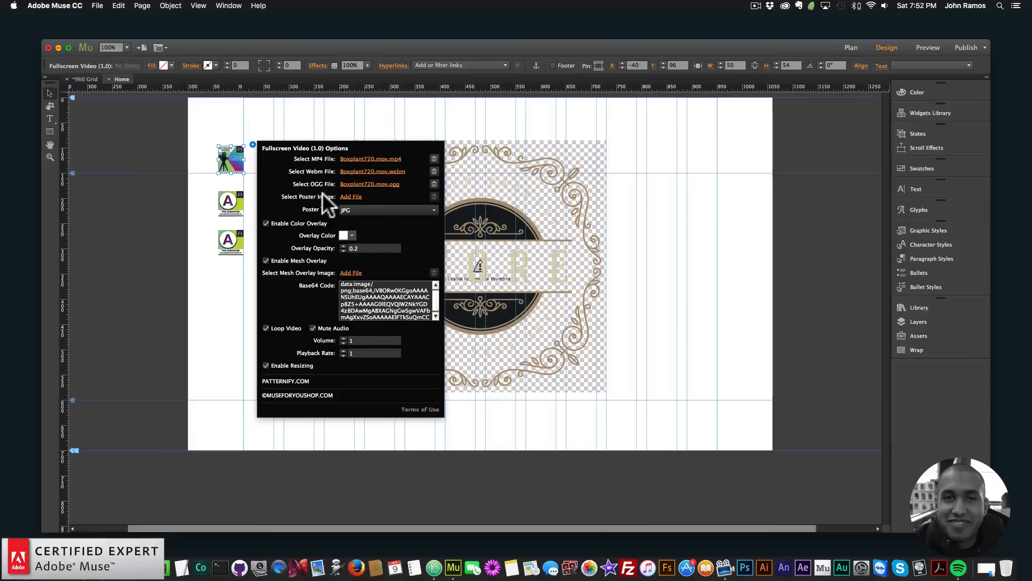
click(355, 298)
key(super+a)
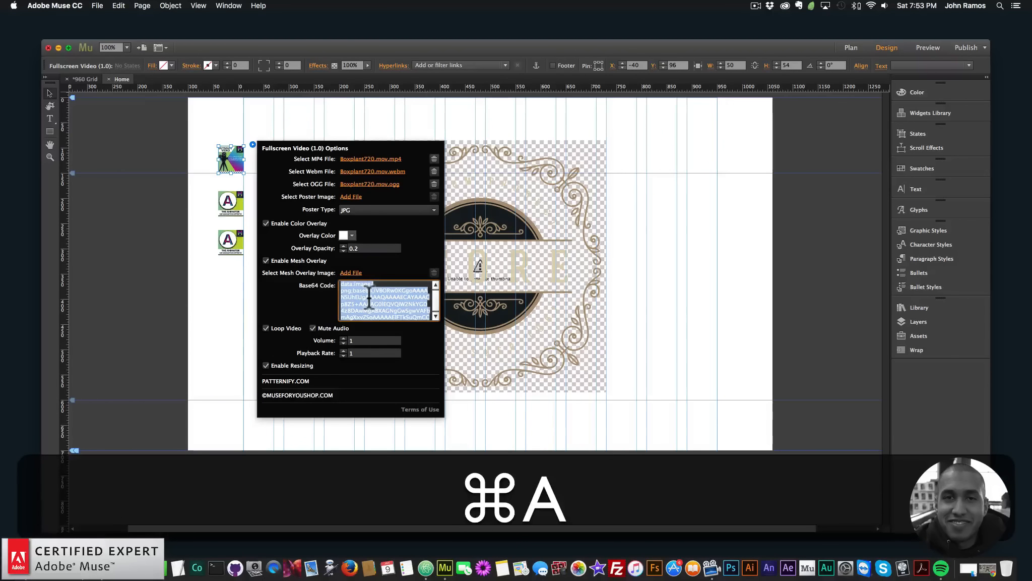
text(set to none)
key(Return)
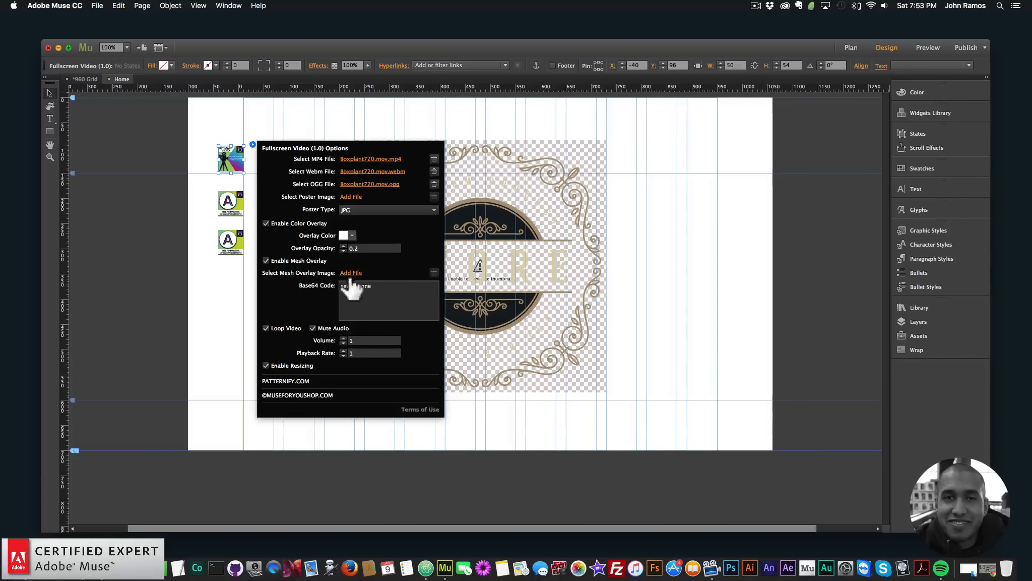
Step: Switch to Patternify in Chrome and download the black dot pattern as a PNG
click(160, 474)
key(super+alt+e)
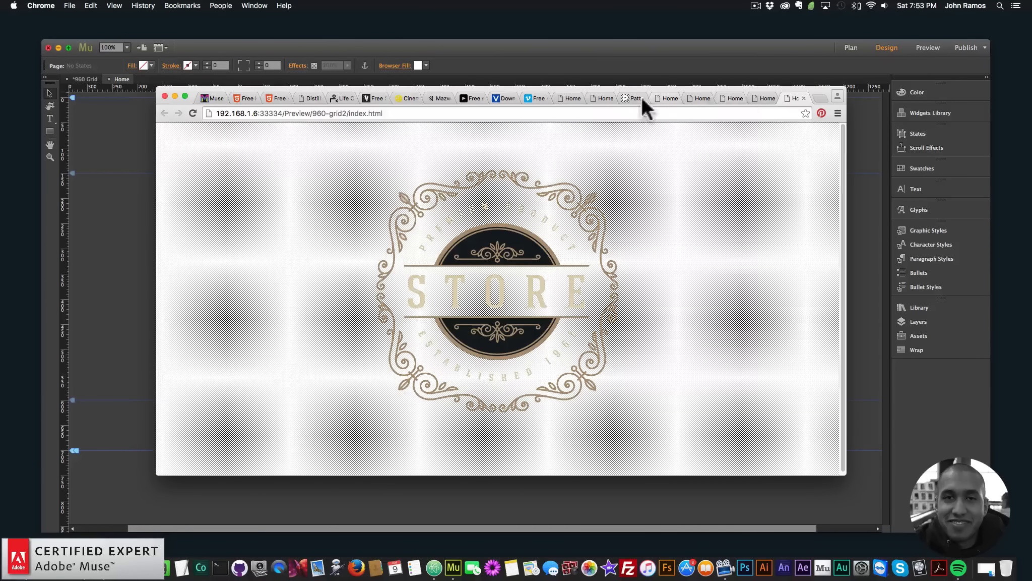
click(635, 98)
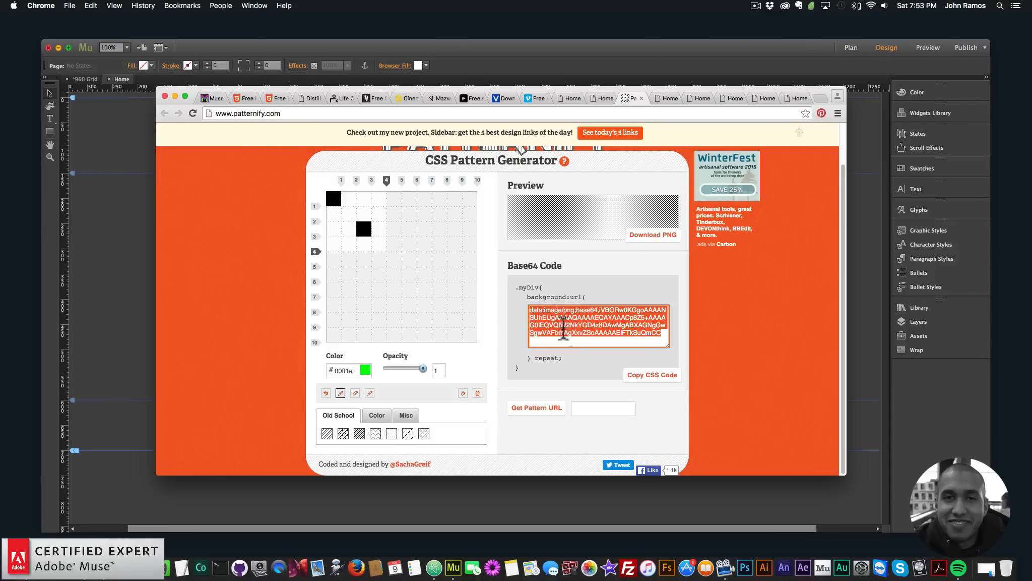
click(652, 236)
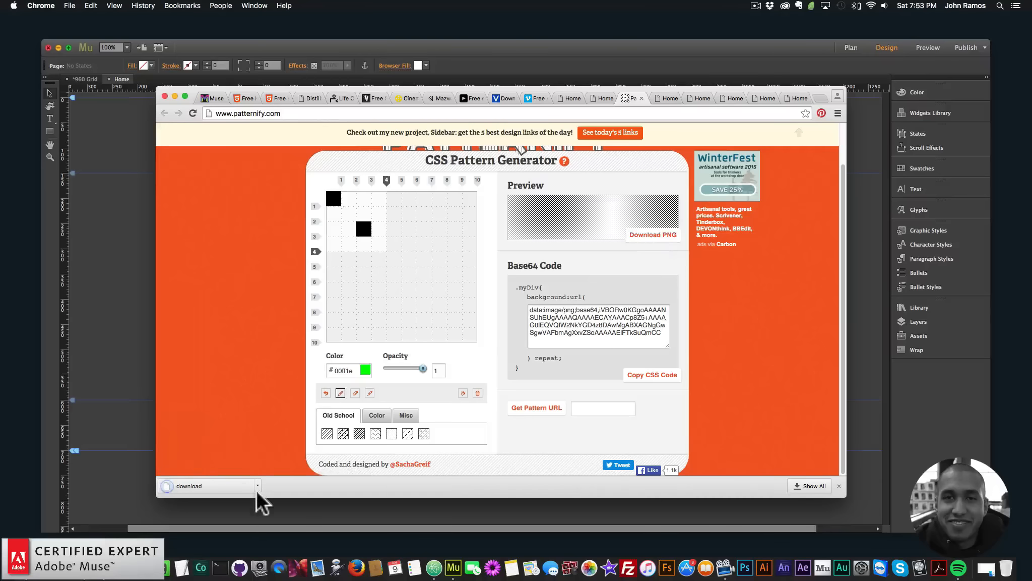
Step: Show the downloaded pattern file in Finder and rename it download.png, accepting the added extension
click(14, 553)
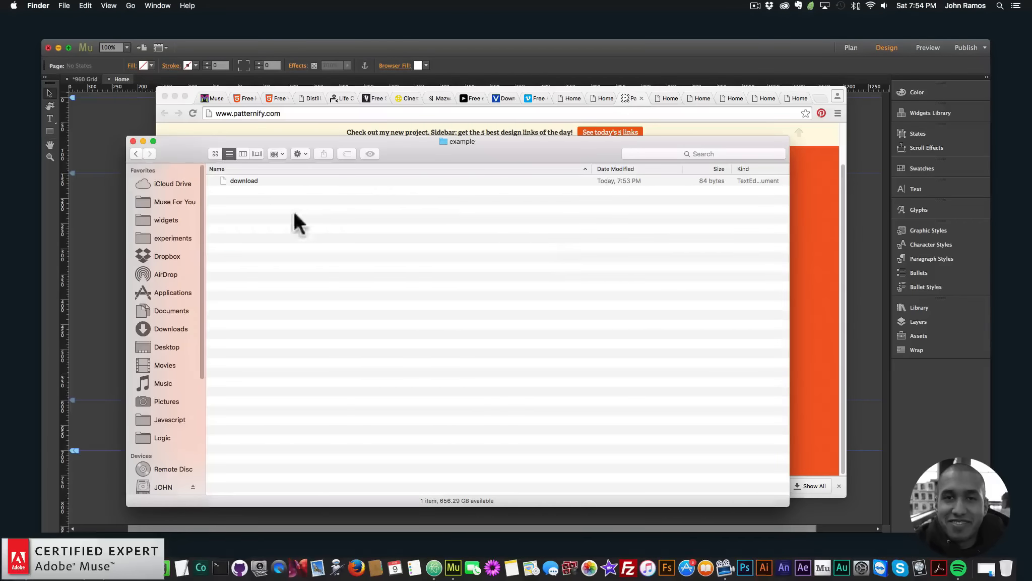
click(249, 180)
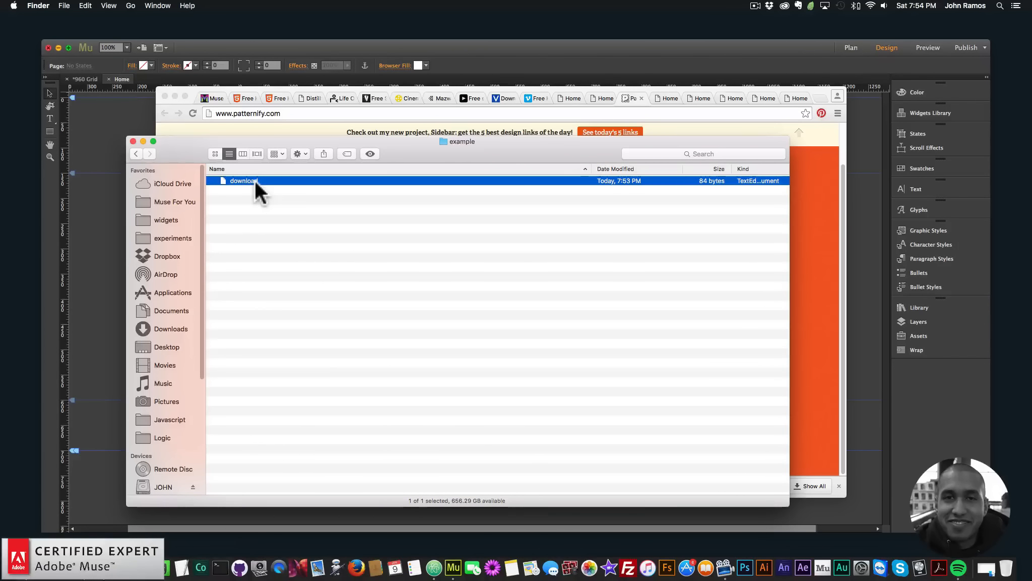
click(257, 180)
text(.png)
key(Return)
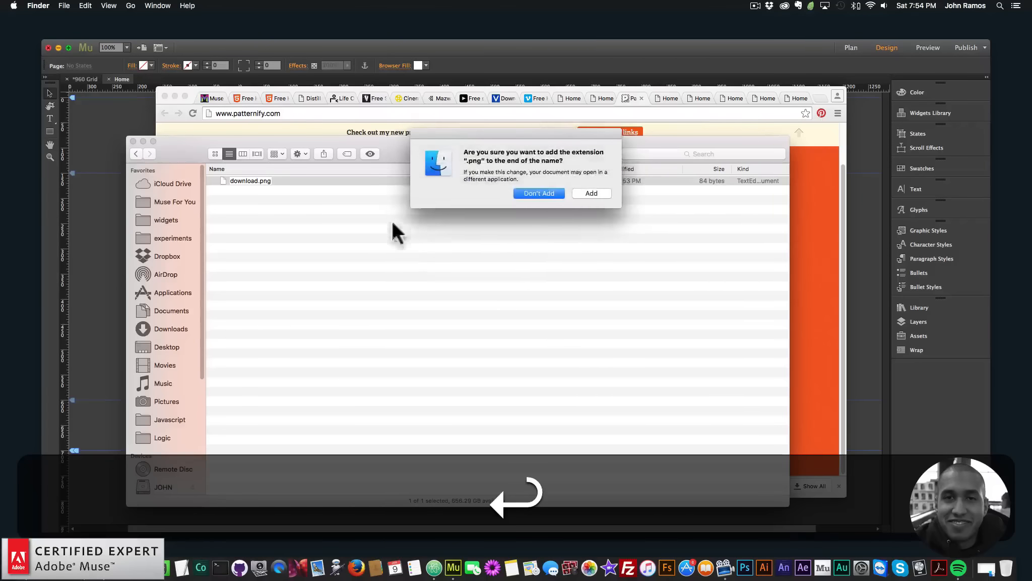
click(593, 196)
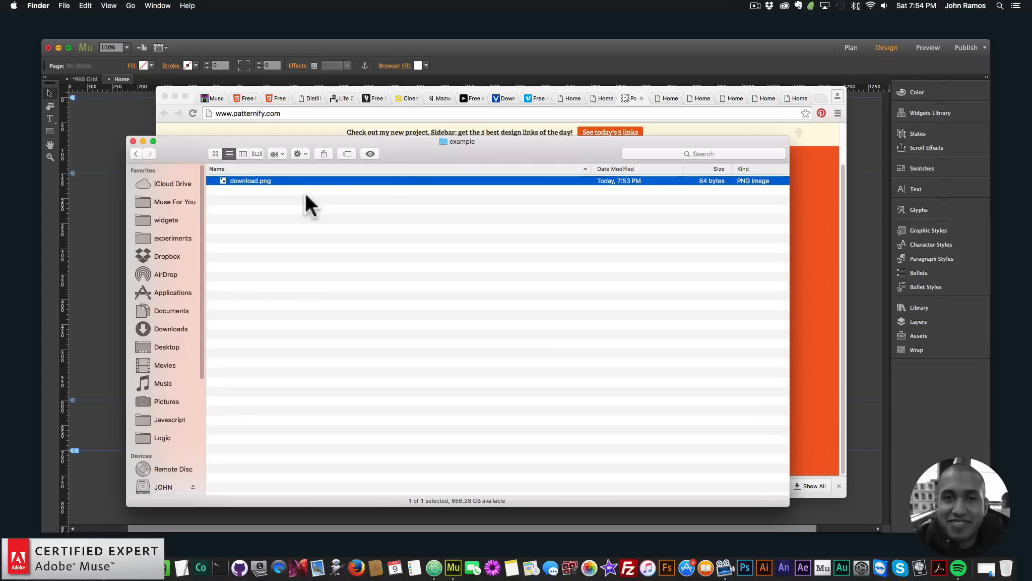
Step: Return to Adobe Muse and set download.png from the example folder as the Fullscreen Video widget's mesh overlay image
click(810, 252)
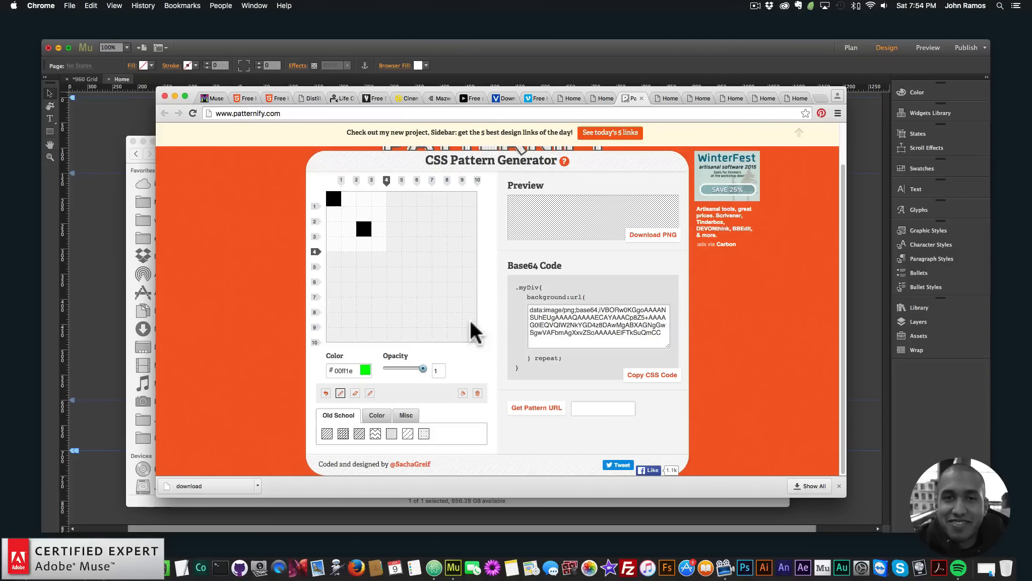
click(326, 47)
click(239, 159)
click(253, 145)
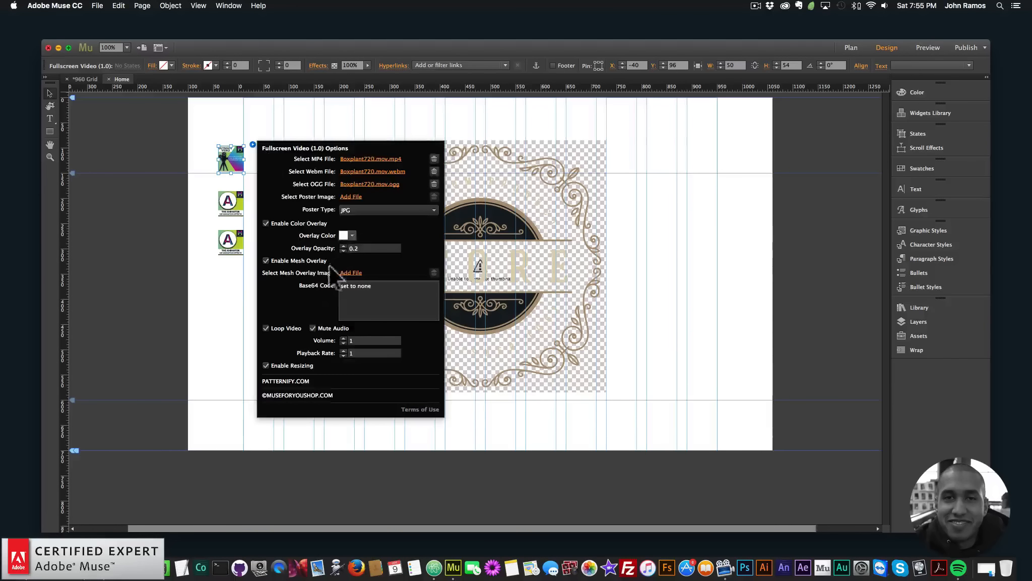
click(351, 274)
click(514, 104)
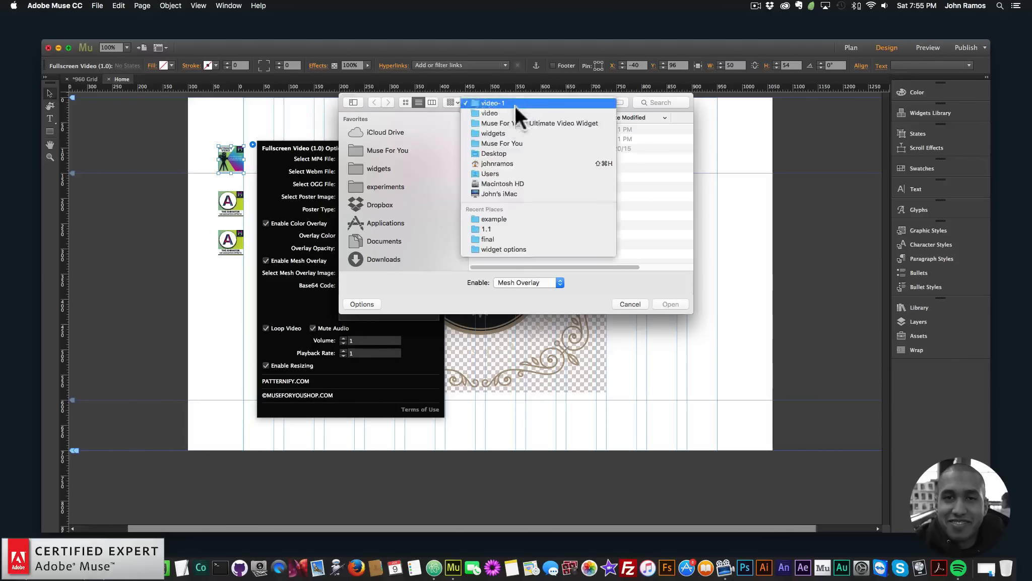
click(509, 110)
double_click(501, 129)
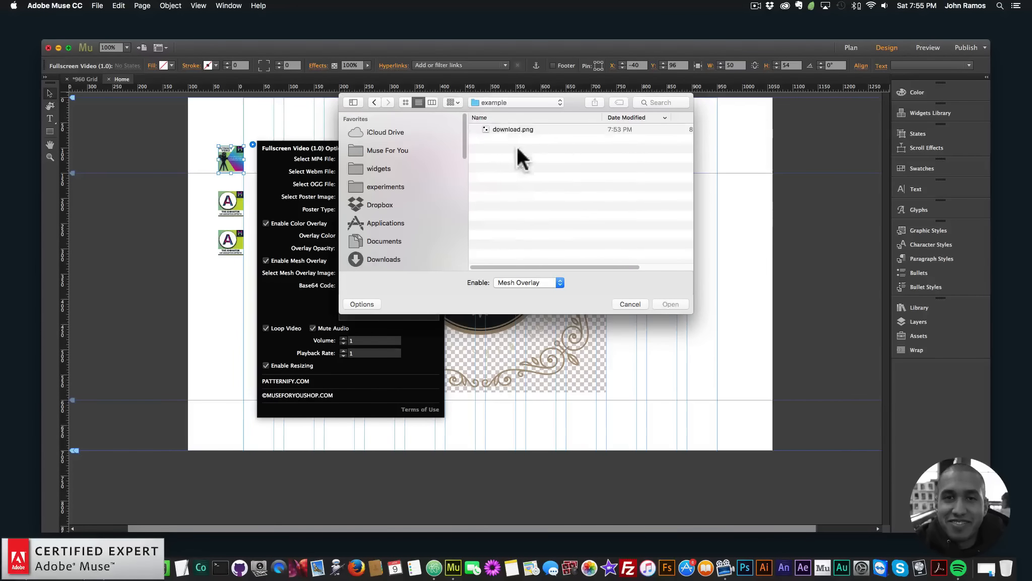
click(507, 128)
double_click(507, 128)
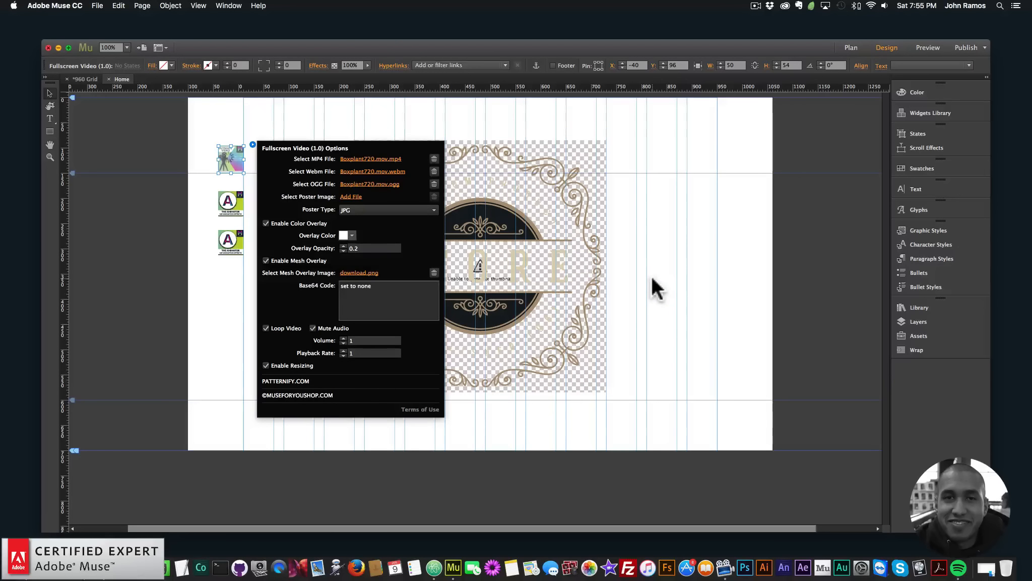
Step: Preview the Home page in the browser to check the PNG mesh overlay, and review the Fullscreen Video widget's options back in Adobe Muse
click(624, 261)
click(97, 5)
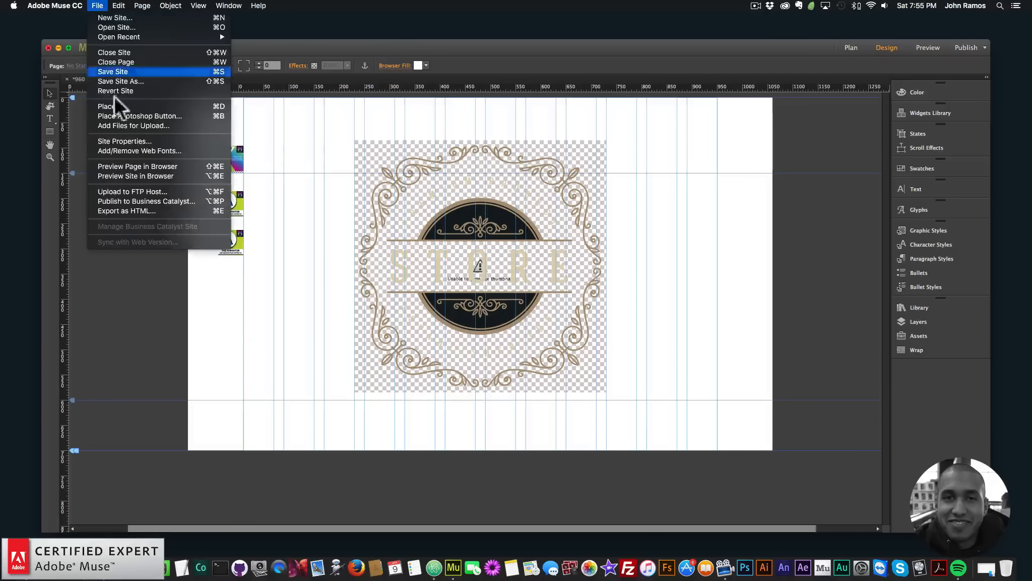
click(131, 167)
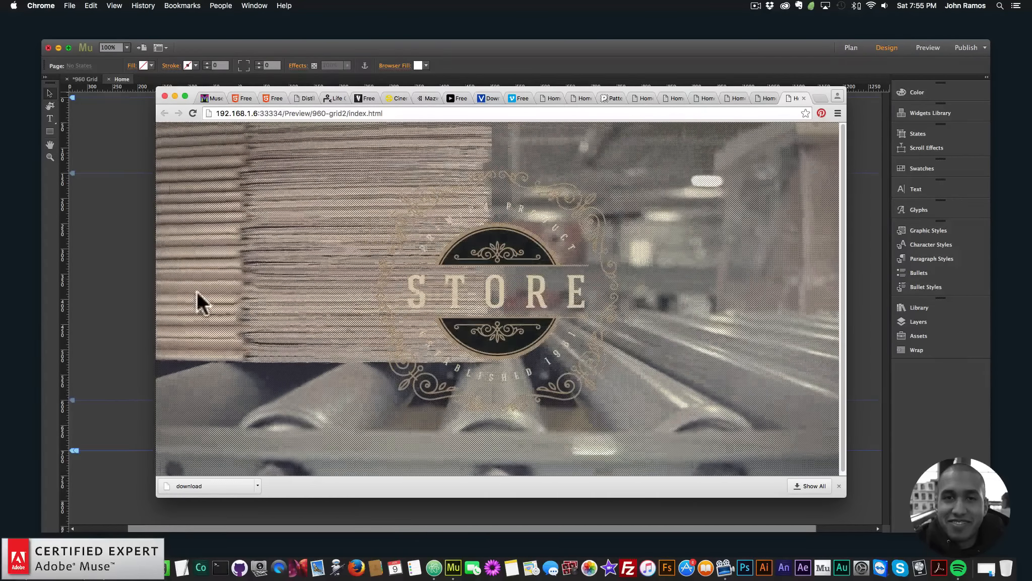
click(74, 250)
click(252, 144)
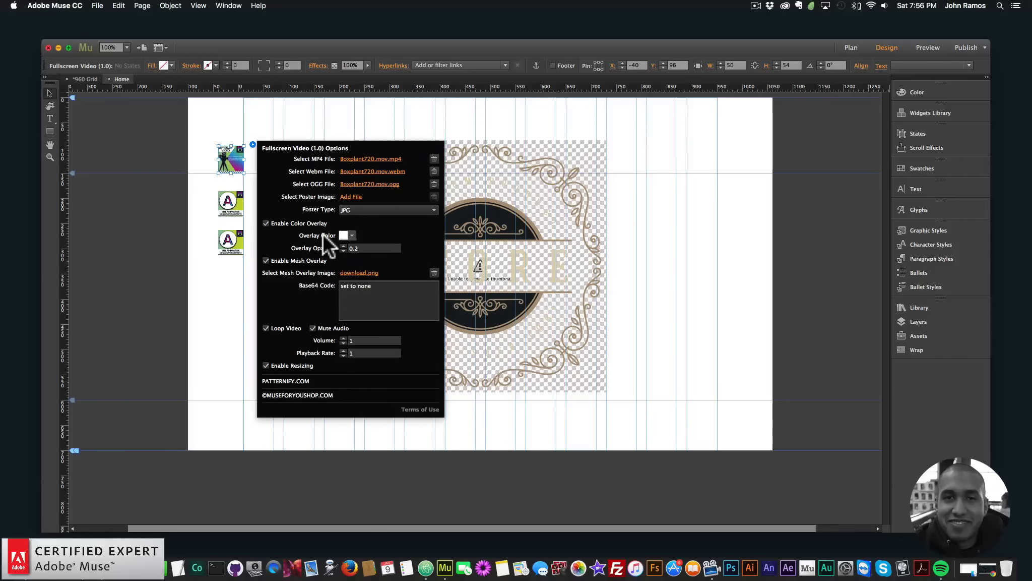
key(Escape)
Step: Switch to the Ultimate Video Widget product page in Chrome, open the Distill - Beta stock video site, and browse its videos page
click(88, 567)
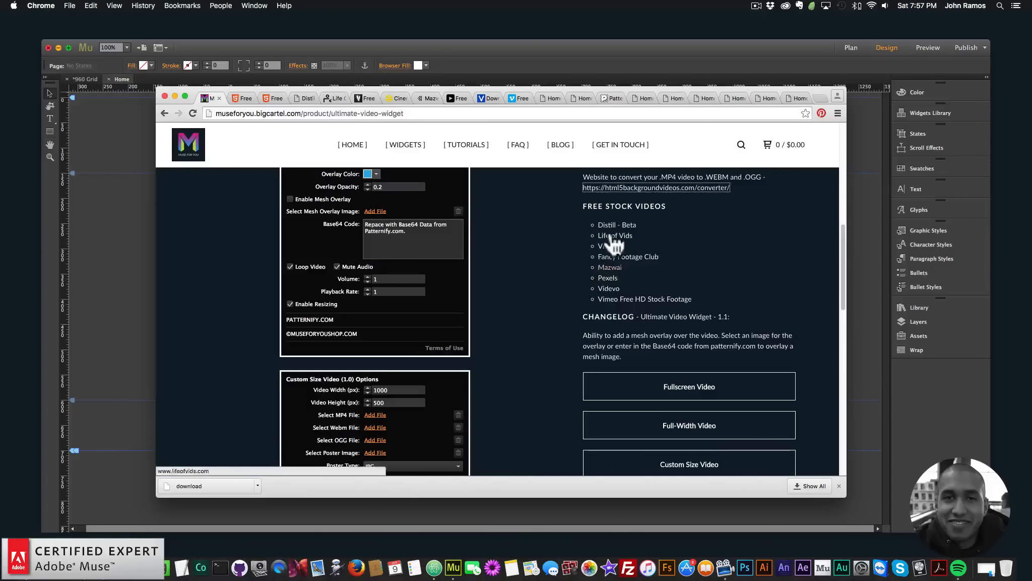
click(609, 223)
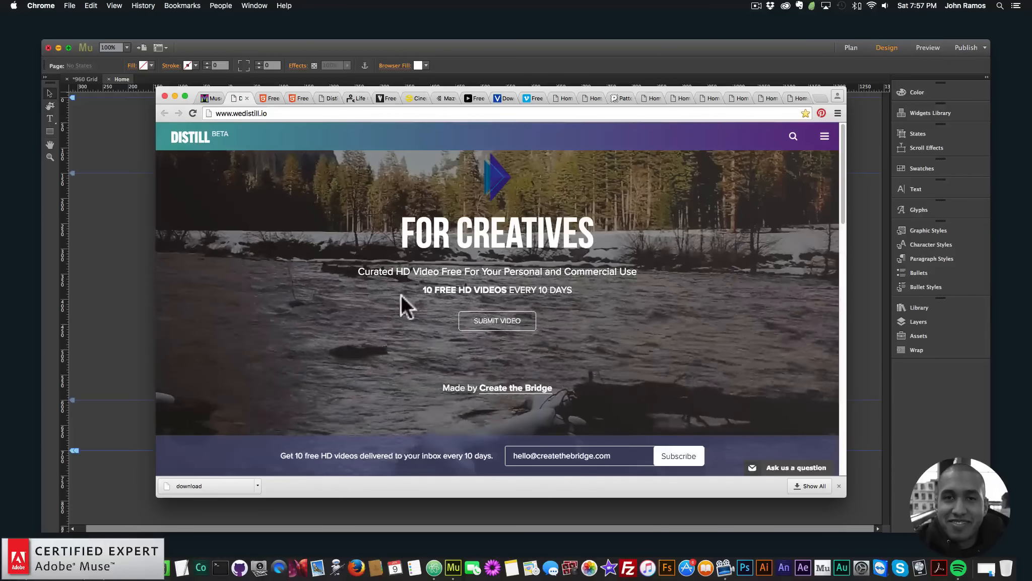
scroll(401, 298, down, 10)
scroll(401, 297, down, 3)
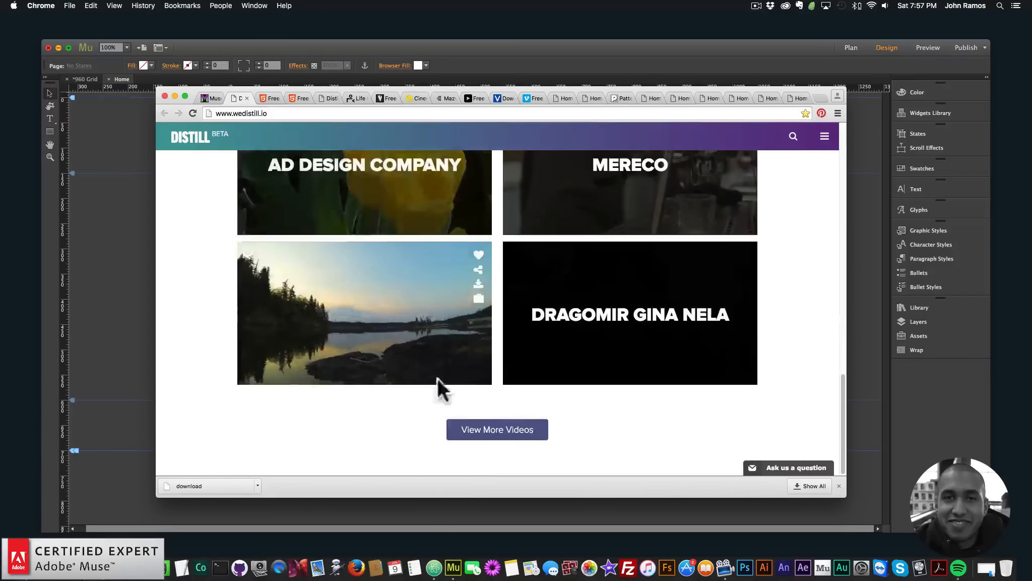
click(491, 429)
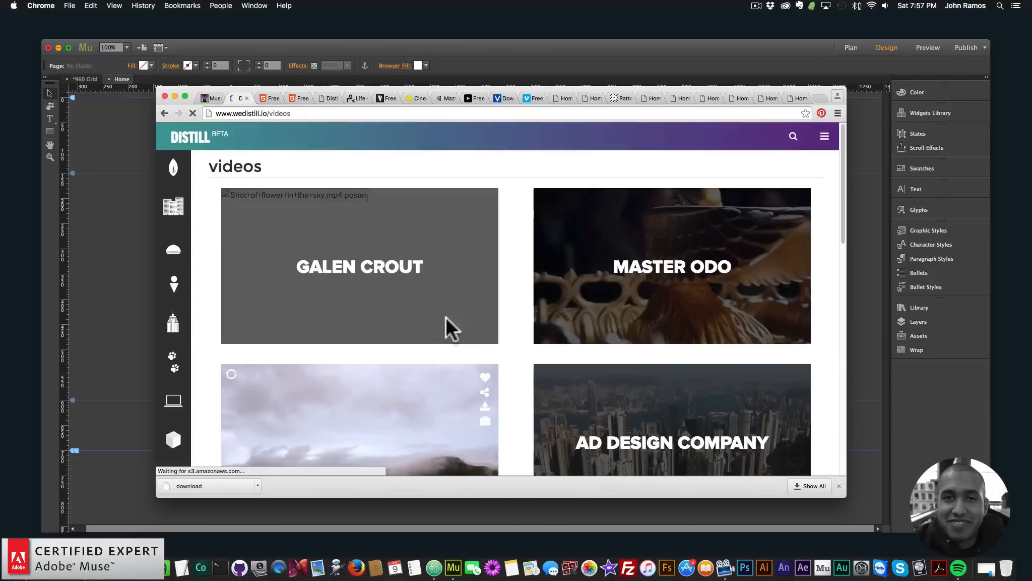
scroll(451, 328, down, 3)
scroll(404, 313, up, 3)
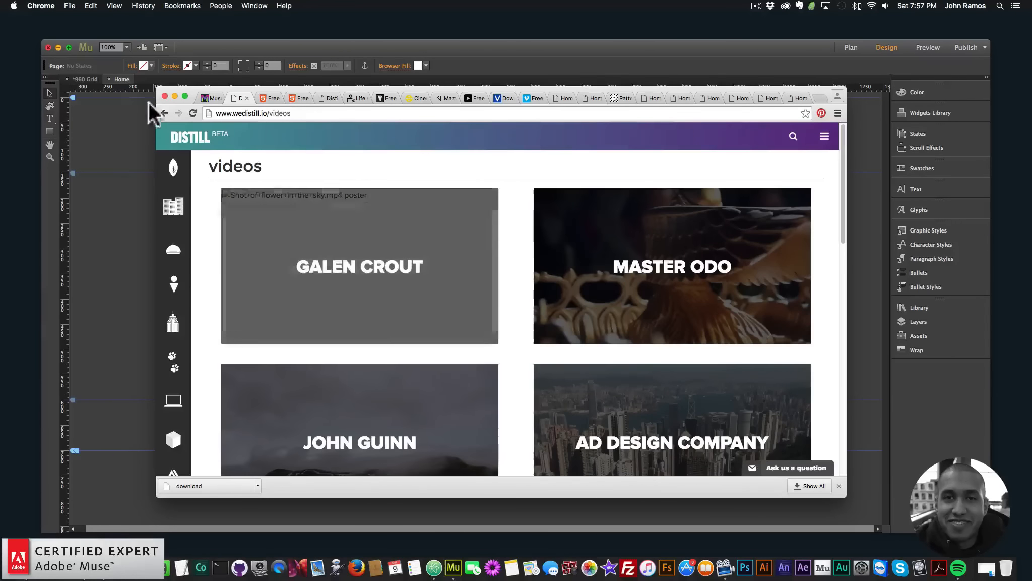
Step: Go back to Distill's home page to look over its free HD video offer, and reopen the full videos listing
click(164, 113)
scroll(469, 333, up, 3)
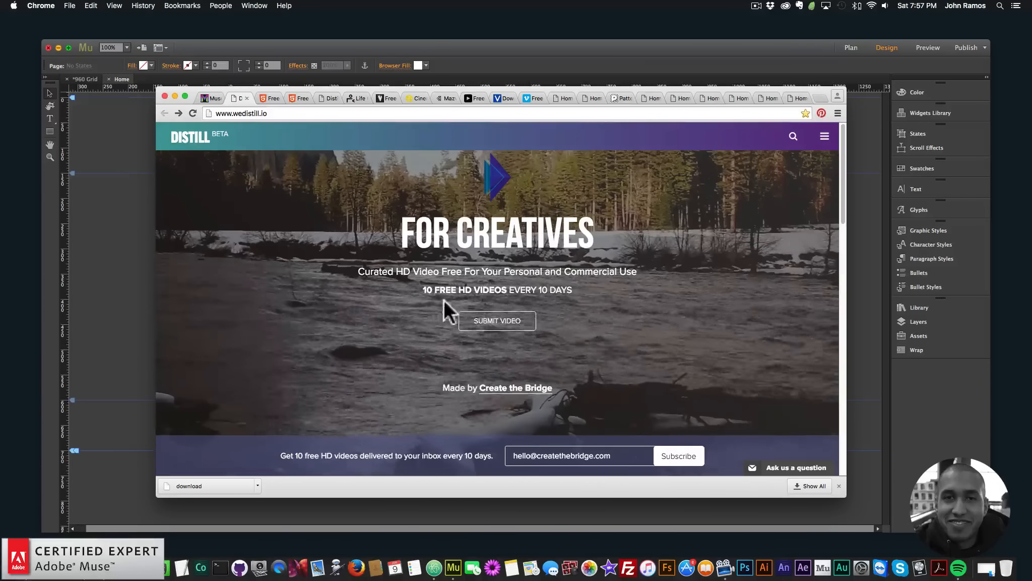
scroll(404, 348, down, 2)
scroll(404, 347, up, 2)
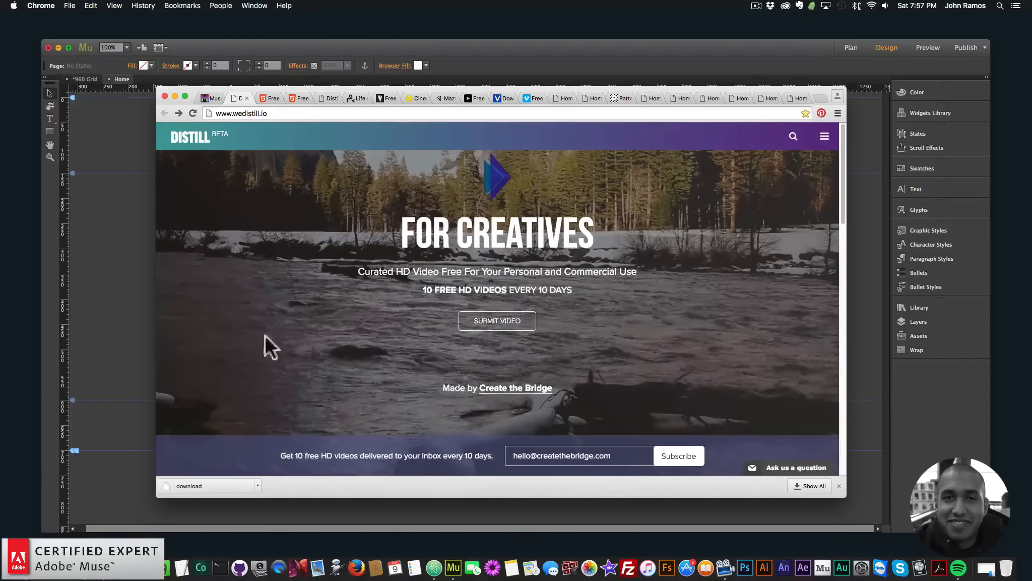
scroll(369, 358, down, 15)
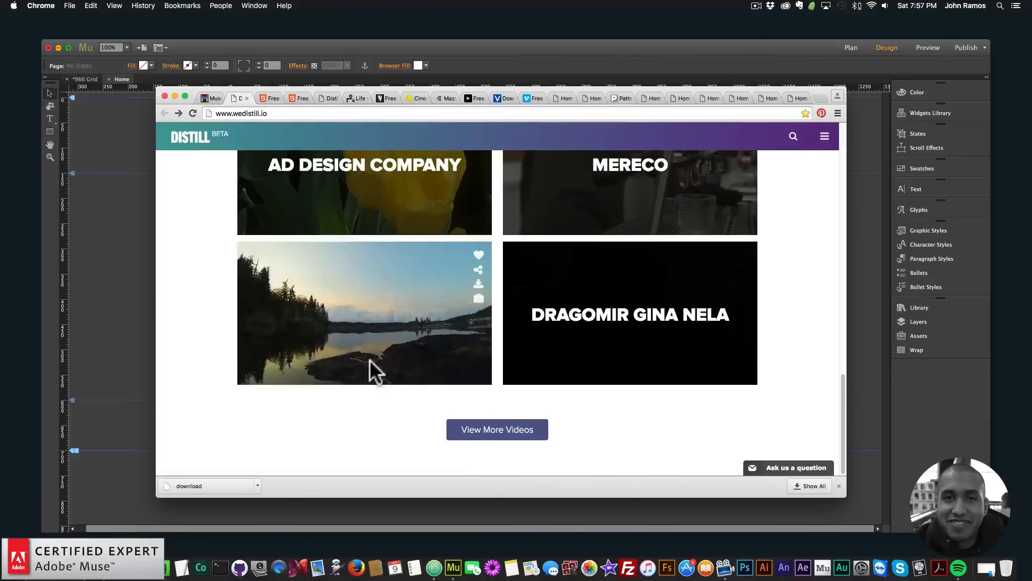
click(486, 434)
scroll(323, 308, down, 10)
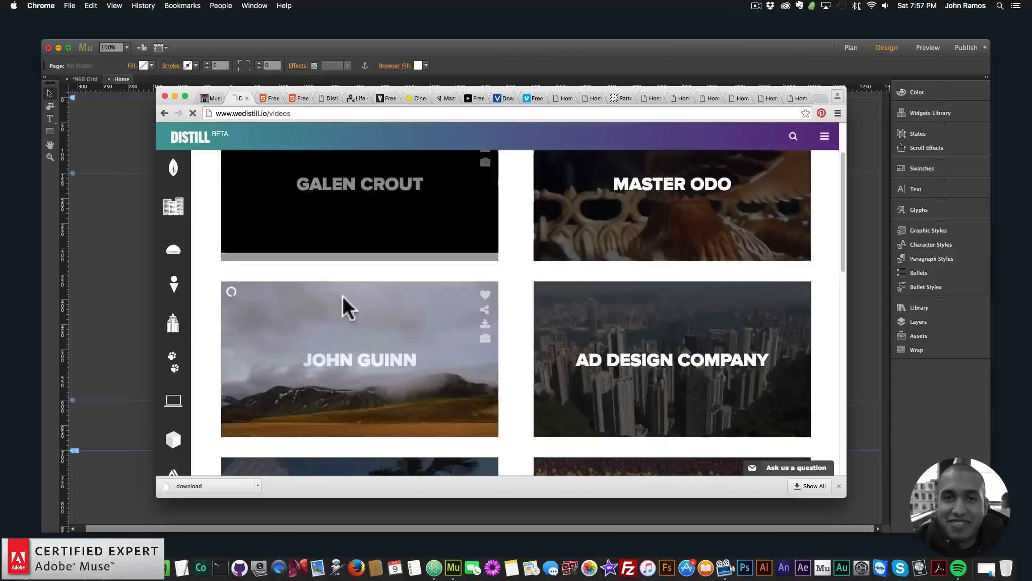
Step: Browse through pages 5 and 6 of Distill's video listing, looking over the stock clips
click(533, 445)
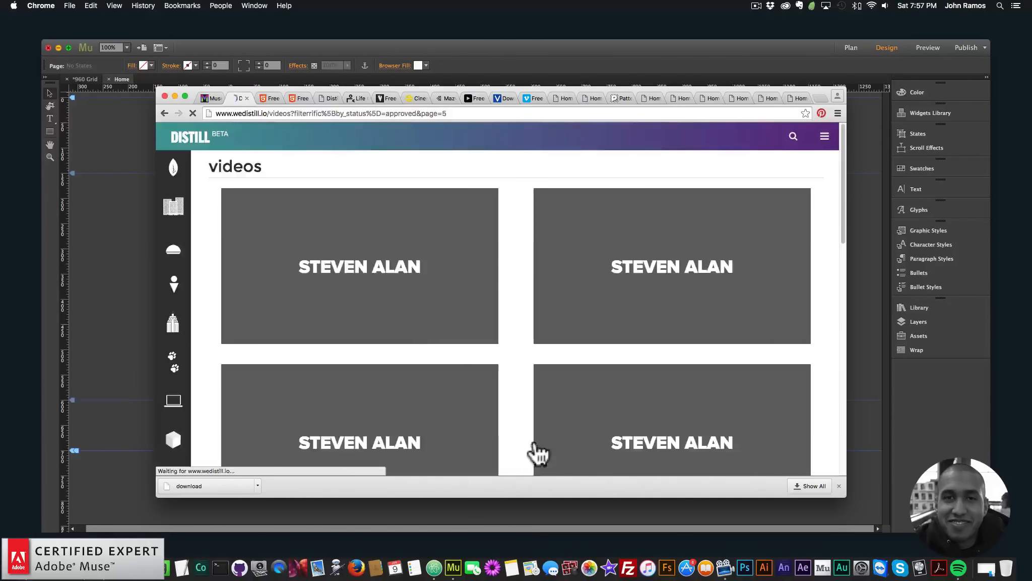
scroll(446, 346, down, 10)
click(524, 447)
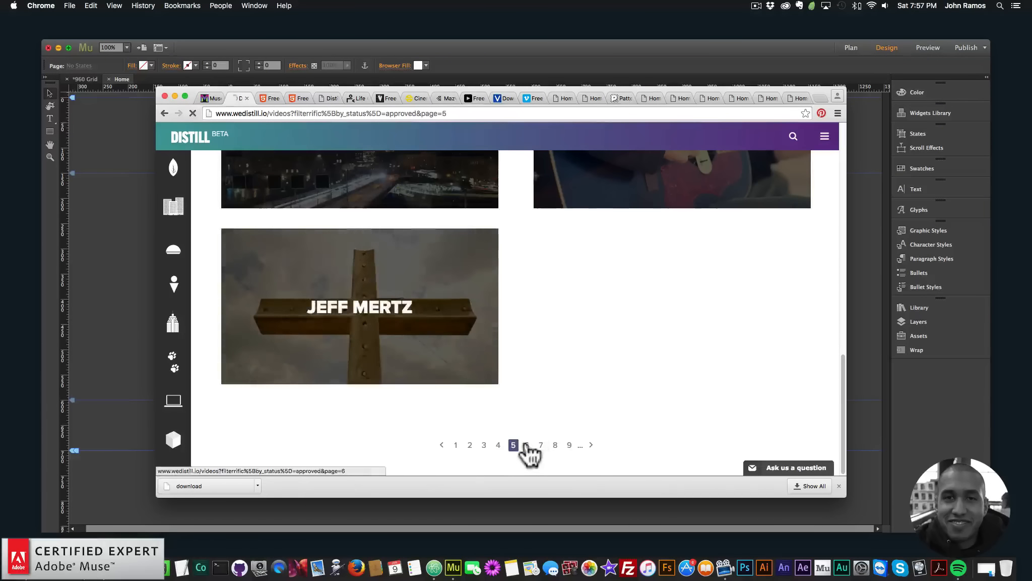
scroll(440, 333, down, 3)
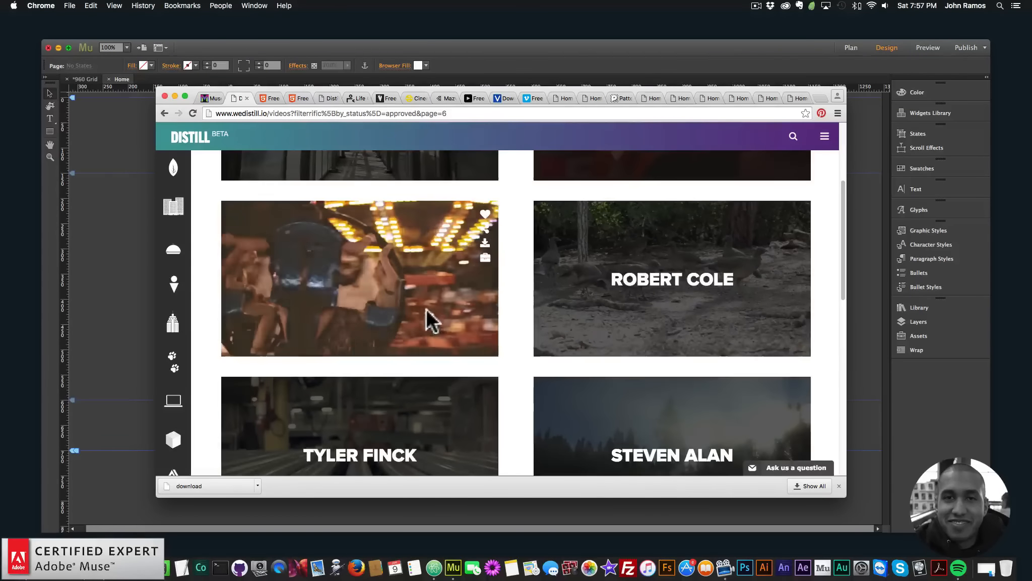
scroll(426, 317, down, 3)
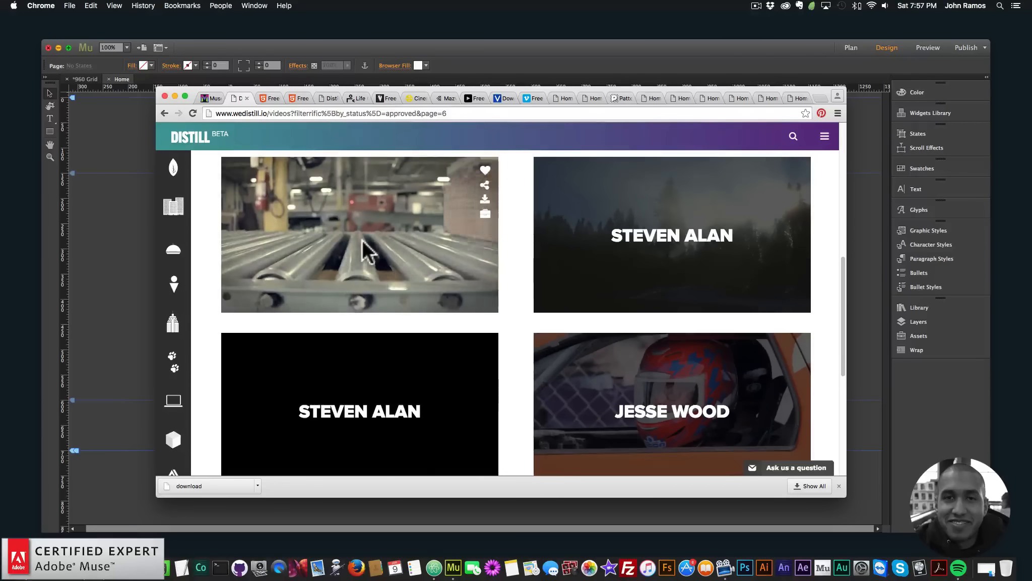
Step: Open the download of the factory roller conveyor clip, pause it, and save it as Boxplant720.mov.mp4 in the example folder
click(484, 200)
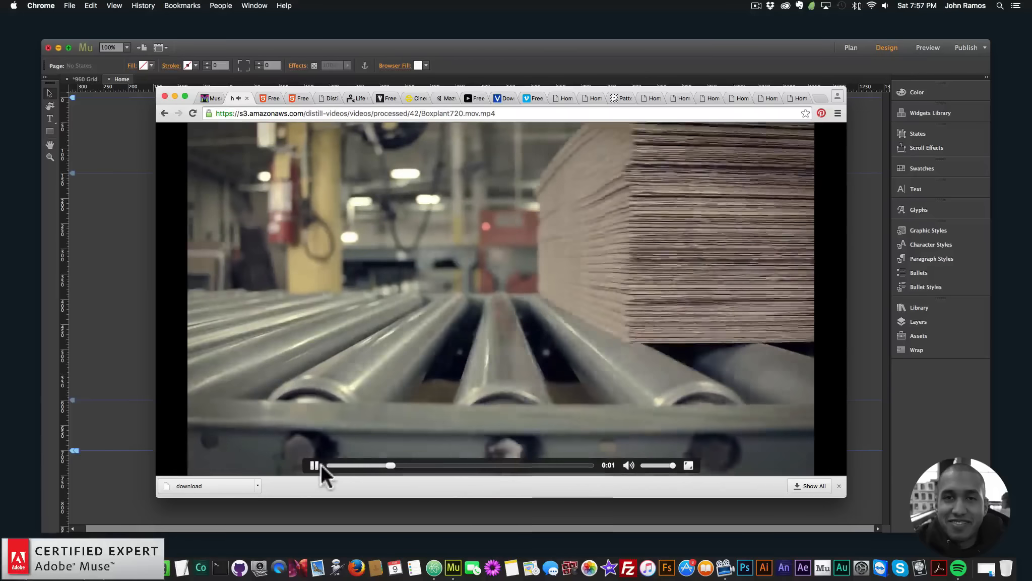
click(313, 465)
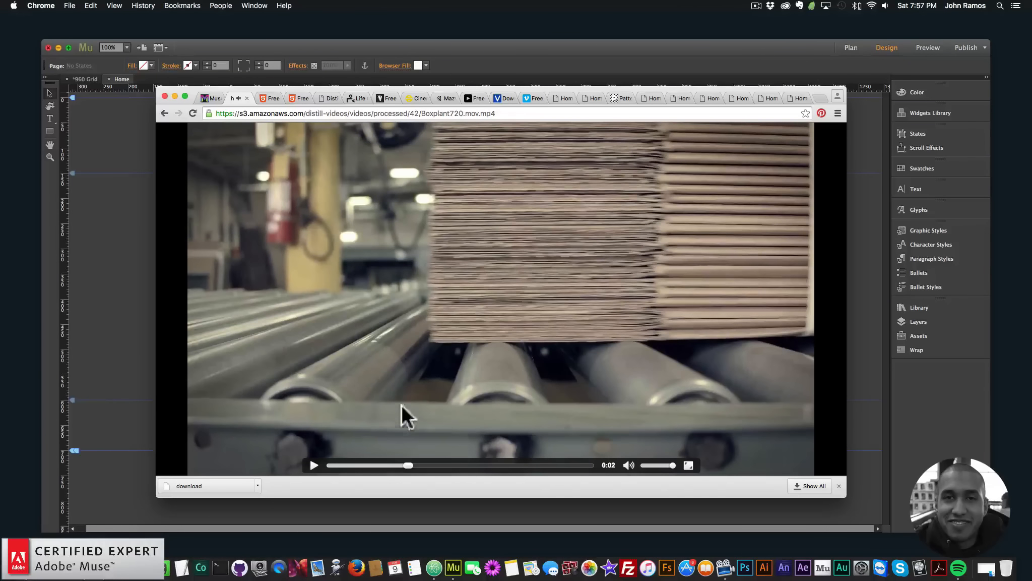
right_click(441, 253)
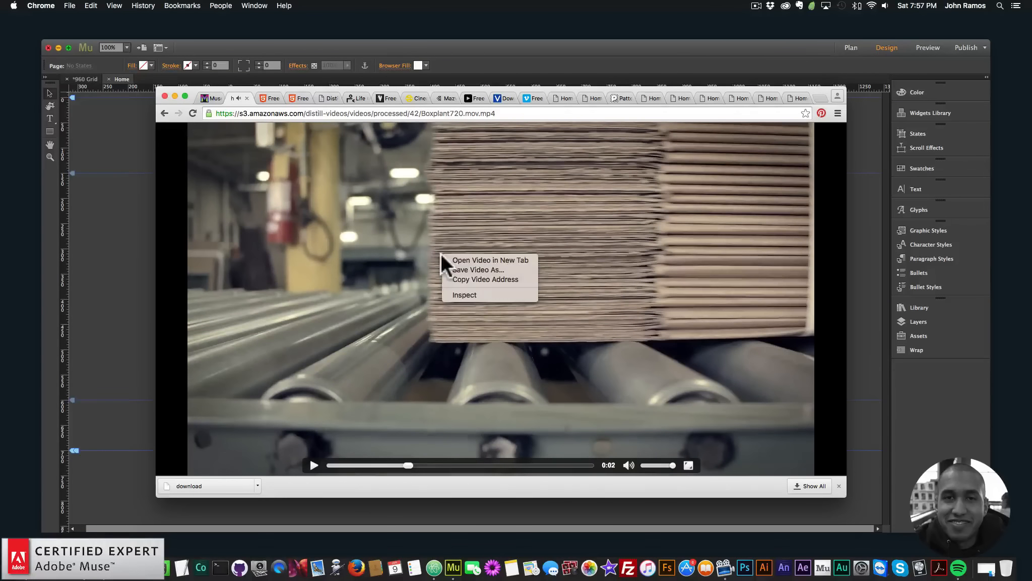
click(464, 270)
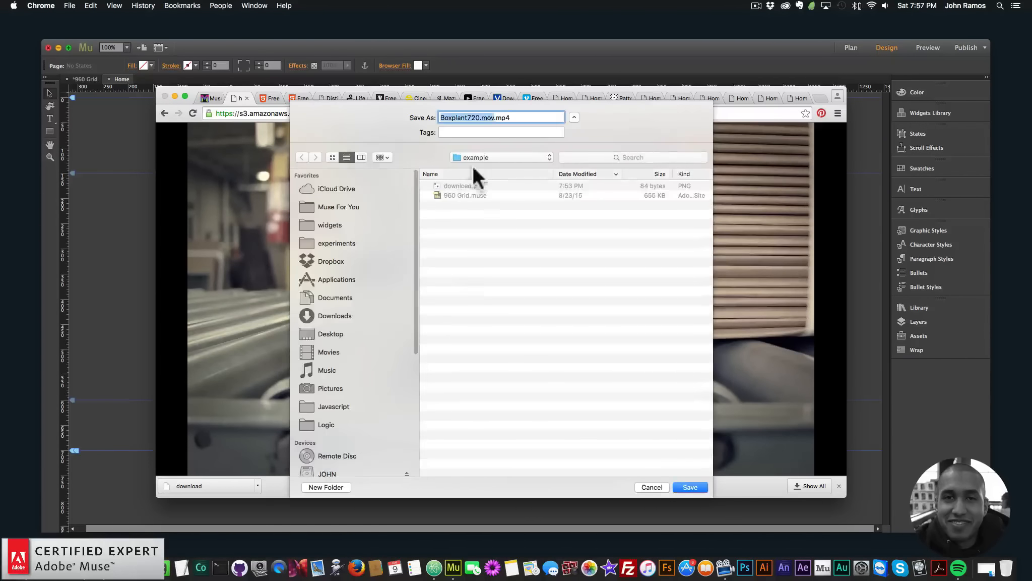
click(689, 487)
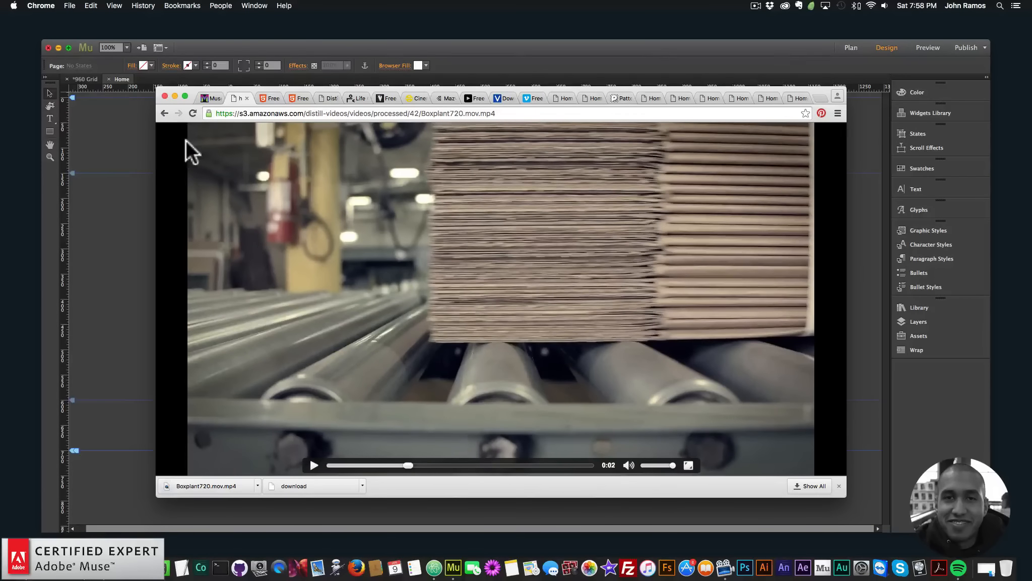
Step: Return to the Ultimate Video Widget product page and open the linked html5backgroundvideos.com converter
click(209, 97)
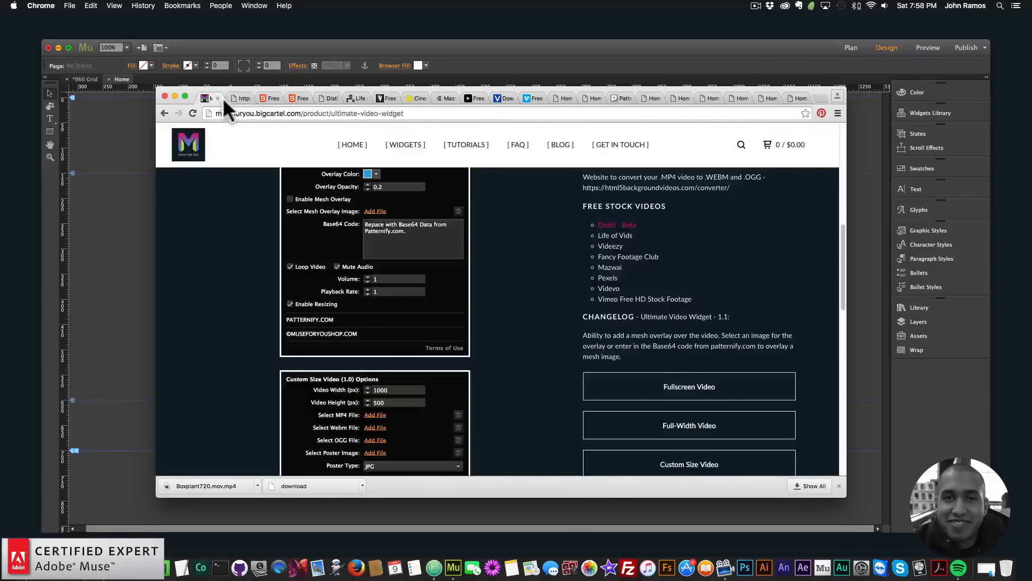
scroll(547, 268, up, 3)
scroll(547, 269, up, 3)
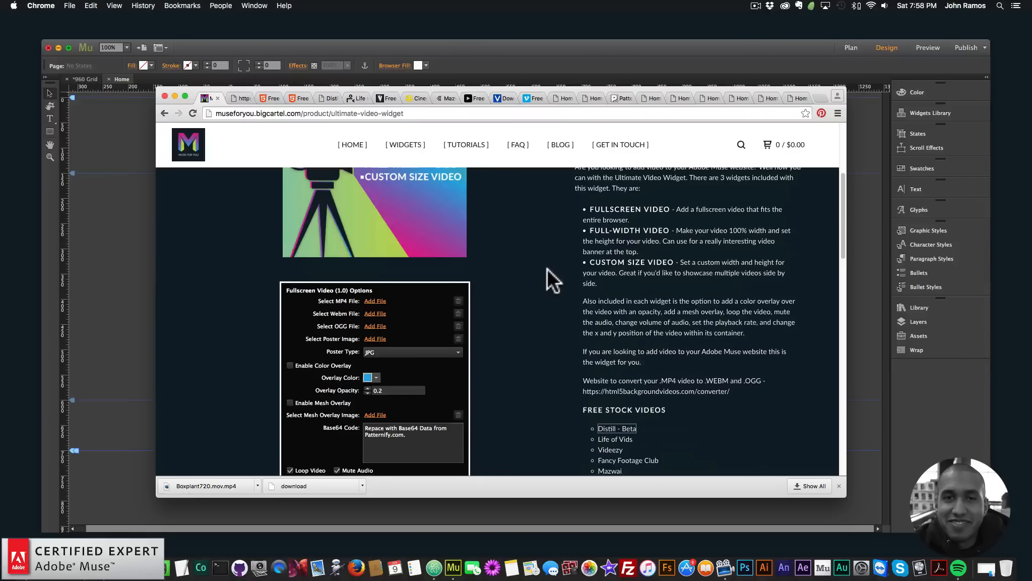
scroll(547, 267, down, 3)
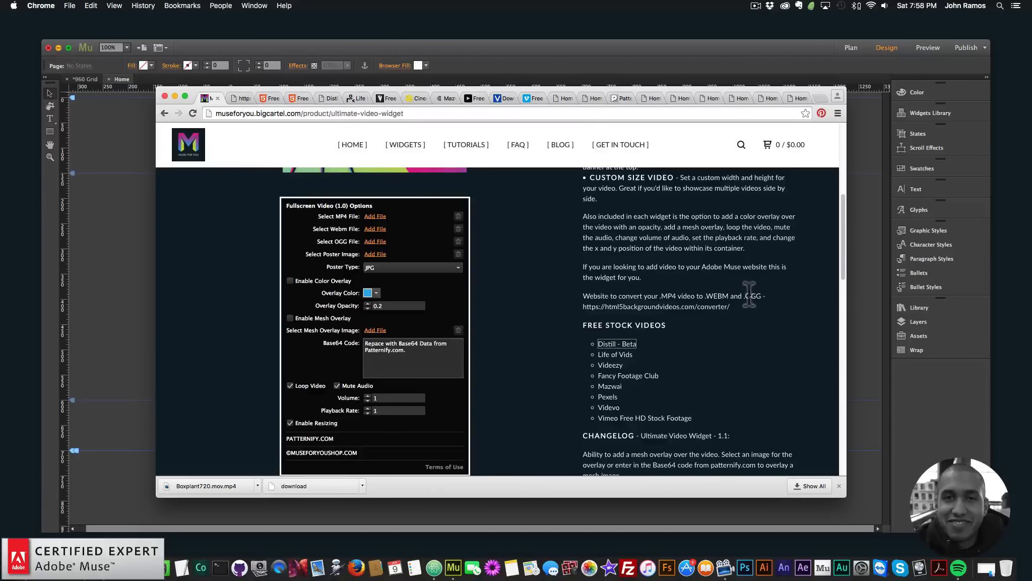
click(636, 307)
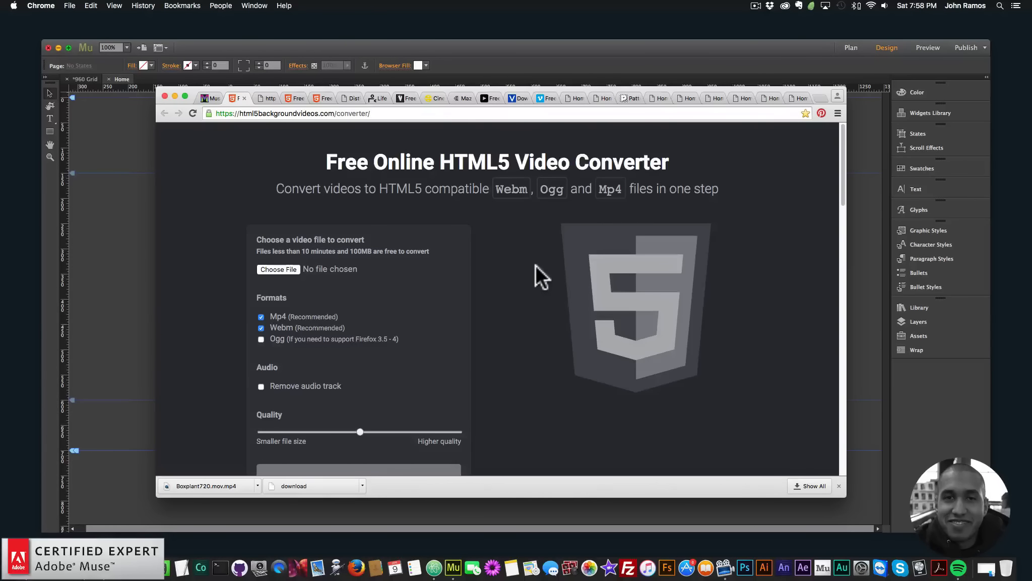
Step: Set the converter's output formats to Webm and Ogg without Mp4, and choose Boxplant720.mov.mp4 from the example folder as source
scroll(535, 267, down, 2)
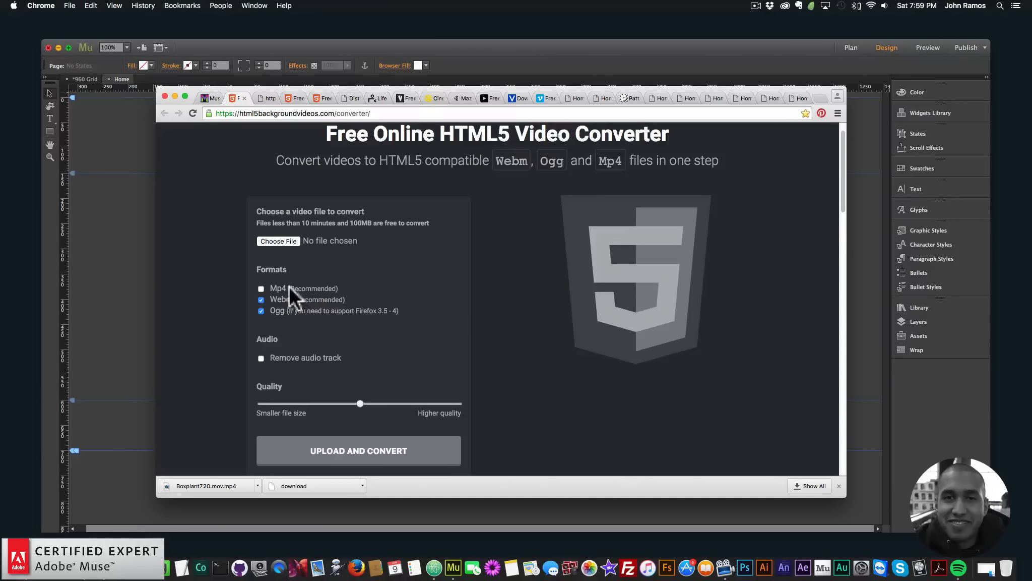
click(277, 241)
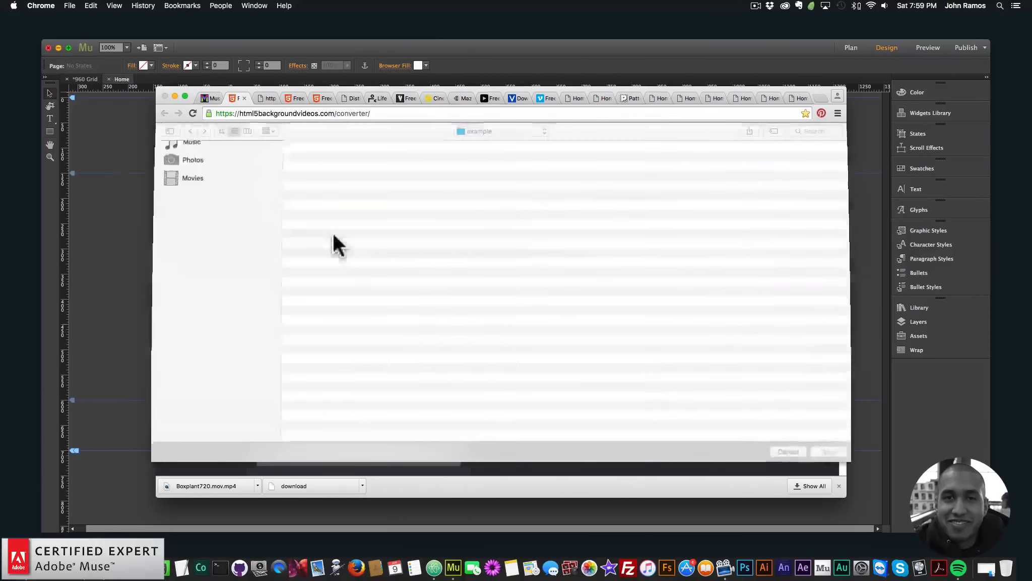
click(493, 132)
click(479, 236)
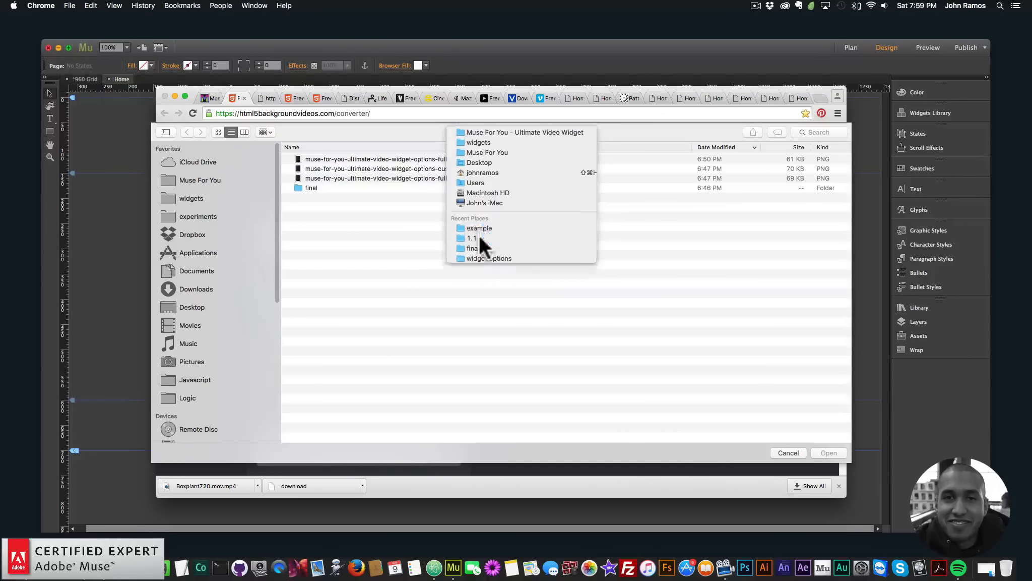
click(341, 160)
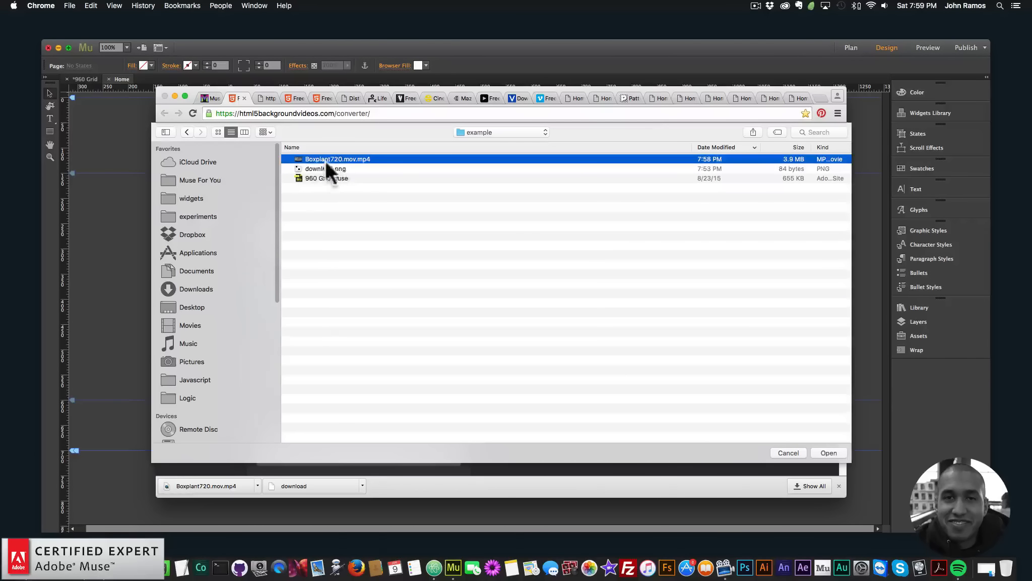
double_click(326, 159)
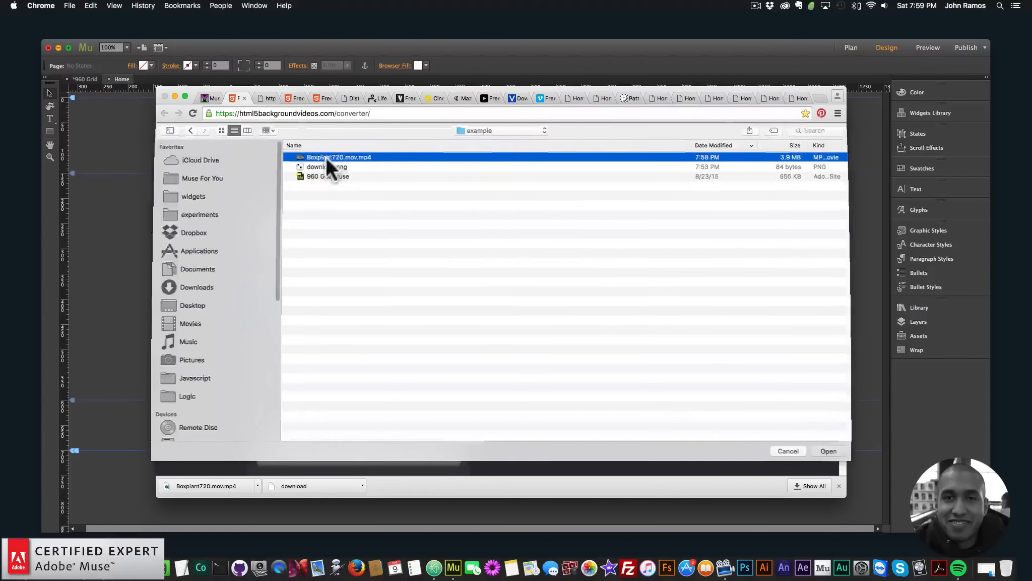
Step: Upload and convert the chosen video, and bring up the finished Webm and Ogg files
scroll(488, 280, down, 3)
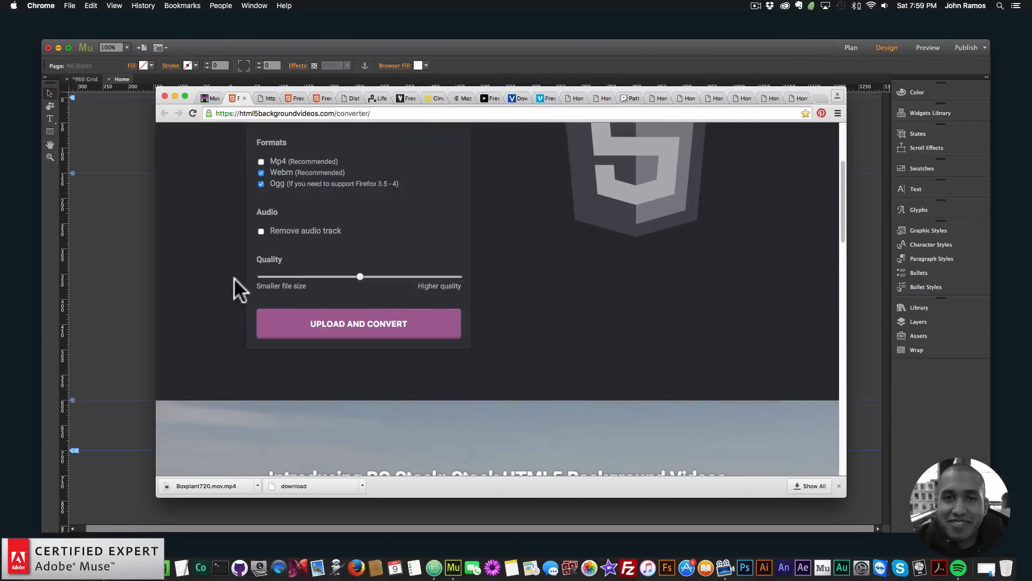
click(353, 323)
scroll(721, 316, up, 3)
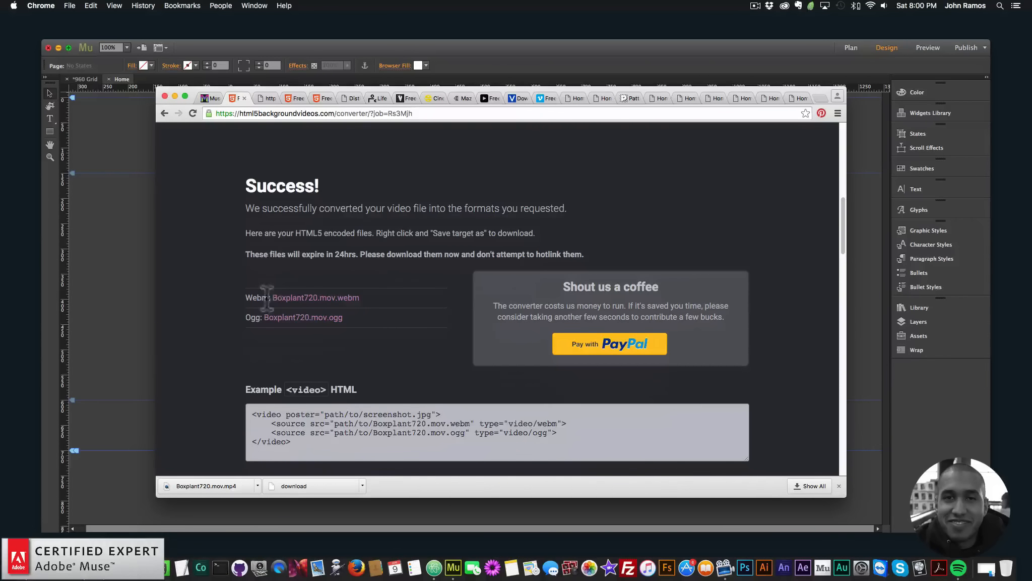
Step: Save the converted files Boxplant720.mov.webm and Boxplant720.mov.ogg to the example folder
right_click(294, 297)
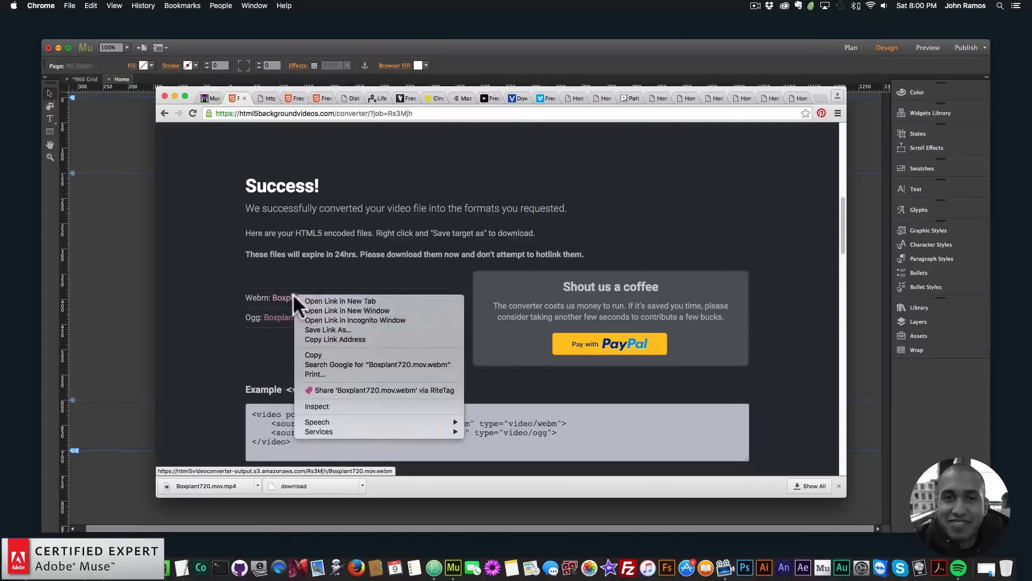
click(326, 330)
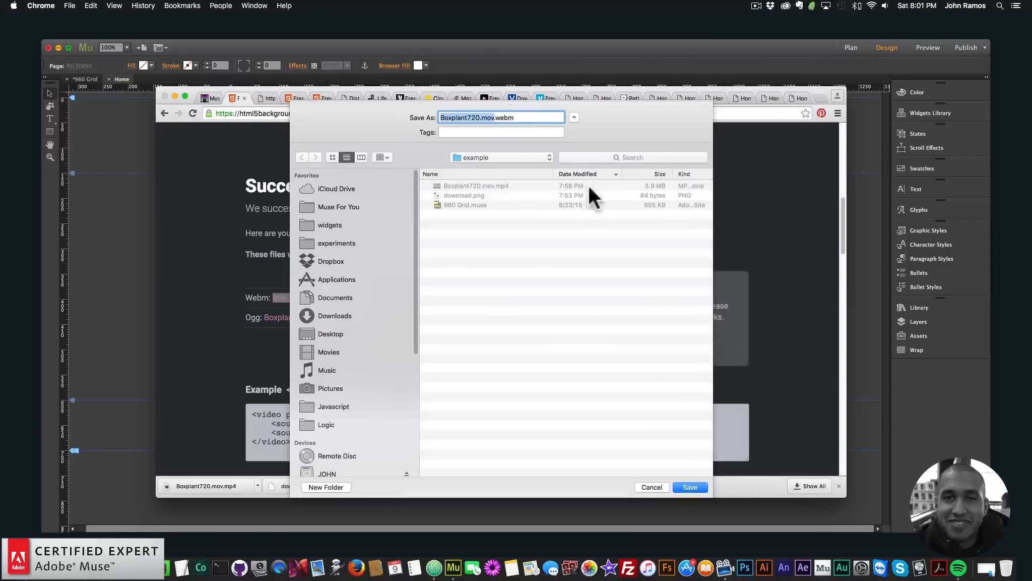
click(690, 486)
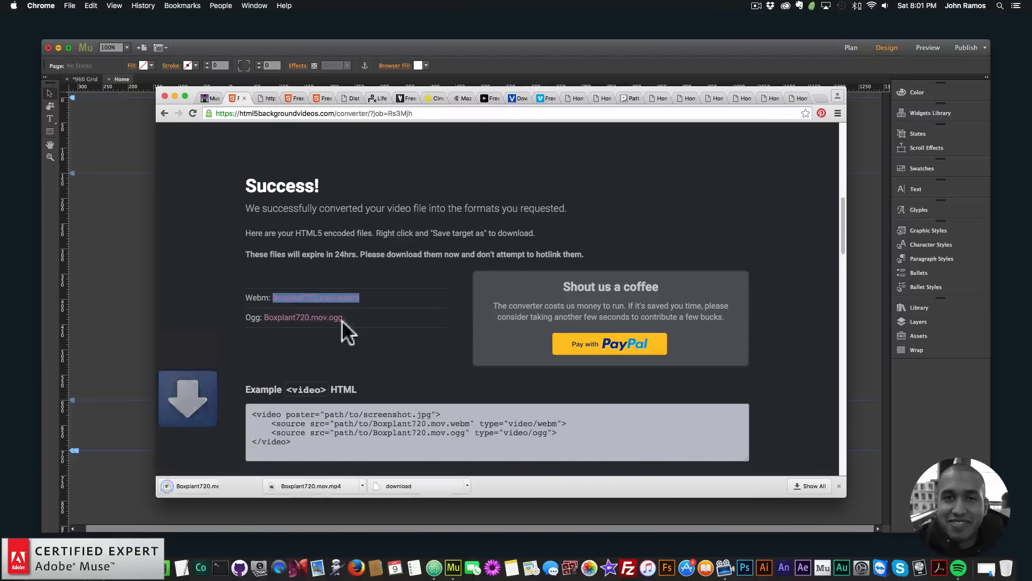
right_click(300, 319)
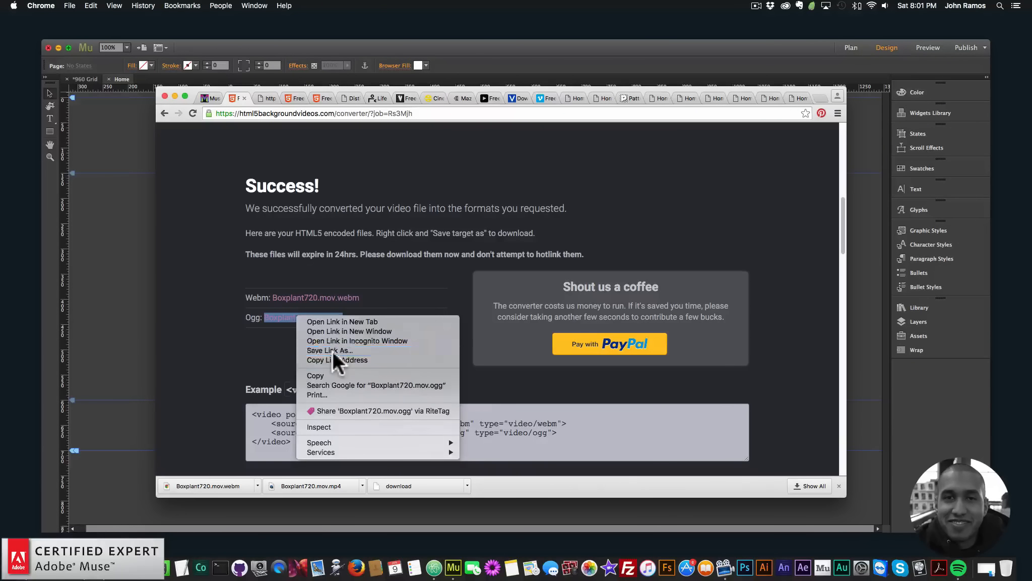
click(332, 350)
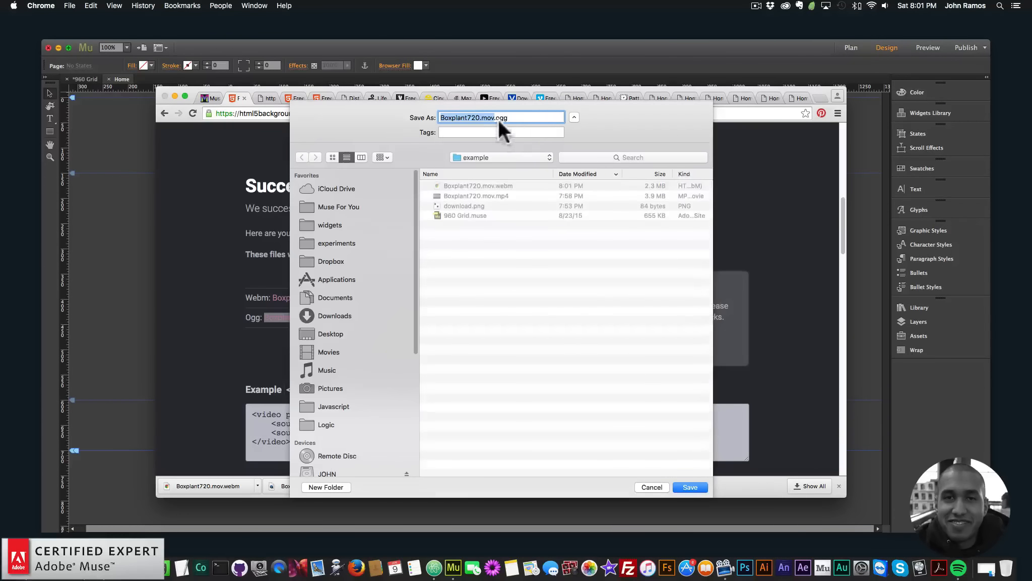
click(689, 487)
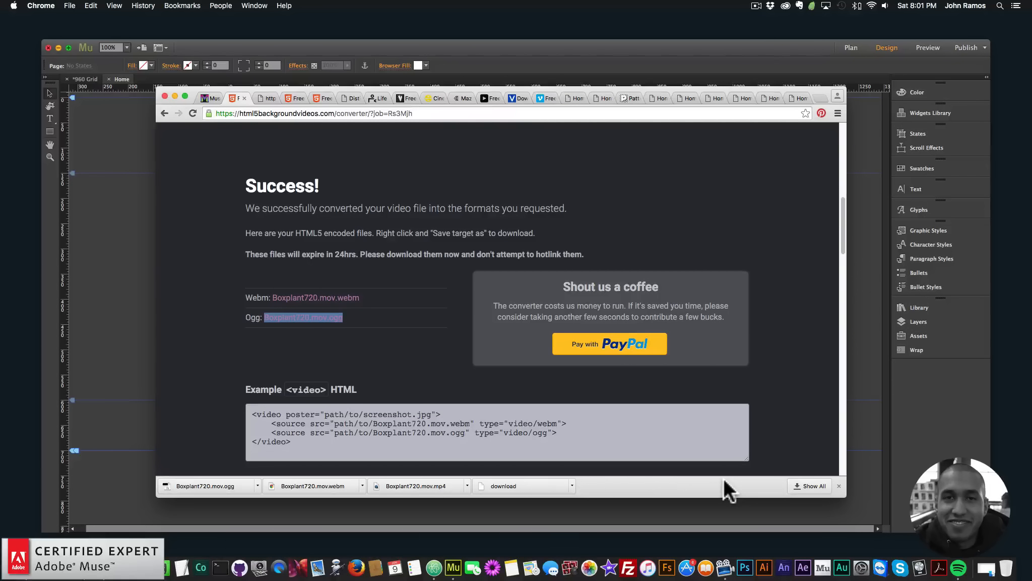
Step: Open 960 Grid.muse from the example folder in Finder with Adobe Muse, and open its Home page in Design view
click(932, 447)
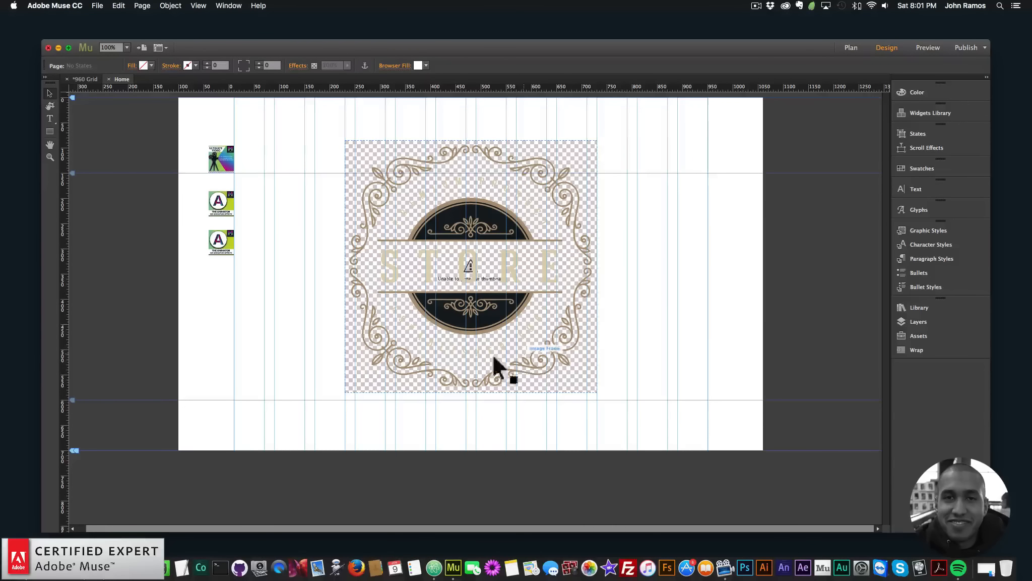
click(22, 564)
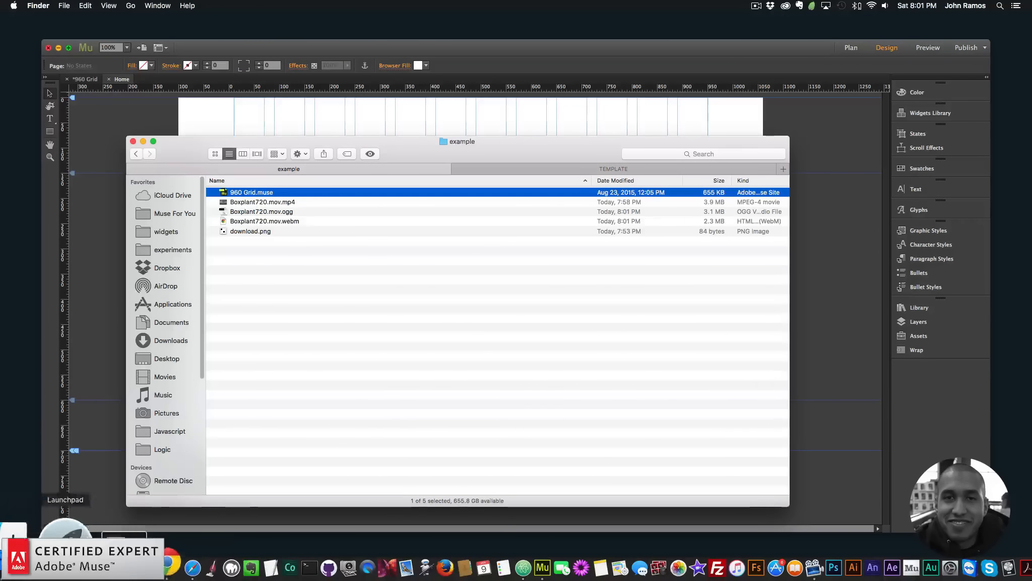
double_click(249, 192)
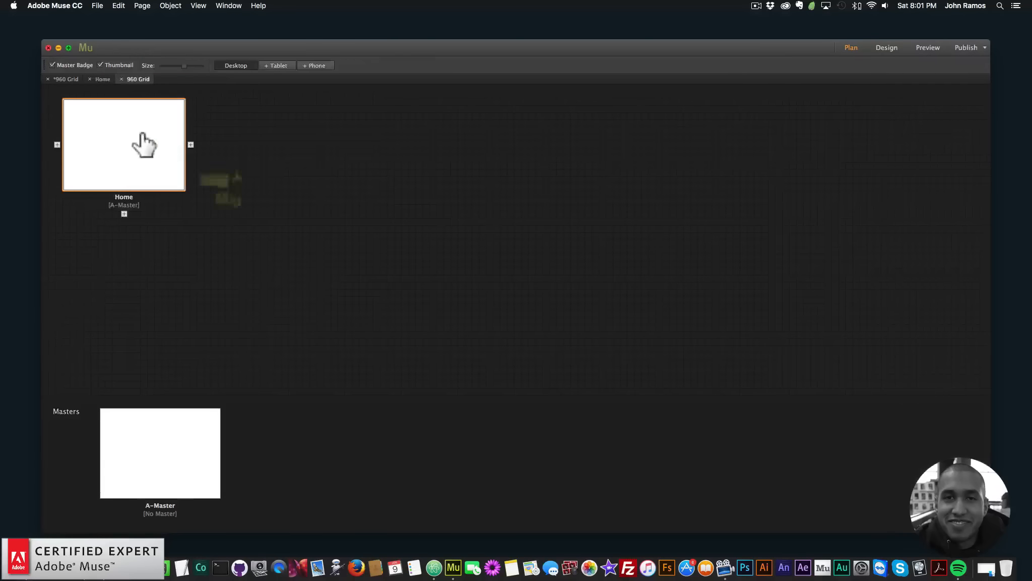
double_click(130, 139)
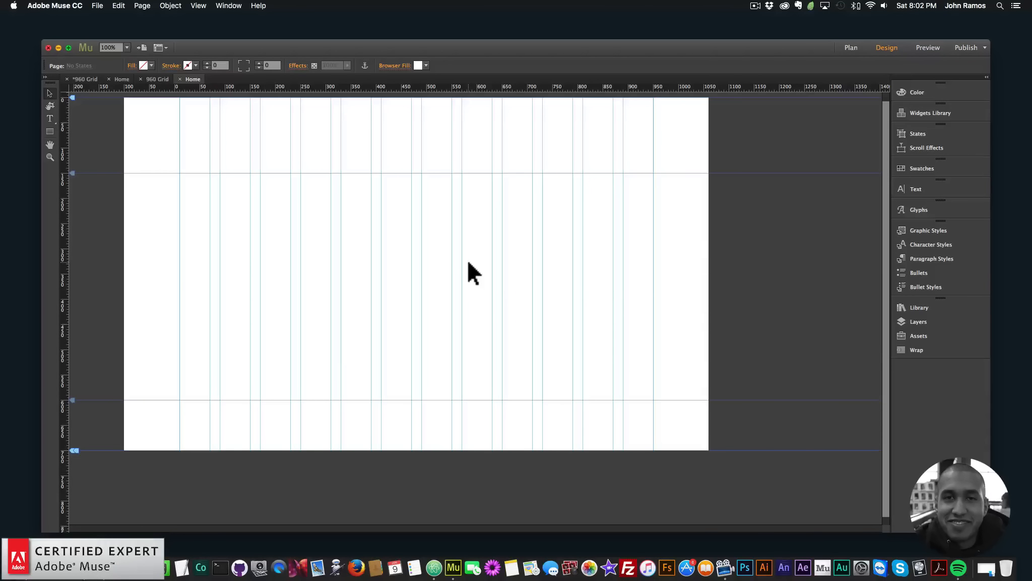
Step: Show the Library and select the Muse For You - Ultimate Video Widget - 1.1 folder
click(912, 306)
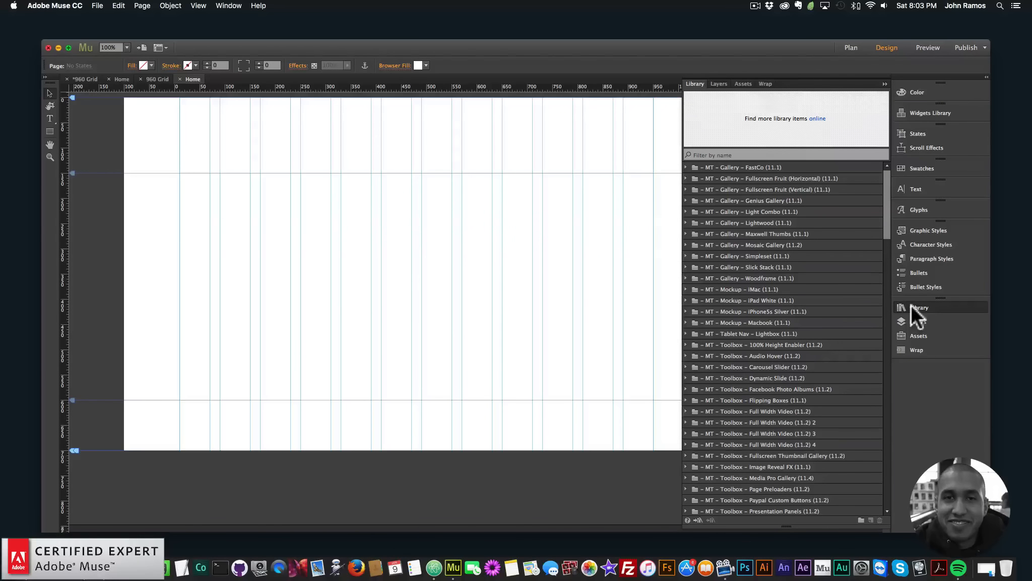
click(229, 6)
click(249, 180)
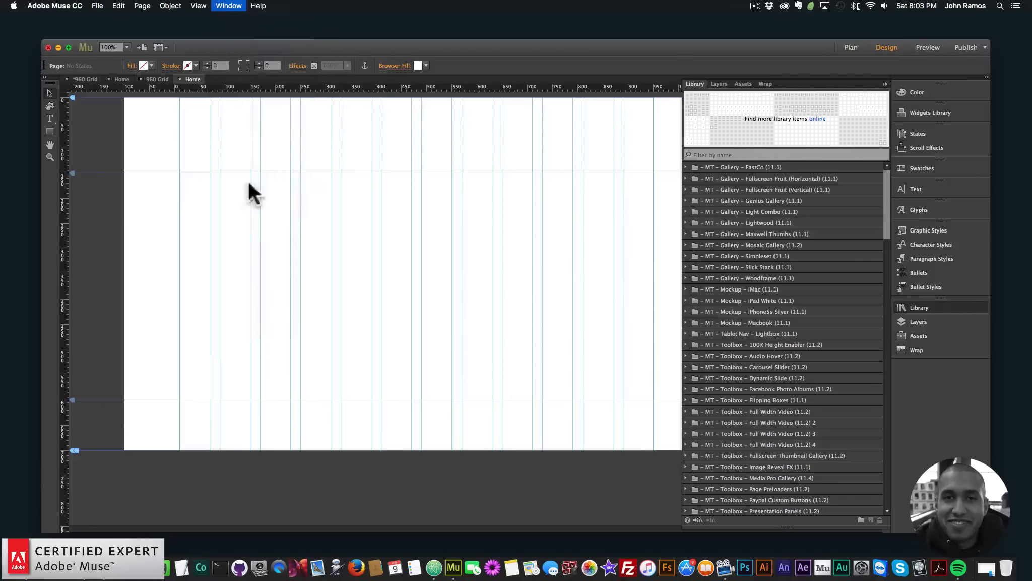
click(229, 6)
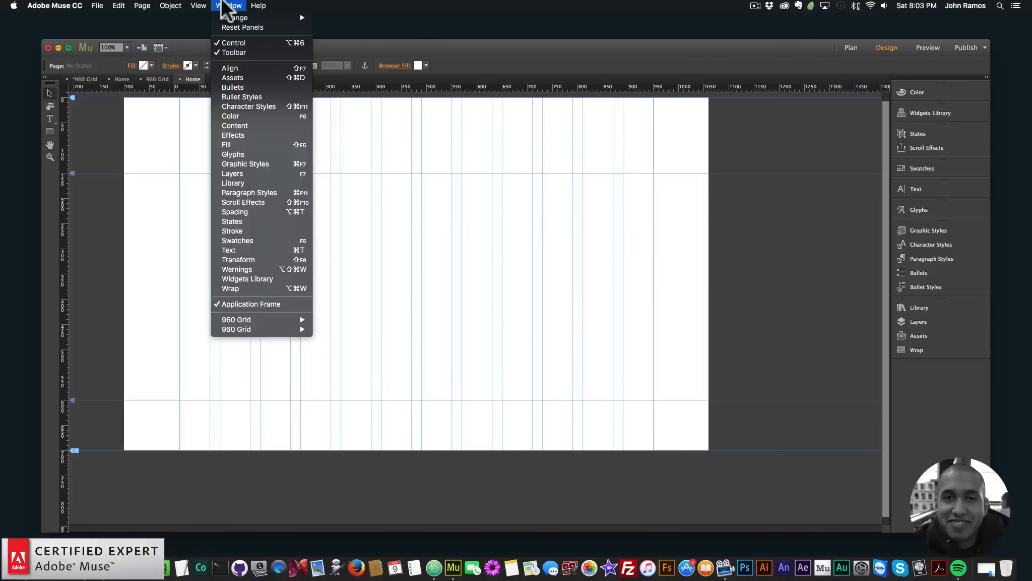
click(240, 183)
drag(887, 183, 889, 460)
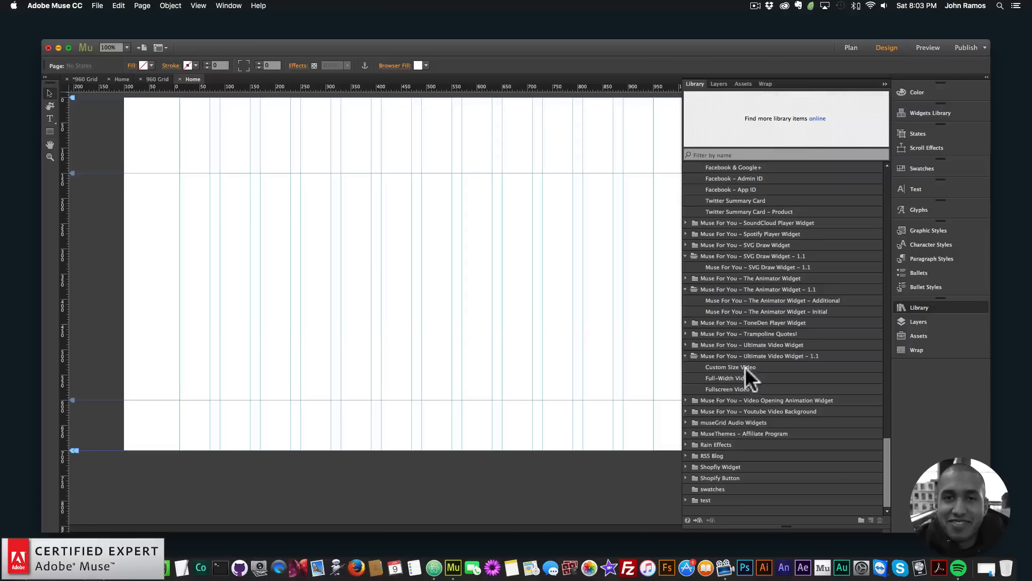
click(795, 358)
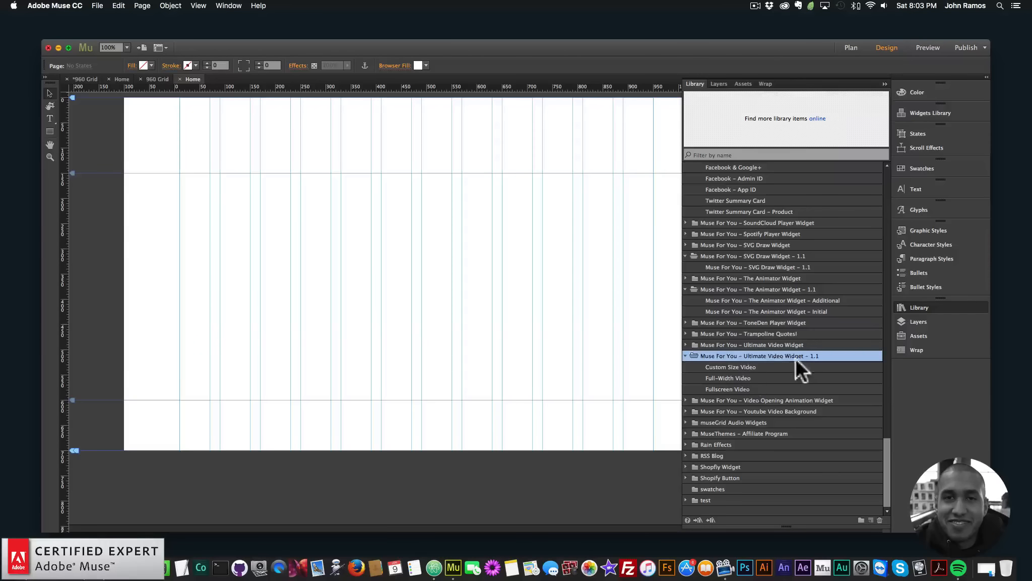
Step: Place the Fullscreen Video widget on the Home page and set its MP4 file to Boxplant720.mov.mp4
click(723, 388)
drag(726, 388, 235, 193)
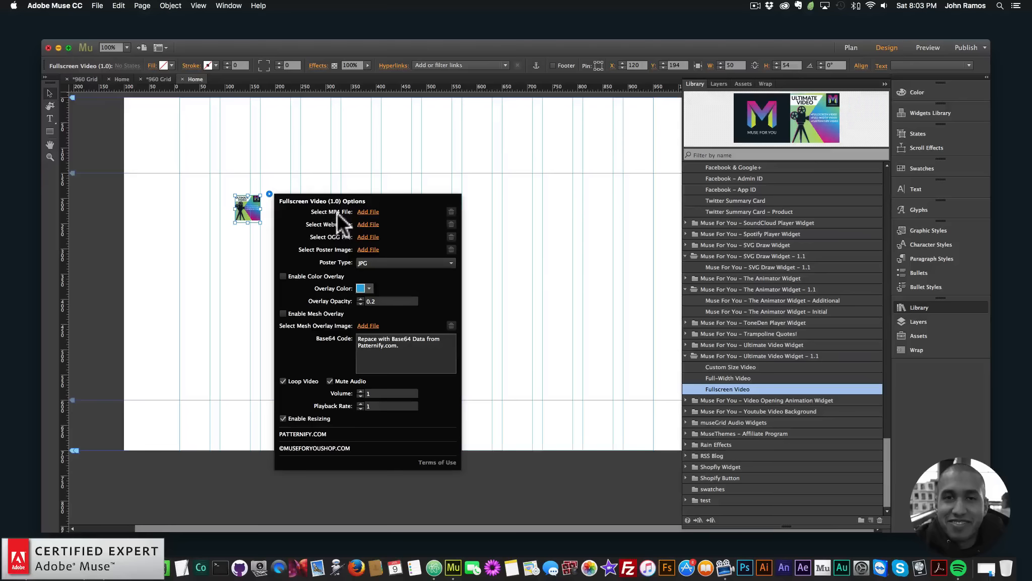
click(370, 212)
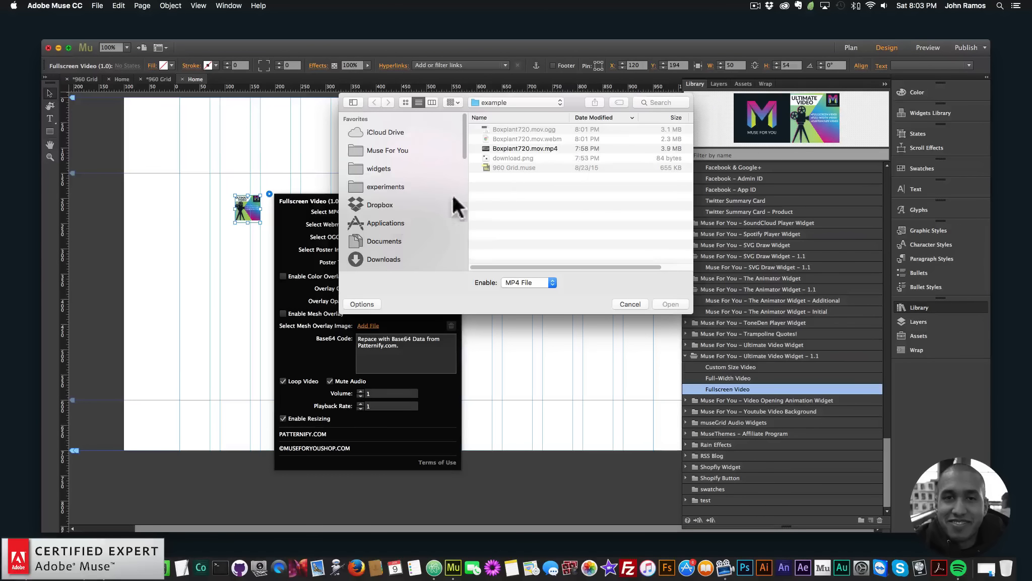
click(524, 146)
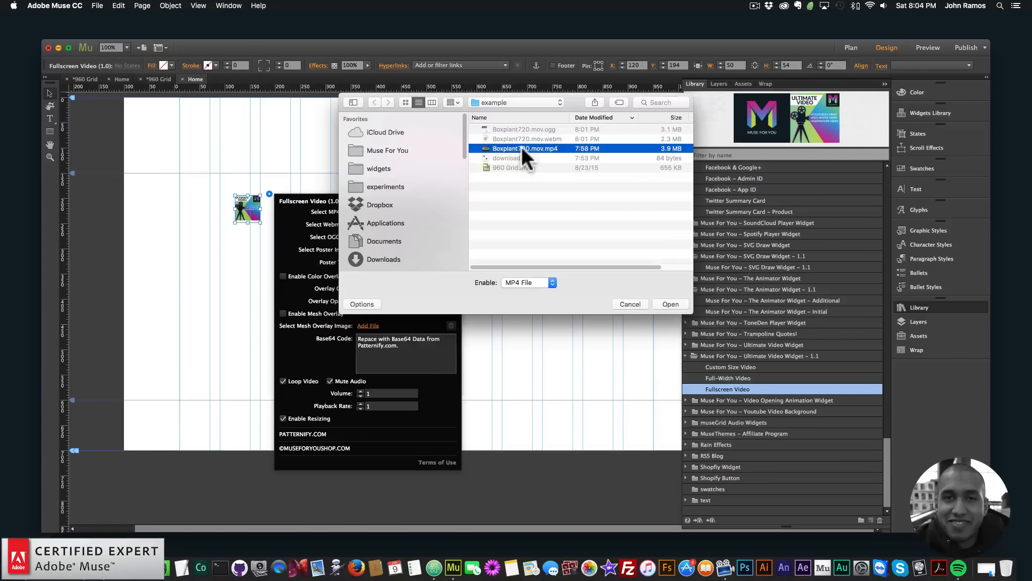
double_click(521, 146)
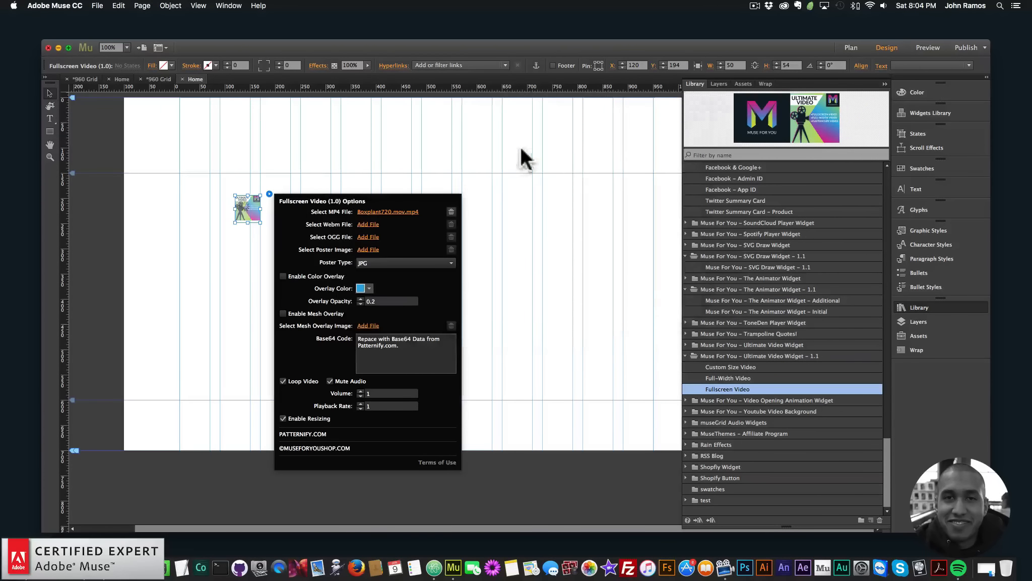
Step: Assign Boxplant720.mov.webm as the widget's Webm file and Boxplant720.mov.ogg as its OGG file
click(369, 225)
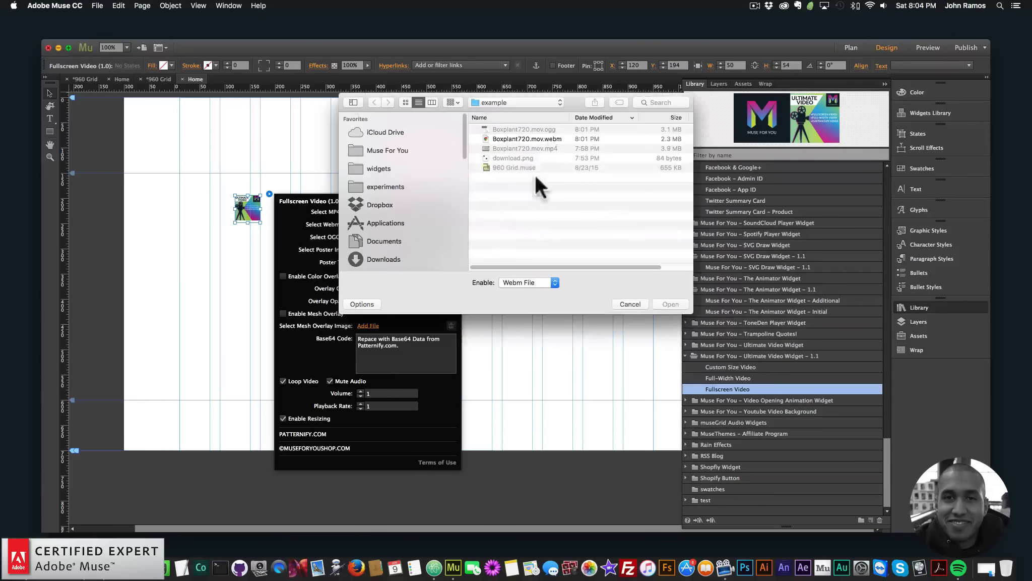
click(537, 138)
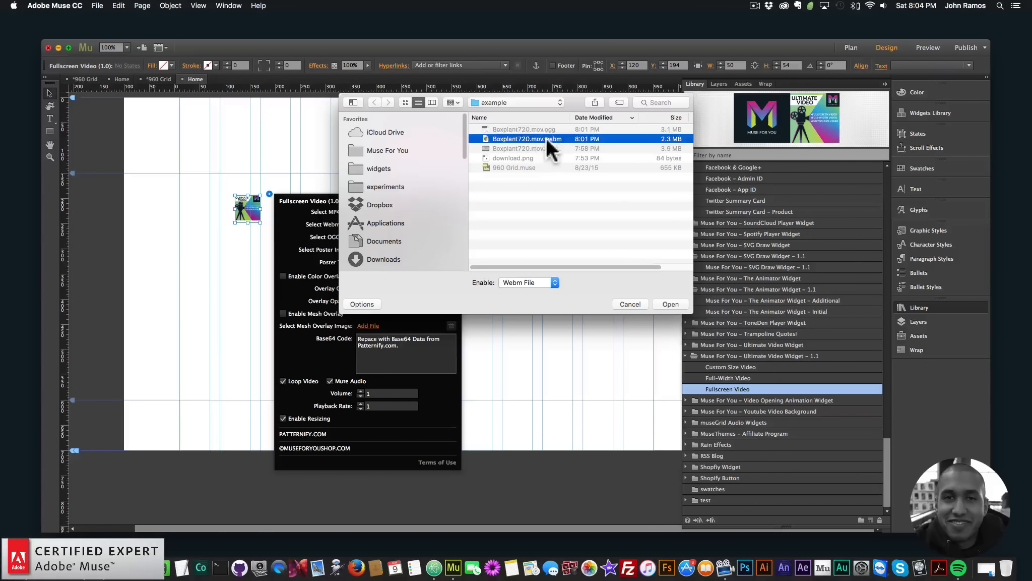
click(671, 304)
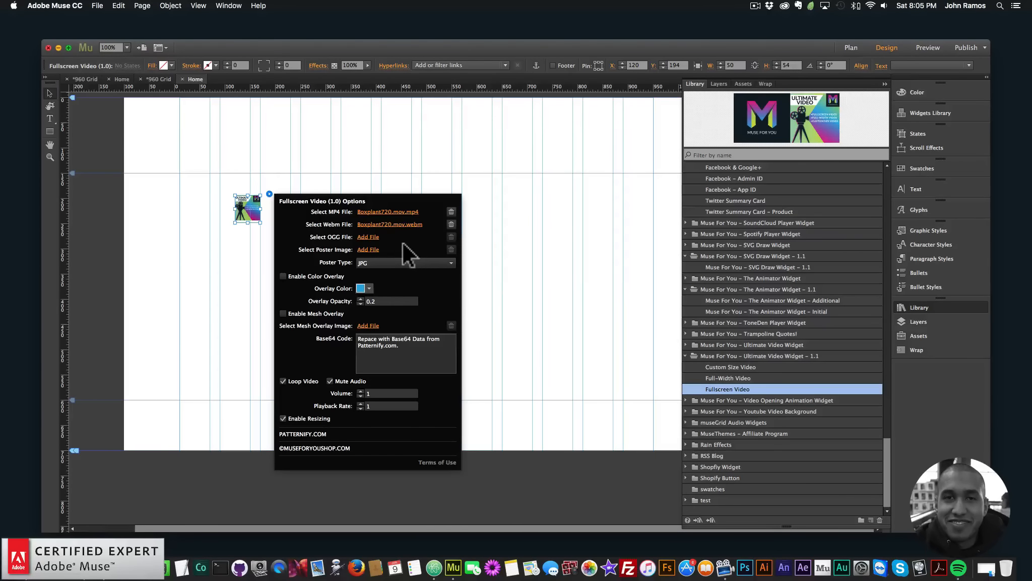
click(368, 237)
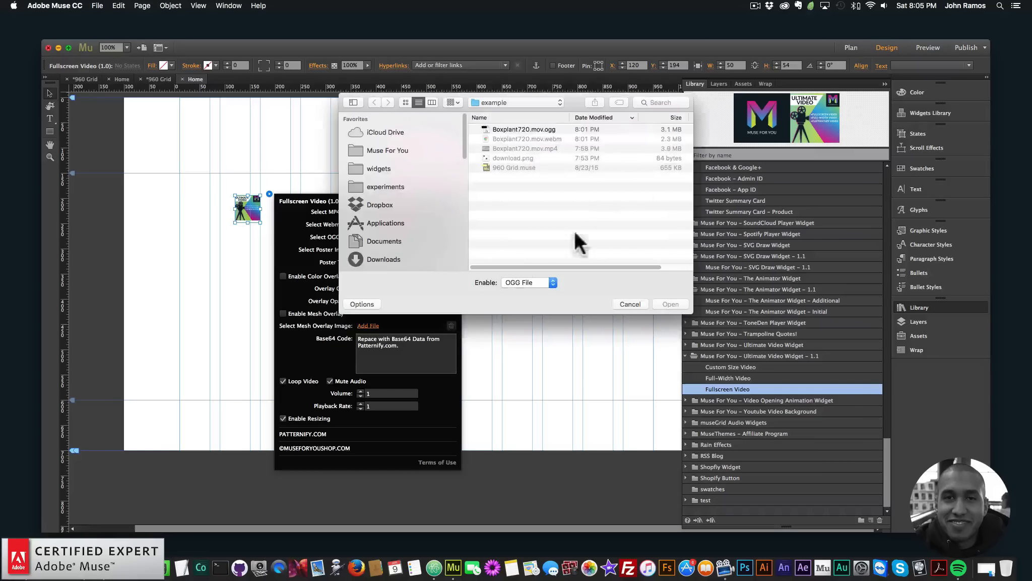
click(547, 130)
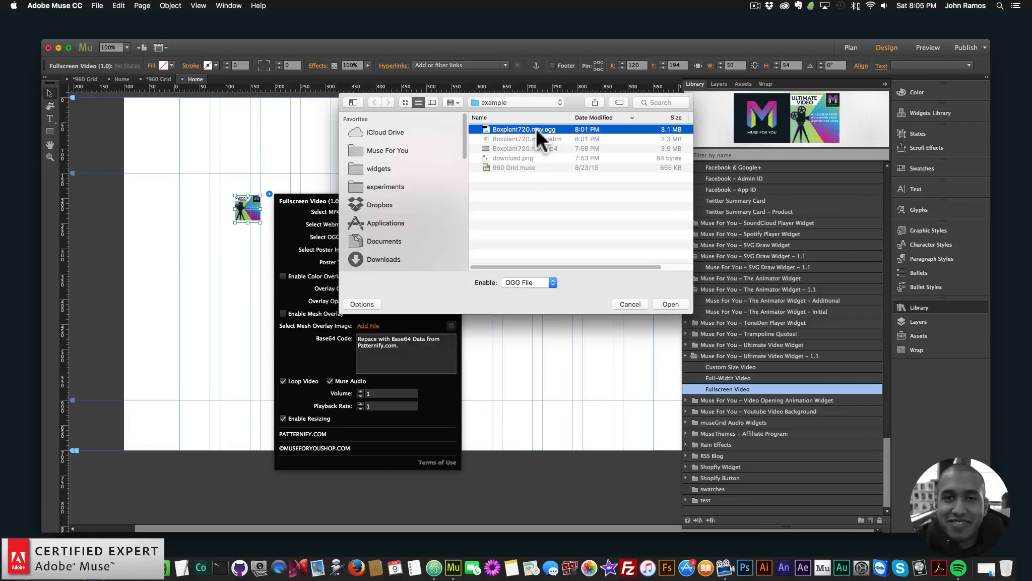
click(670, 303)
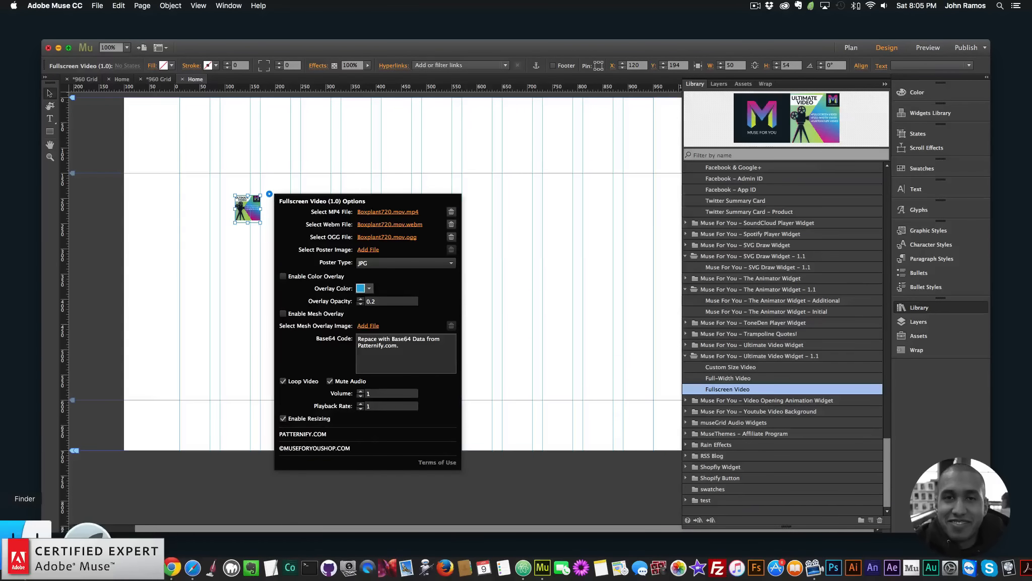
Step: Open Boxplant720.mov.mp4 from the example folder in Finder, play it briefly, and rewind it to the first frame
click(25, 542)
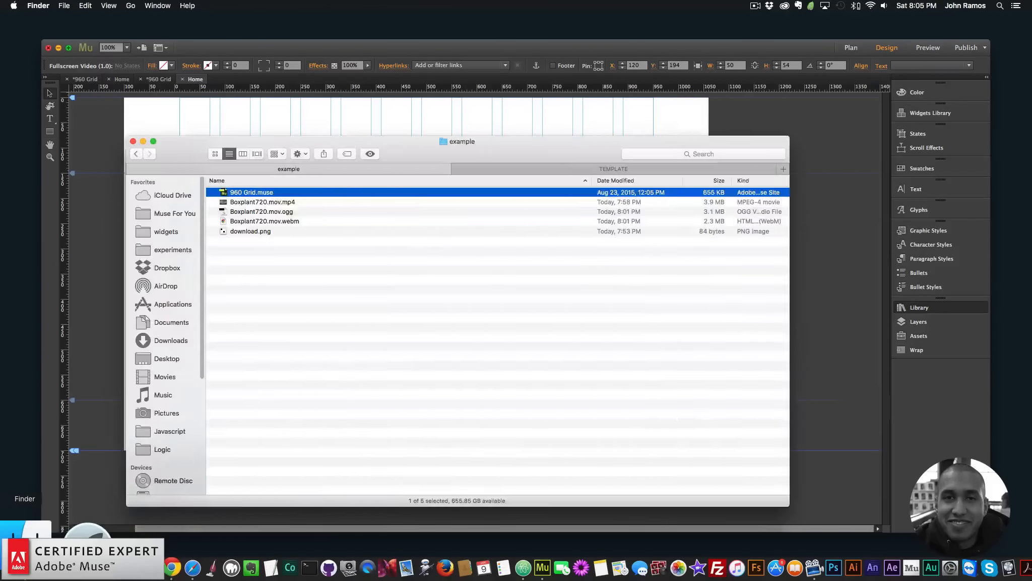
double_click(248, 202)
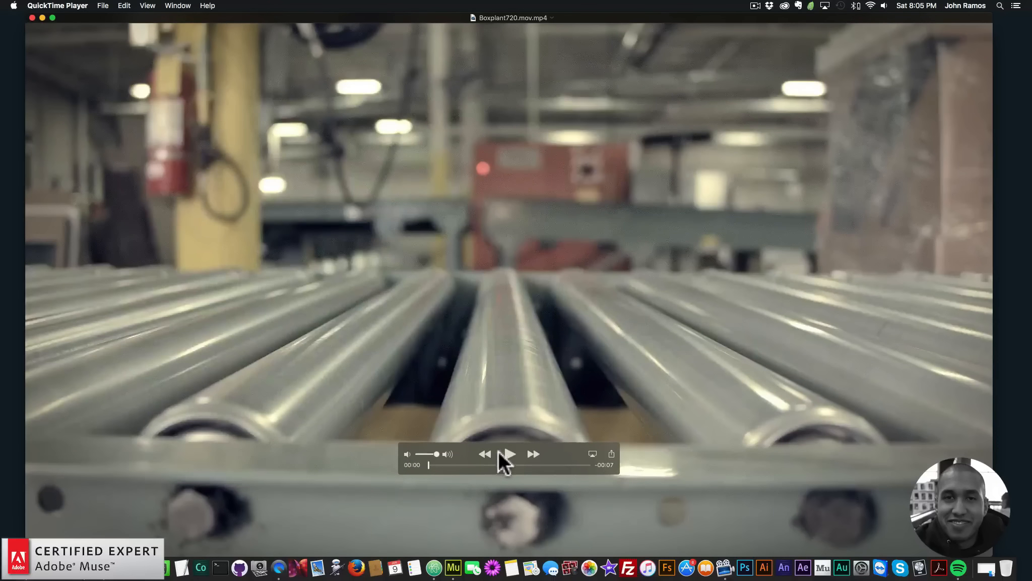
click(506, 453)
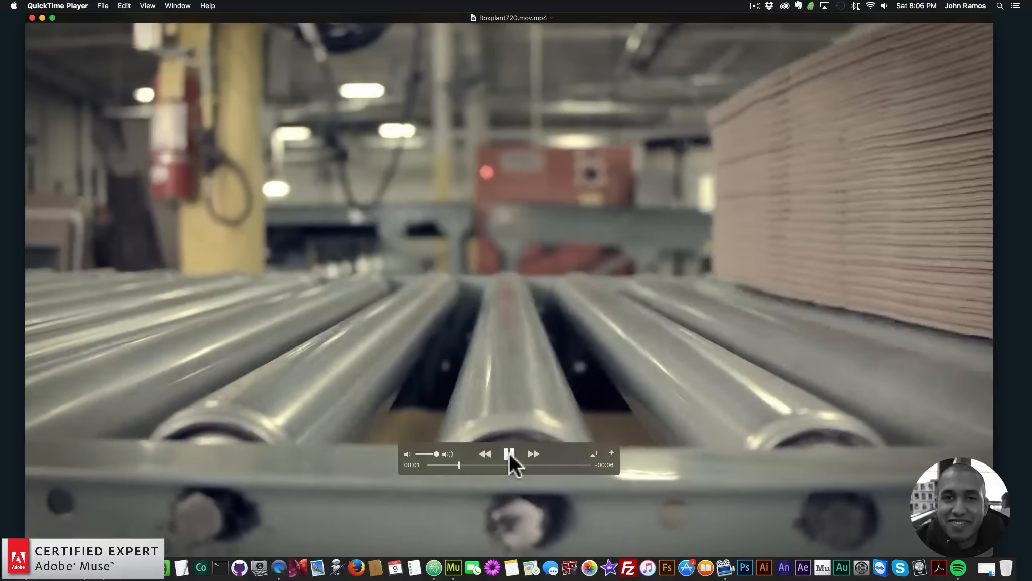
click(509, 453)
drag(440, 465, 388, 462)
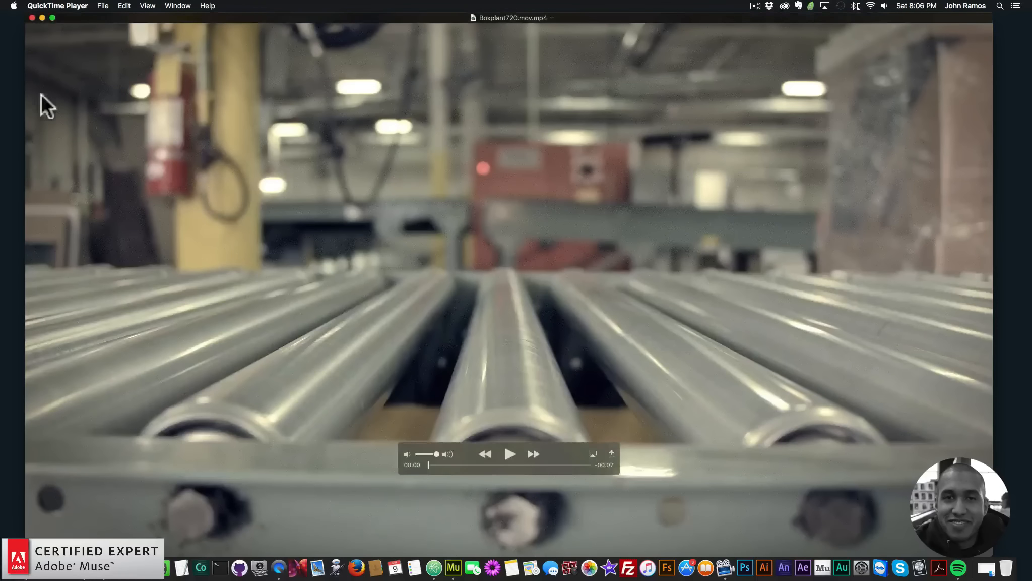
Step: Capture a screenshot of the video's first frame in full screen, and exit full screen
click(52, 17)
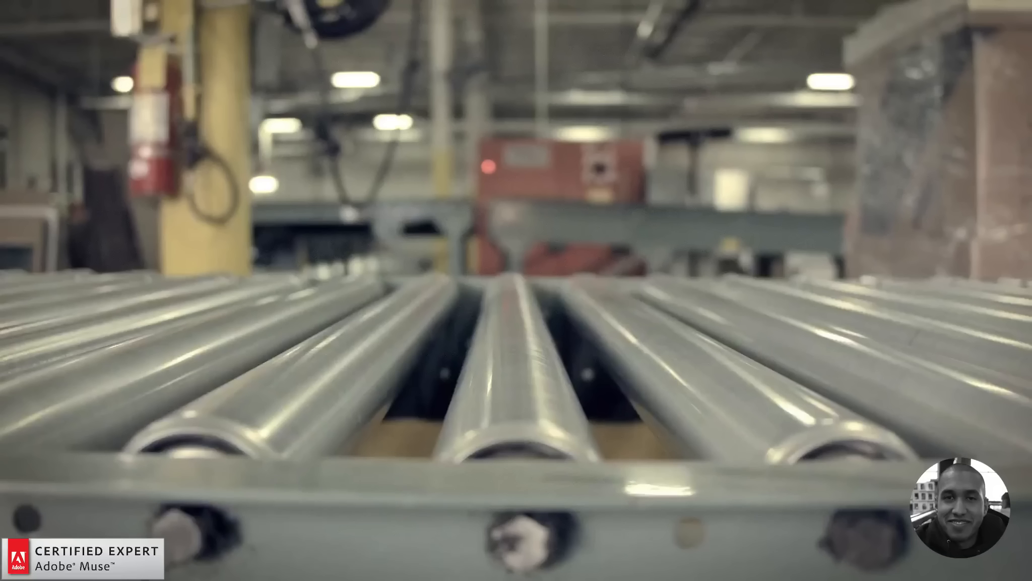
key(super+shift)
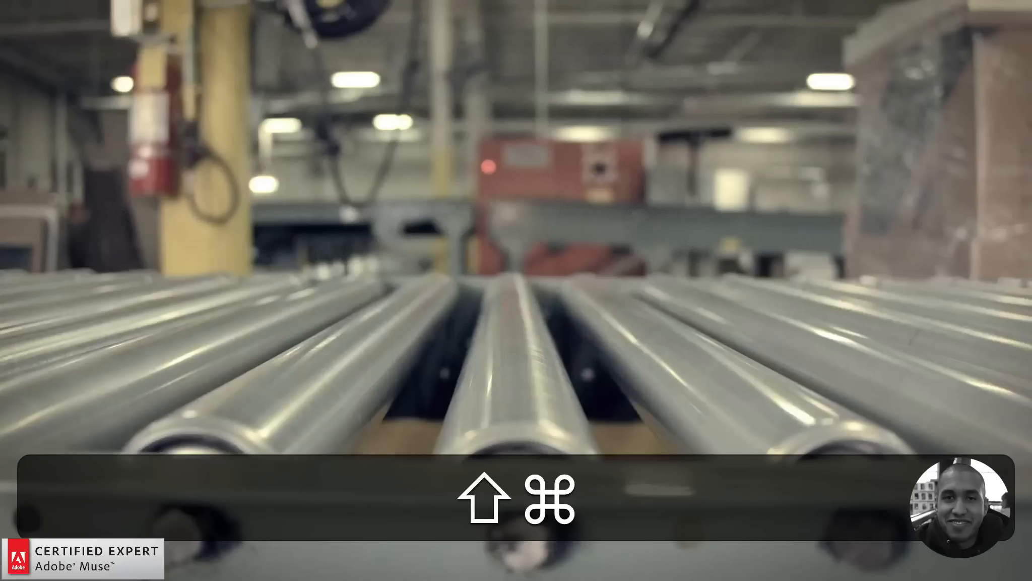
key(super+shift+3)
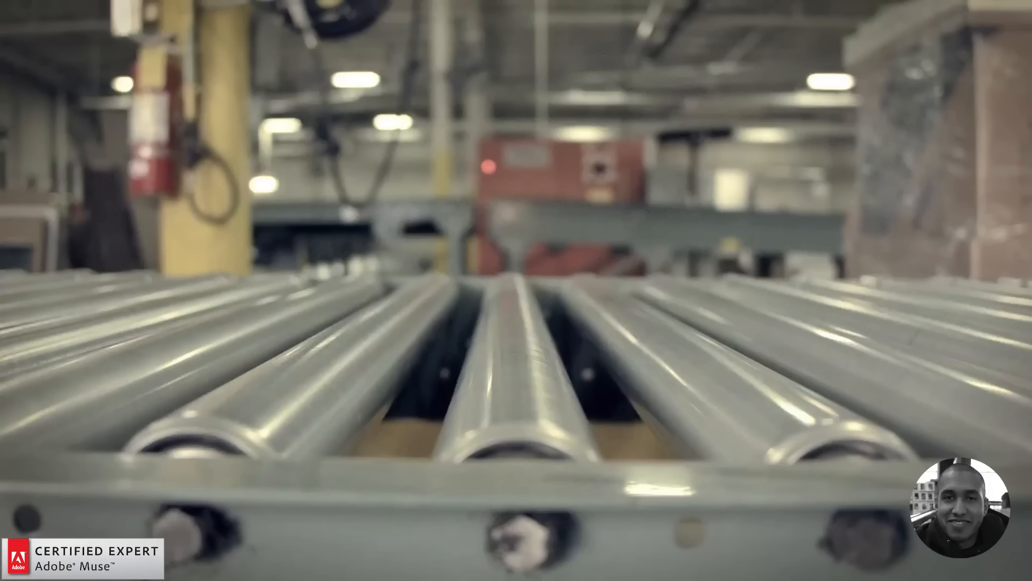
key(Escape)
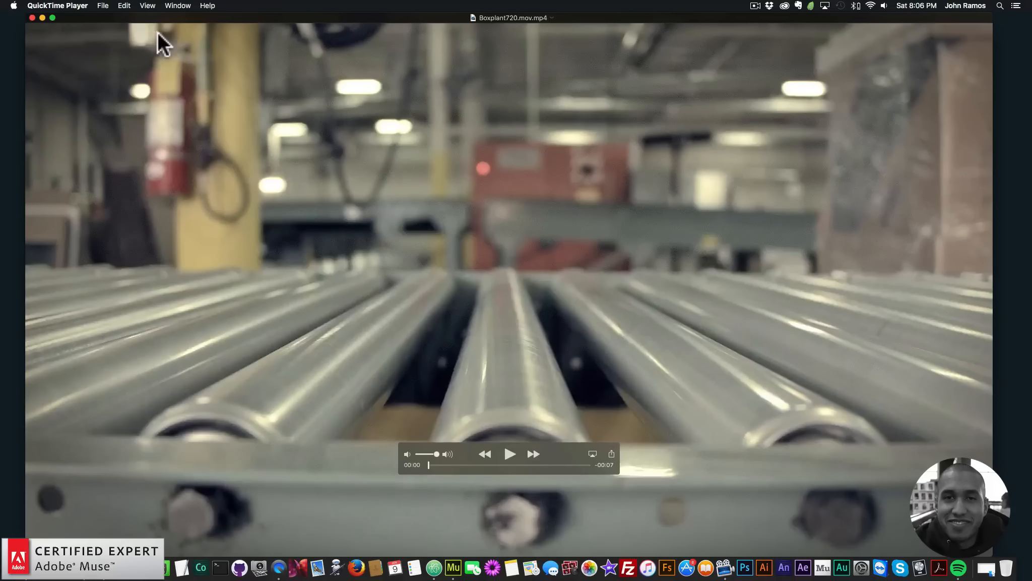
Step: Switch to Finder, view the new screenshot from the example folder, and close the image and video windows
key(super+Tab)
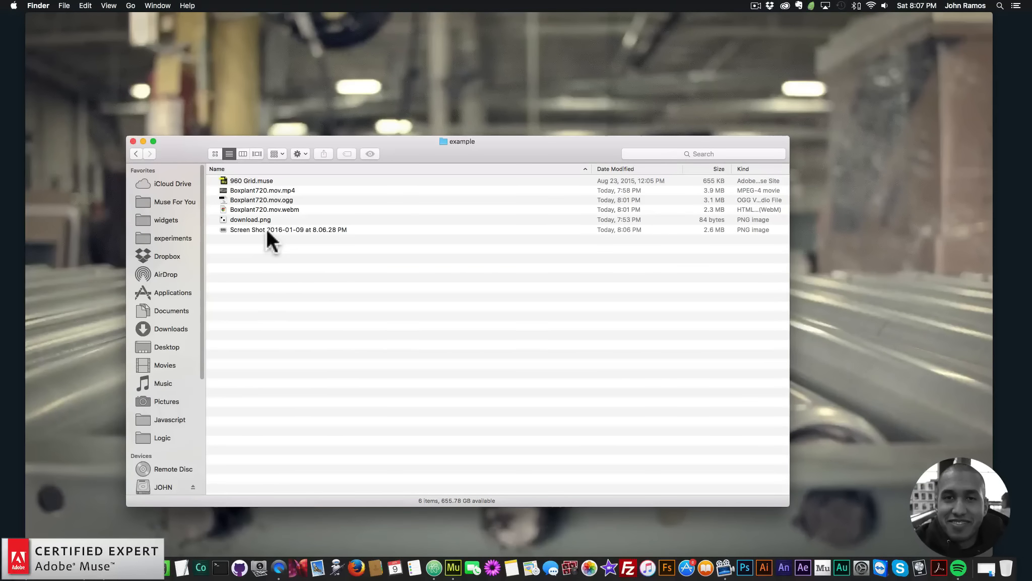
double_click(261, 225)
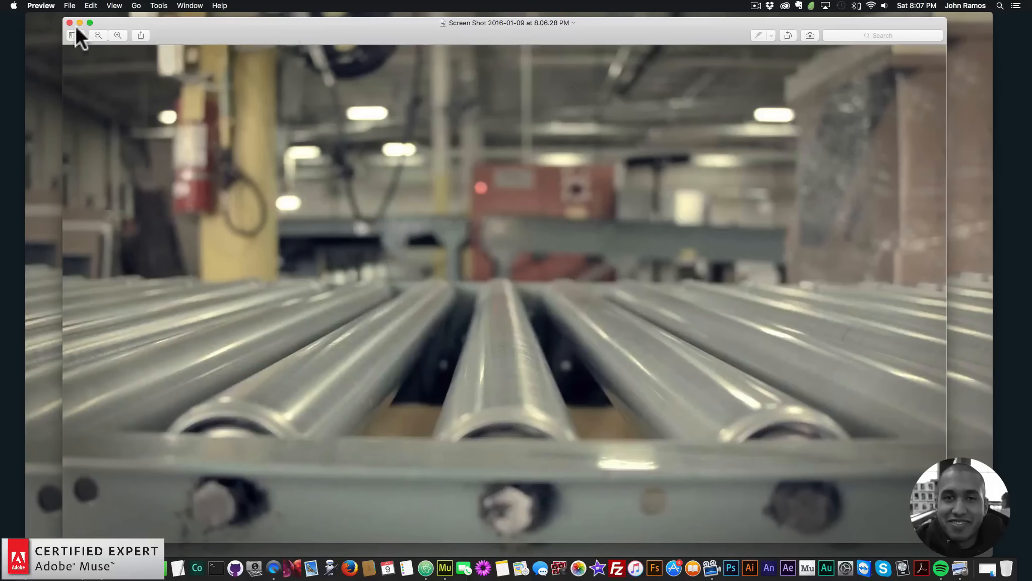
click(70, 22)
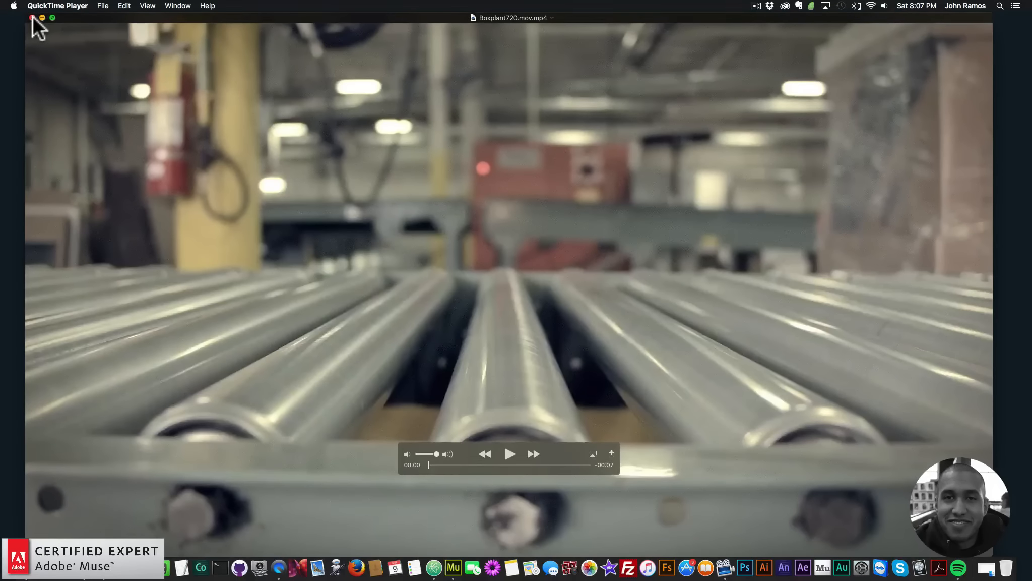
click(32, 16)
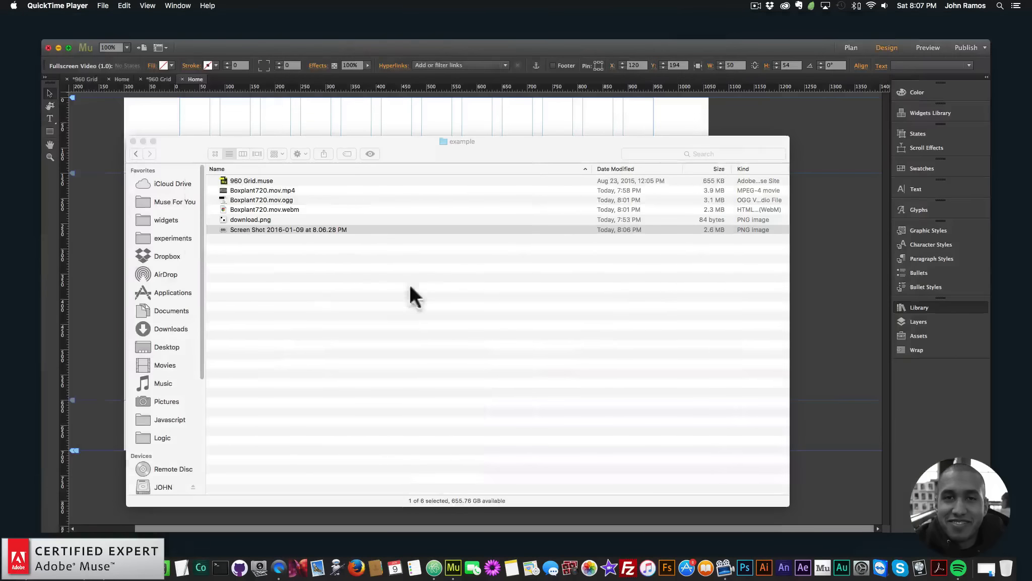
Step: Rename the screenshot in the example folder as muse-for-you-poster-image-for-video
click(294, 229)
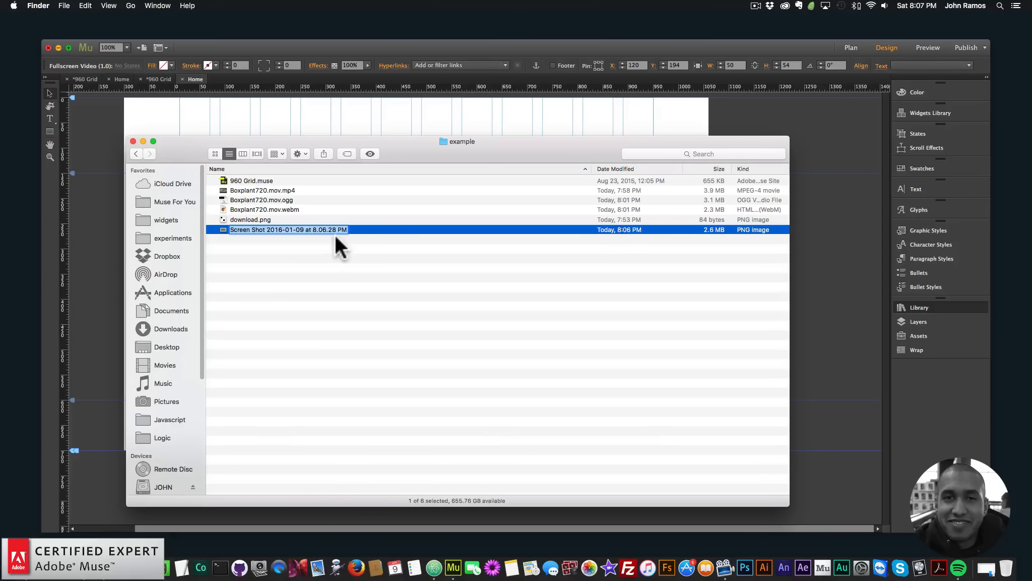
key(Return)
text(muse-for-you-)
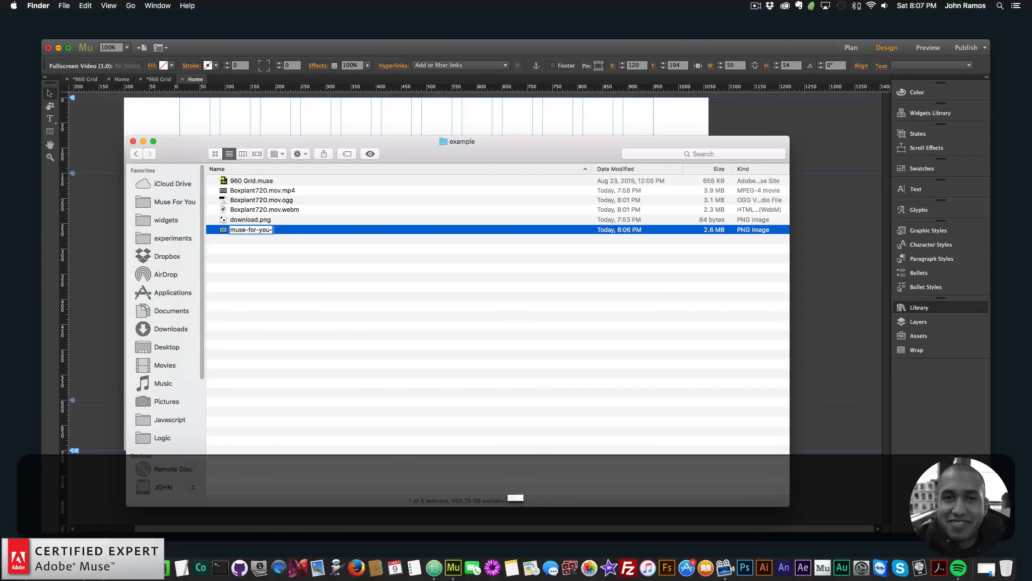
text(poster-image-for-video)
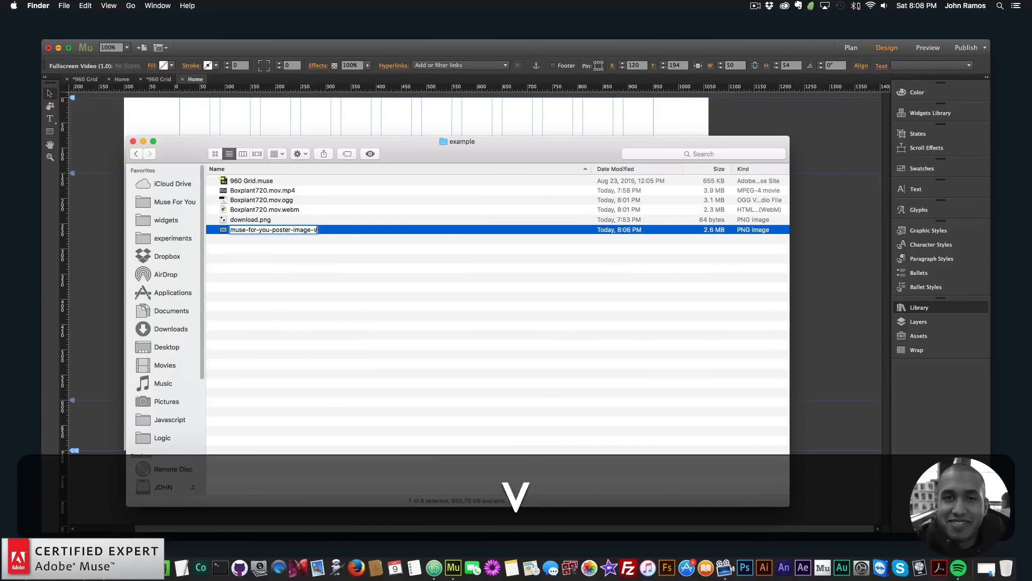
key(Return)
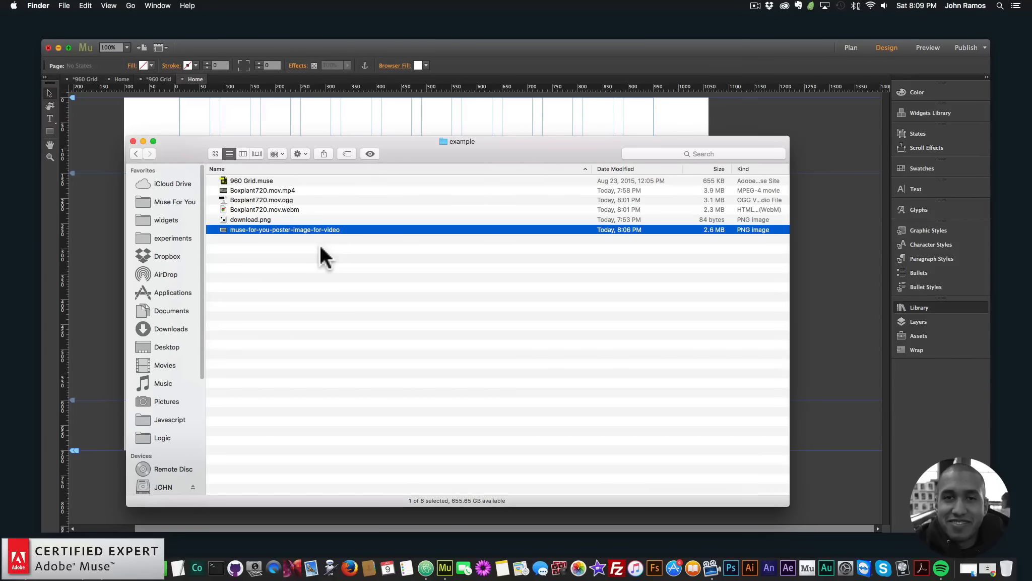
Step: Change the poster image's file extension to .jpg, accepting the new extension
click(338, 230)
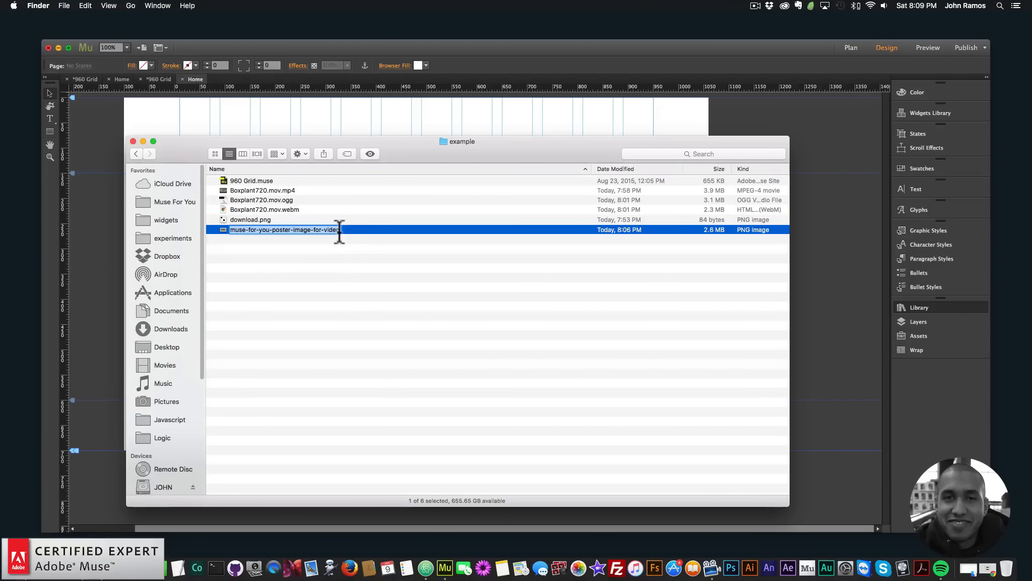
text(.jpg)
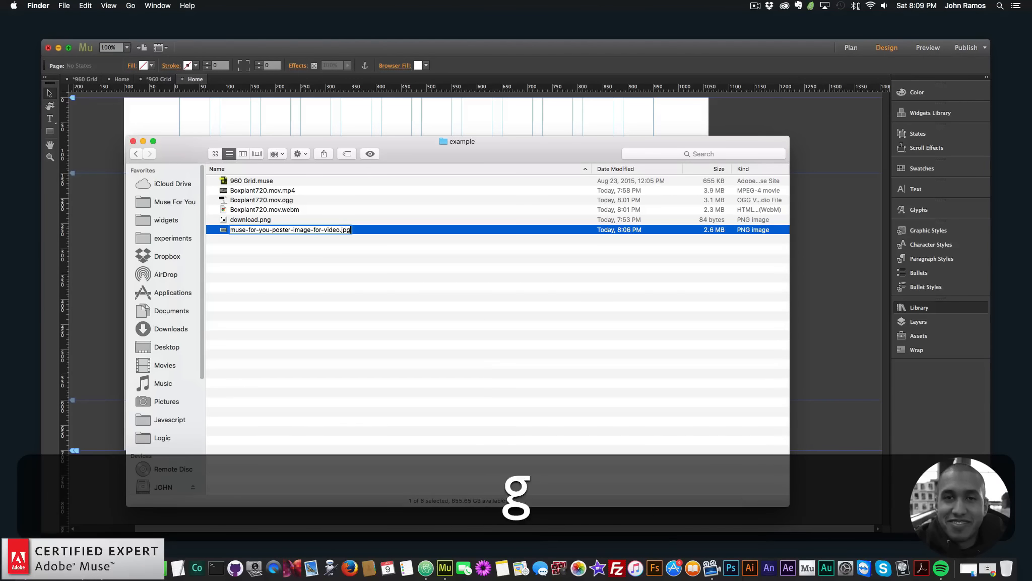
key(Return)
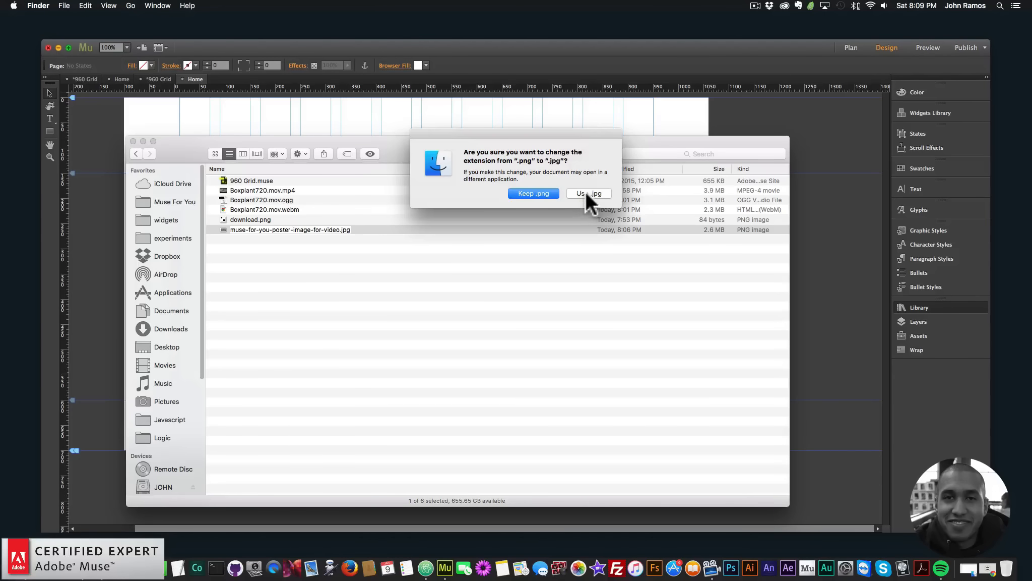
click(586, 193)
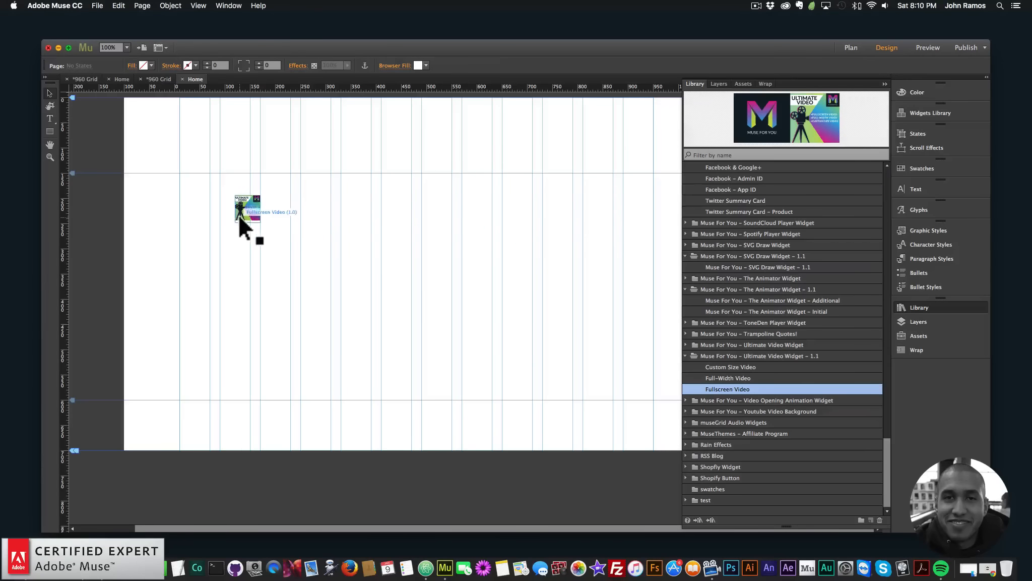
Step: Set the Fullscreen Video widget's poster image to muse-for-you-poster-image-for-video.jpg and enable its color overlay
drag(238, 214, 247, 209)
click(269, 193)
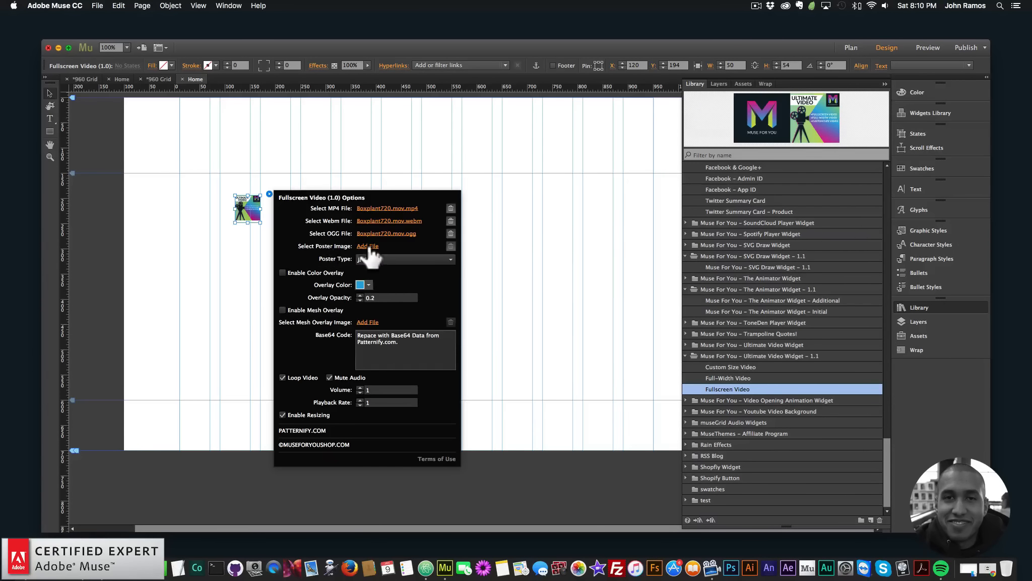
click(368, 246)
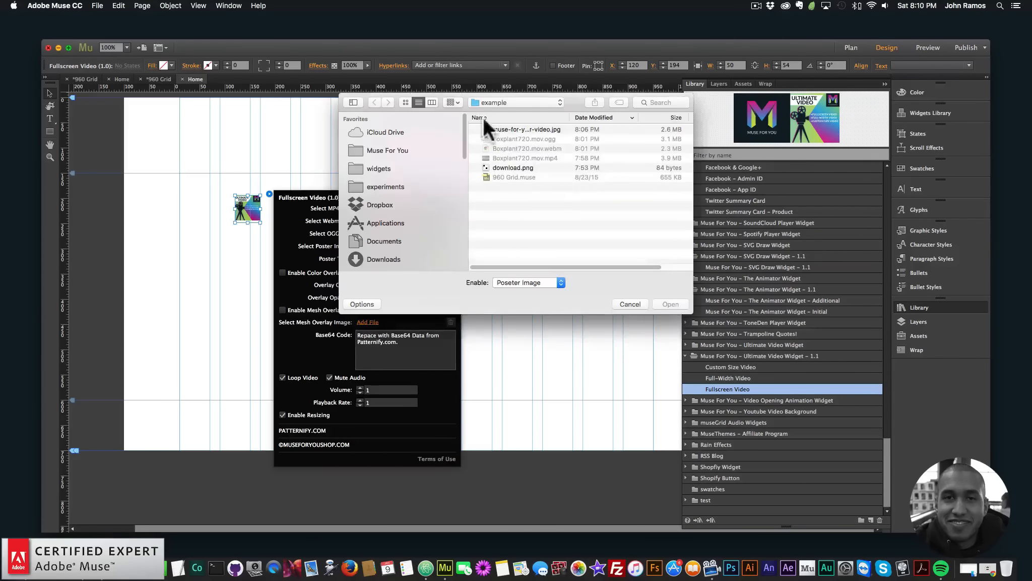
double_click(514, 129)
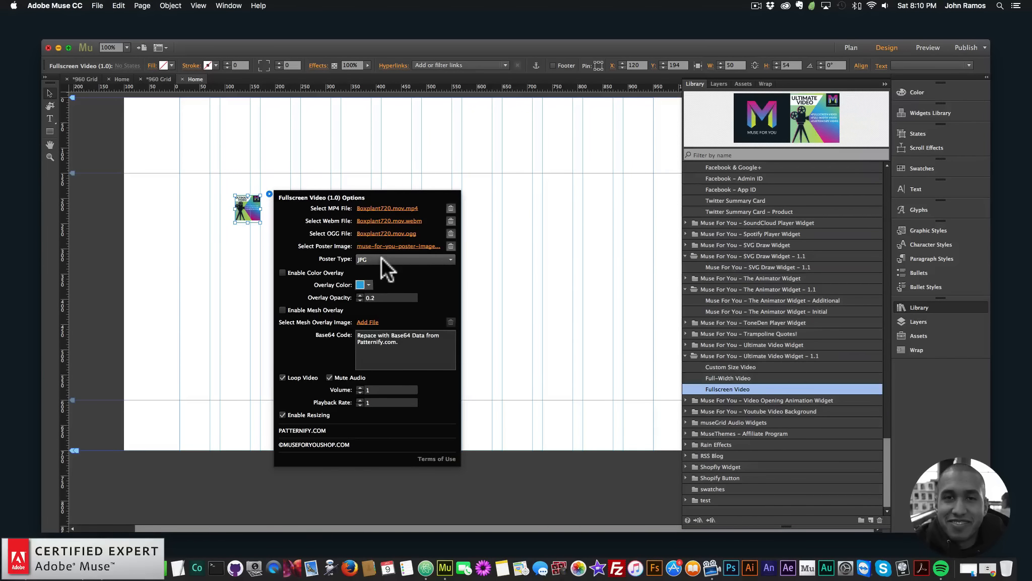
click(282, 272)
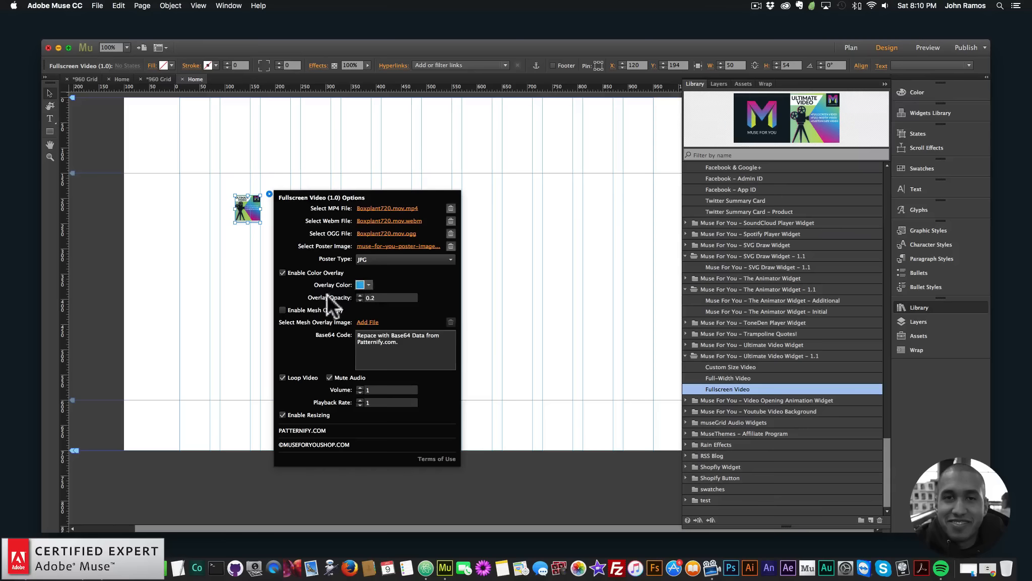
click(243, 244)
Step: Preview the page in the browser to check the color overlay on the fullscreen video
click(97, 5)
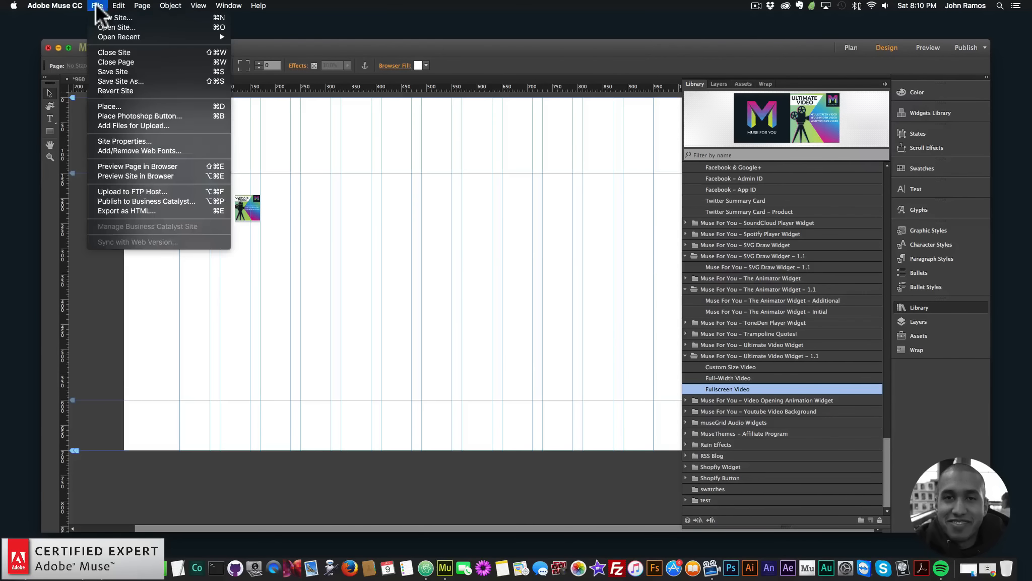
click(137, 167)
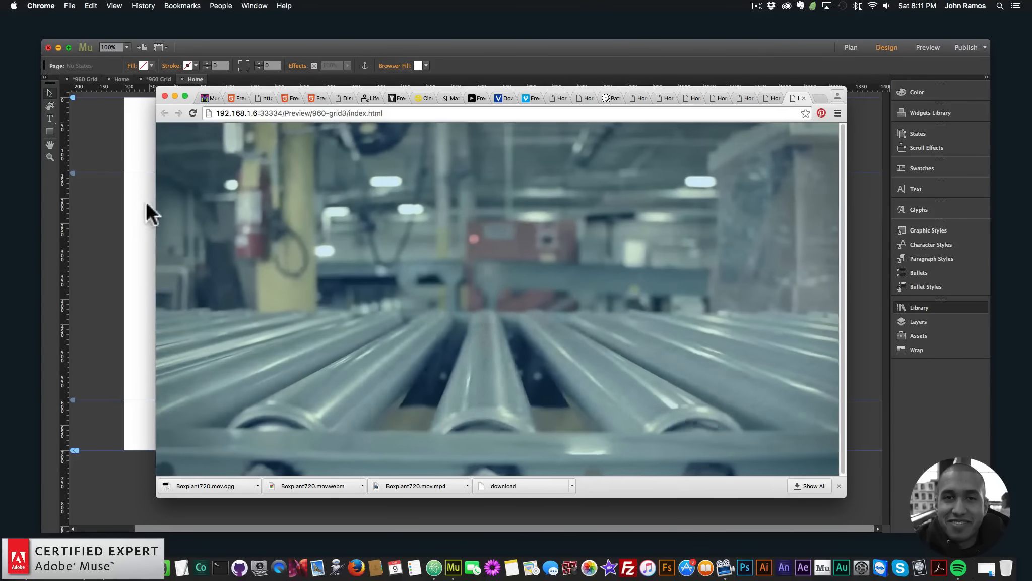
click(147, 214)
Step: Enable the mesh overlay in the Fullscreen Video widget's options and open its linked Patternify site
drag(273, 204, 274, 202)
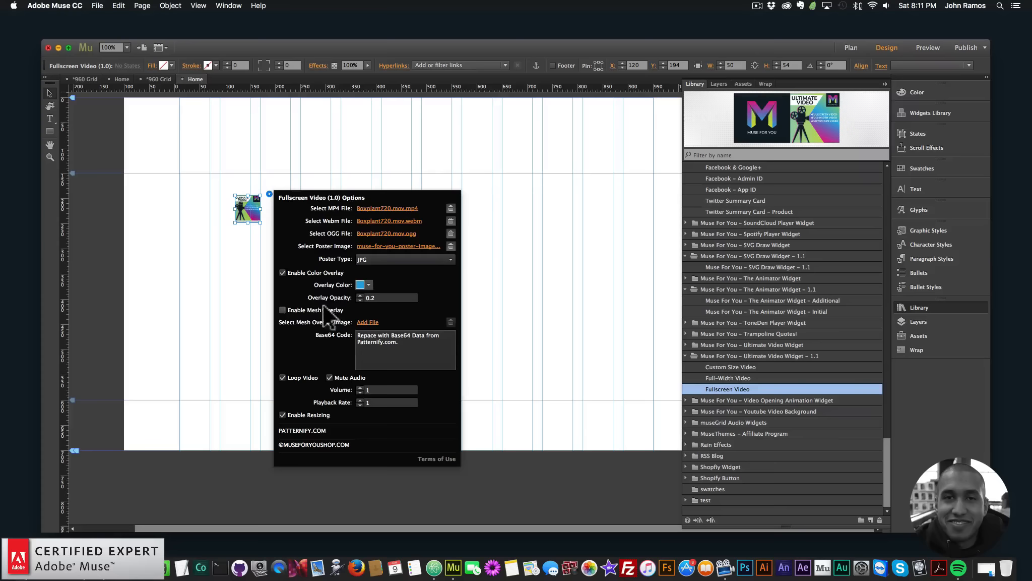
click(282, 310)
click(300, 430)
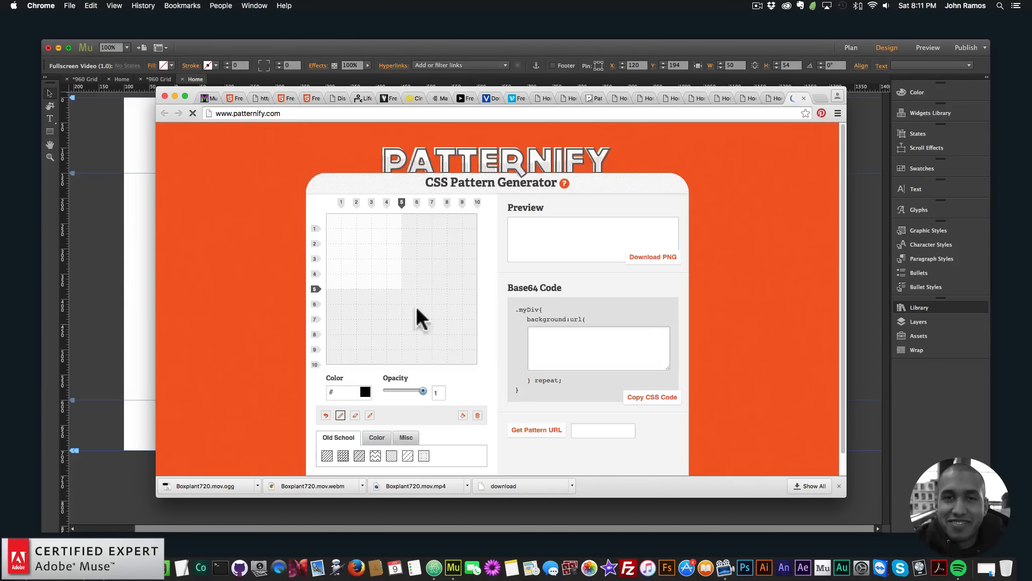
Step: Generate the fifth Old School preset pattern in Patternify and copy its Base64 code
scroll(385, 431, down, 2)
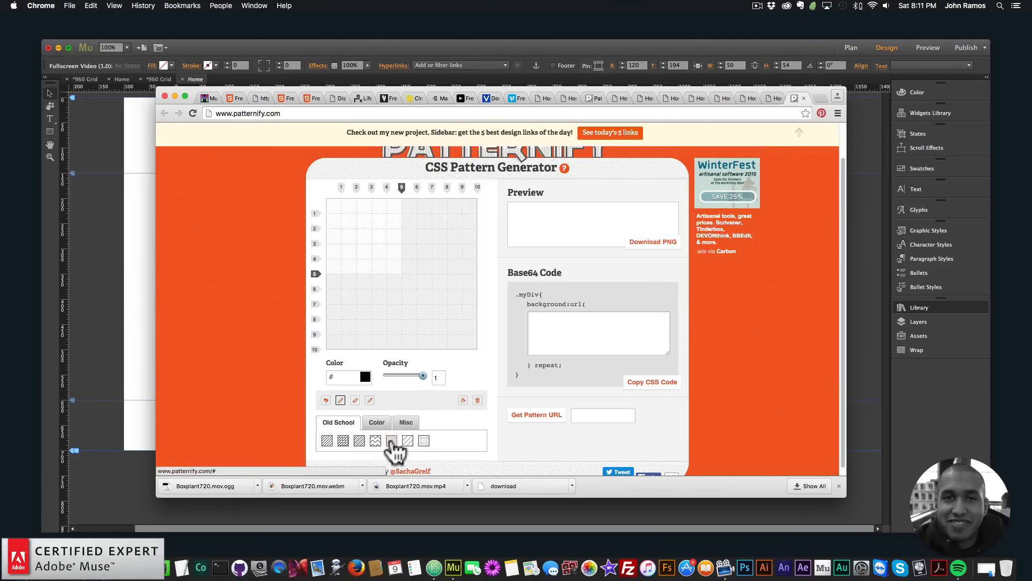
click(391, 442)
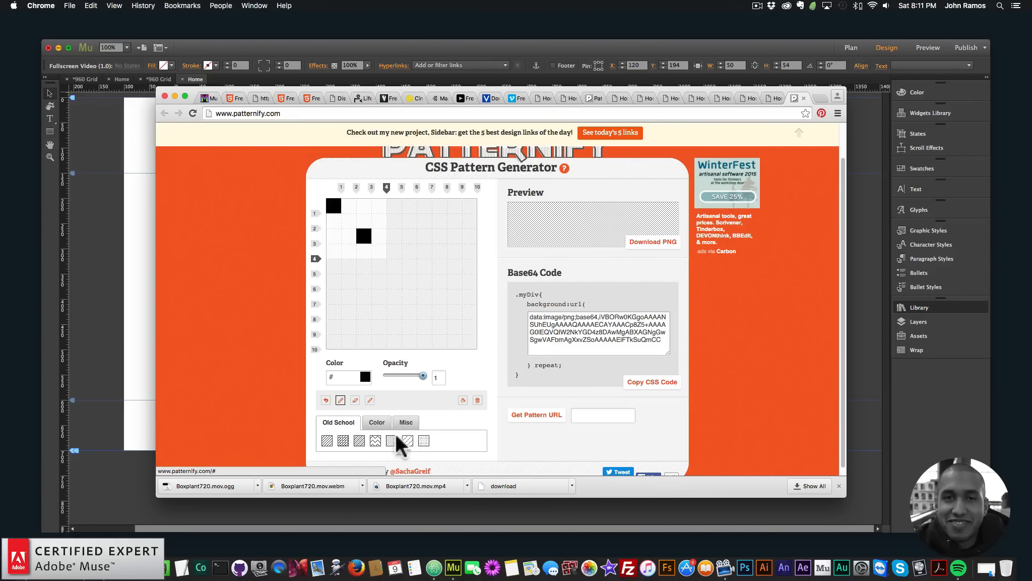
click(586, 348)
key(super+c)
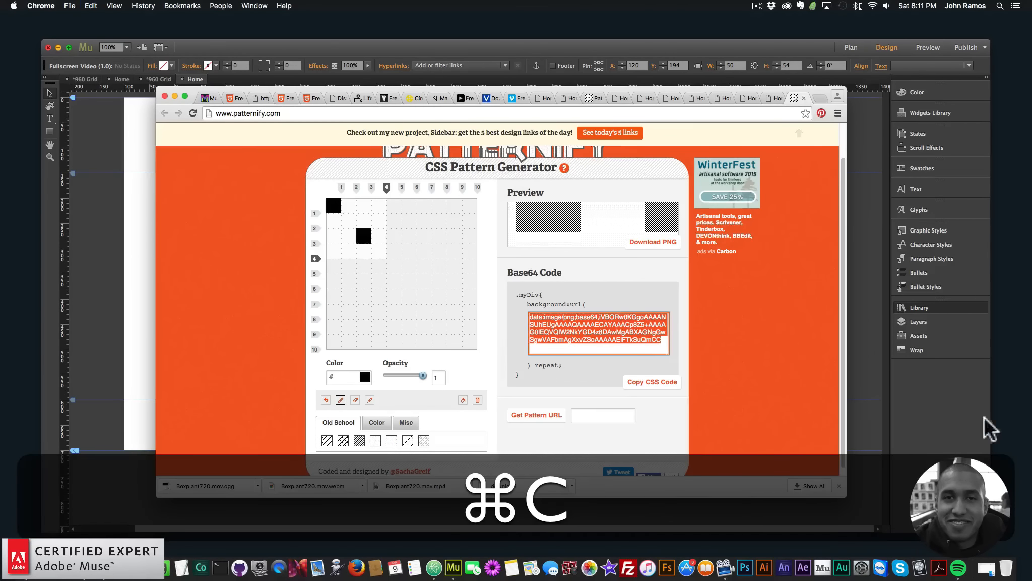
Step: Return to Muse and replace the Fullscreen Video widget's placeholder Base64 code with the copied pattern data
click(940, 413)
click(269, 194)
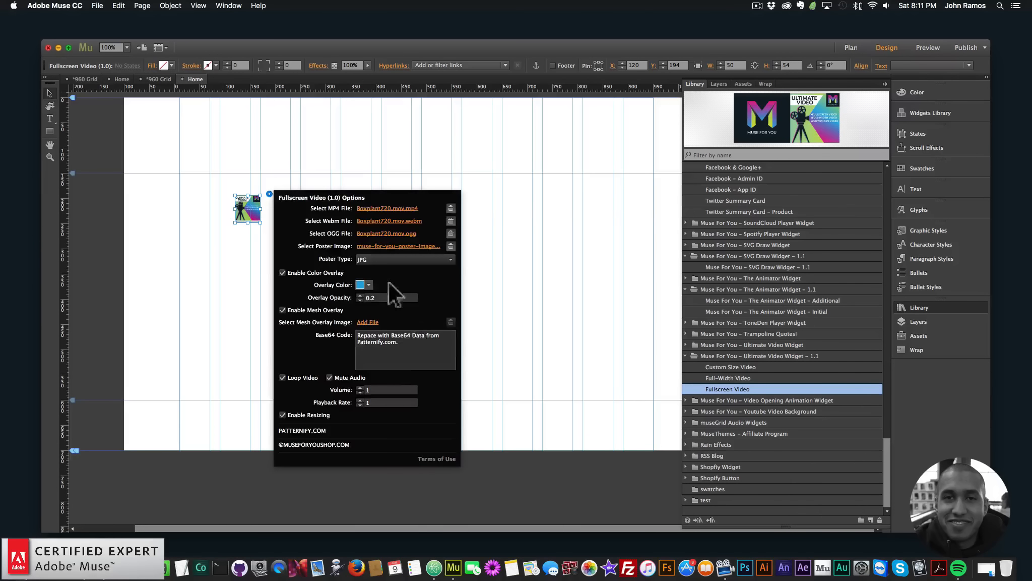
click(410, 353)
key(super+a)
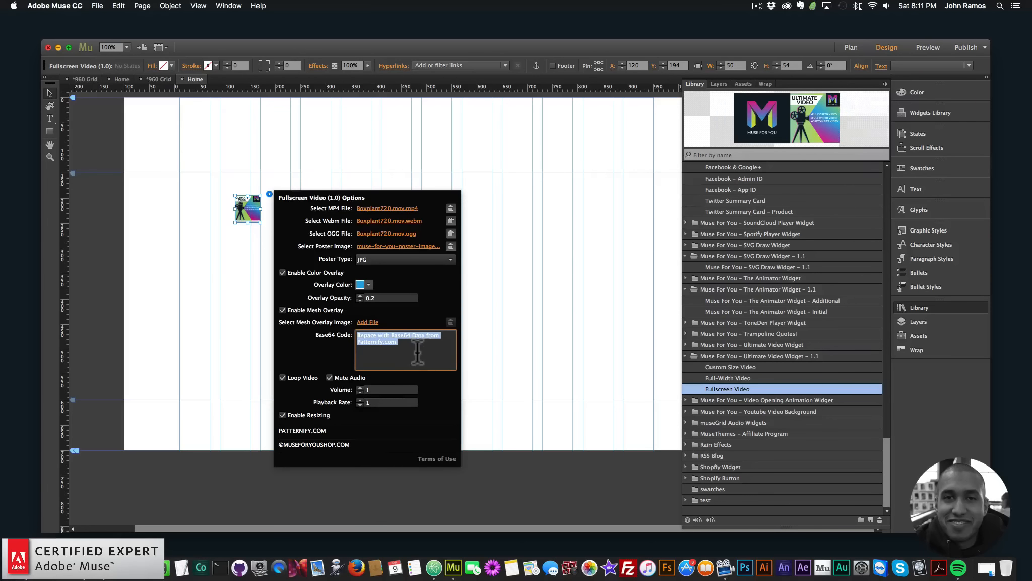
key(super+v)
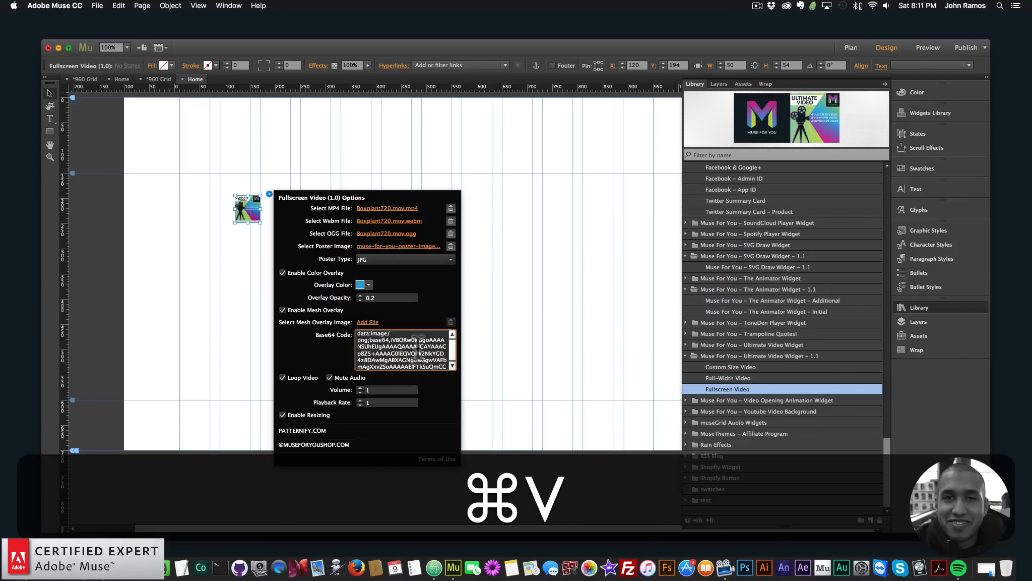
key(super+Return)
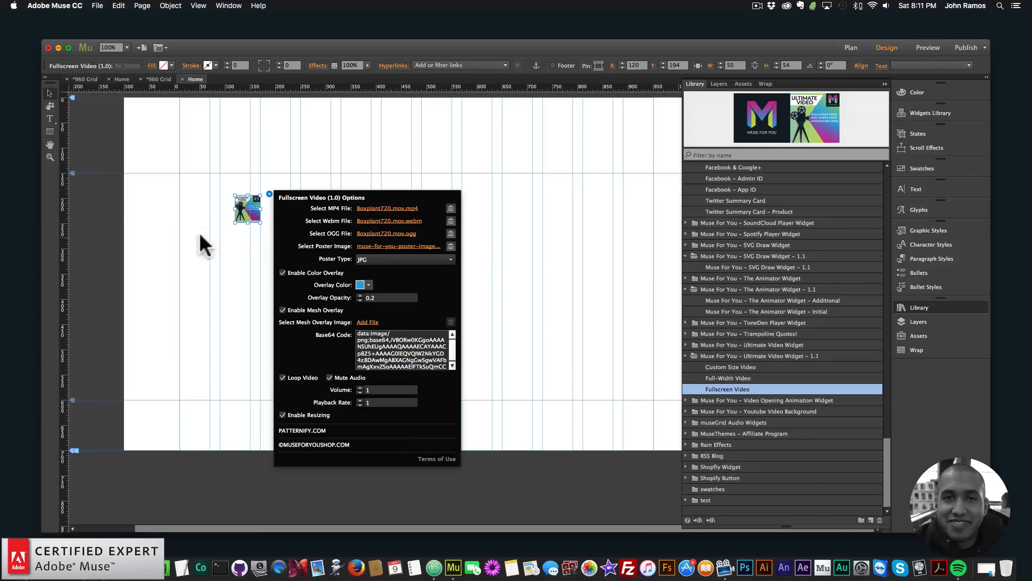
Step: Preview the page in the browser to check the mesh pattern over the fullscreen video
click(200, 238)
click(97, 6)
click(135, 166)
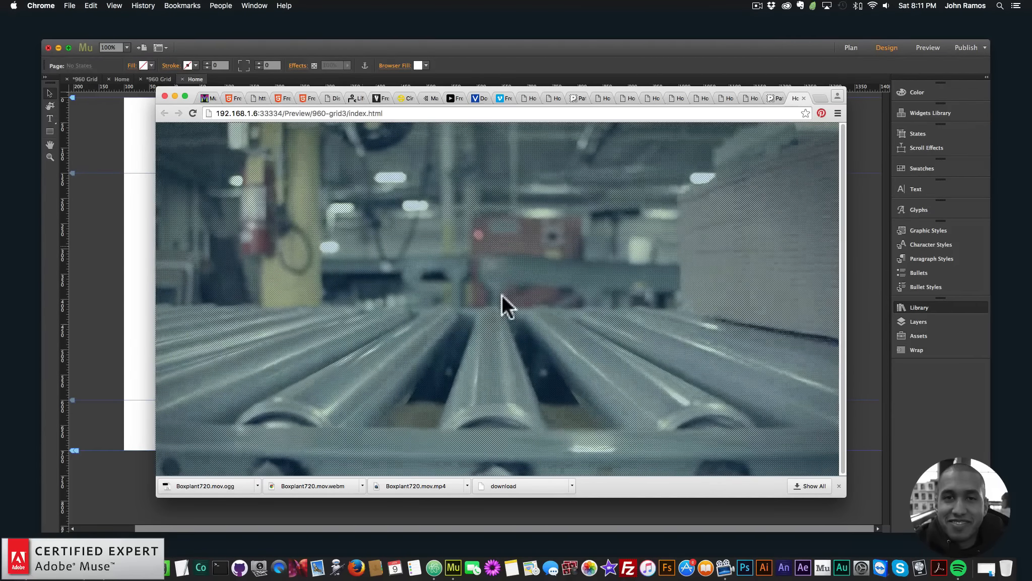
Step: Set the Fullscreen Video widget's overlay color to black (000000) and preview the page in the browser
click(238, 199)
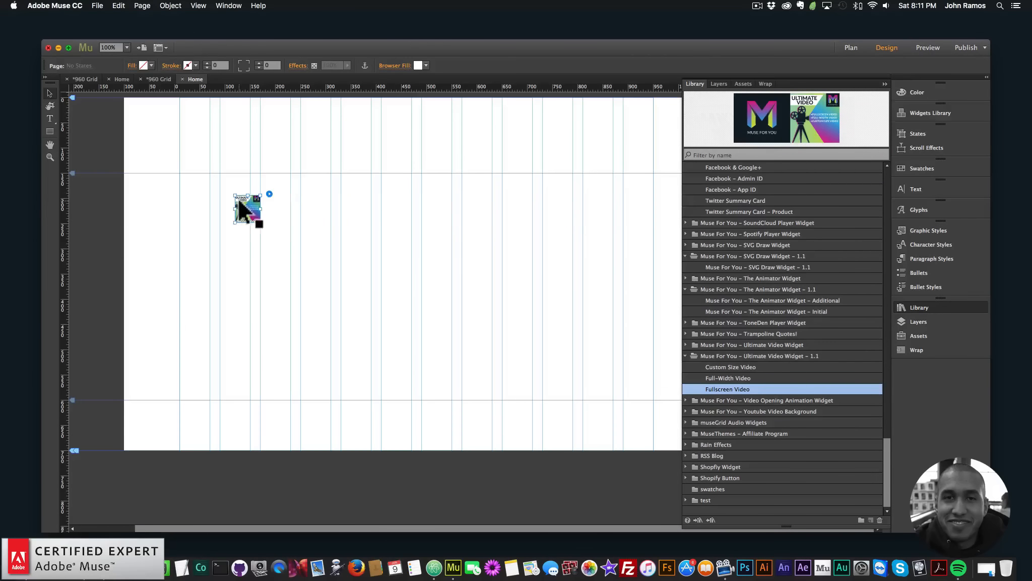
click(270, 194)
click(368, 284)
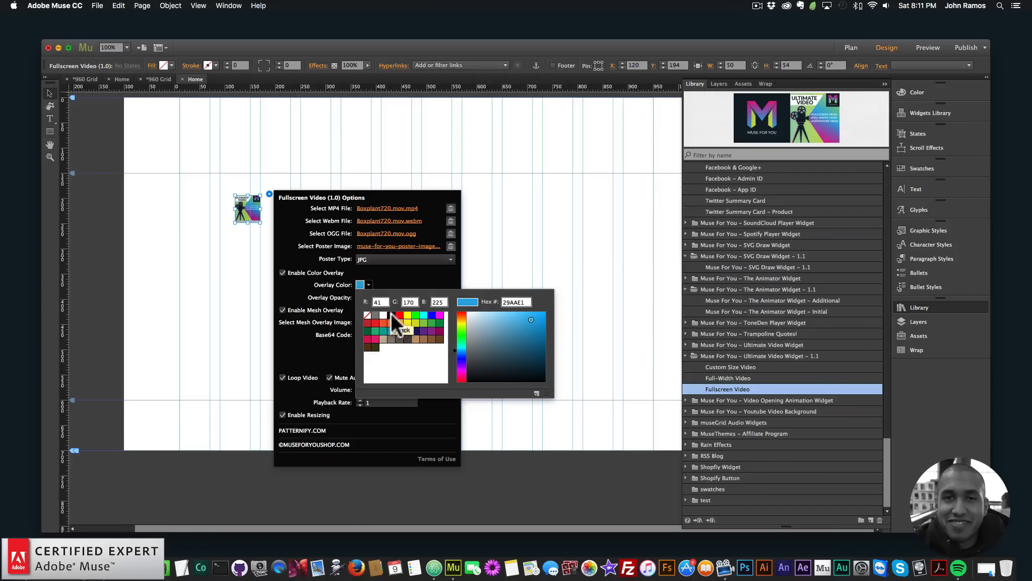
click(392, 314)
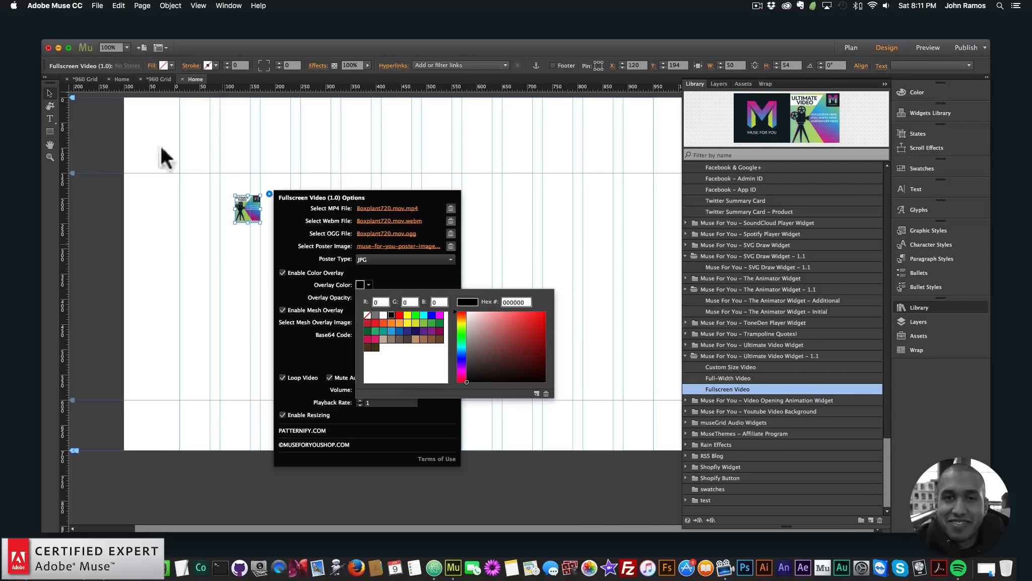
click(97, 6)
click(144, 167)
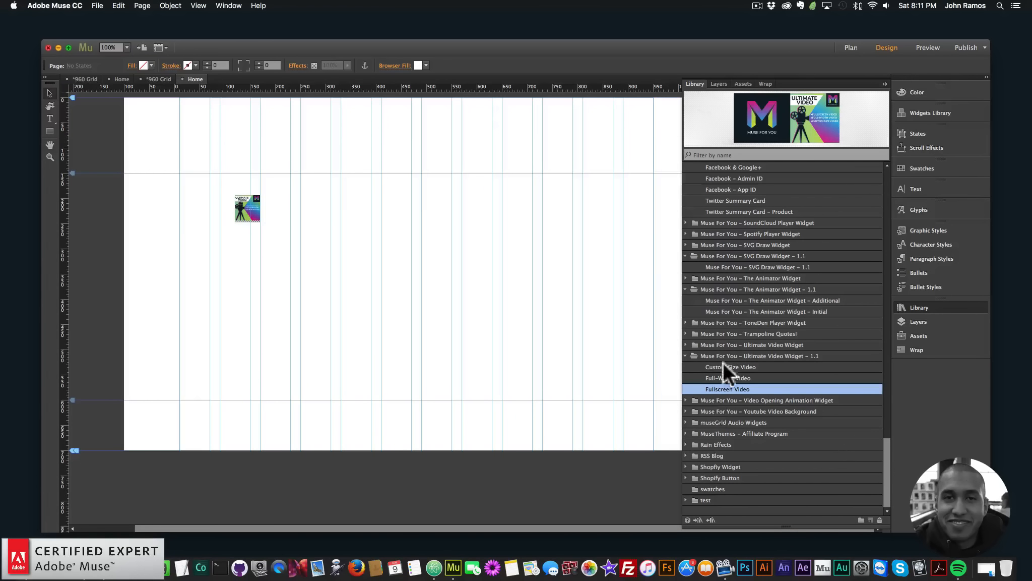
Step: Place the SVG Draw Widget - 1.1 on the page and load muse-for-you-image-1.svg into it
click(759, 267)
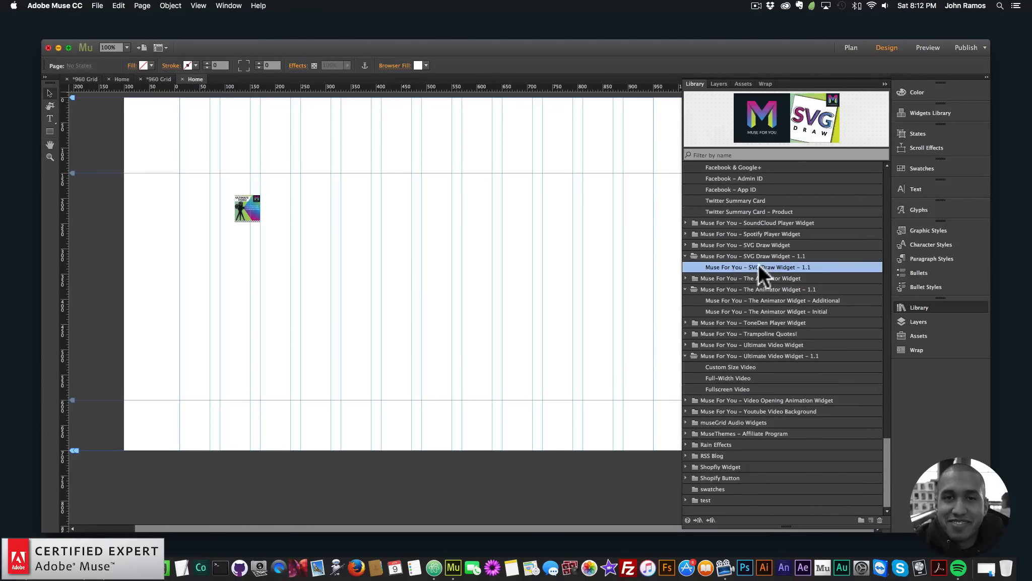
drag(755, 259, 343, 193)
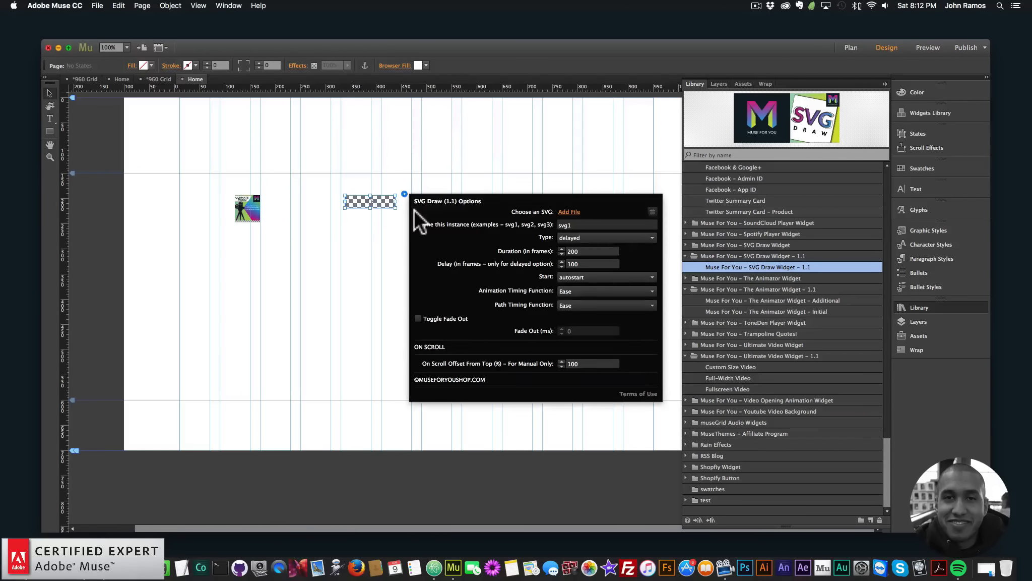
click(566, 211)
click(529, 104)
click(512, 112)
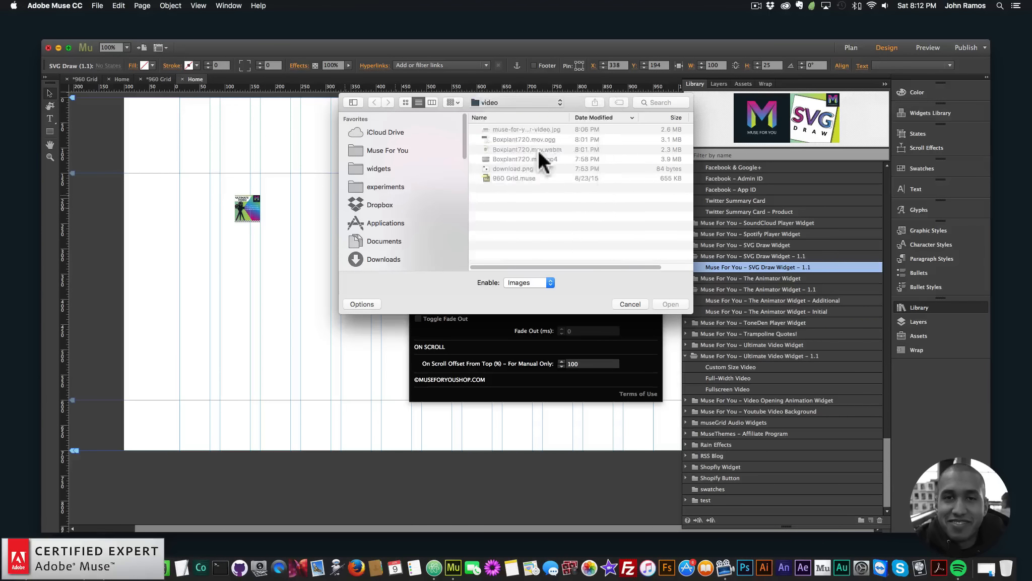
double_click(519, 234)
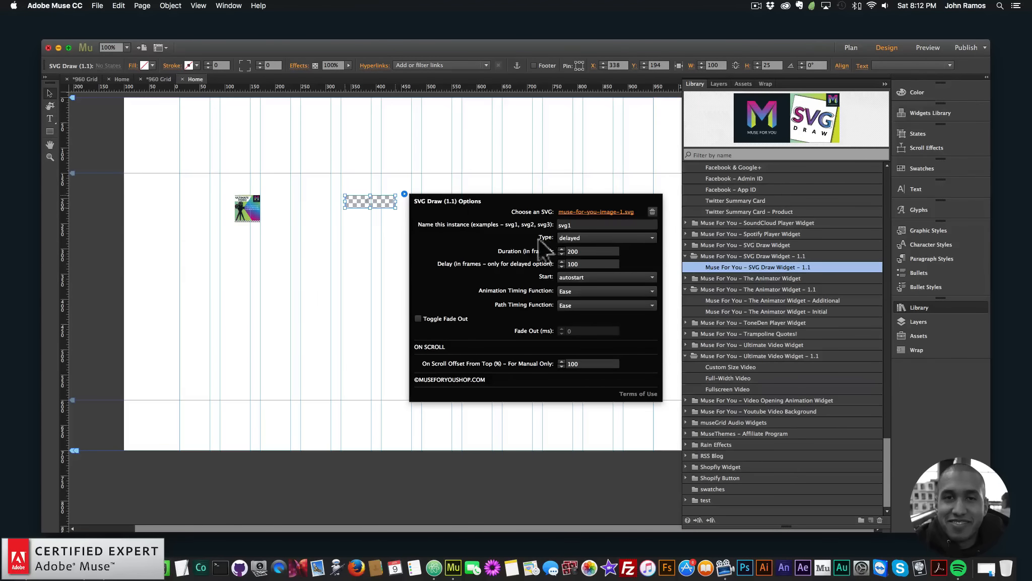
Step: Set the SVG Draw widget's width and height to 500 each
click(370, 200)
drag(724, 65, 669, 59)
text(500)
key(Tab)
text(500)
key(Return)
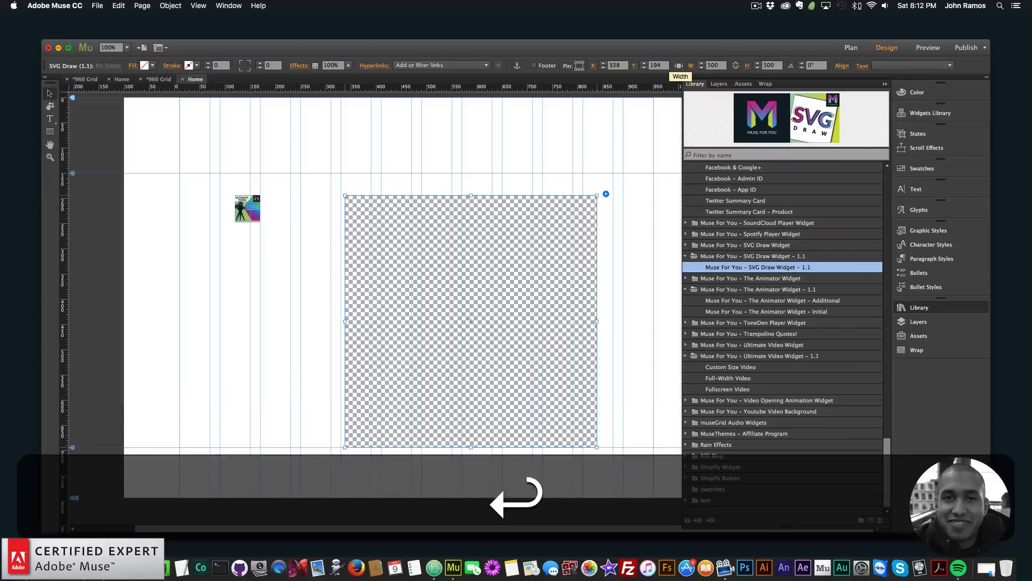
Step: Center the SVG Draw widget horizontally on the page and move it up to about Y 82
drag(466, 280, 436, 257)
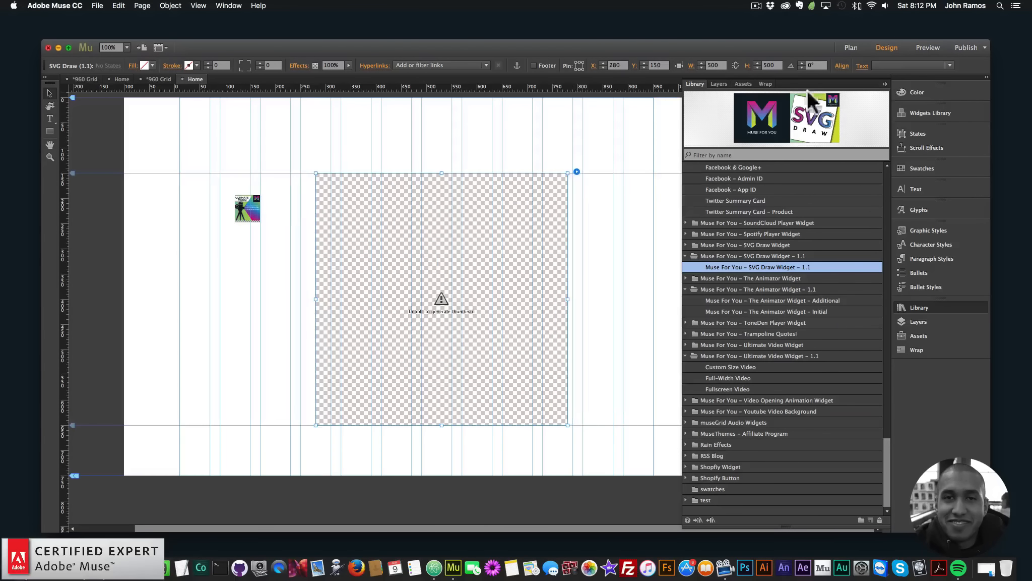
click(841, 66)
click(862, 91)
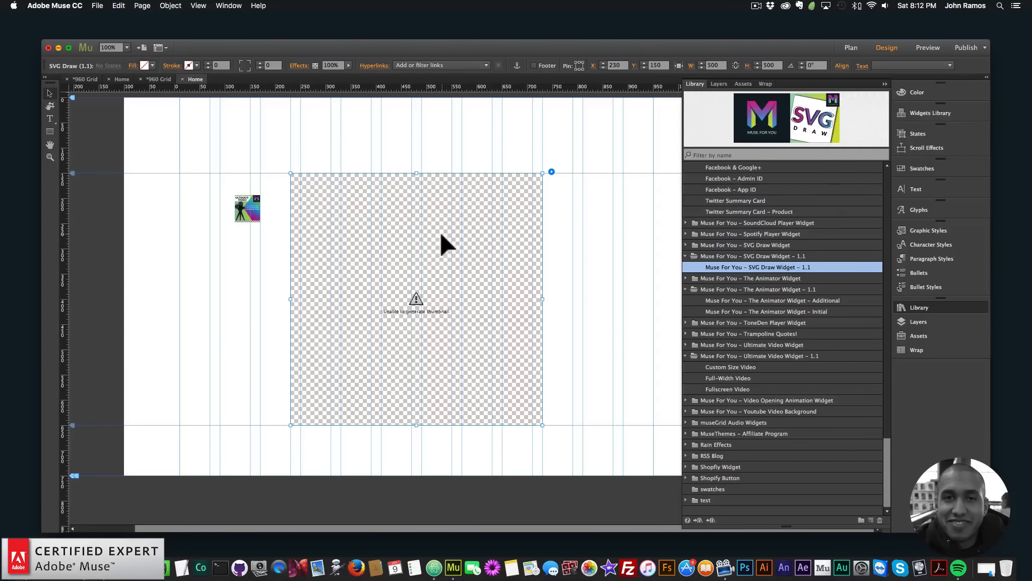
drag(454, 216, 455, 182)
click(640, 300)
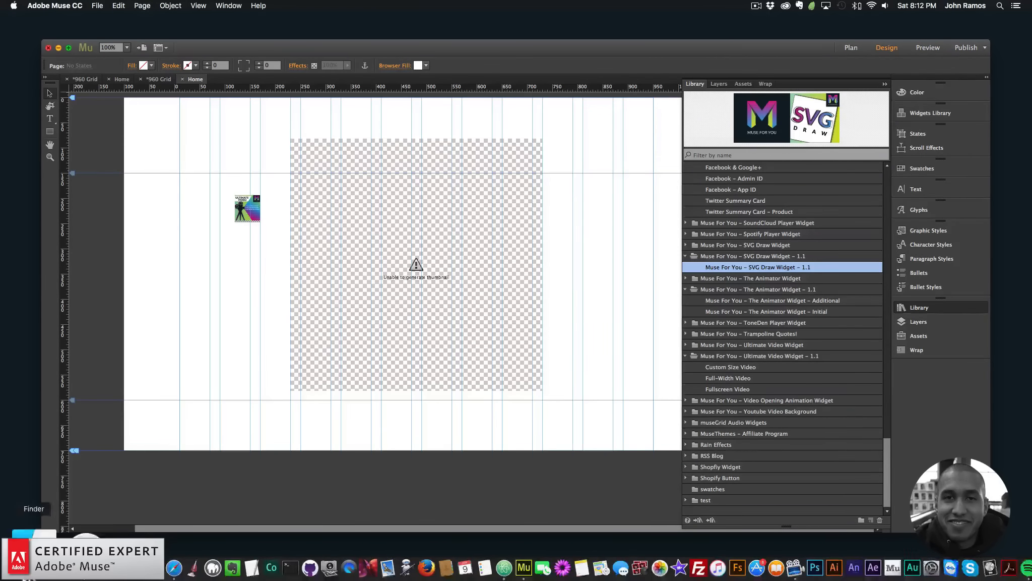
Step: Bring muse-for-you-image-1.png from Finder's video folder onto the page and align it exactly over the SVG Draw widget
click(33, 561)
click(135, 153)
drag(187, 142, 495, 205)
click(385, 238)
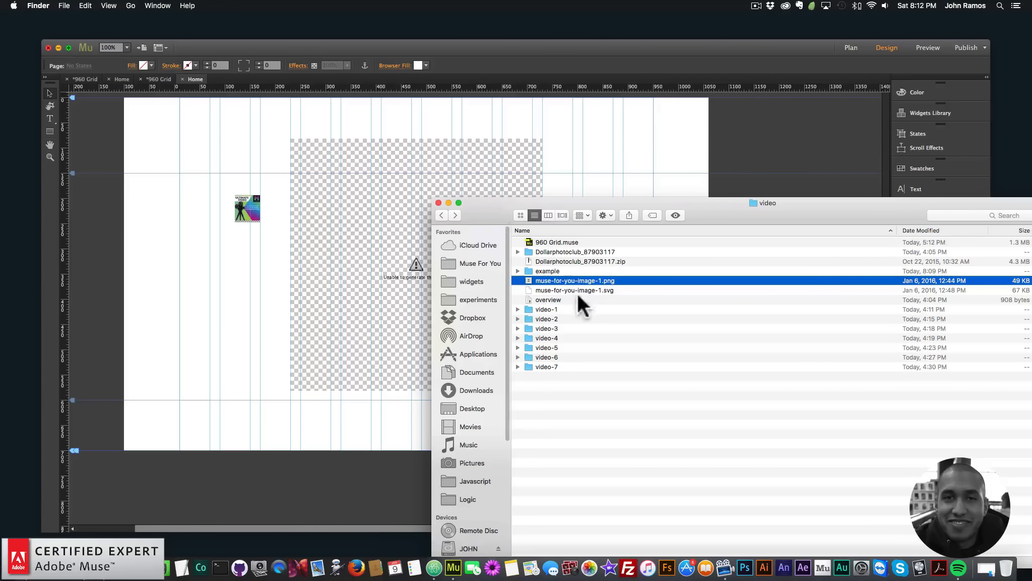
drag(570, 280, 371, 161)
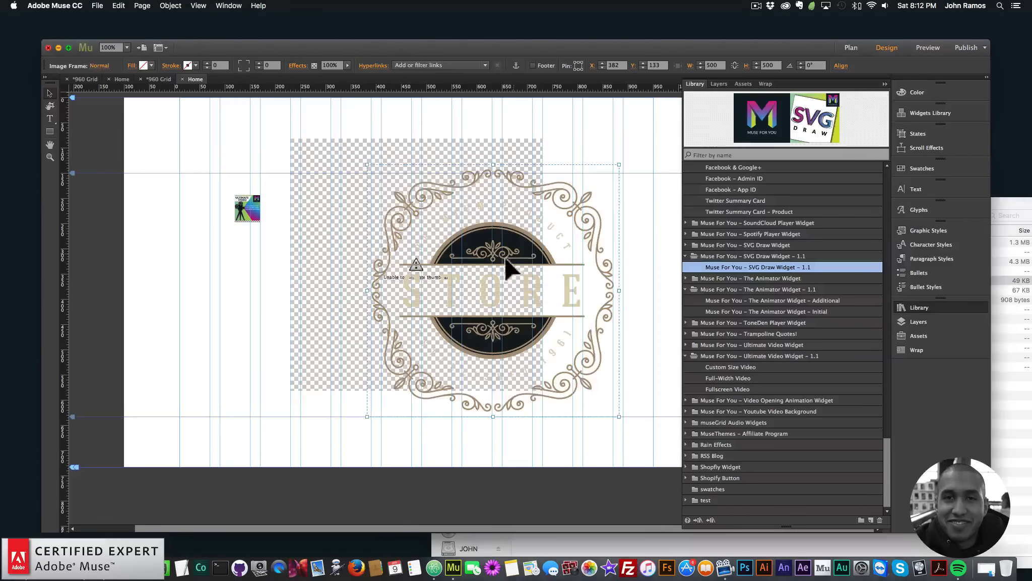
drag(436, 236, 436, 236)
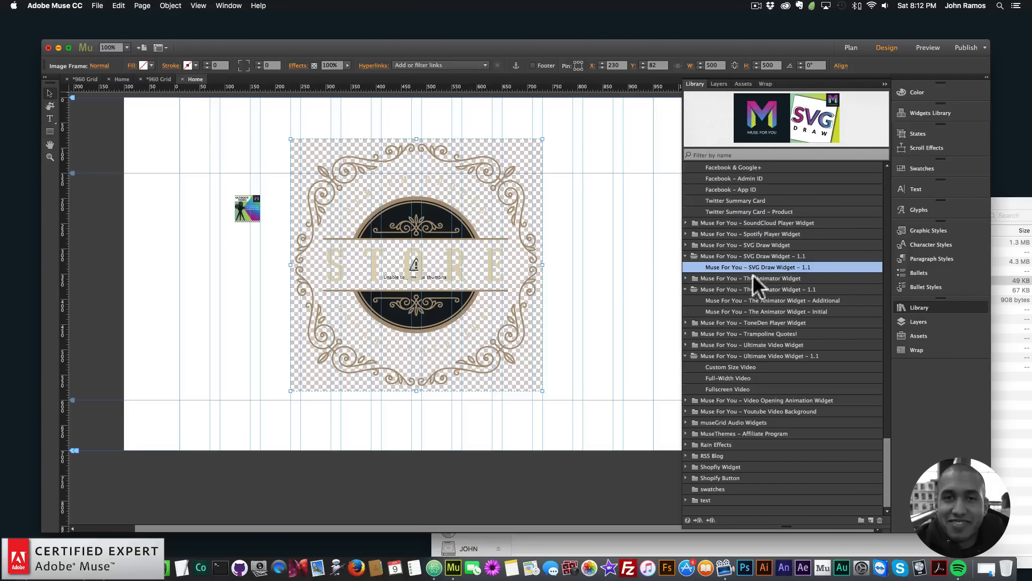
Step: Place The Animator Widget - Initial on the page below the Fullscreen Video widget
click(764, 312)
drag(761, 310, 209, 245)
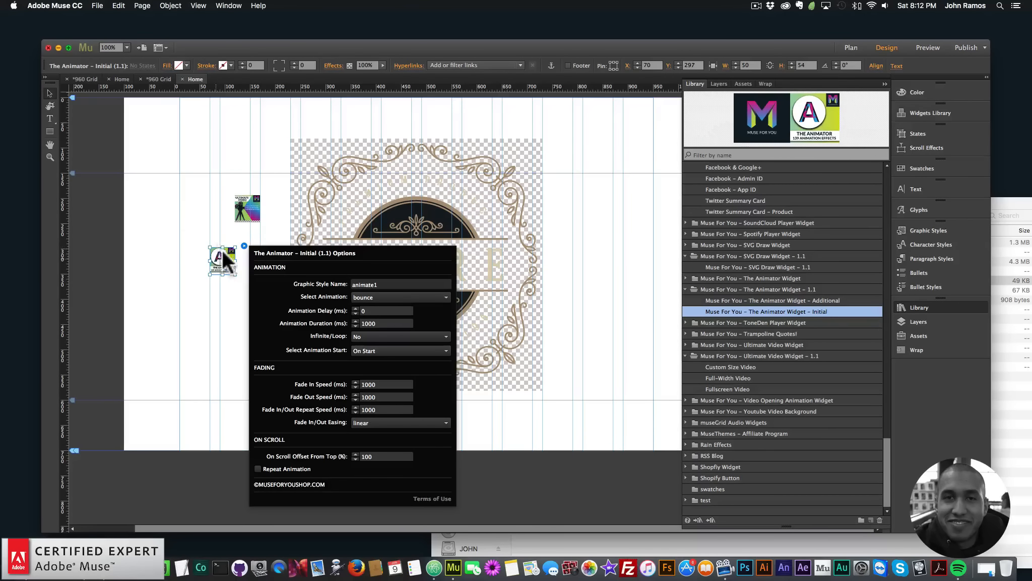
Step: Create a graphic style named animate1 for the store logo image
click(926, 306)
click(424, 222)
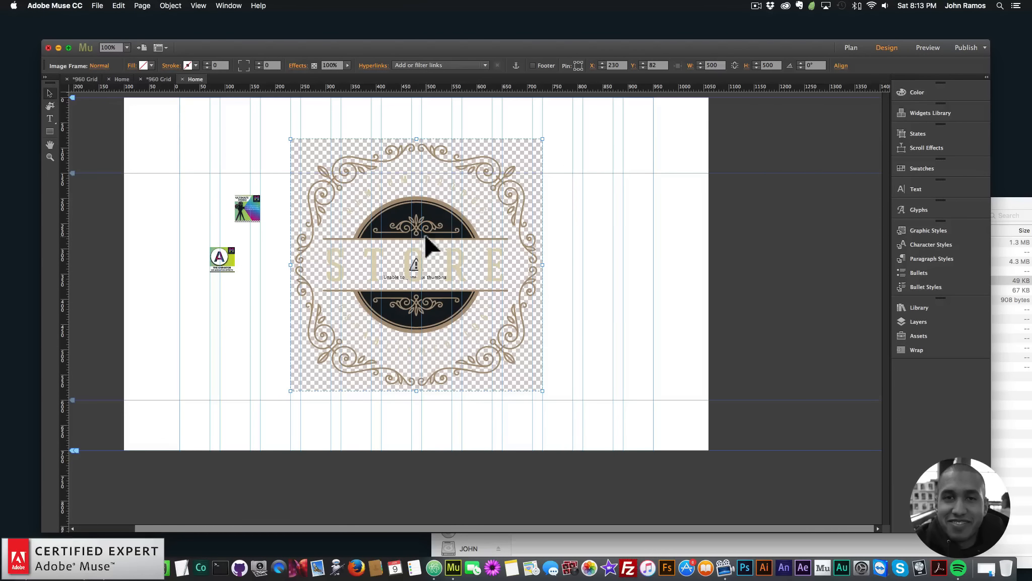
click(923, 229)
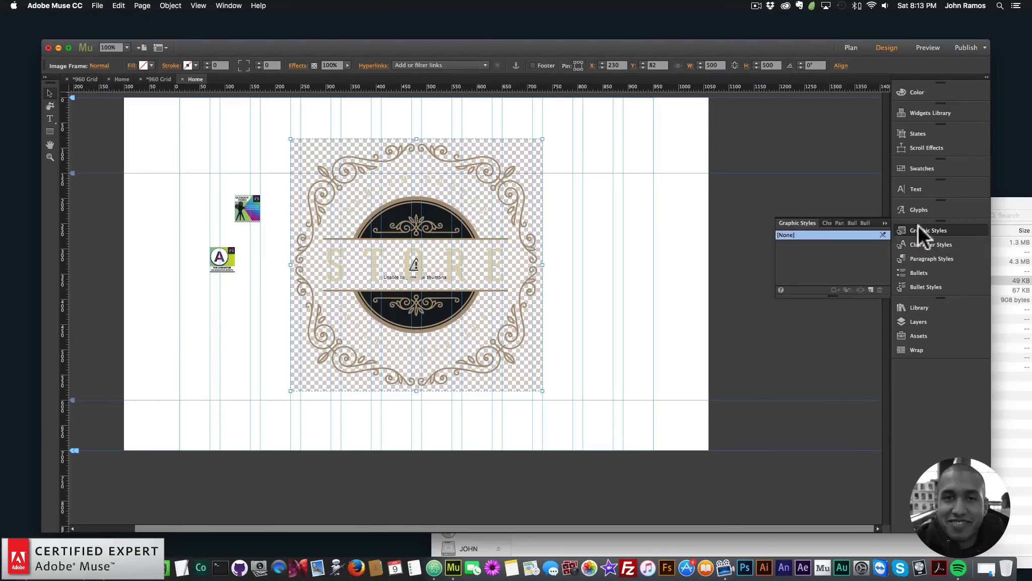
click(229, 5)
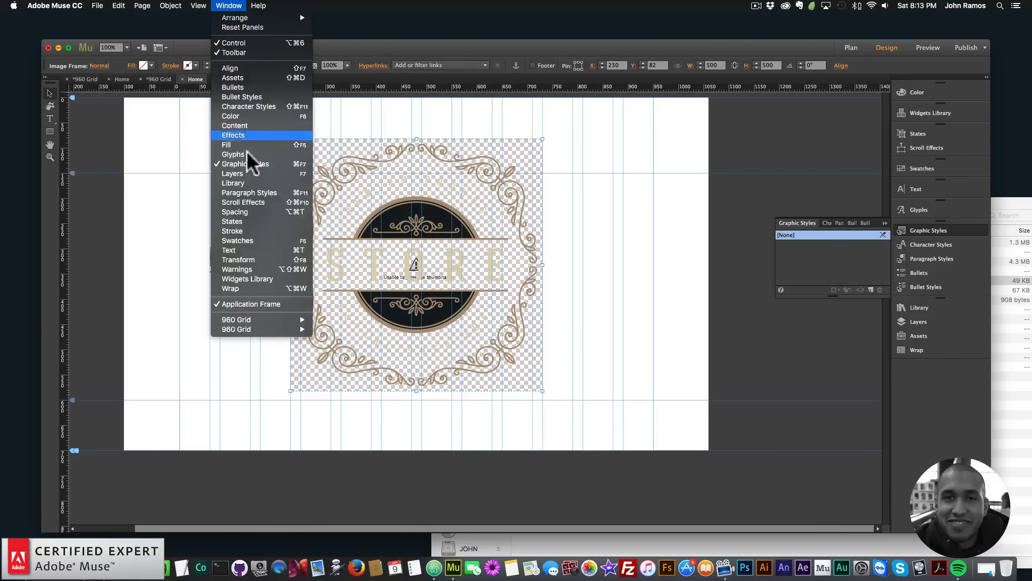
click(822, 257)
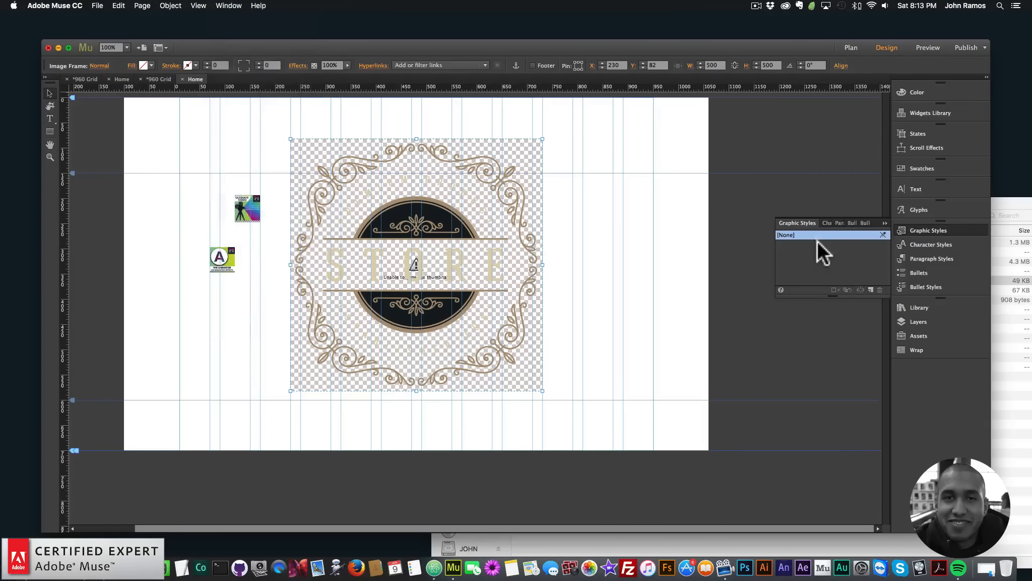
click(871, 288)
double_click(789, 244)
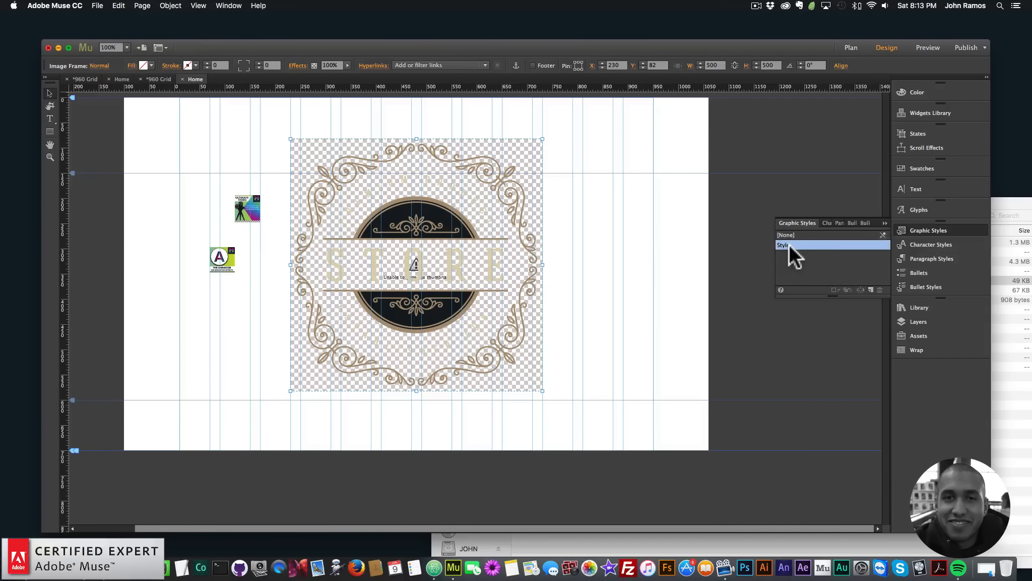
text(animate1)
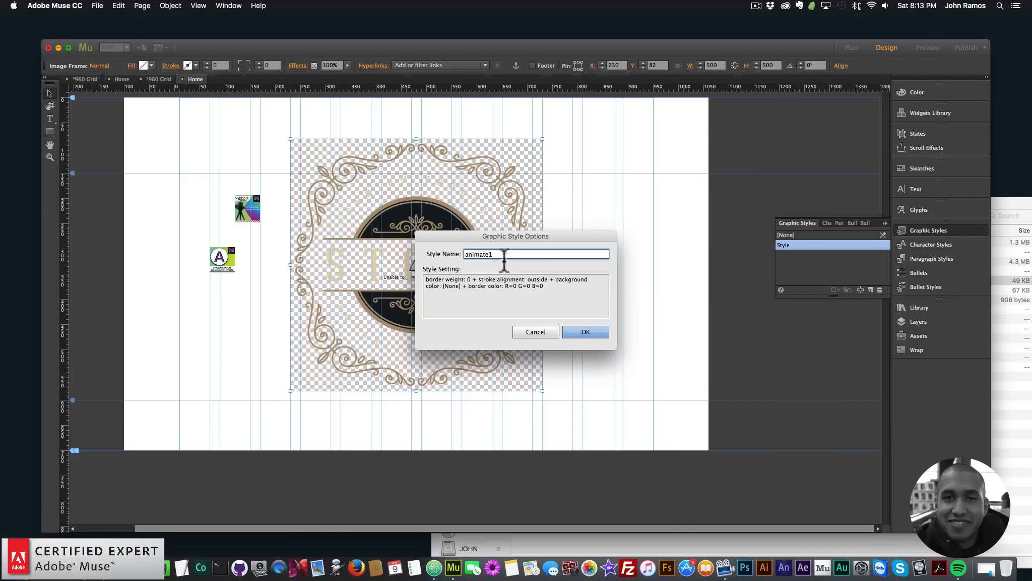
click(586, 332)
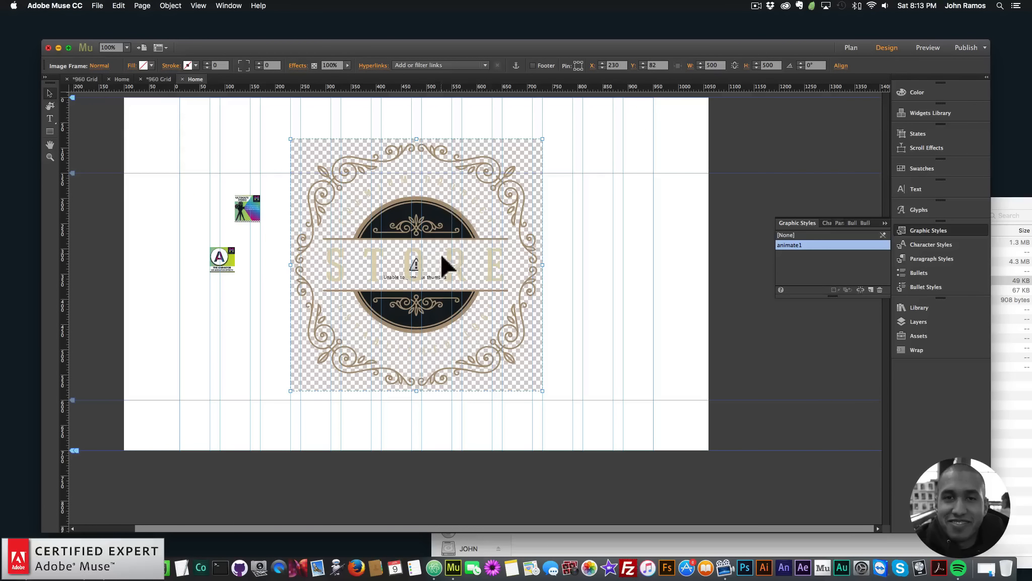
Step: Configure The Animator – Initial widget with the fadeIn animation, a 3000 ms delay and a 2000 ms duration
click(230, 257)
click(244, 245)
click(367, 292)
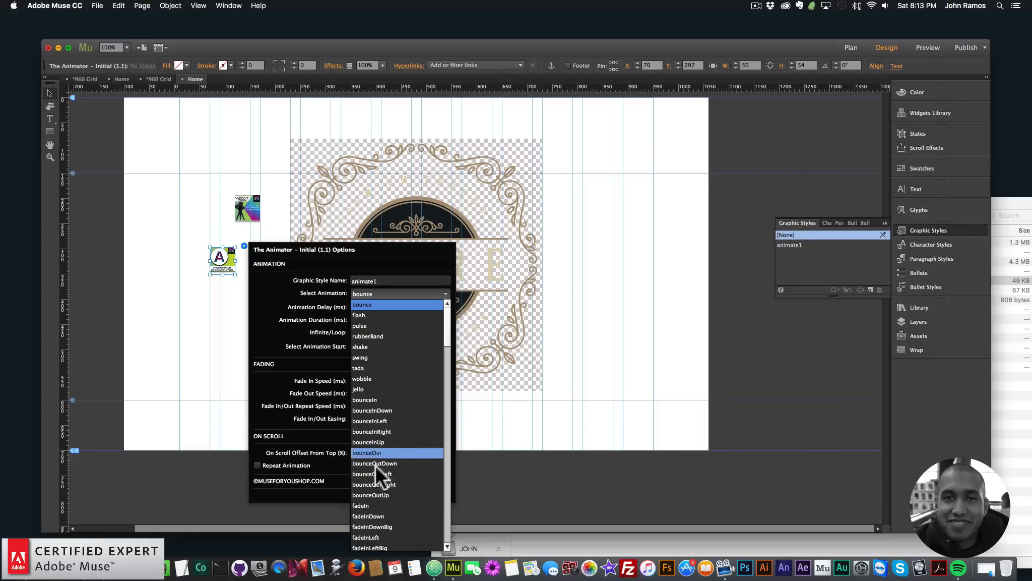
click(367, 504)
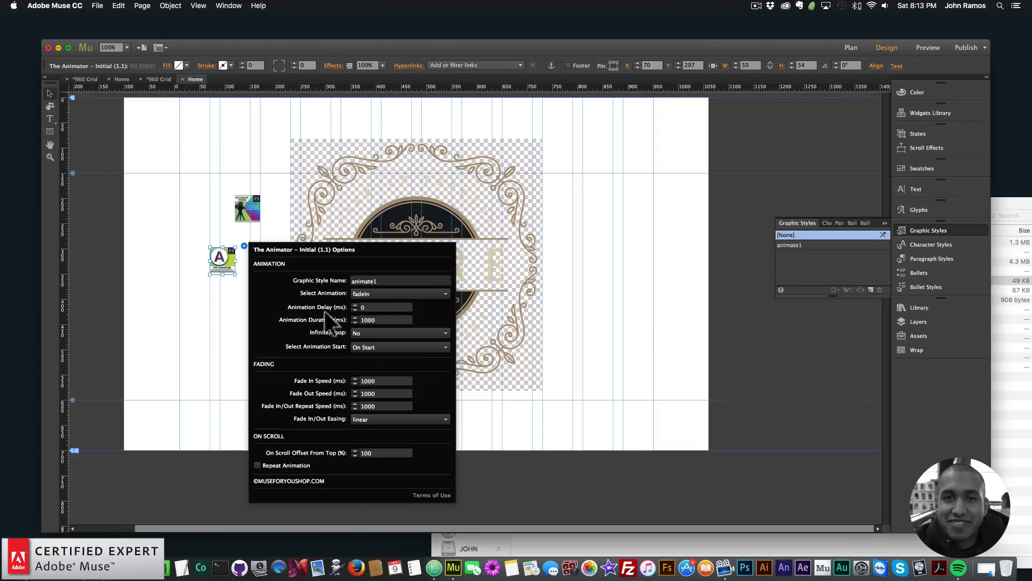
click(371, 308)
text(300)
key(Return)
double_click(384, 320)
text(2000)
key(Return)
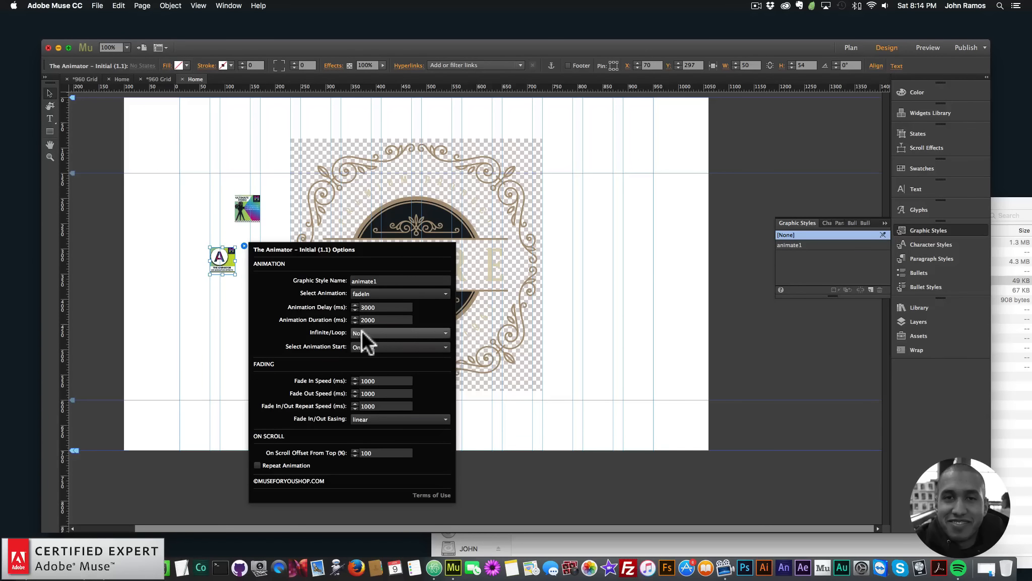
Step: Preview the page in the browser to check the logo's fade-in, and return to the design
click(214, 290)
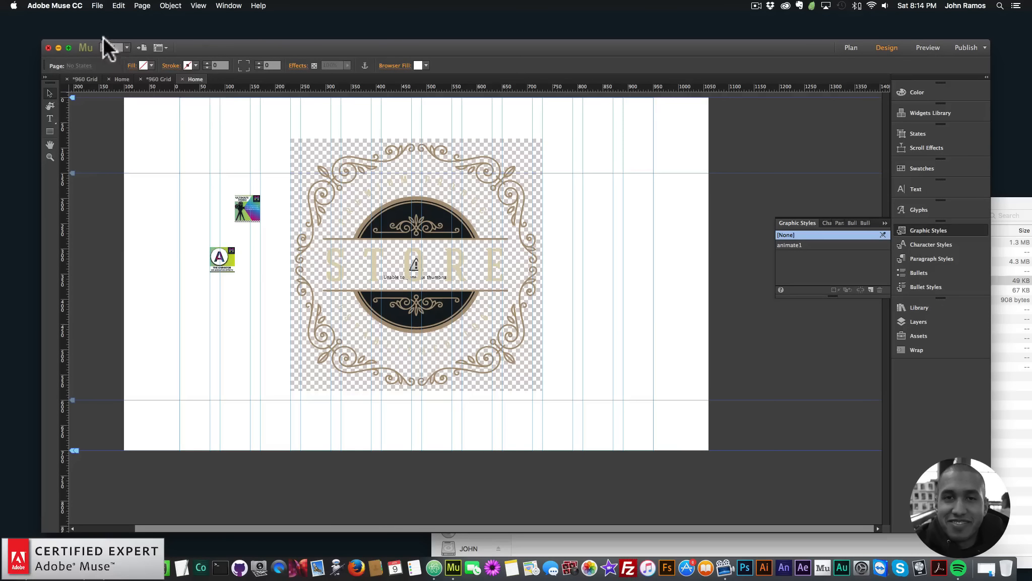
click(98, 5)
click(131, 165)
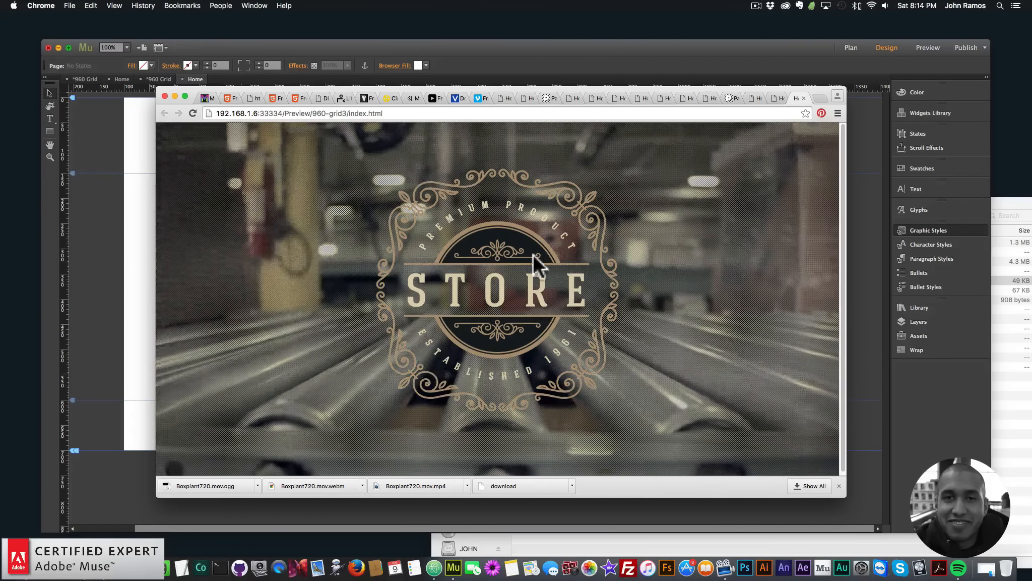
click(853, 308)
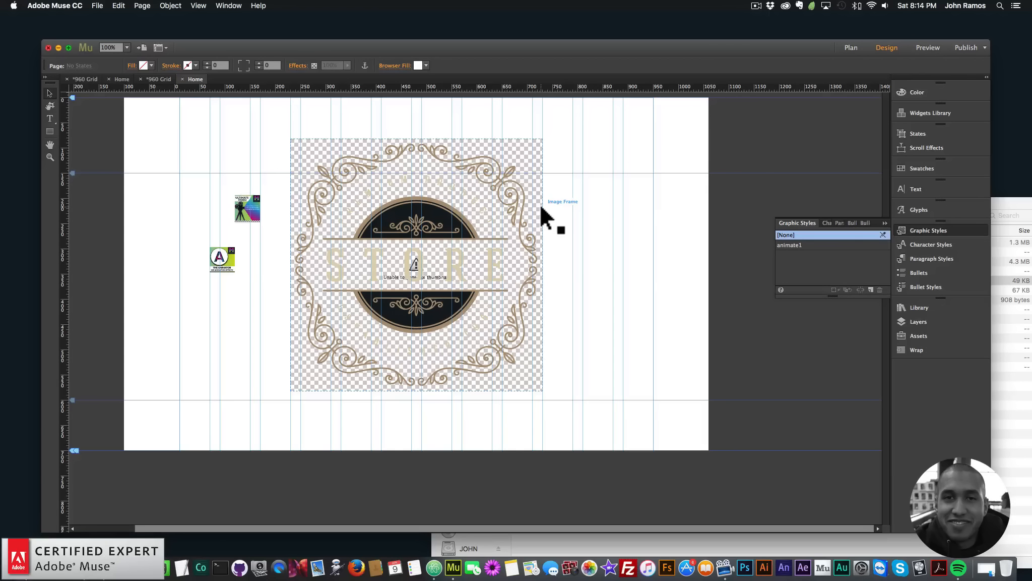
Step: Add The Animator Widget – Additional from the Muse For You 1.1 library folder to the page, directly below the initial Animator widget
click(919, 307)
drag(888, 202, 876, 461)
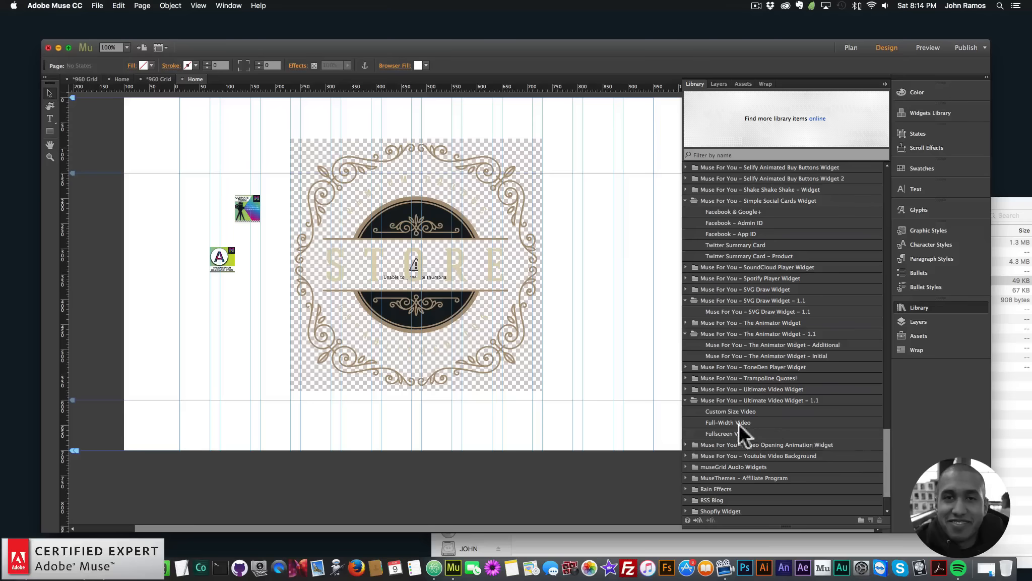
click(766, 345)
drag(768, 343, 208, 282)
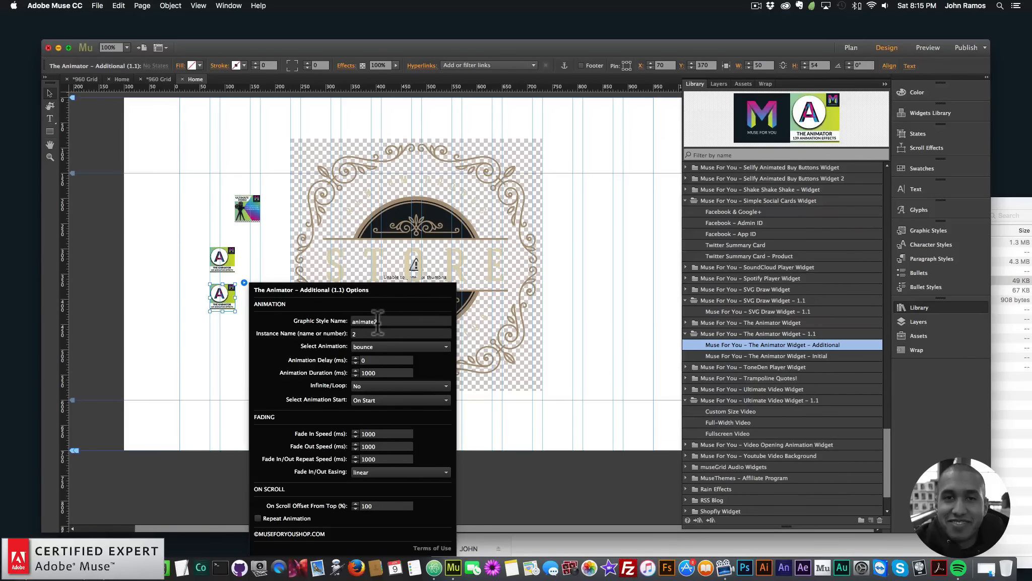
Step: Shift the logo image to reach the SVG Draw widget beneath, assign it a new graphic style named animate2, and move the image back
mouse_move(439, 144)
mouse_down()
mouse_move(441, 163)
mouse_move(437, 141)
mouse_up()
click(917, 306)
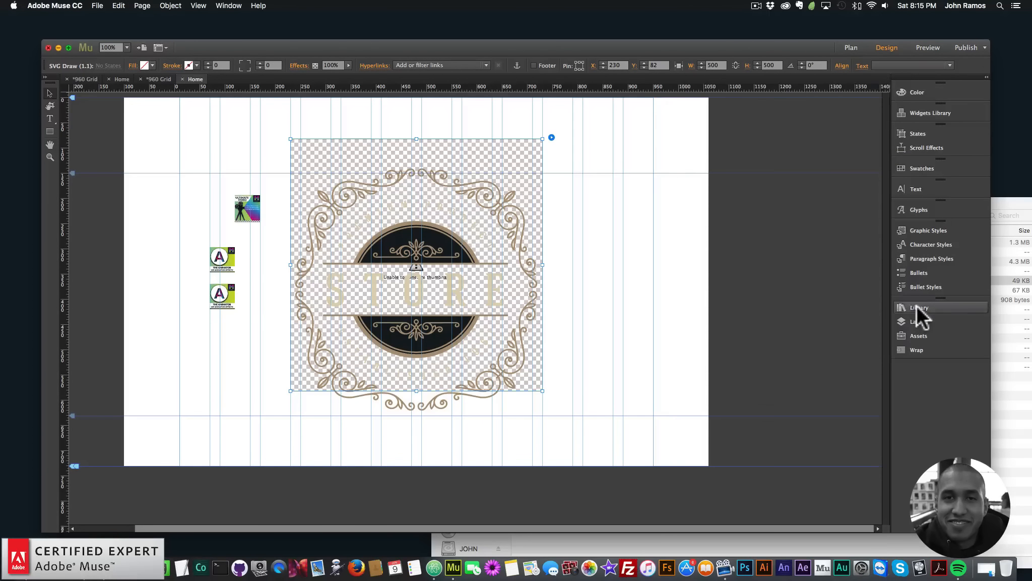
click(923, 230)
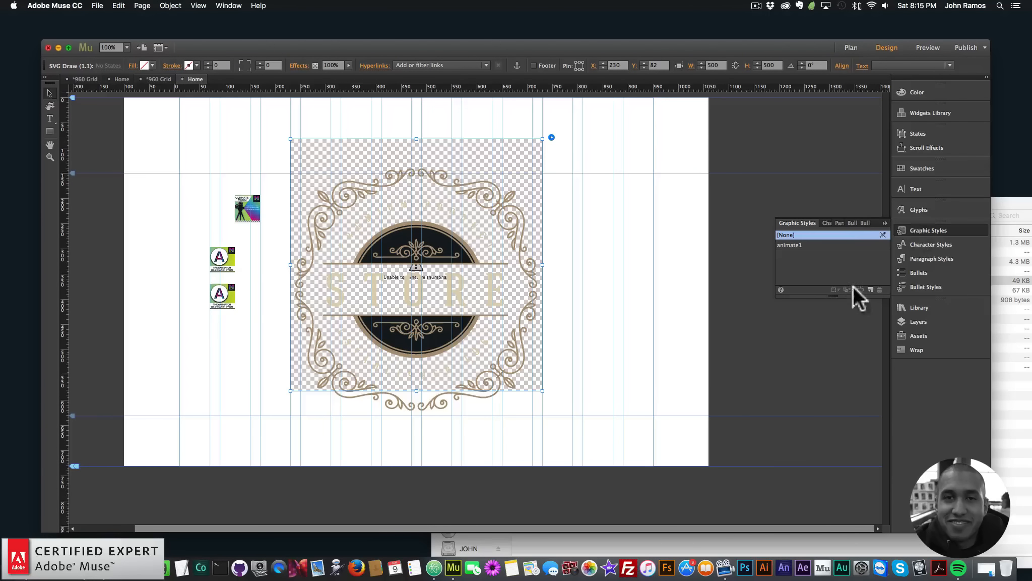
click(870, 288)
double_click(791, 253)
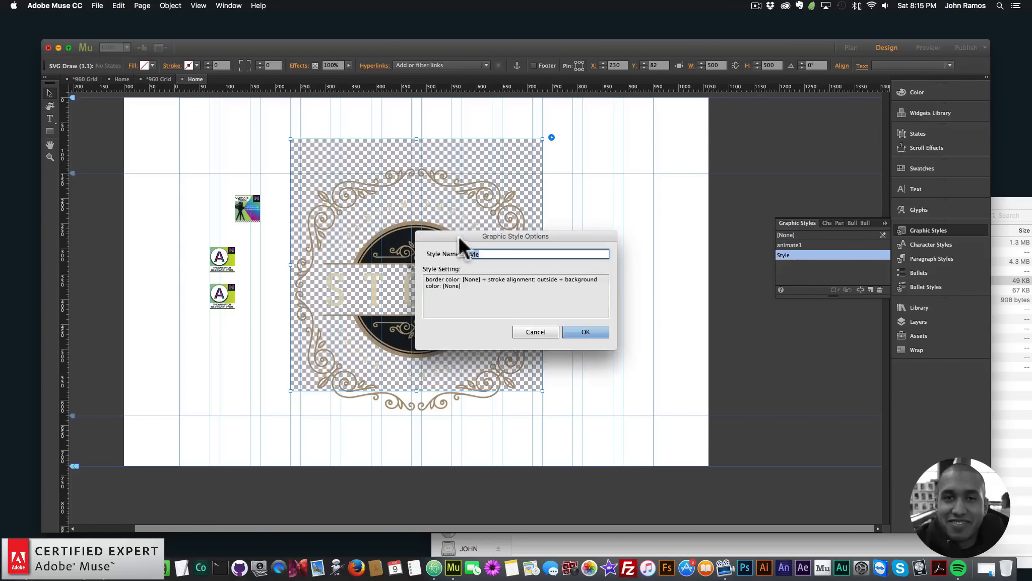
text(animate2)
key(Return)
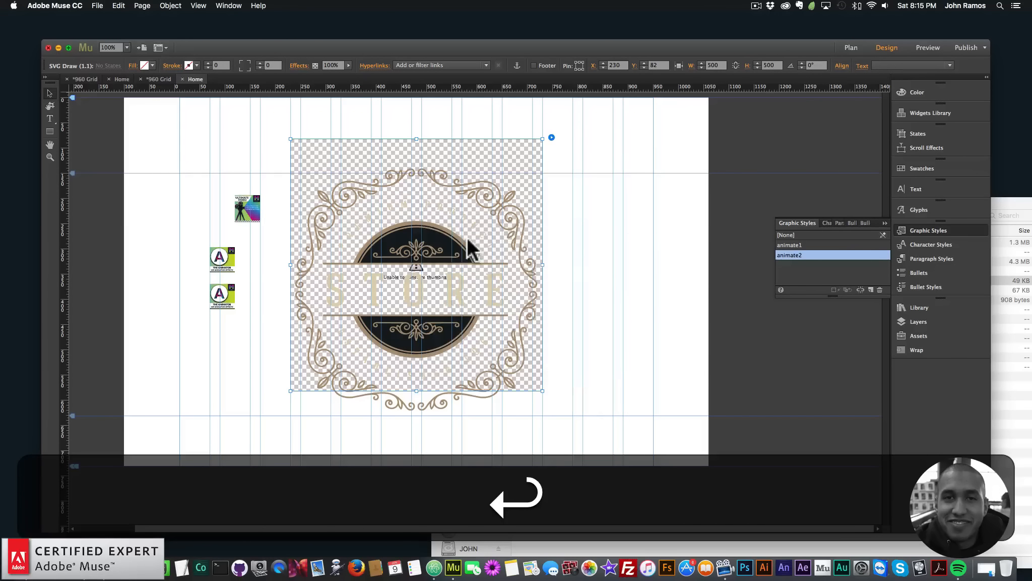
drag(445, 272, 445, 258)
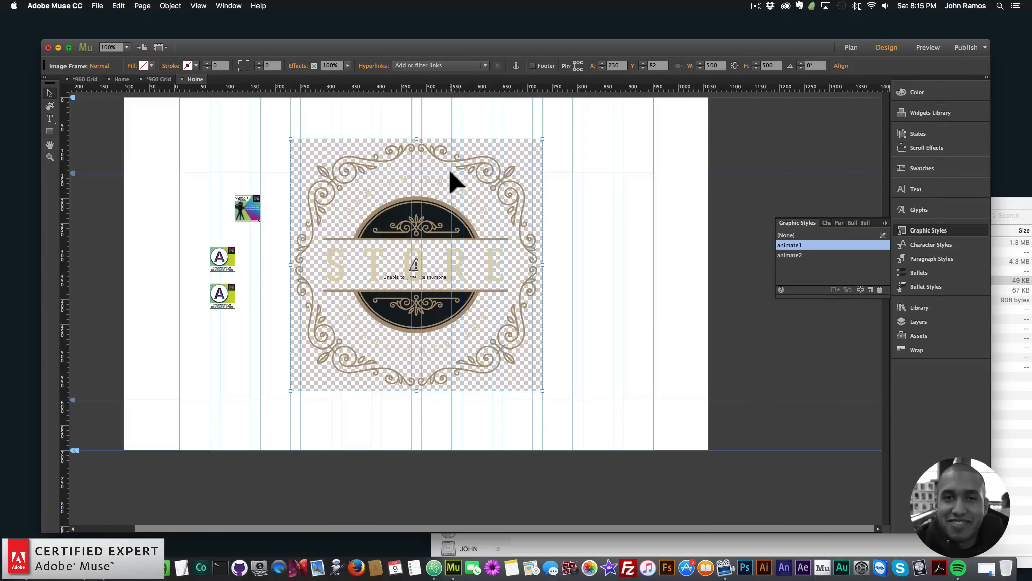
Step: Configure The Animator – Additional widget with the fadeOut animation, a 3000 ms delay and a 2000 ms duration
click(228, 287)
click(244, 281)
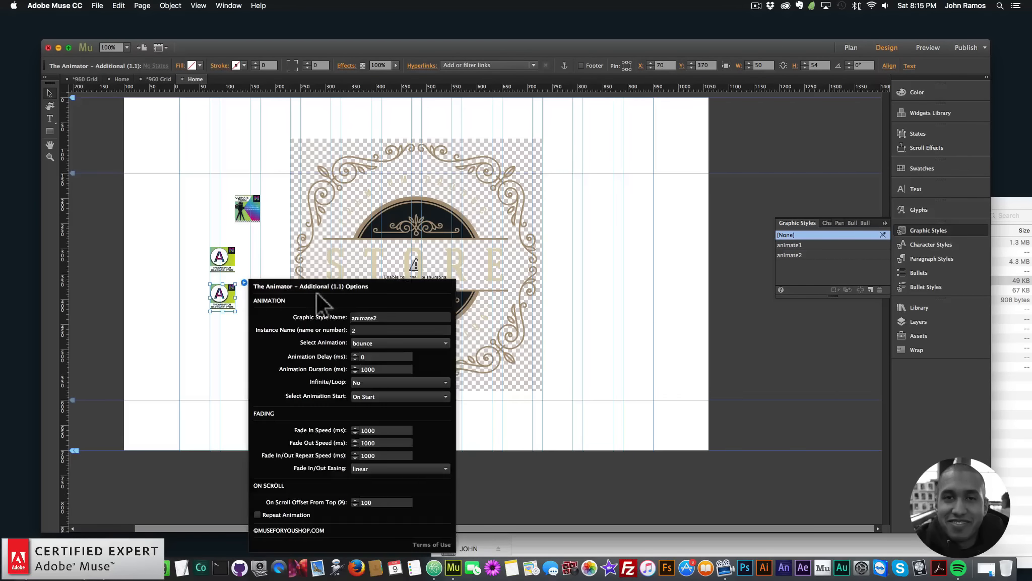
click(385, 343)
scroll(372, 289, down, 5)
double_click(369, 357)
text(3000)
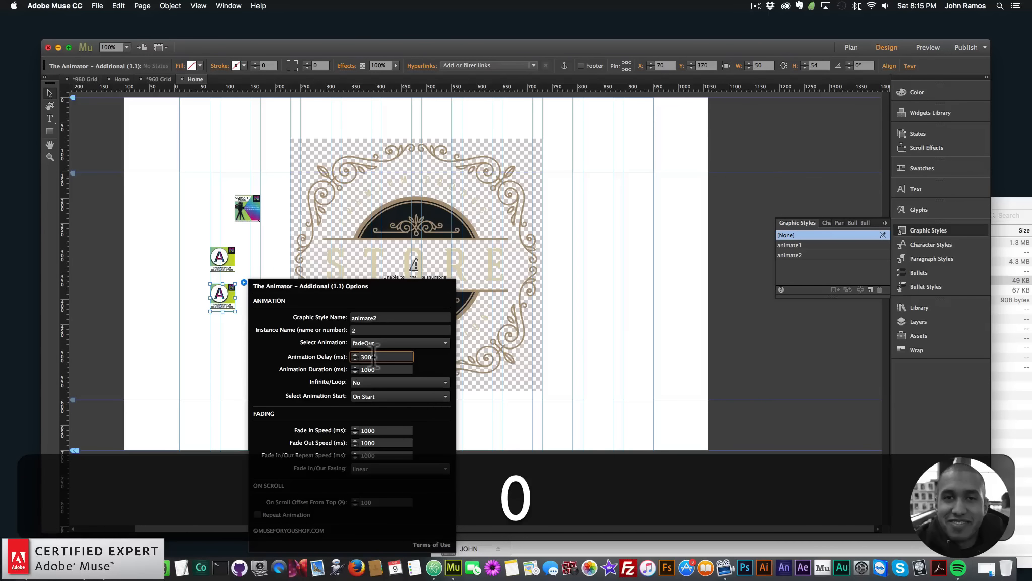
key(Return)
click(374, 369)
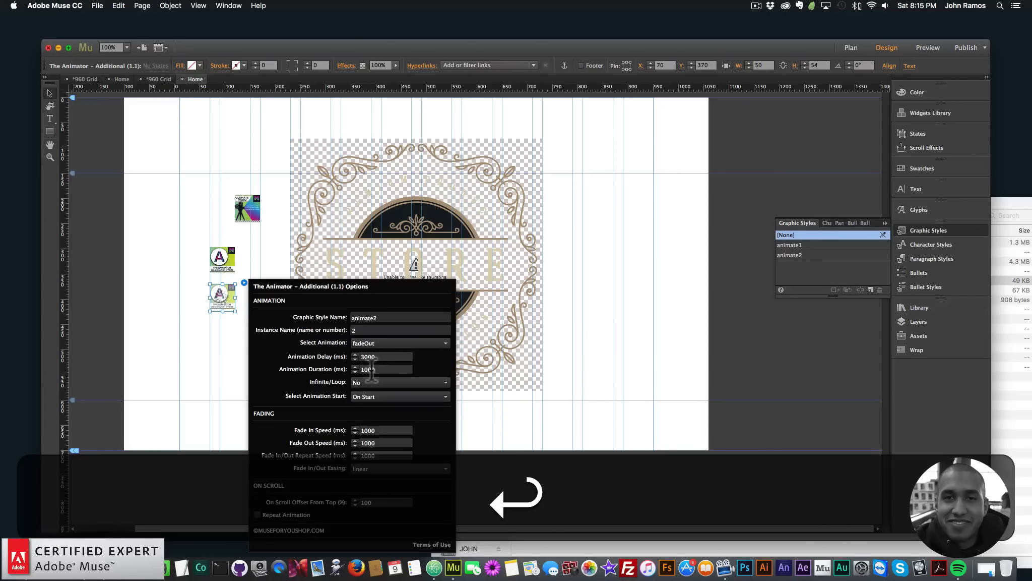
text(2000)
key(Return)
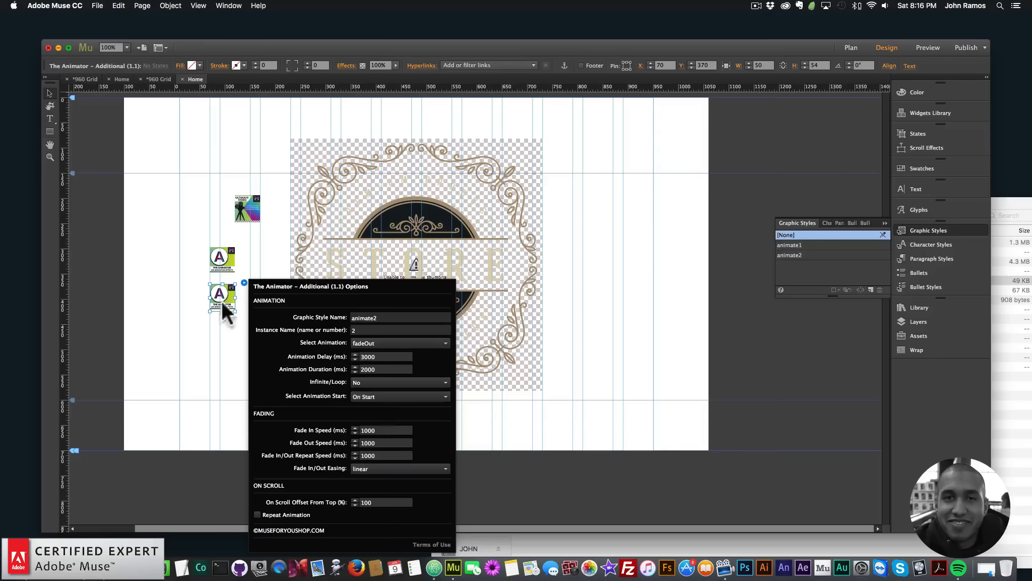
Step: Preview the page in the browser to check the SVG drawing fading out as the logo fades in, and return to the design
click(193, 326)
click(97, 6)
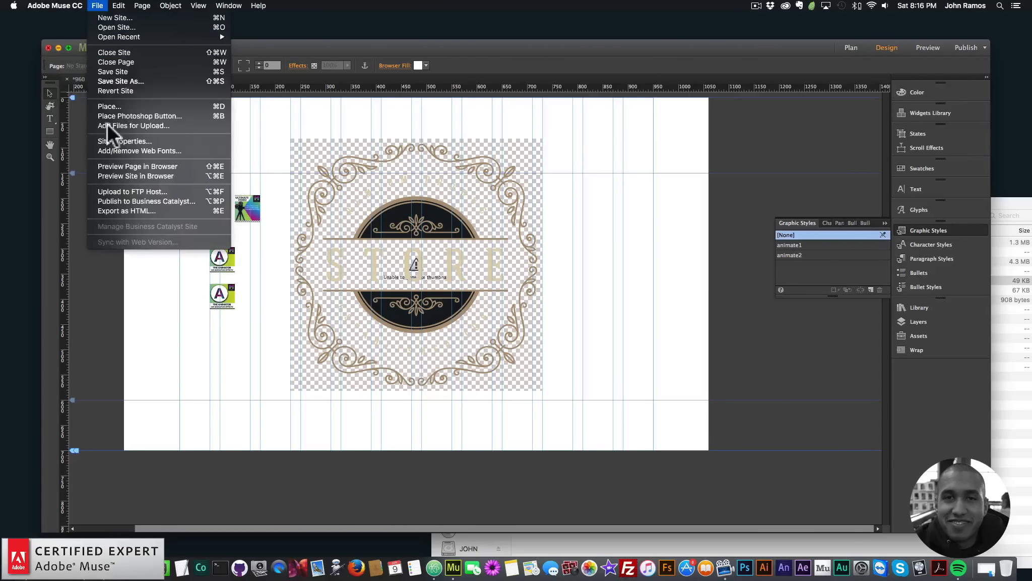
click(130, 165)
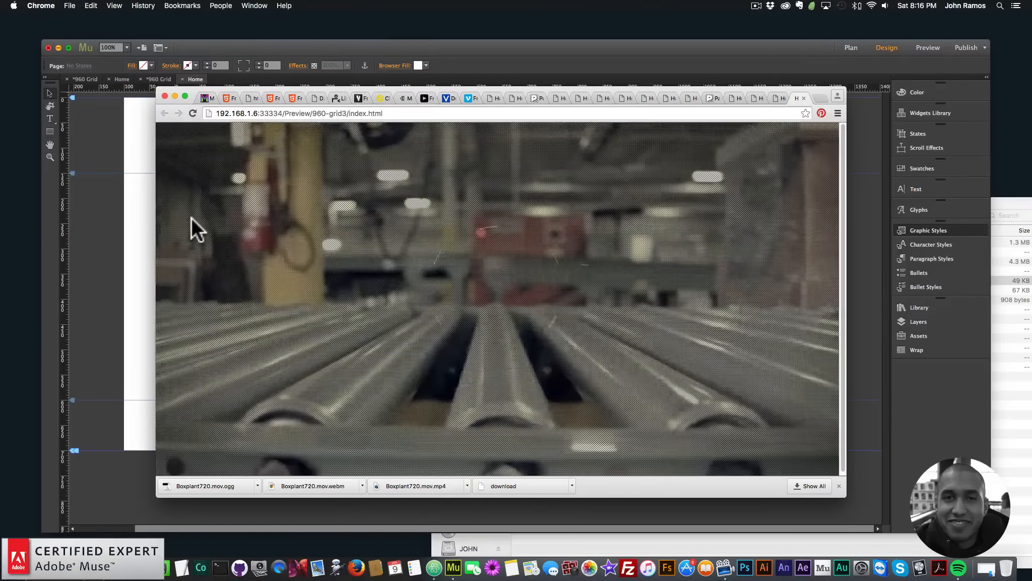
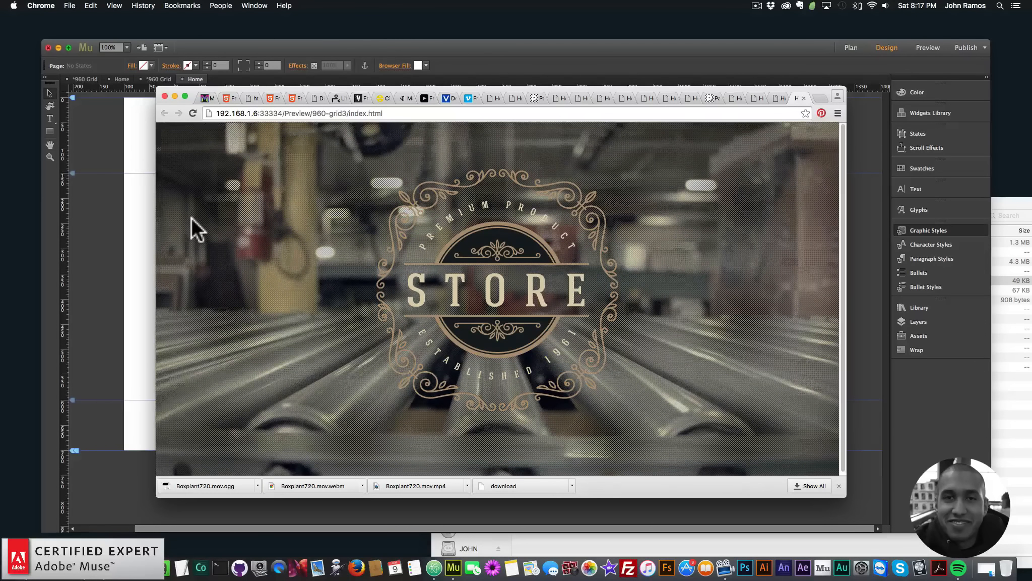
click(660, 59)
Step: Duplicate the Home page in the site plan, and duplicate that copy as well
click(850, 48)
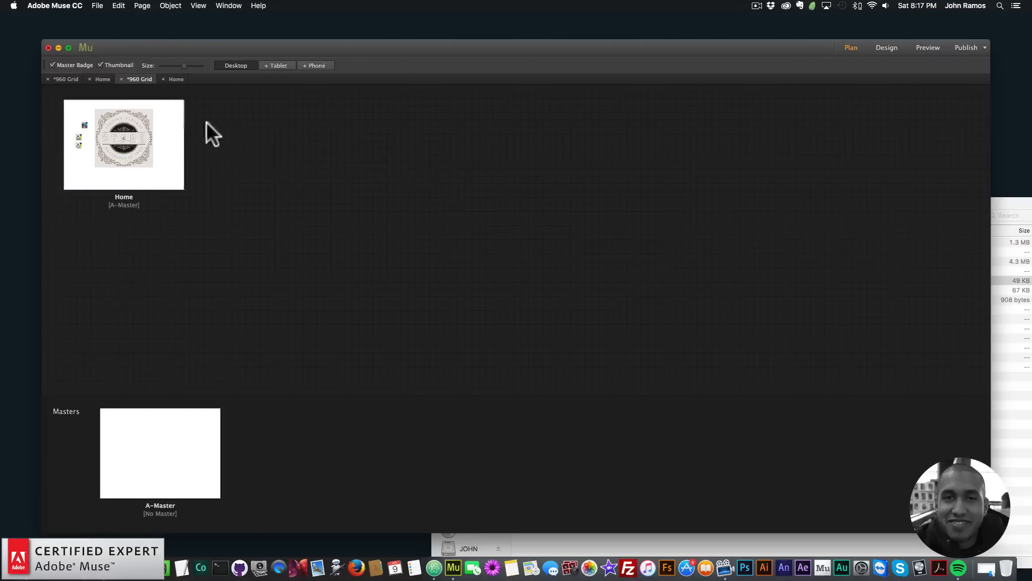
right_click(144, 135)
click(168, 158)
right_click(287, 136)
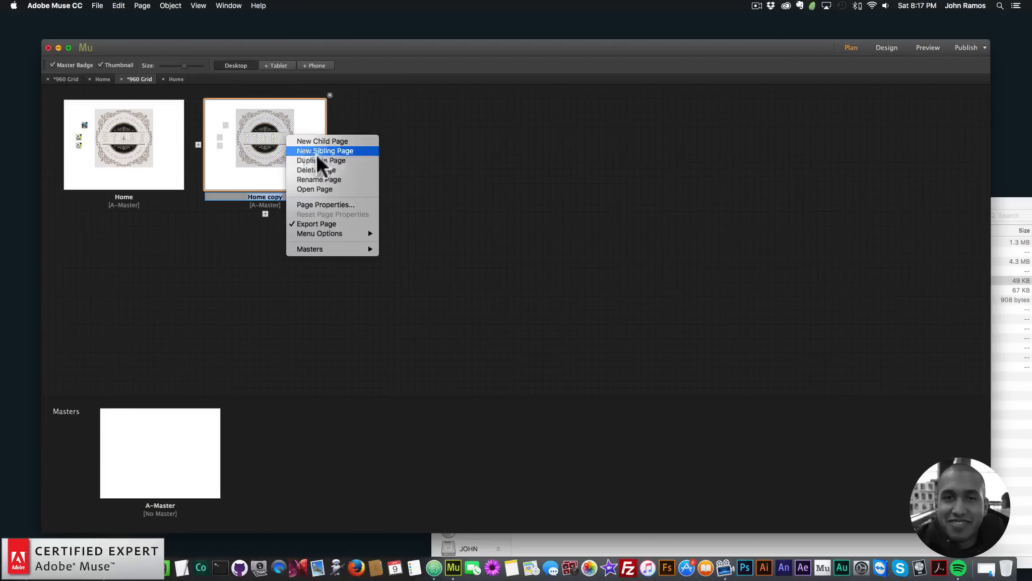
click(324, 161)
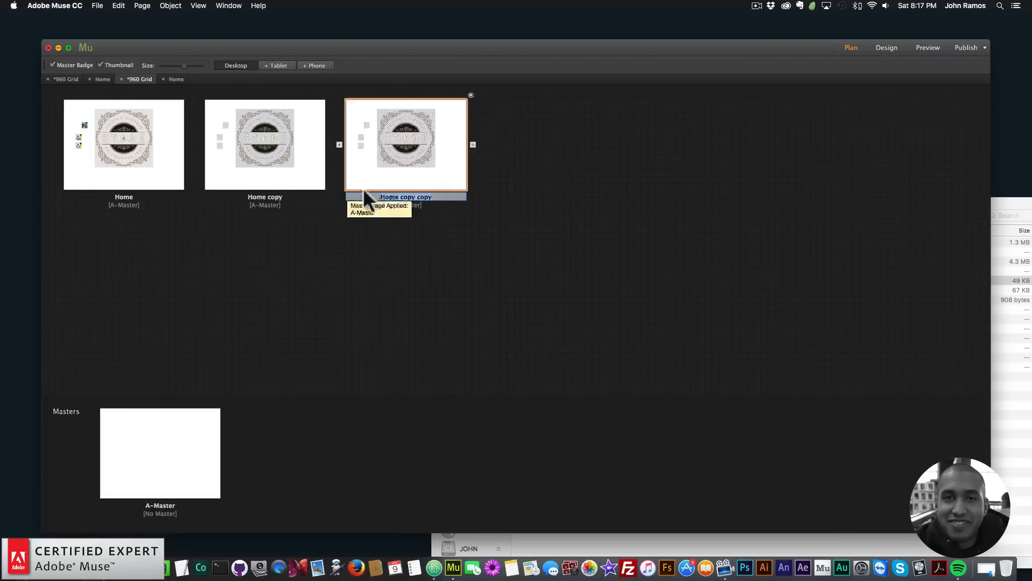
Step: Rename the first copy of the Home page to Full-Width Video
double_click(284, 192)
text(Full)
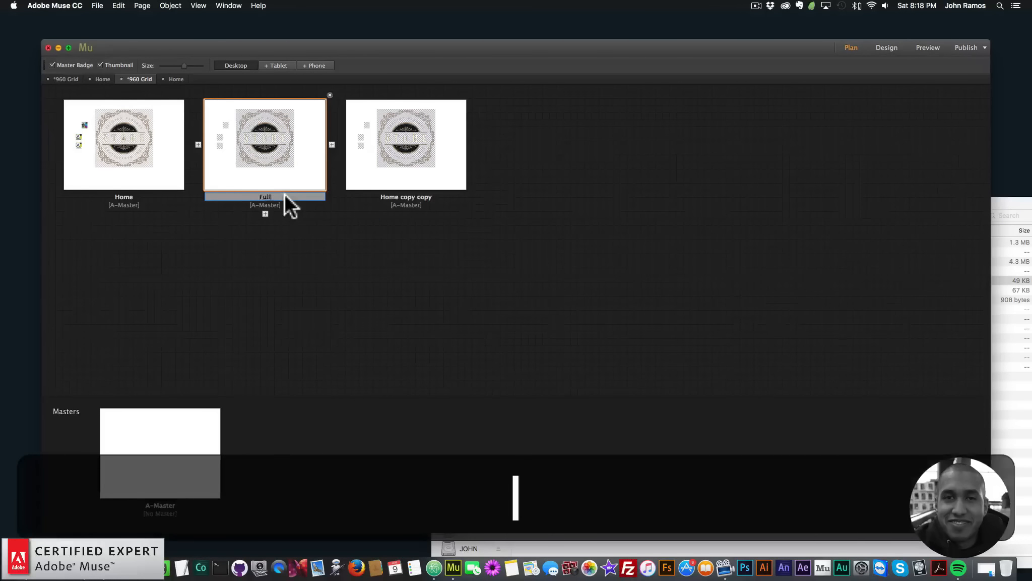
text(-Width Video)
key(Return)
Step: Rename the second copy of the Home page to Custom Size Video
click(397, 204)
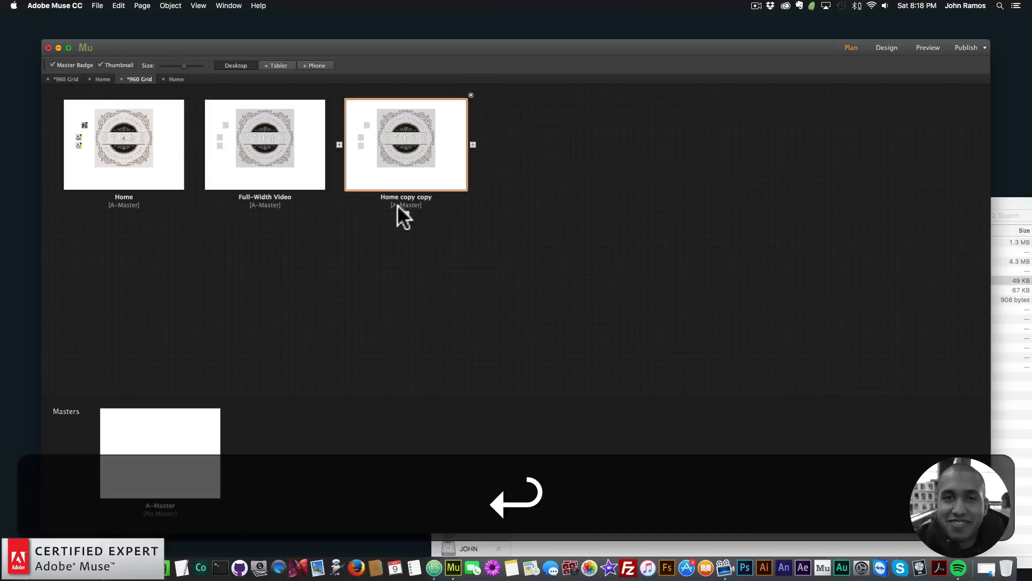
double_click(405, 195)
text(Custo)
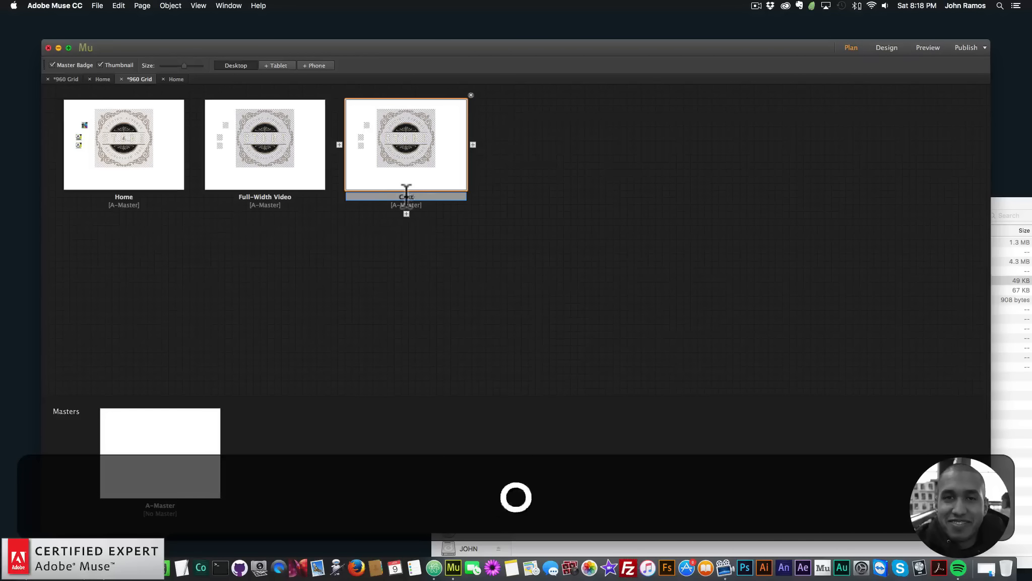
text(m Size Video)
key(Return)
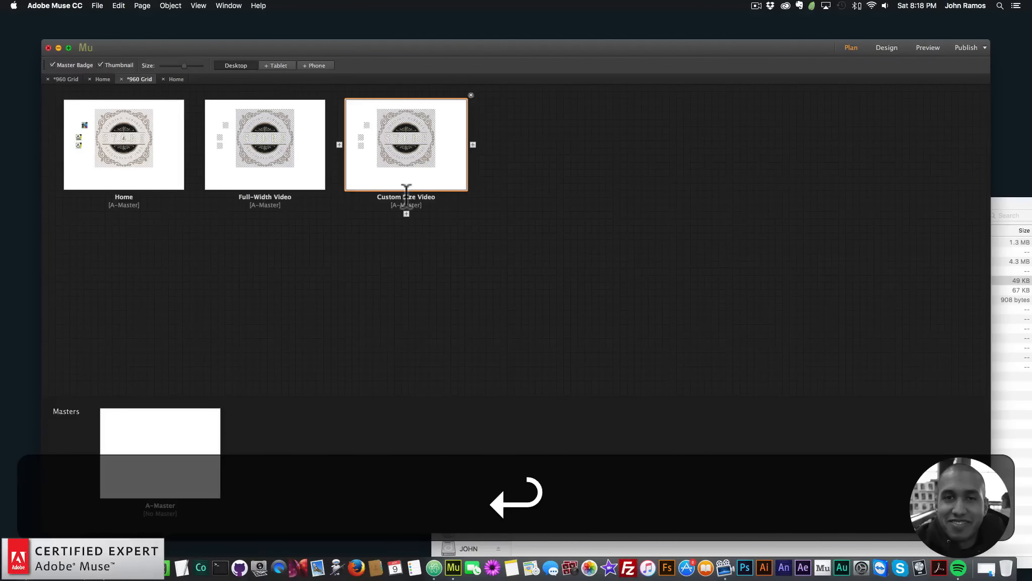
Step: Open the Full-Width Video page for editing
double_click(276, 146)
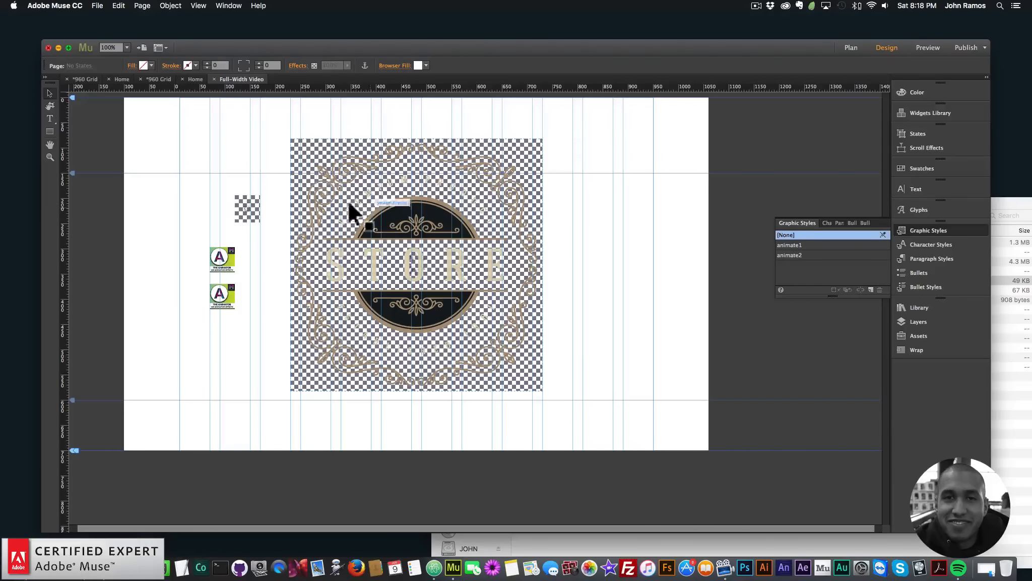
Step: Delete the logo image and all widgets from the page
click(597, 358)
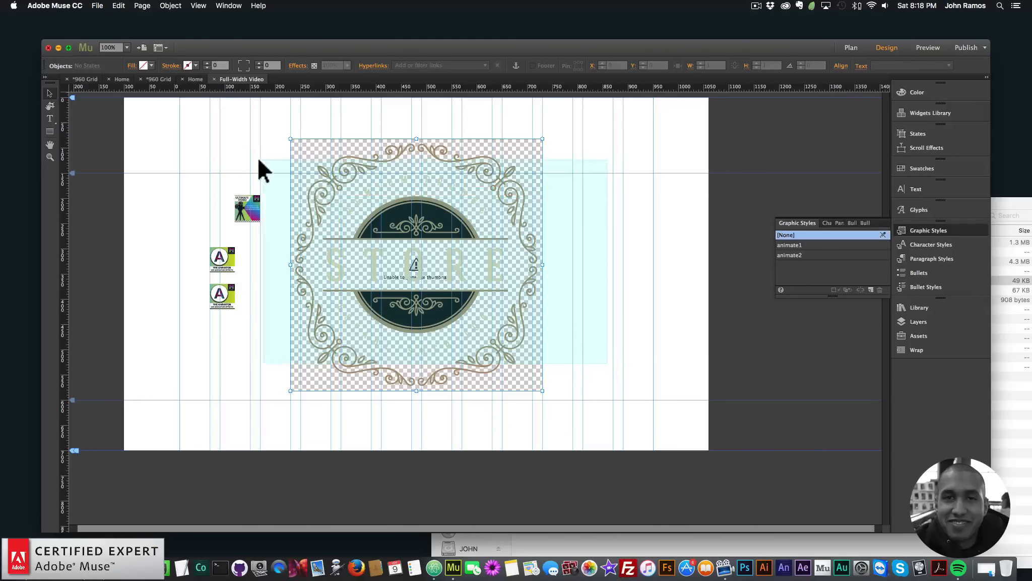
key(BackSpace)
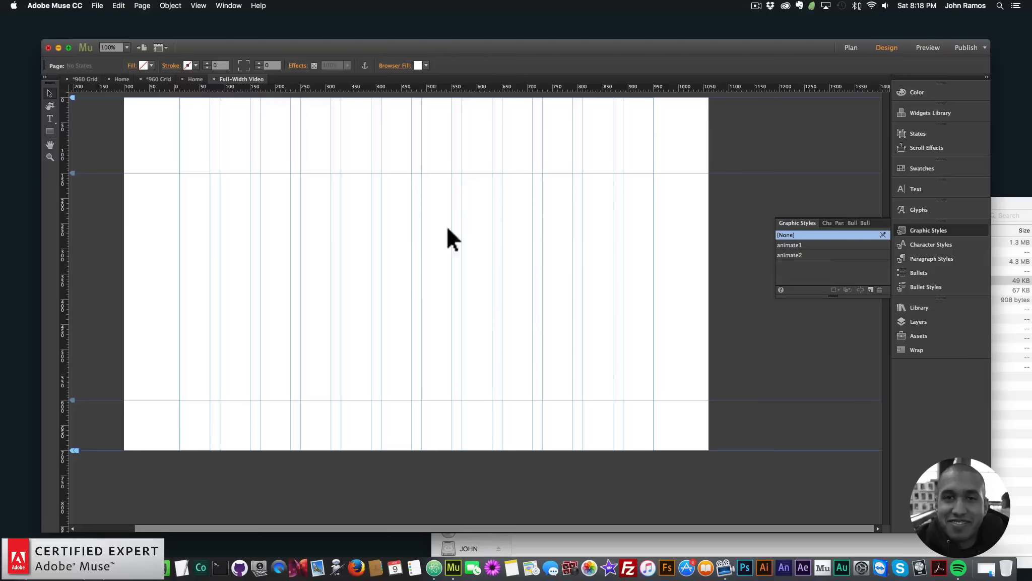
click(945, 227)
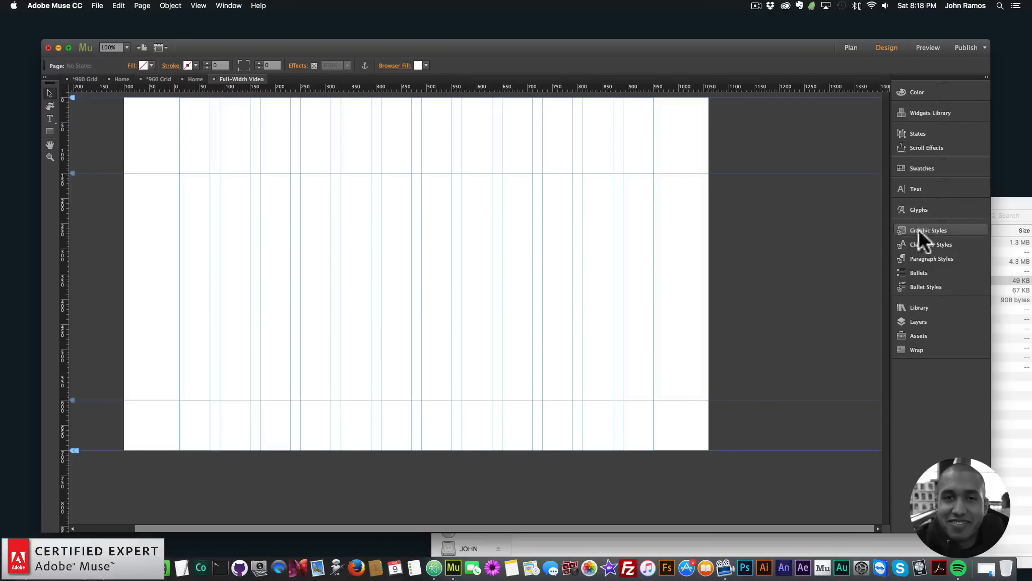
Step: Place the Full-Width Video widget from the Muse For You – Ultimate Video Widget – 1.1 library on the page
click(918, 306)
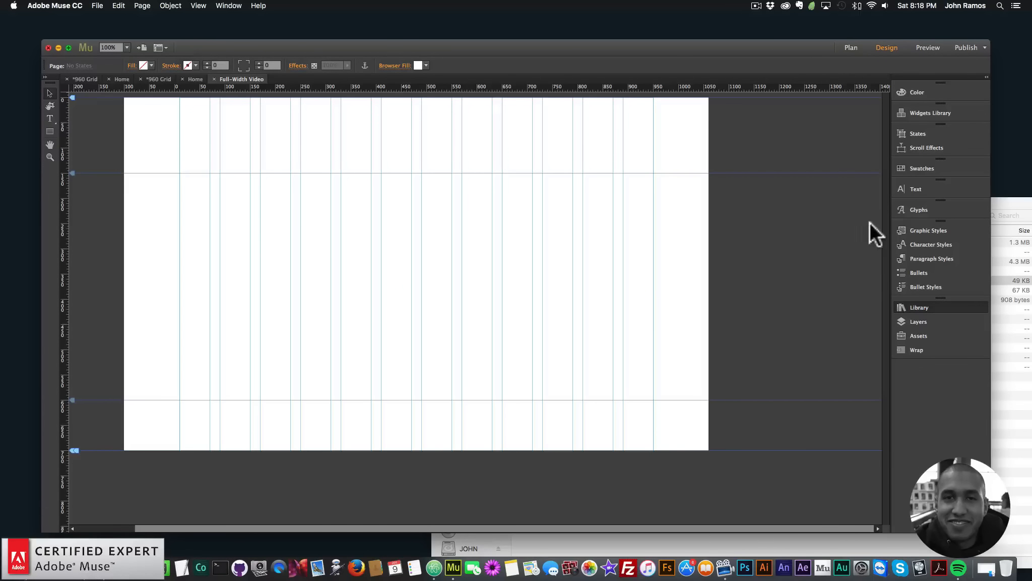
drag(885, 187, 882, 454)
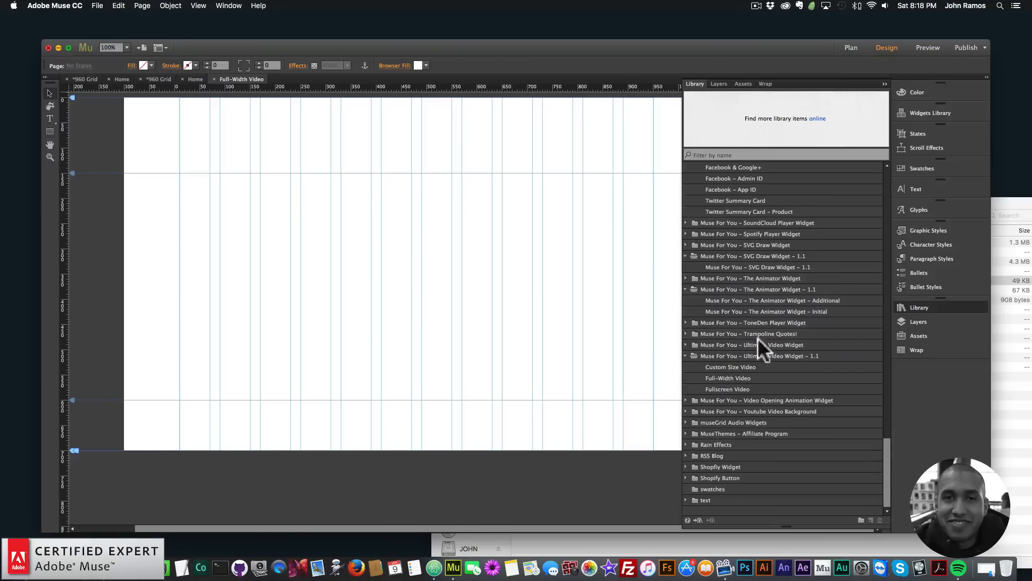
click(728, 378)
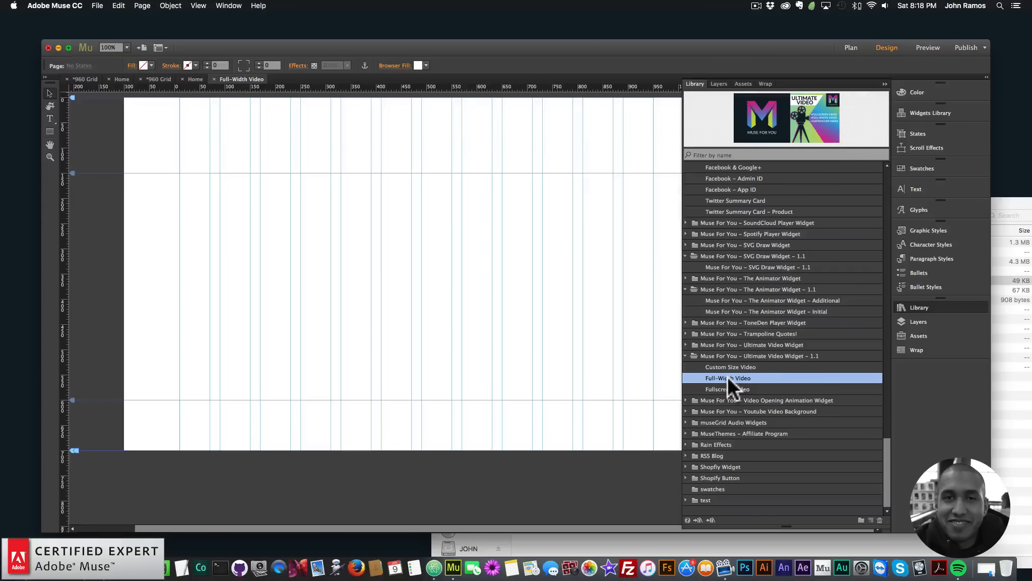
drag(728, 376, 223, 191)
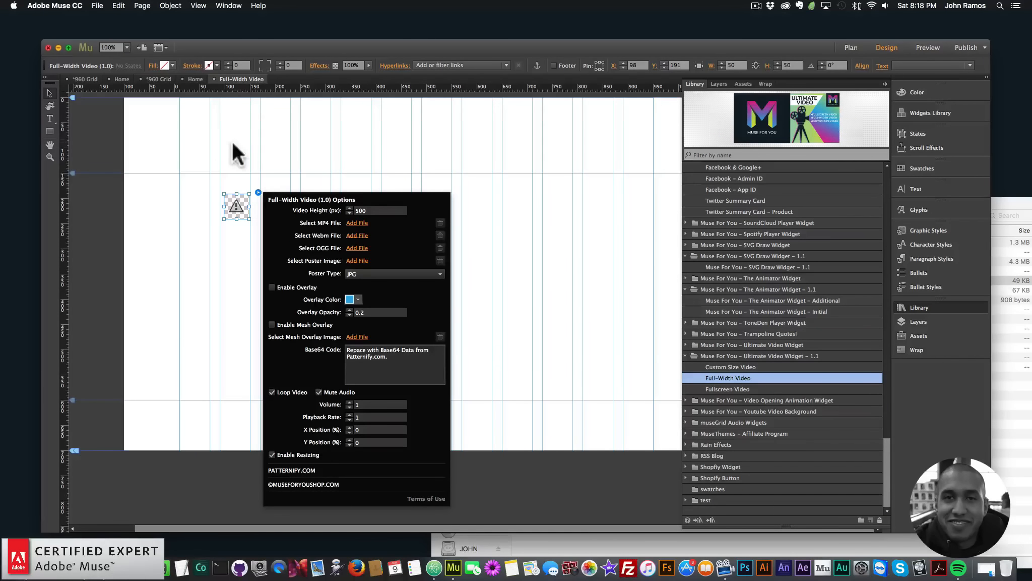
click(921, 307)
Step: Assign the MP4, Webm and OGG versions of Boxplant720.mov and the JPG poster image from the example folder to the video widget
click(258, 192)
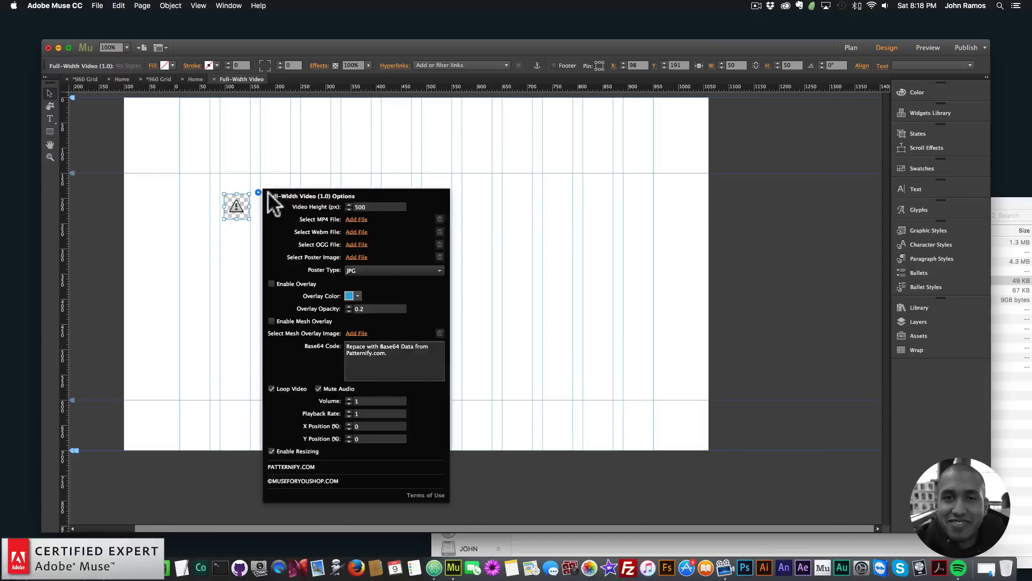
click(357, 220)
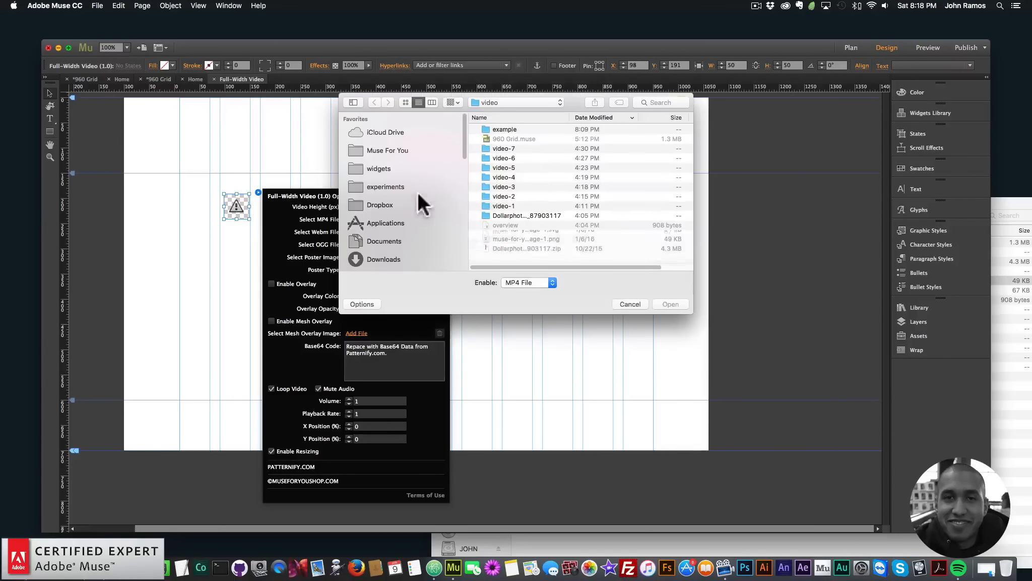
double_click(504, 130)
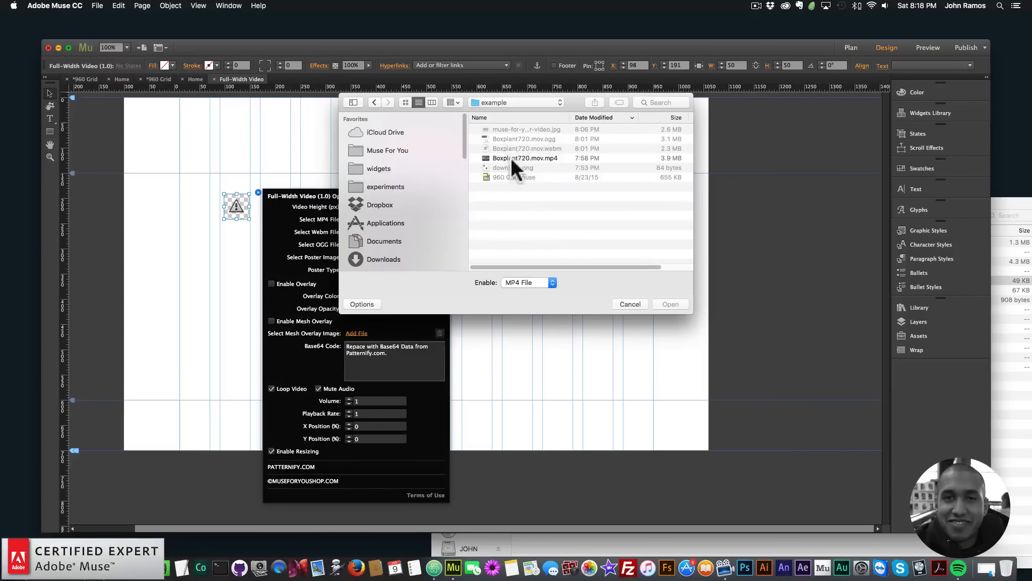
double_click(510, 157)
click(357, 232)
click(511, 148)
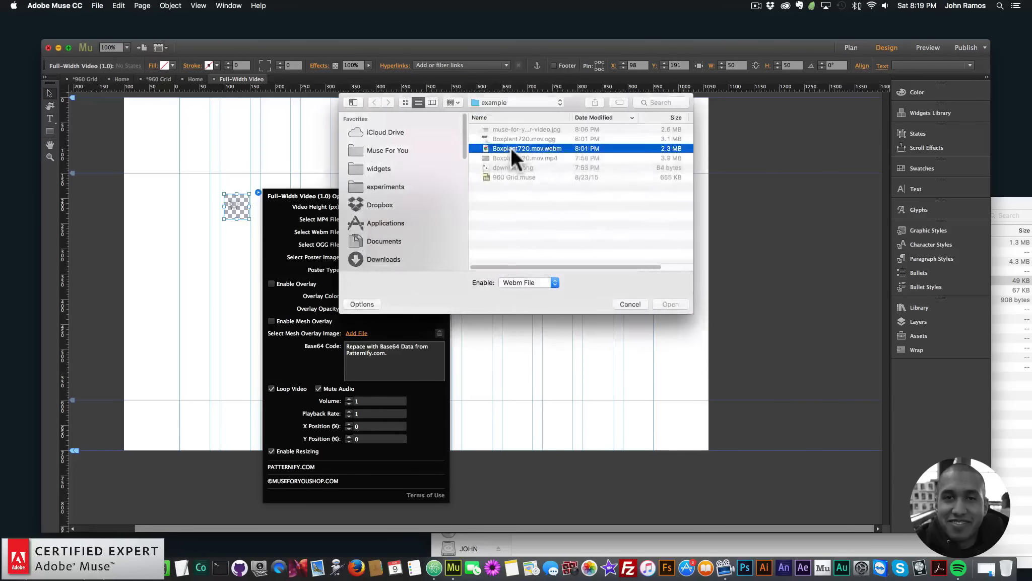
double_click(511, 148)
click(357, 244)
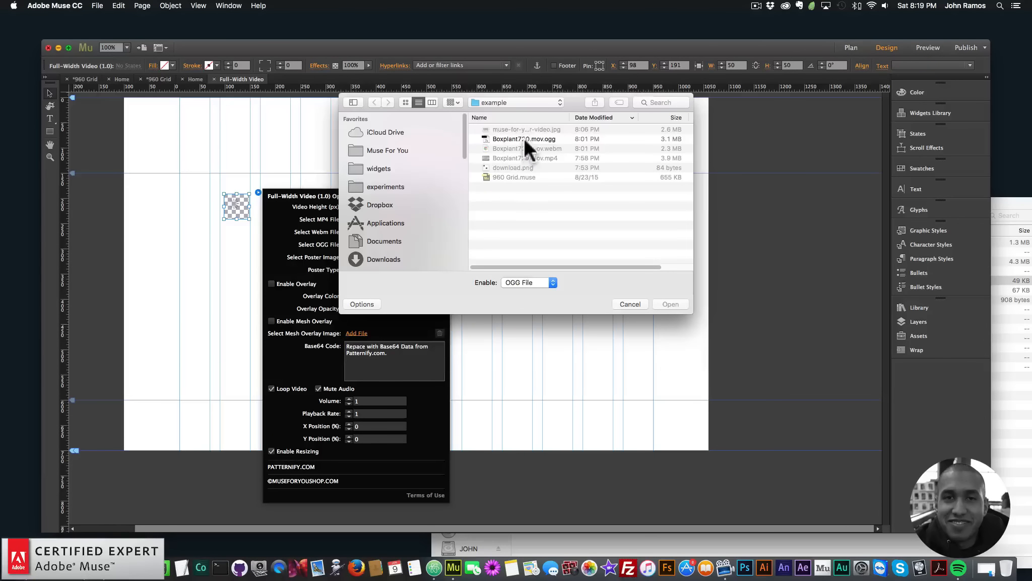
double_click(523, 138)
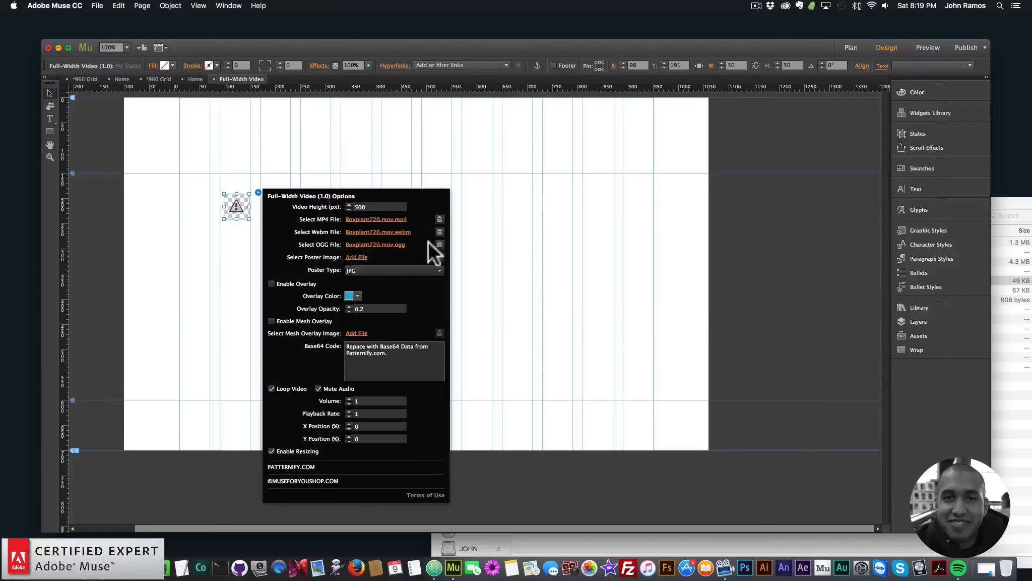
click(357, 257)
double_click(517, 125)
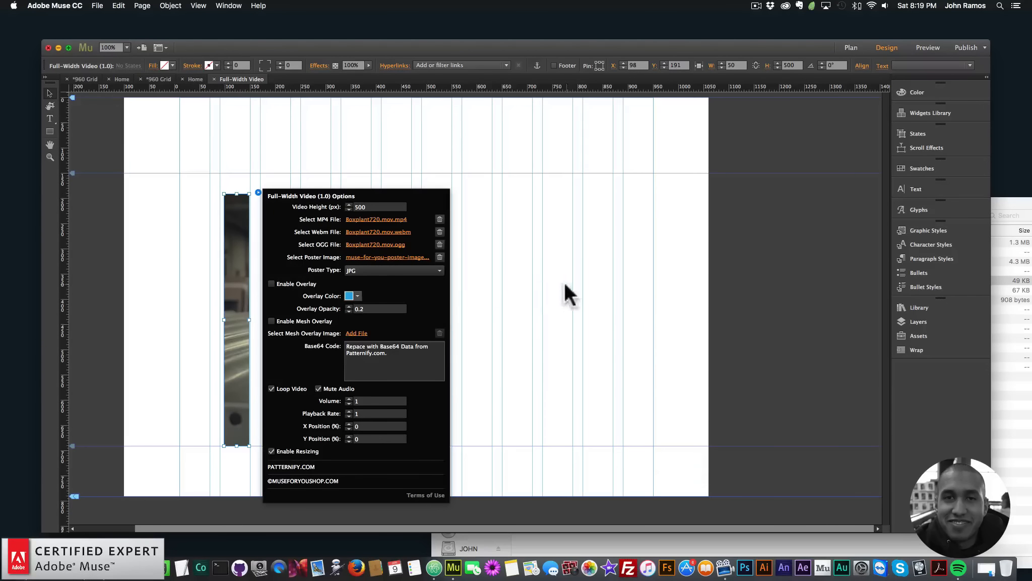
Step: Move the video widget up to about Y 85, widen it to about 784 px and centre it horizontally on the page
drag(238, 272, 243, 218)
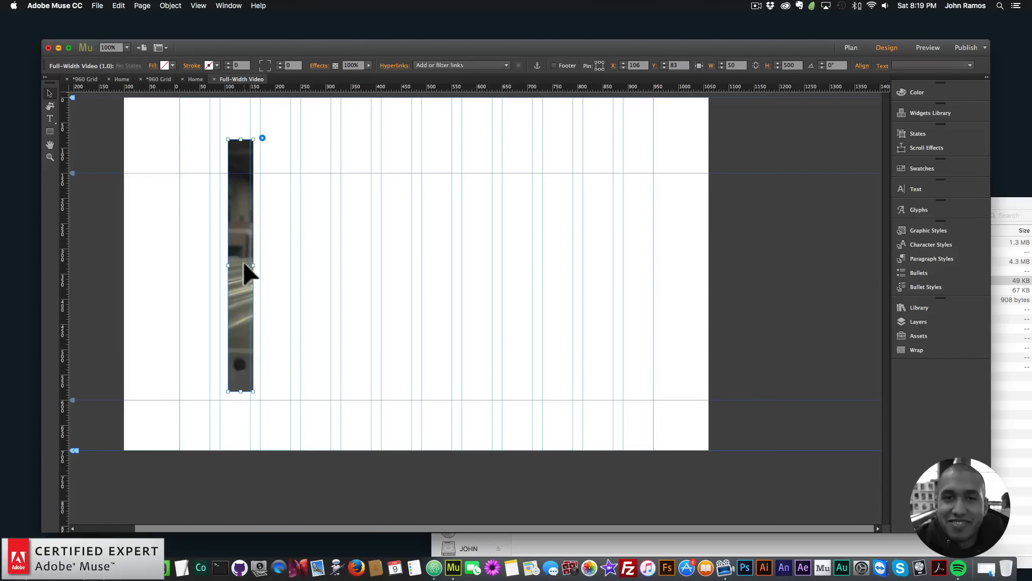
drag(253, 266, 624, 264)
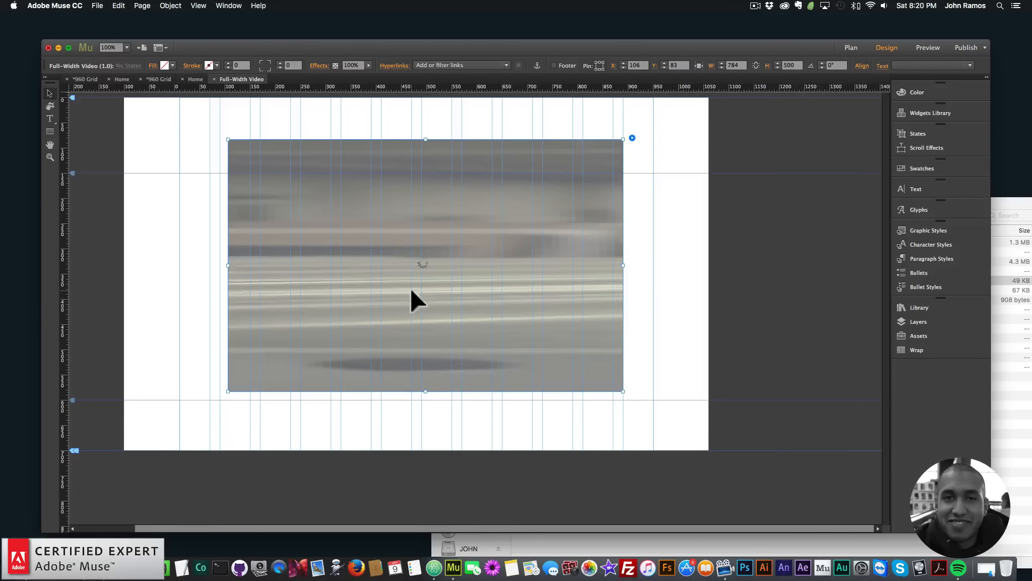
drag(467, 282, 439, 252)
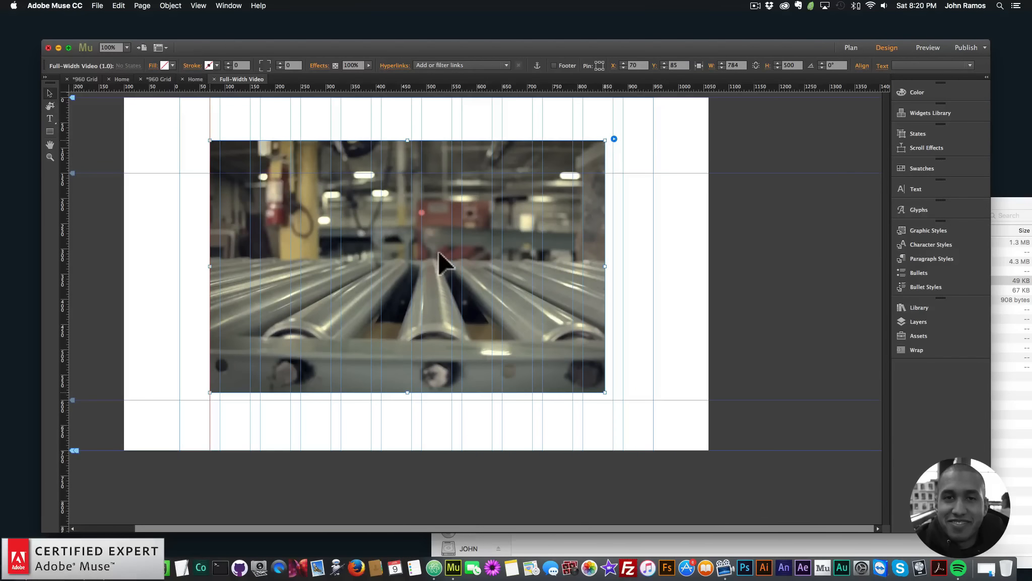
click(862, 65)
click(883, 92)
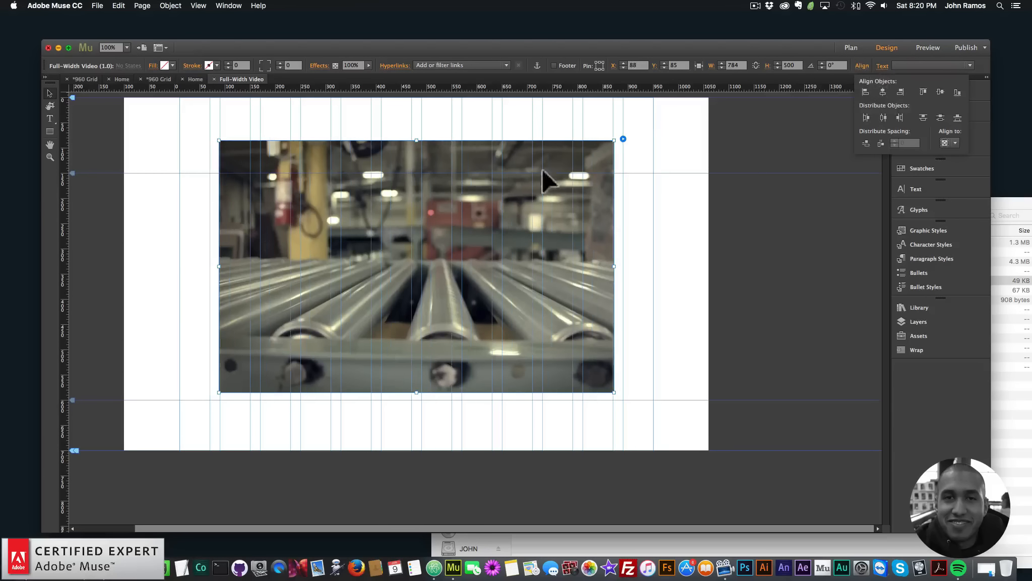
Step: Preview the centred video page in the browser and return to the page design
click(98, 6)
click(126, 164)
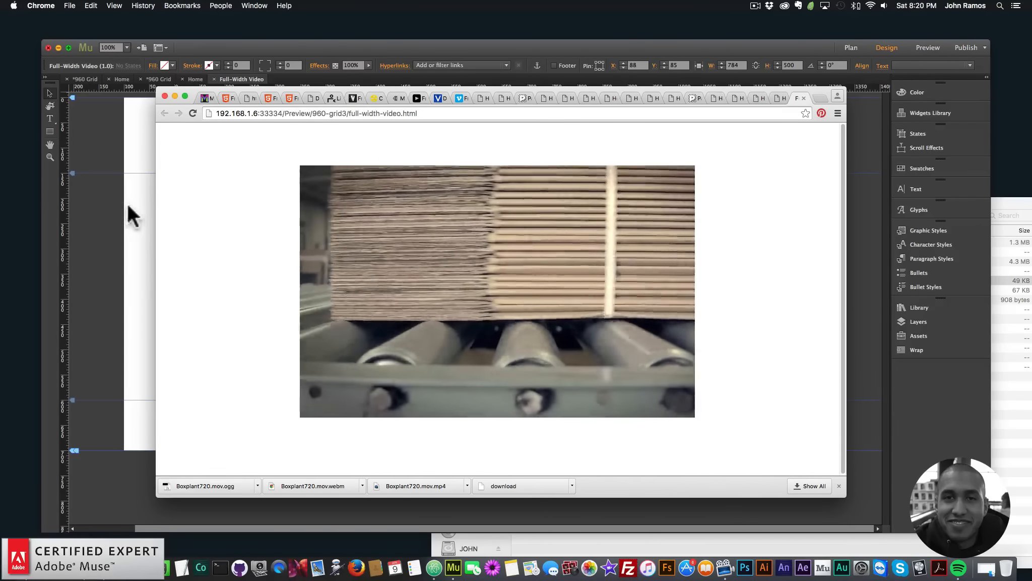
click(128, 203)
Step: Set the full-width video's height to 300 px
click(623, 138)
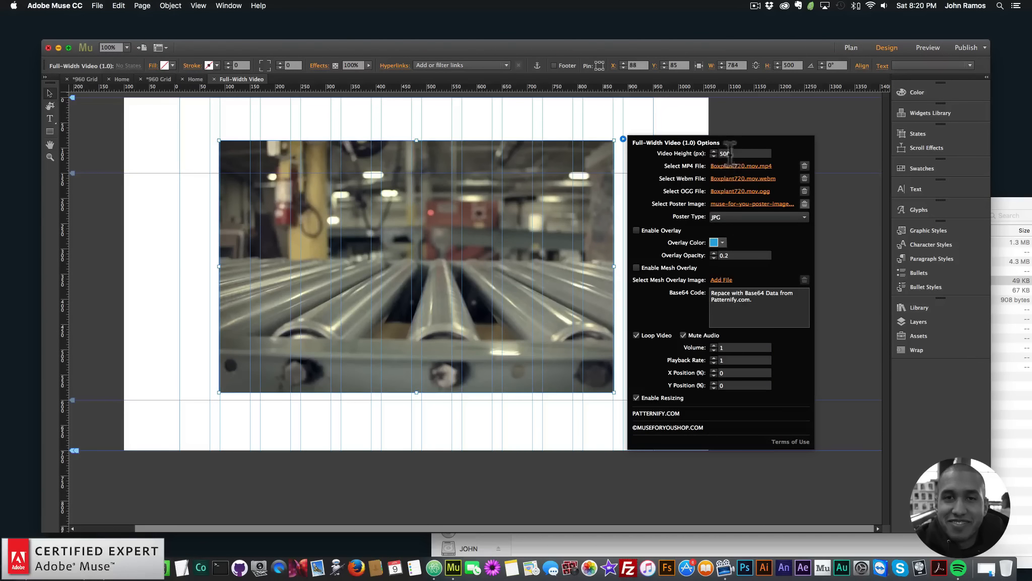
double_click(737, 153)
text(3000)
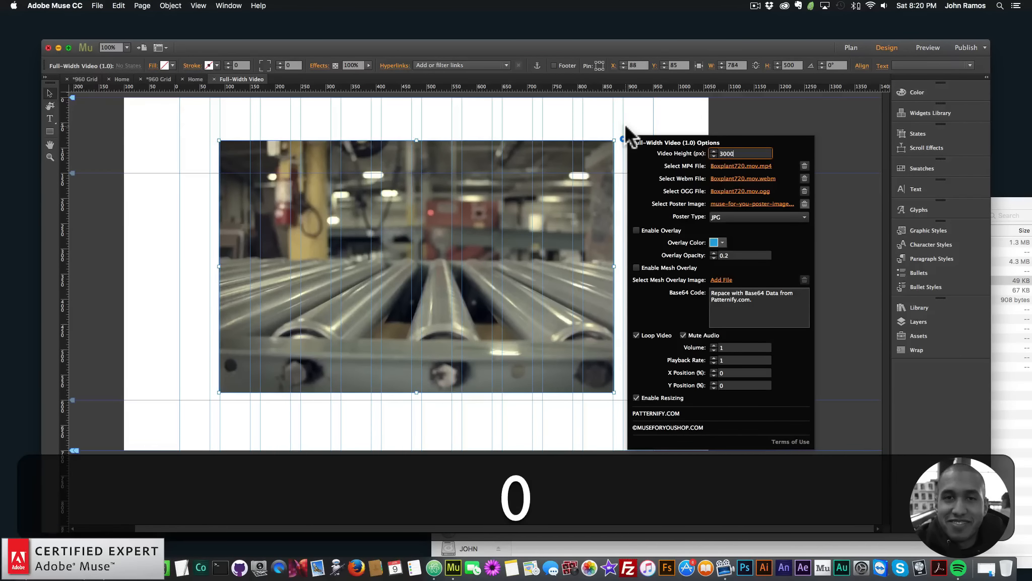
key(Return)
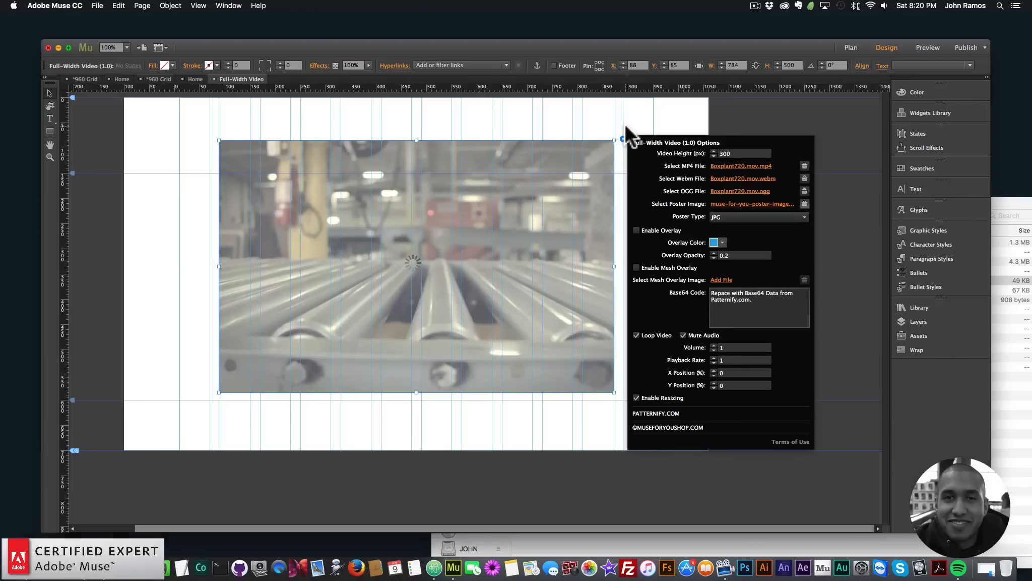
click(498, 207)
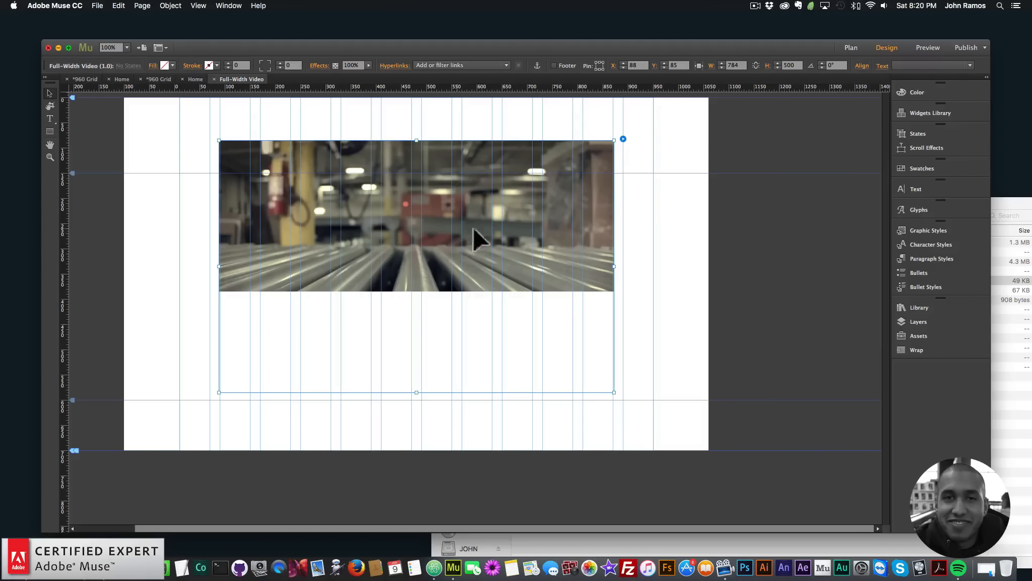
Step: Stretch the video widget to 100% browser width, shrink its frame to 300 px high and move it to Y 0
click(697, 65)
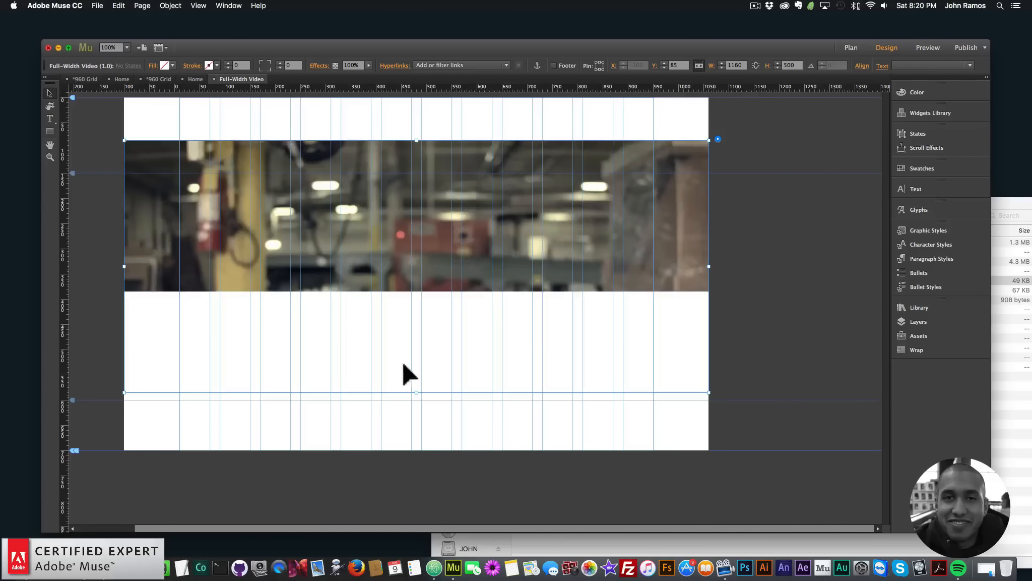
drag(416, 392, 417, 243)
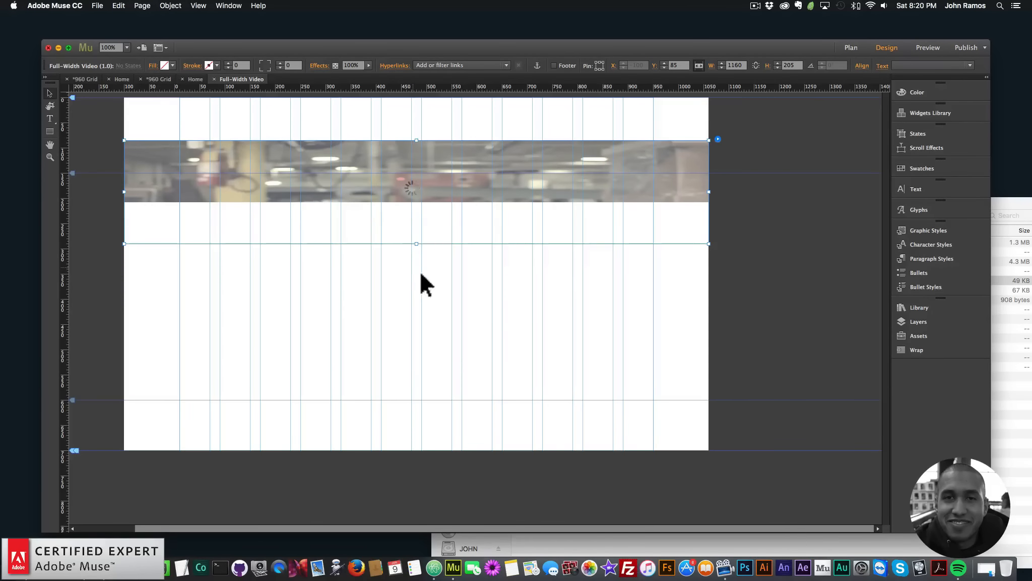
drag(403, 216, 403, 183)
Step: Preview the page with the browser-wide video in the browser and return to the page design
click(98, 6)
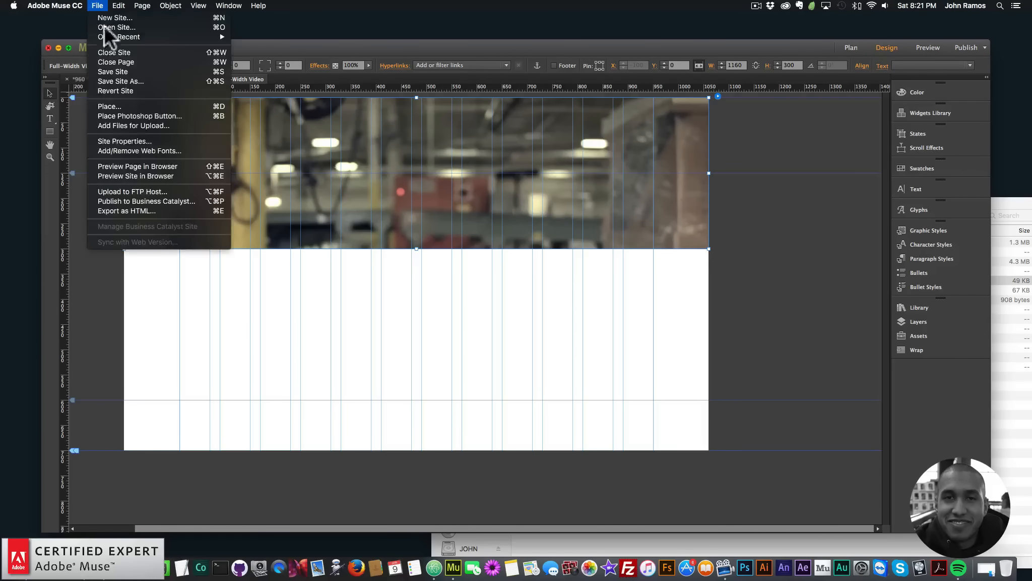
click(132, 164)
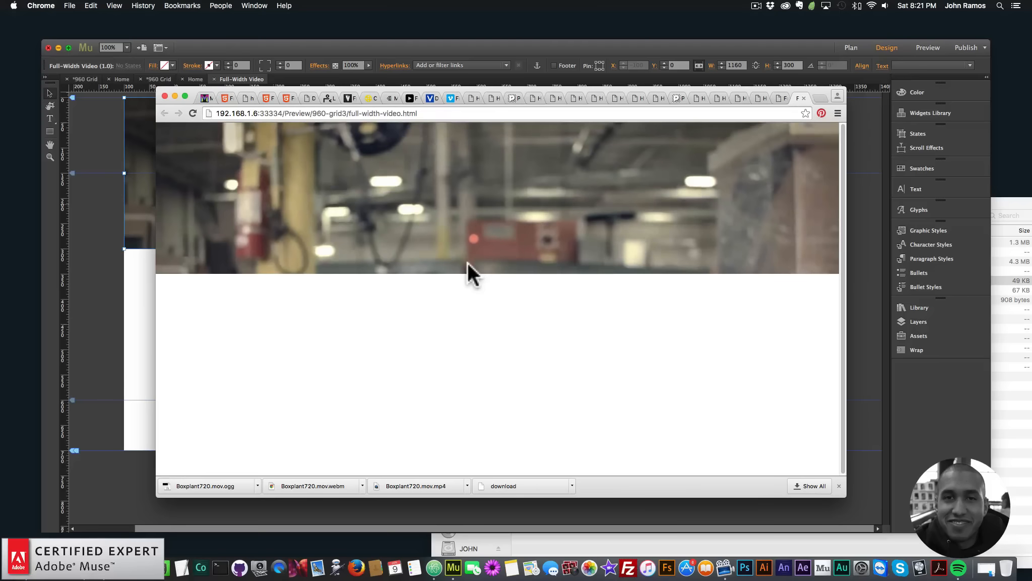
click(132, 149)
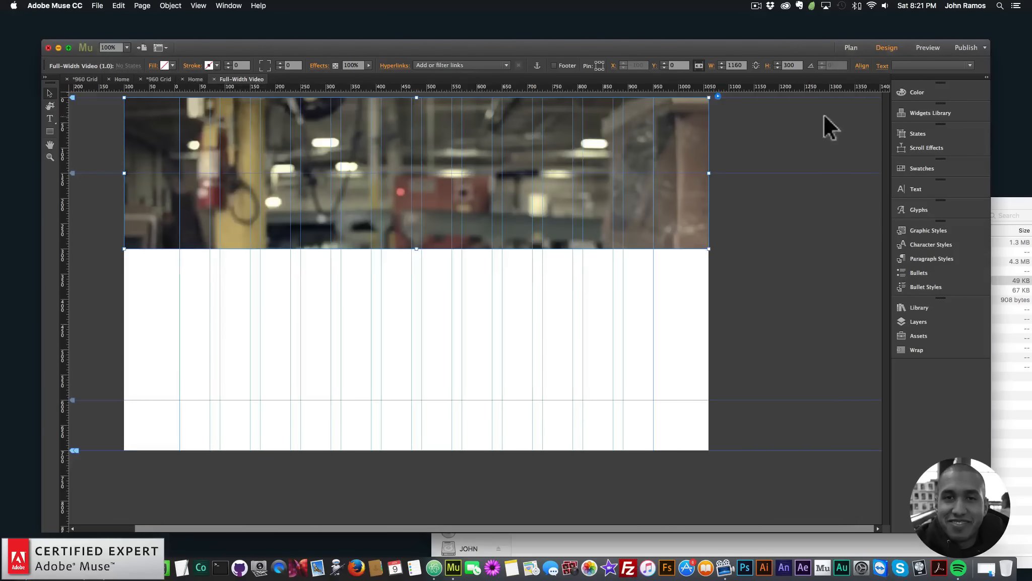
Step: Try vertical position values of 80% and 60% for the full-width video
click(718, 97)
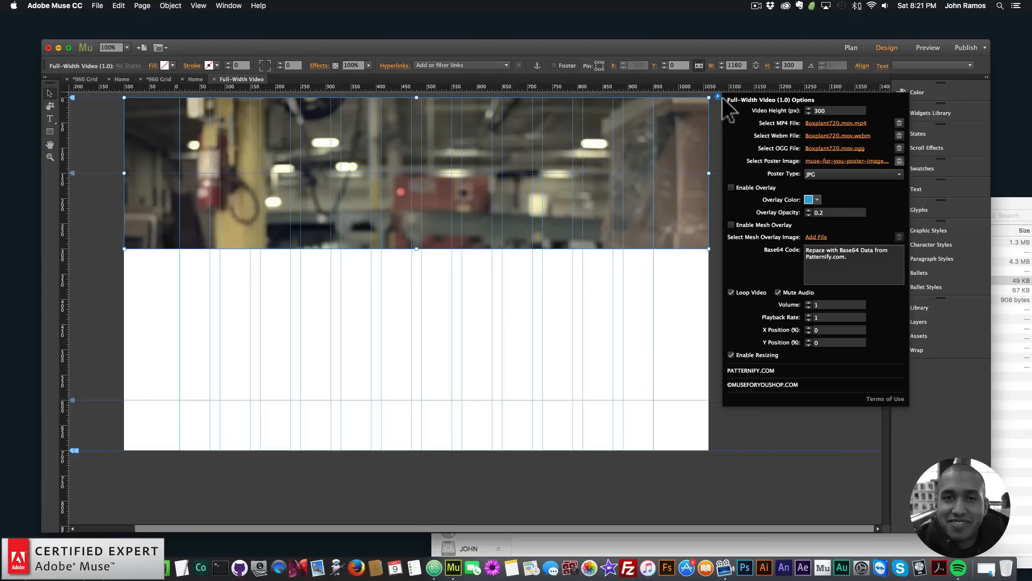
click(813, 343)
text(80)
key(Return)
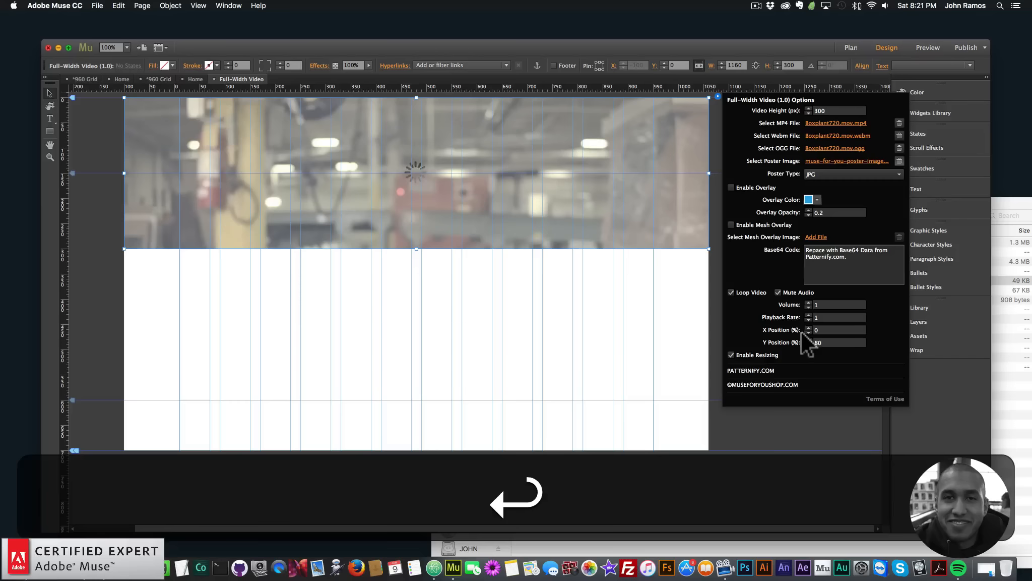
click(777, 341)
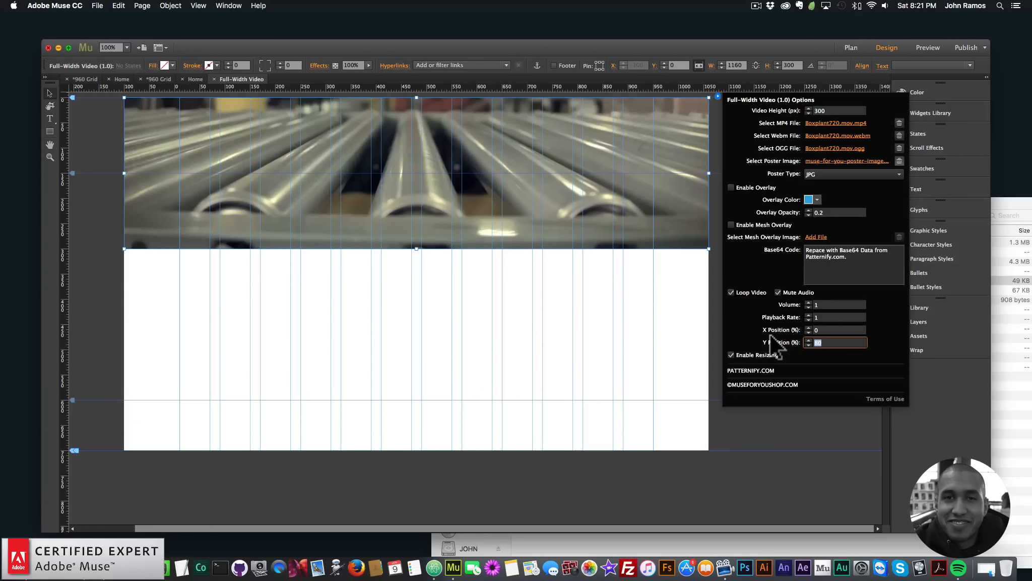
text(60)
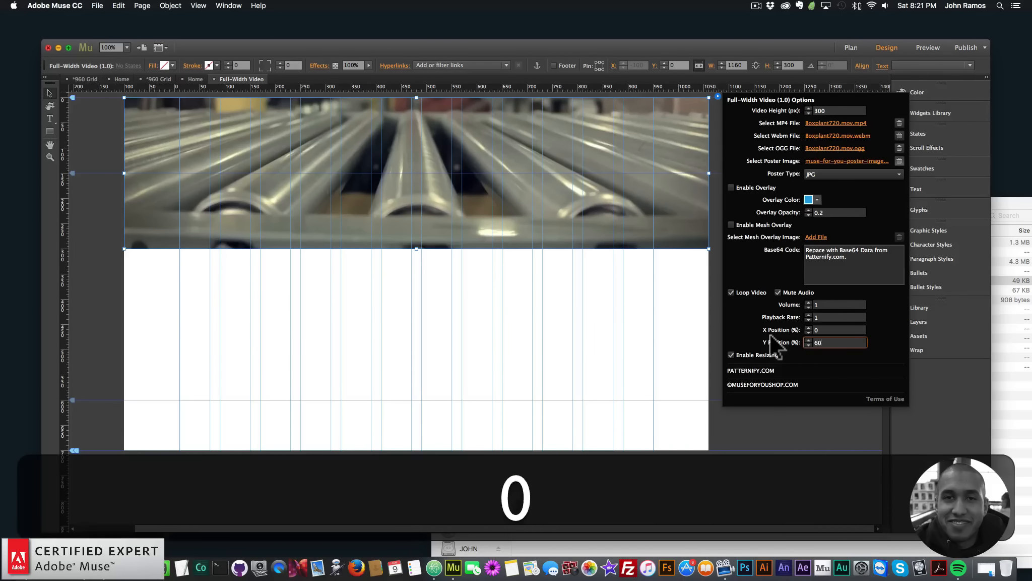
key(Return)
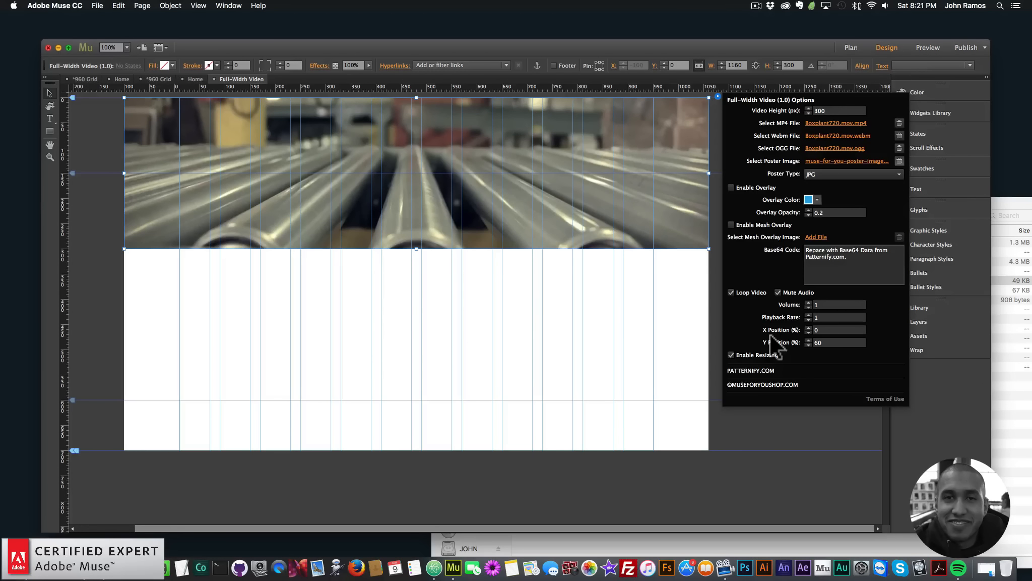
Step: Set the full-width video's Y Position to 45%
click(842, 342)
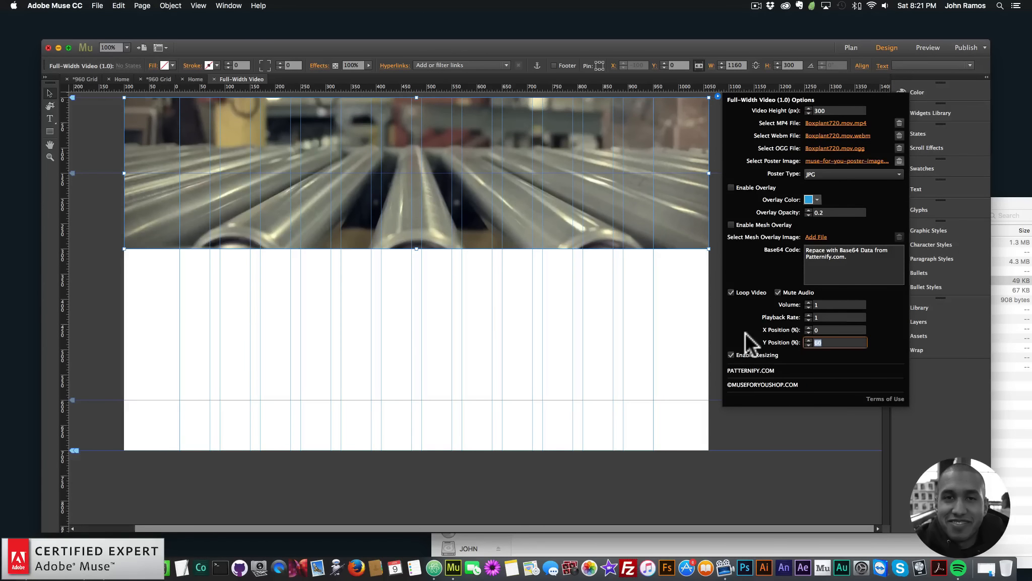
text(45)
key(Return)
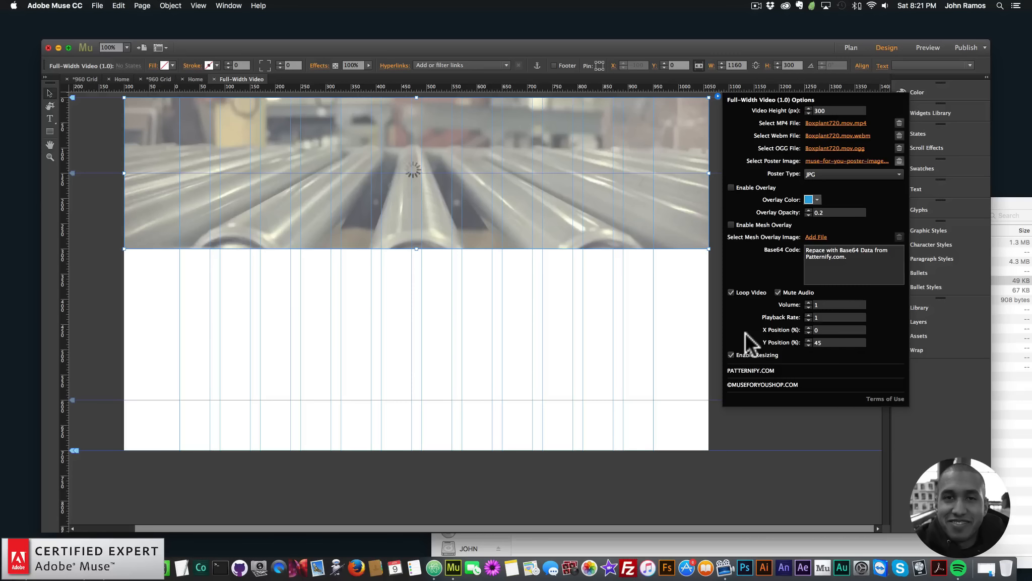
Step: Preview the page with the repositioned full-width video in the browser and return to the page design
click(468, 302)
click(97, 6)
click(119, 166)
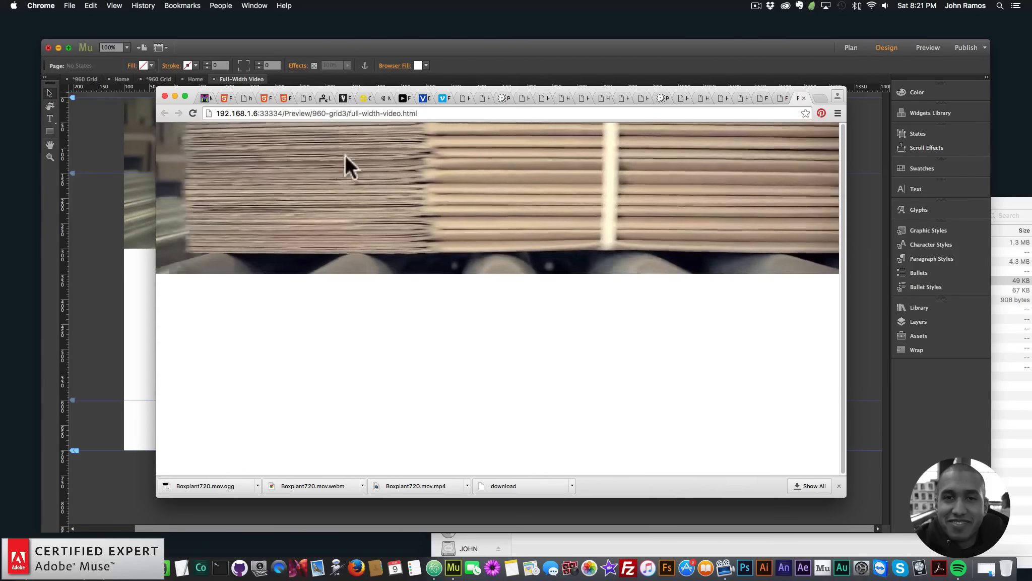
click(71, 180)
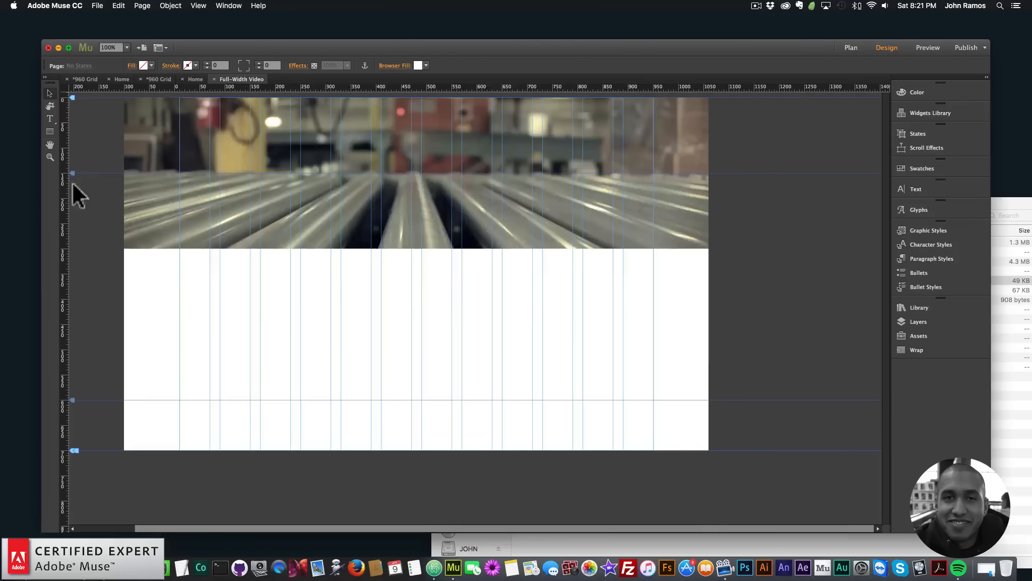
Step: Add a text frame reading "HEADER" over the upper middle of the full-width video
click(50, 118)
mouse_move(291, 140)
mouse_down()
mouse_move(569, 202)
mouse_move(564, 187)
mouse_up()
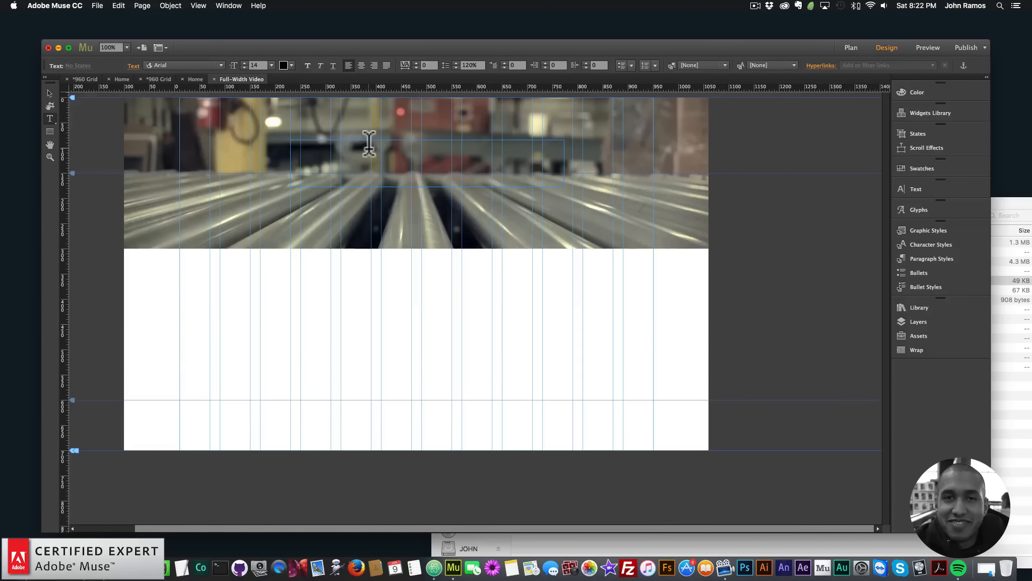
text(HEADER)
Step: Format the HEADER text in Lato, white, size 60, with centered alignment
key(shift+super+a)
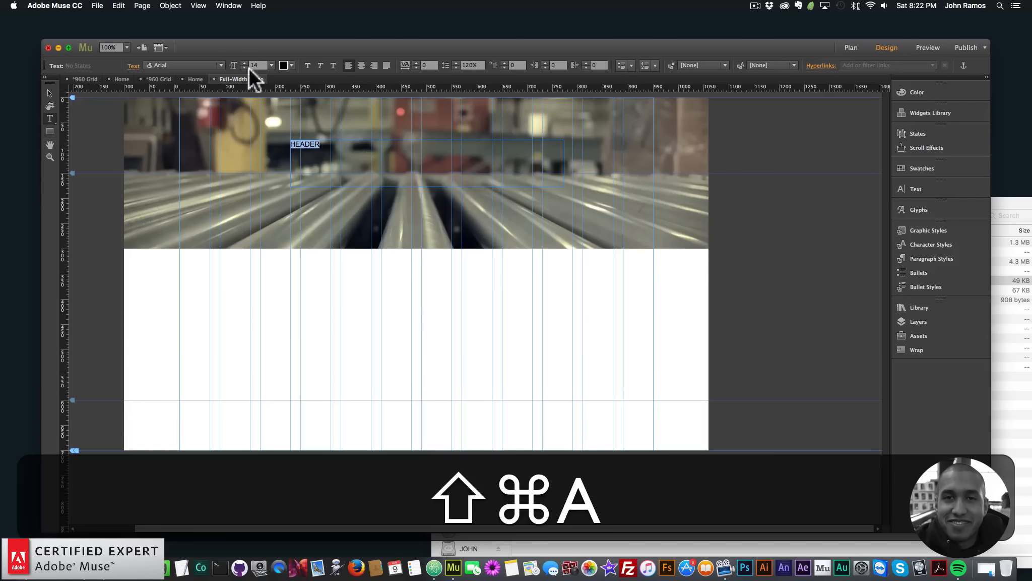
click(221, 64)
click(179, 108)
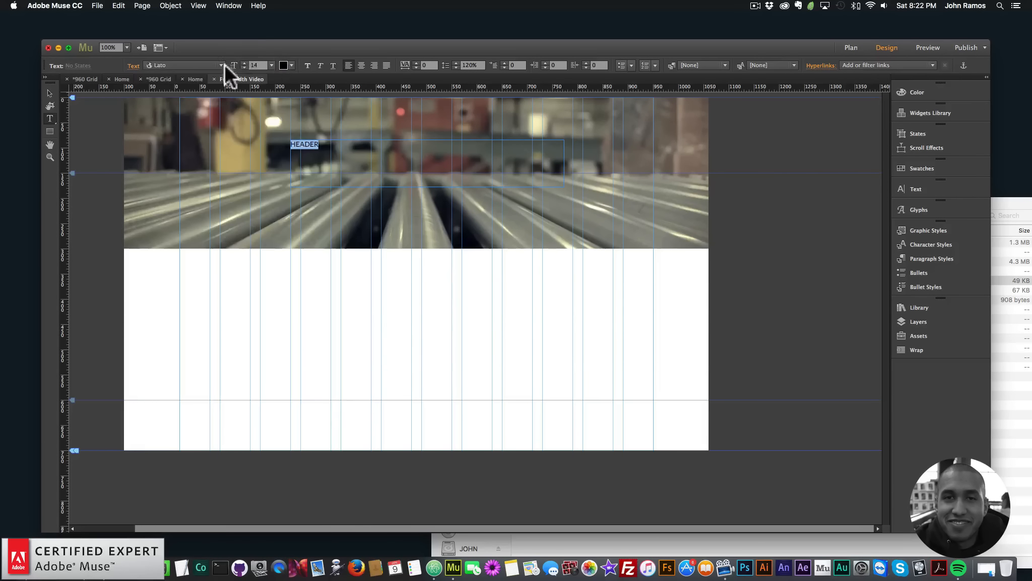
click(292, 65)
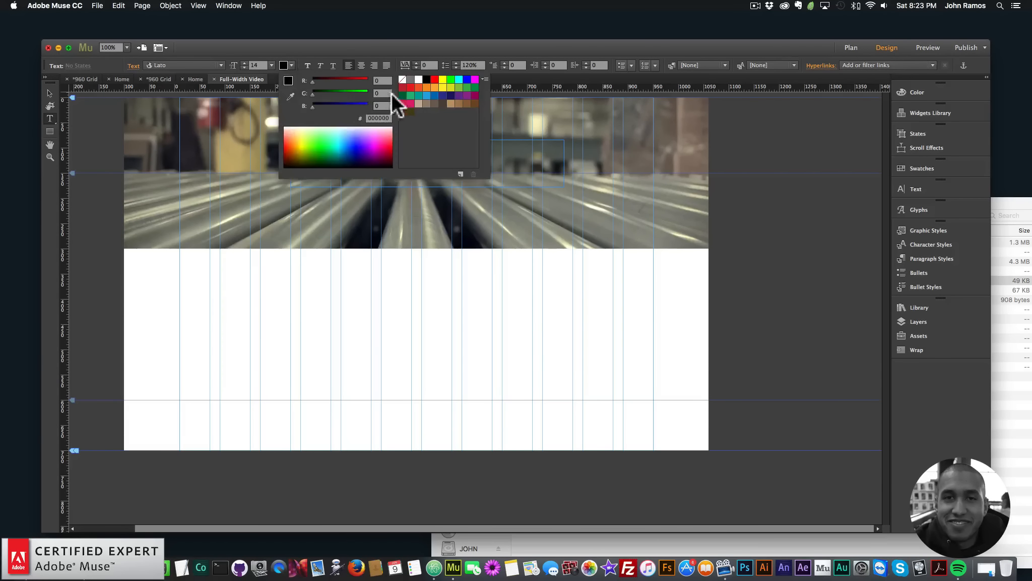
click(416, 78)
click(271, 65)
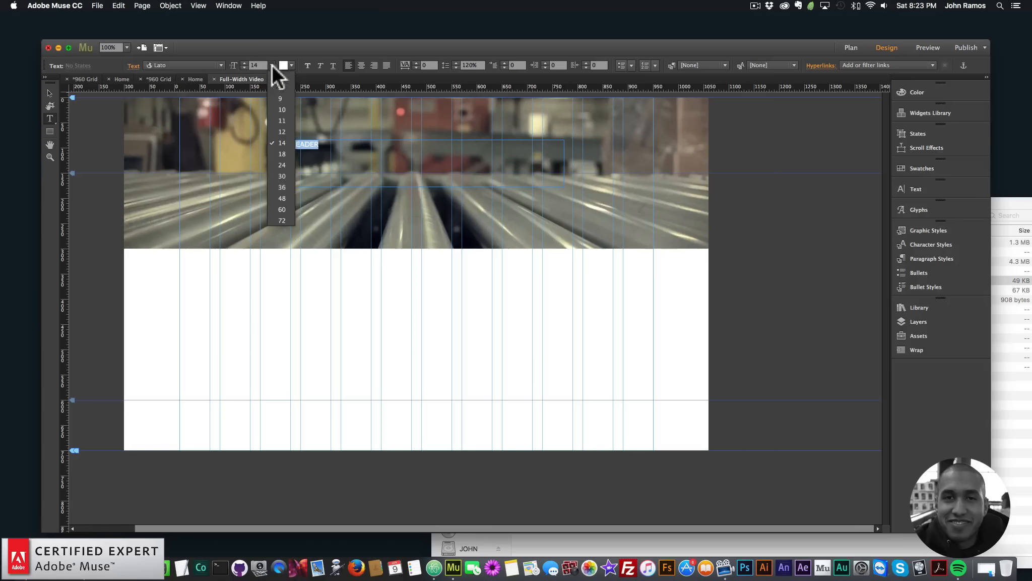
click(282, 208)
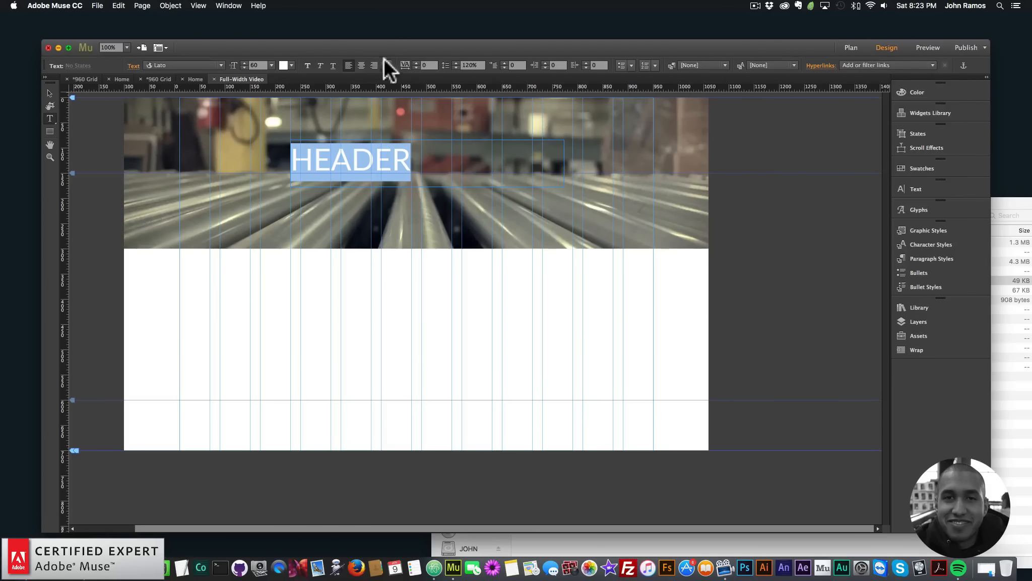
click(362, 65)
Step: Center the HEADER text frame horizontally on the page and move it down to Y 104
click(43, 94)
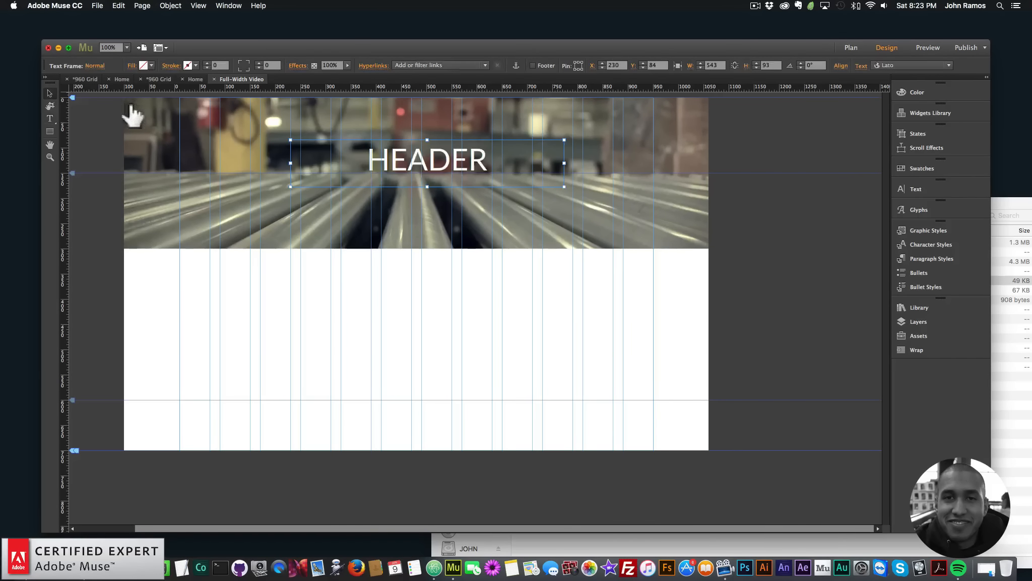
click(840, 66)
click(870, 93)
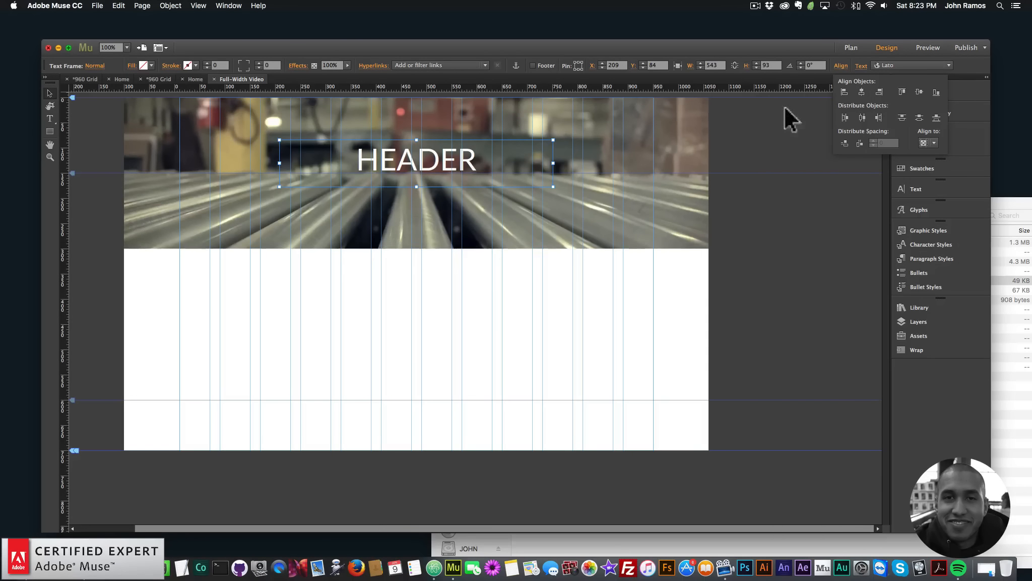
drag(441, 166, 442, 177)
click(841, 66)
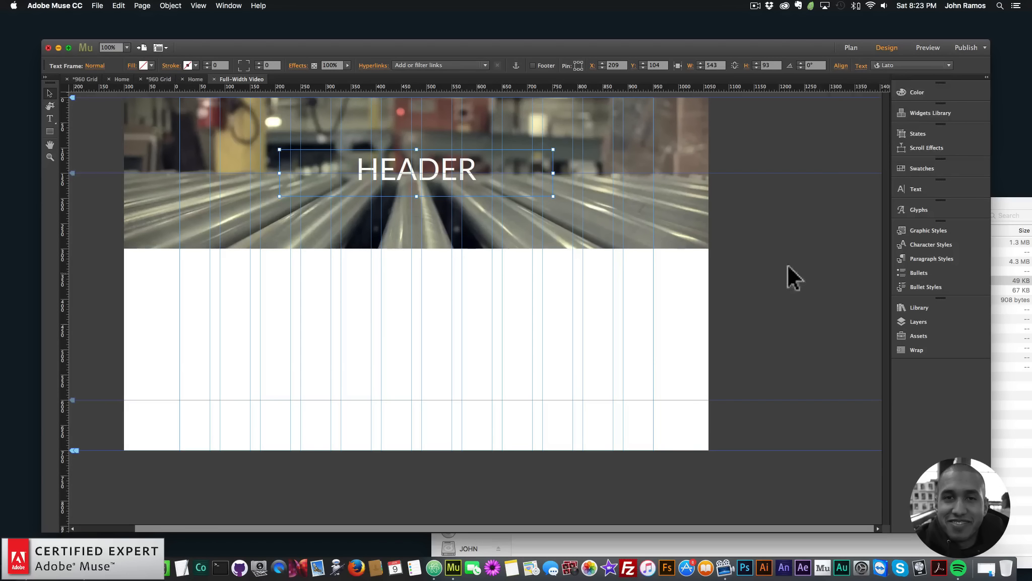
Step: Preview the page with the HEADER text over the video in the browser and return to the page design
click(98, 6)
click(131, 166)
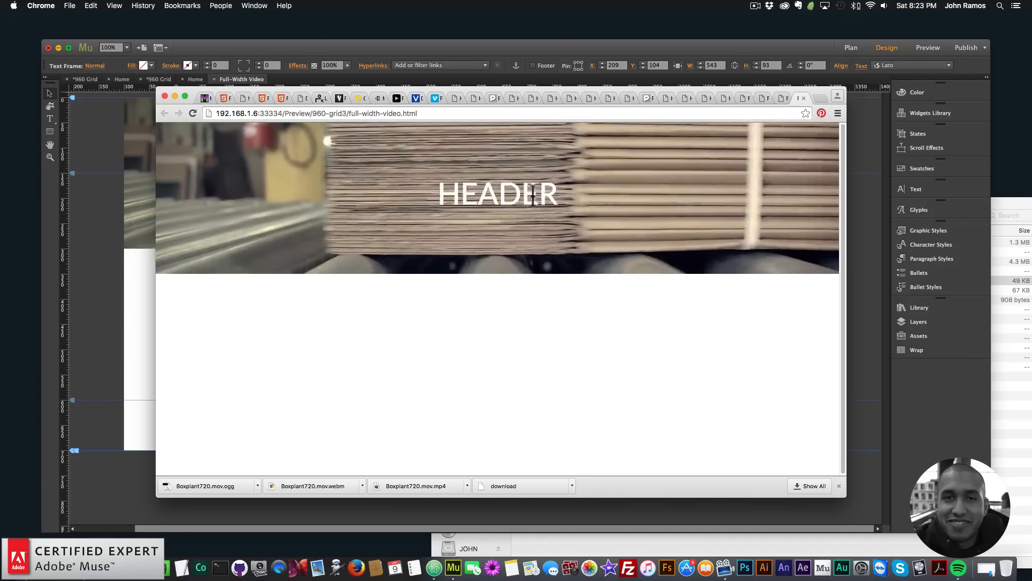
click(143, 282)
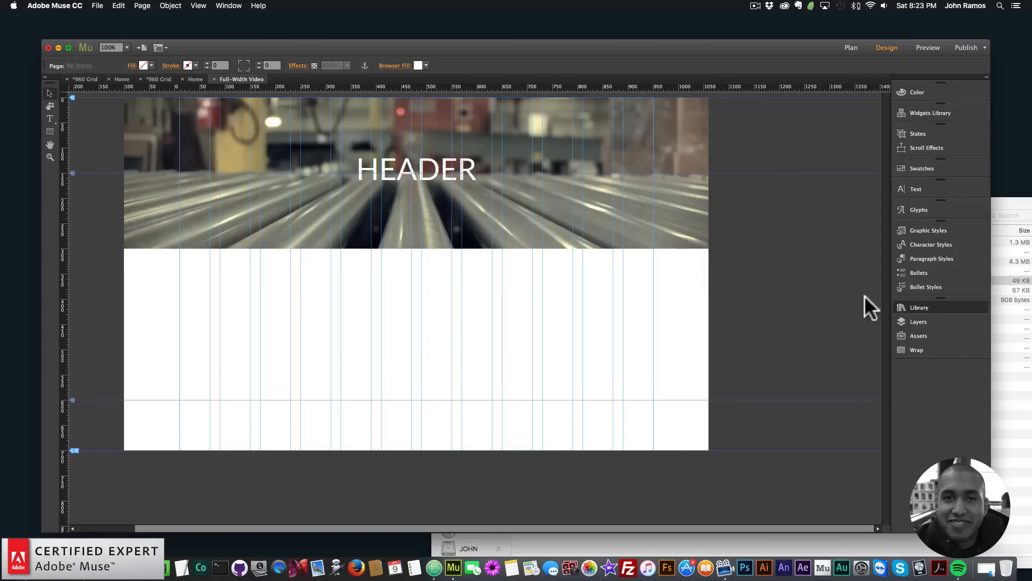
Step: Place the Muse For You Font Smoother Light Widget on the blank page area below the video
drag(885, 229, 889, 356)
click(685, 267)
click(723, 289)
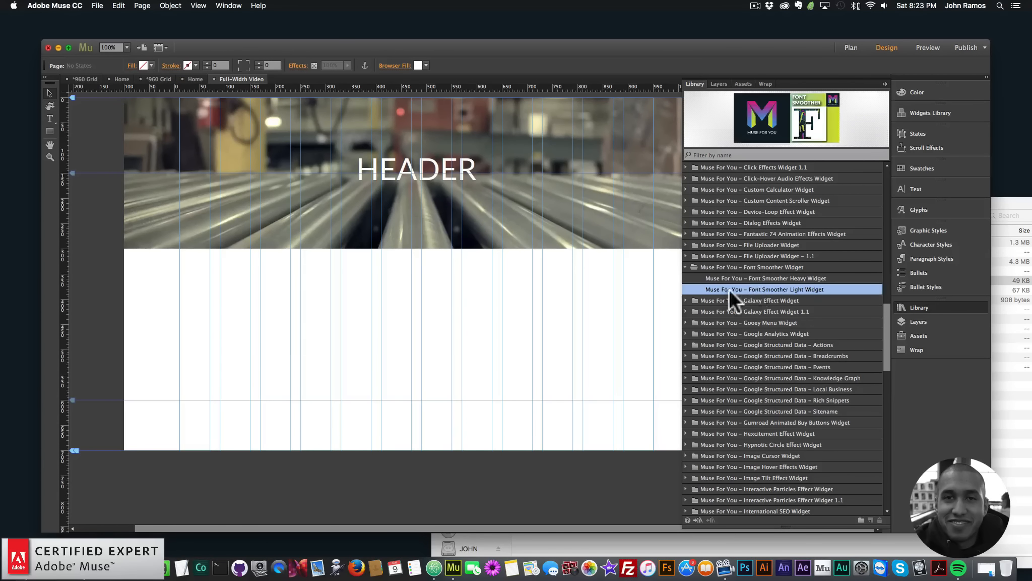
drag(727, 267, 190, 286)
click(330, 343)
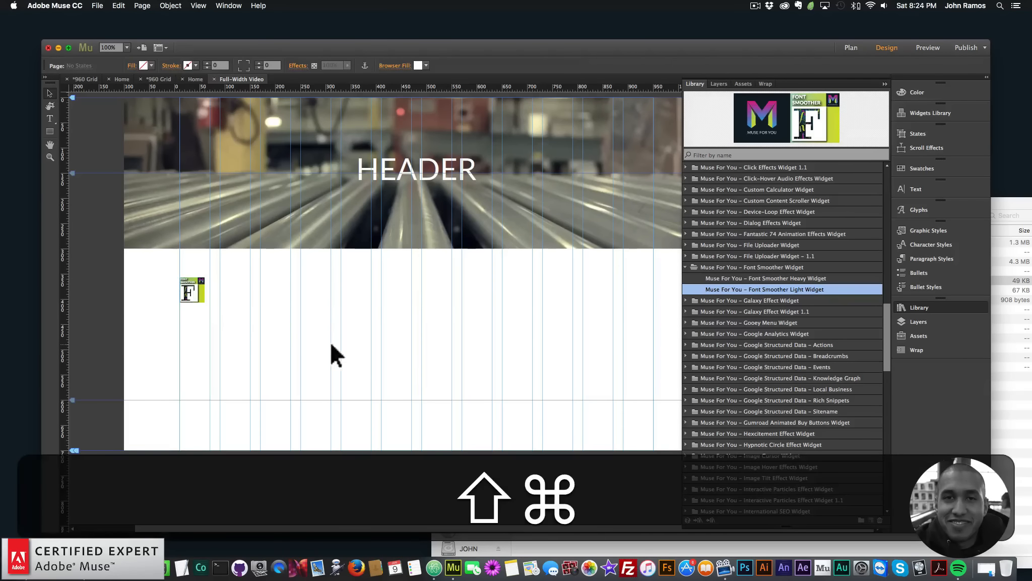
Step: Preview the page with the font smoother applied in the browser and return to the page design
click(97, 6)
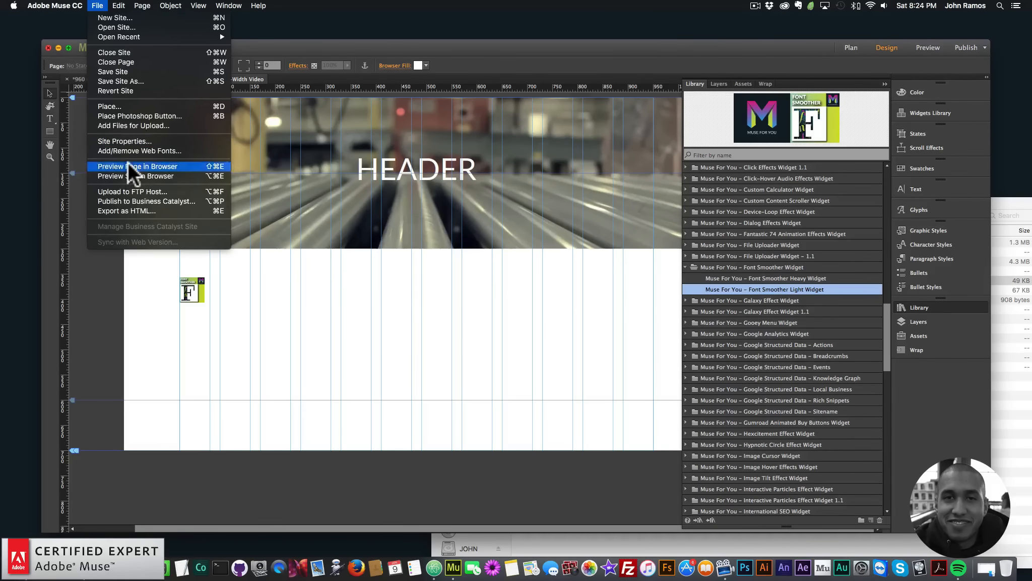
click(128, 164)
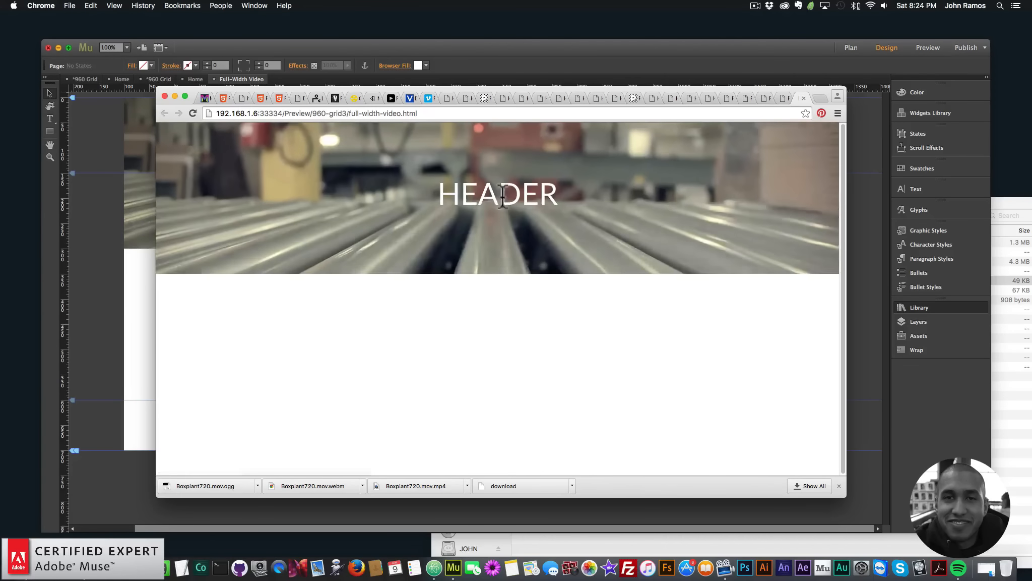
click(110, 194)
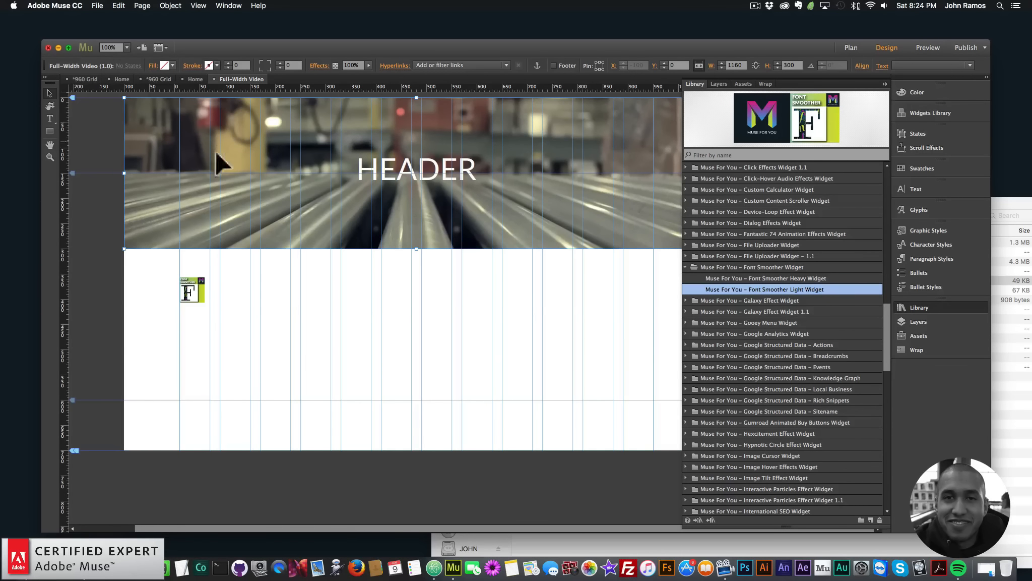
Step: Set the full-width video's overlay color to black
click(922, 307)
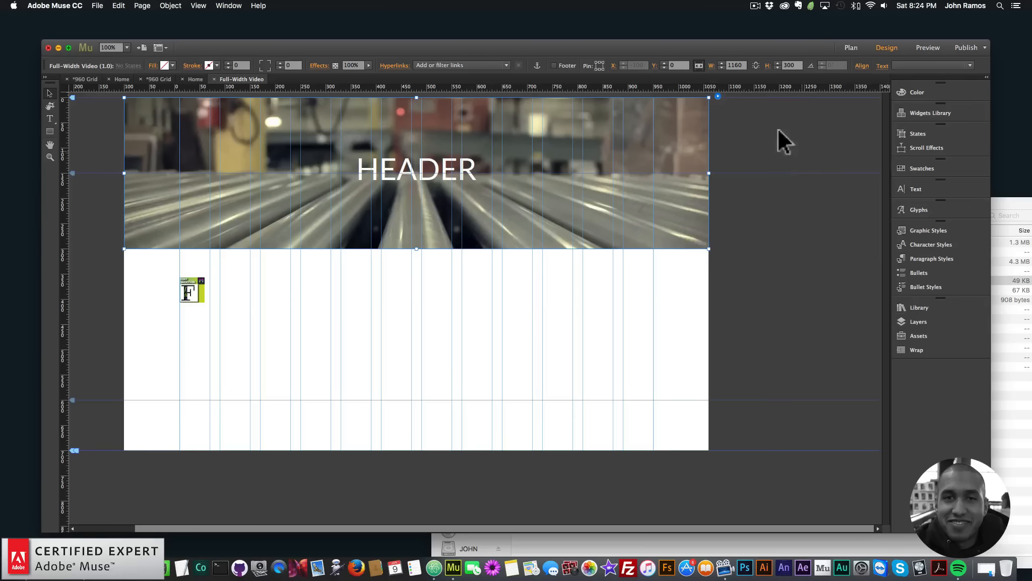
click(717, 96)
click(812, 200)
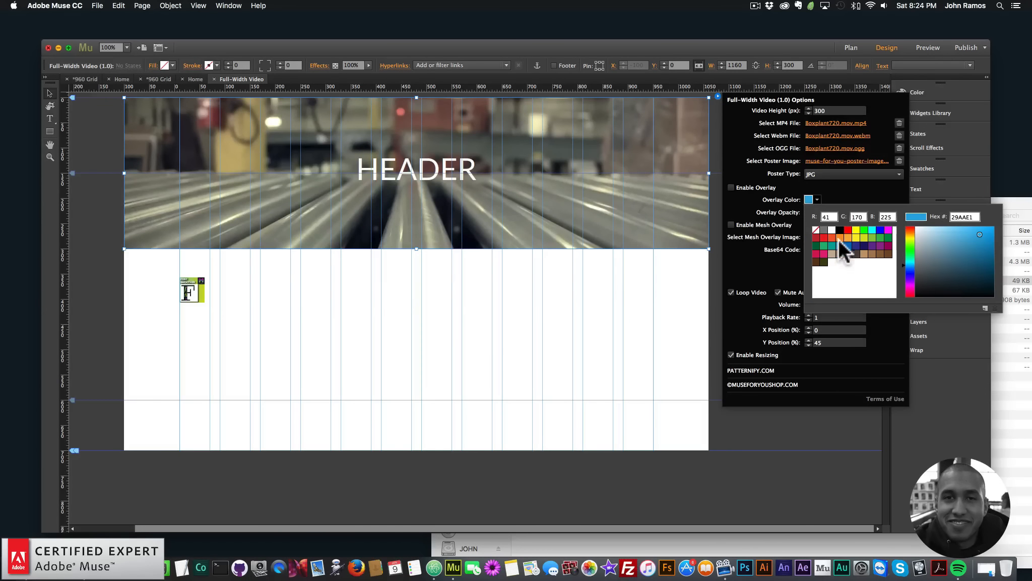
click(830, 203)
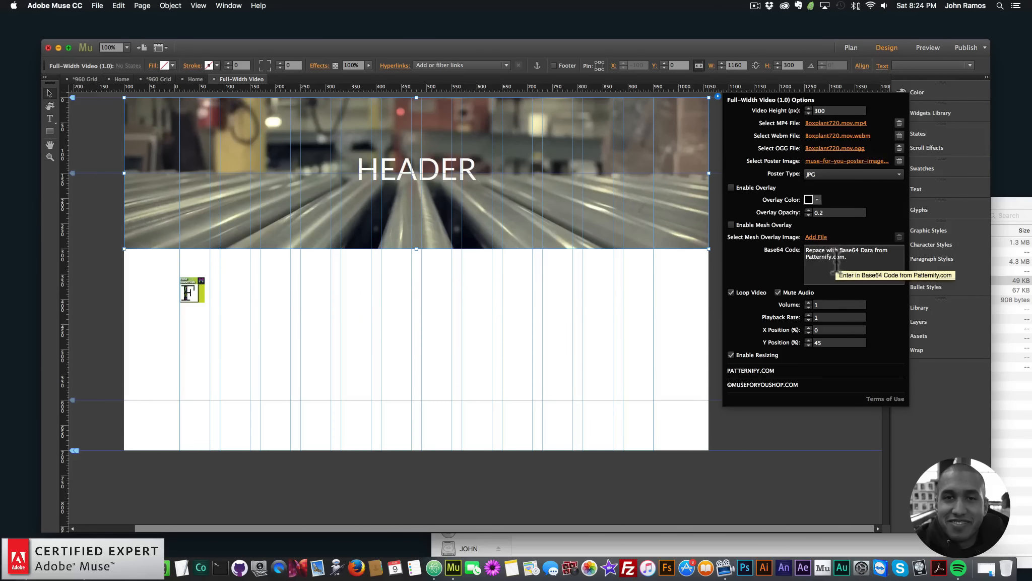
Step: Open patternify.com from the widget options, choose the third Old School diagonal-line pattern and copy its Base64 code
click(745, 369)
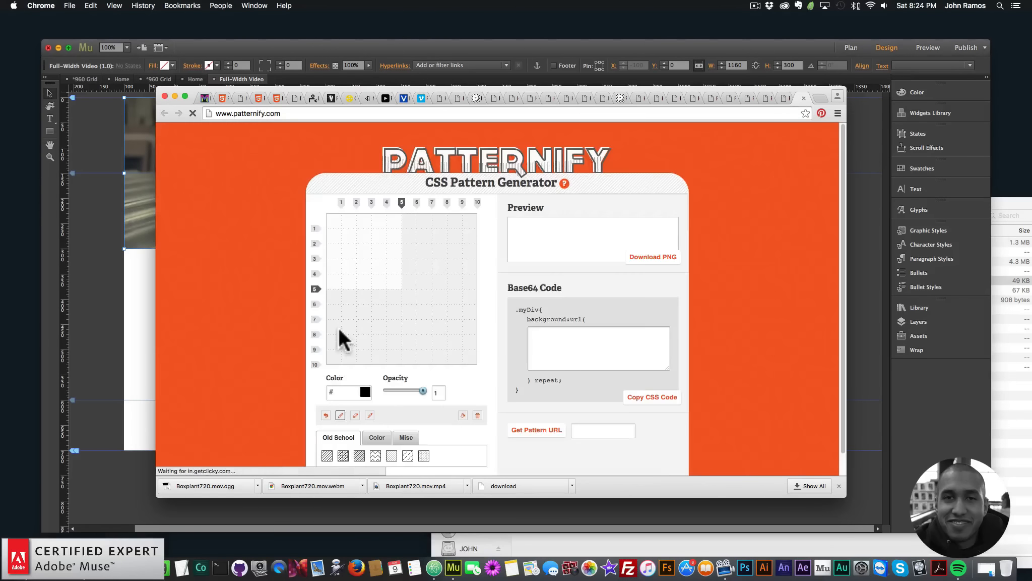
click(358, 455)
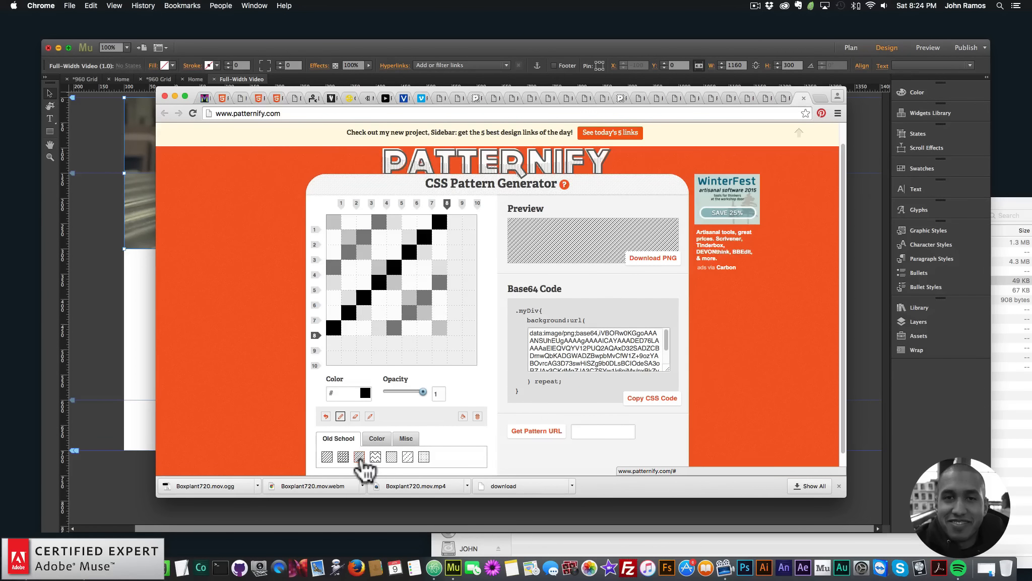
click(579, 348)
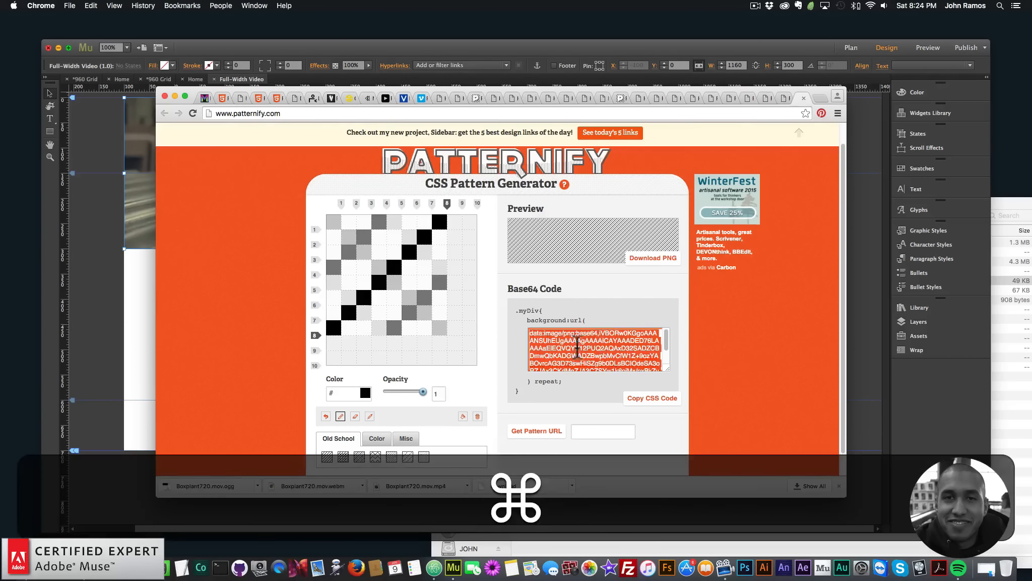
key(cmd+c)
Step: Replace the placeholder Base64 Code in the full-width video's options with the code copied from Patternify
click(931, 426)
click(718, 96)
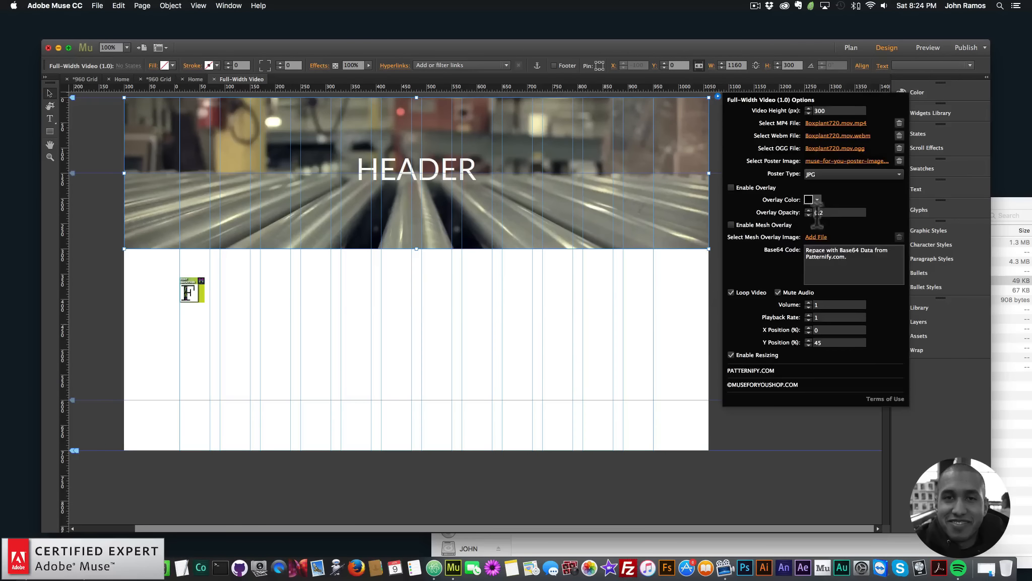
click(843, 265)
key(super+a)
key(super+v)
key(super+Return)
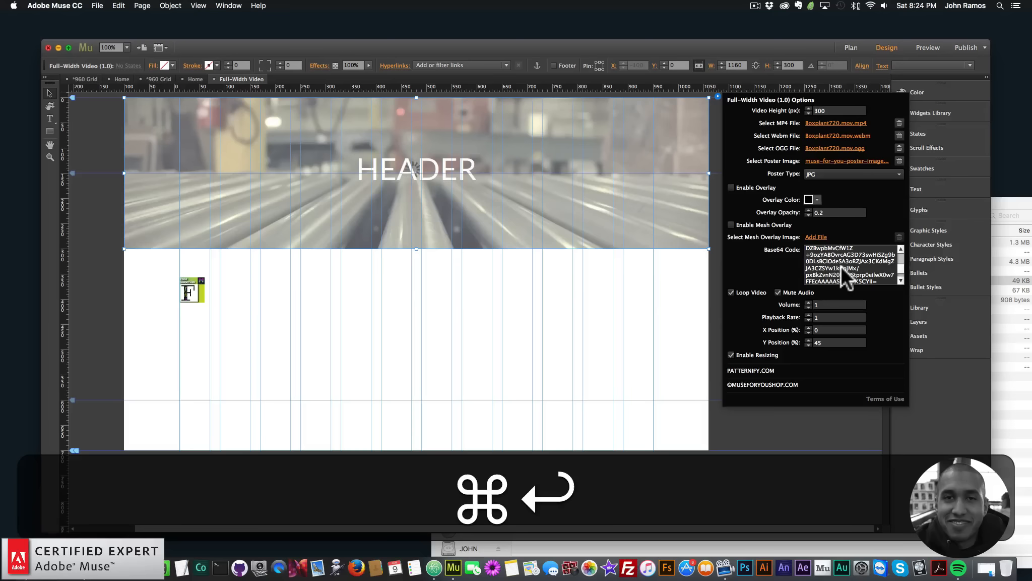
click(501, 282)
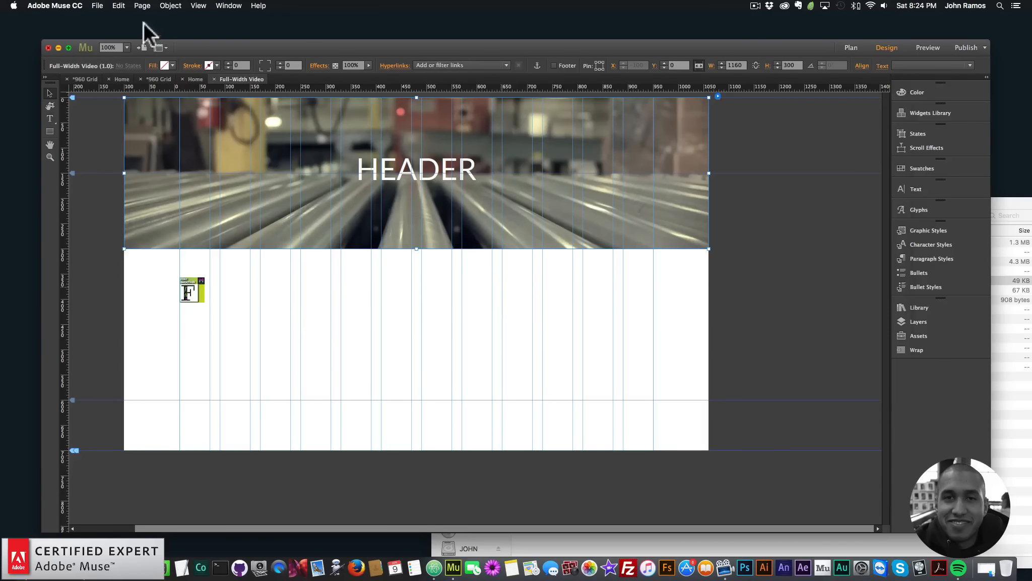
Step: Preview the page in the browser to check the video's mesh pattern and return to the page design
click(98, 5)
click(136, 166)
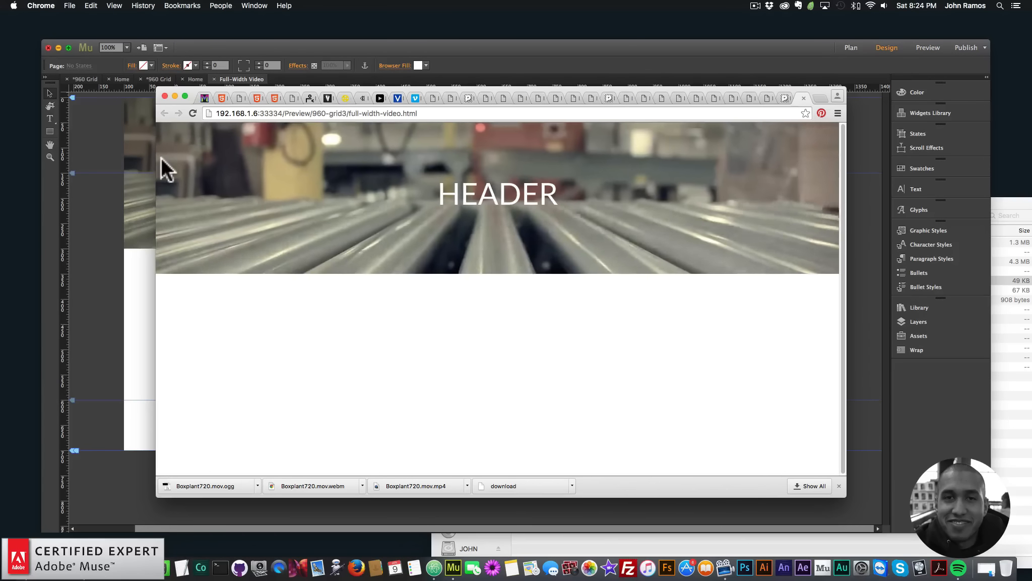
click(118, 207)
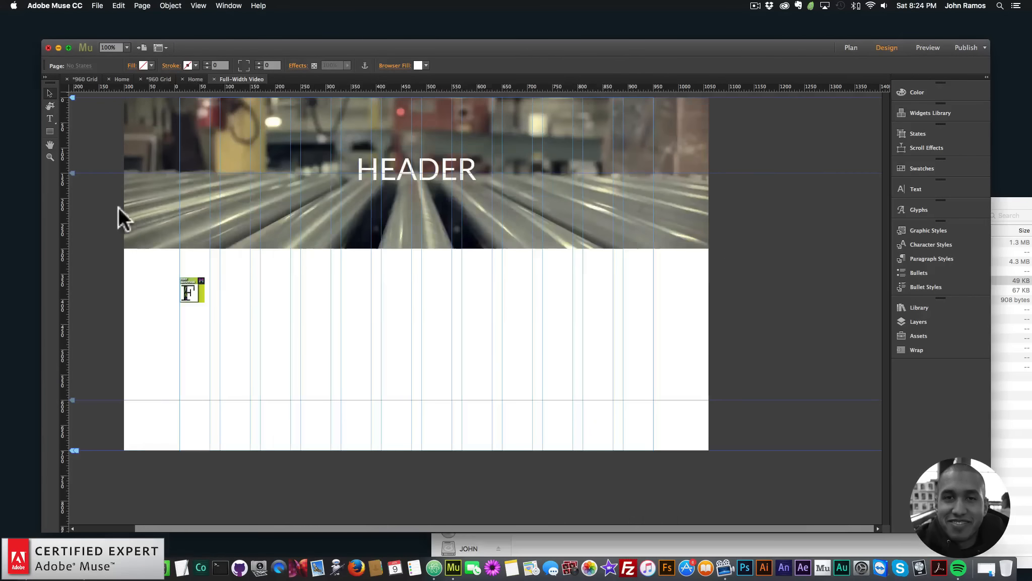
Step: Enable both the color overlay and the mesh overlay on the full-width video
click(560, 165)
click(718, 96)
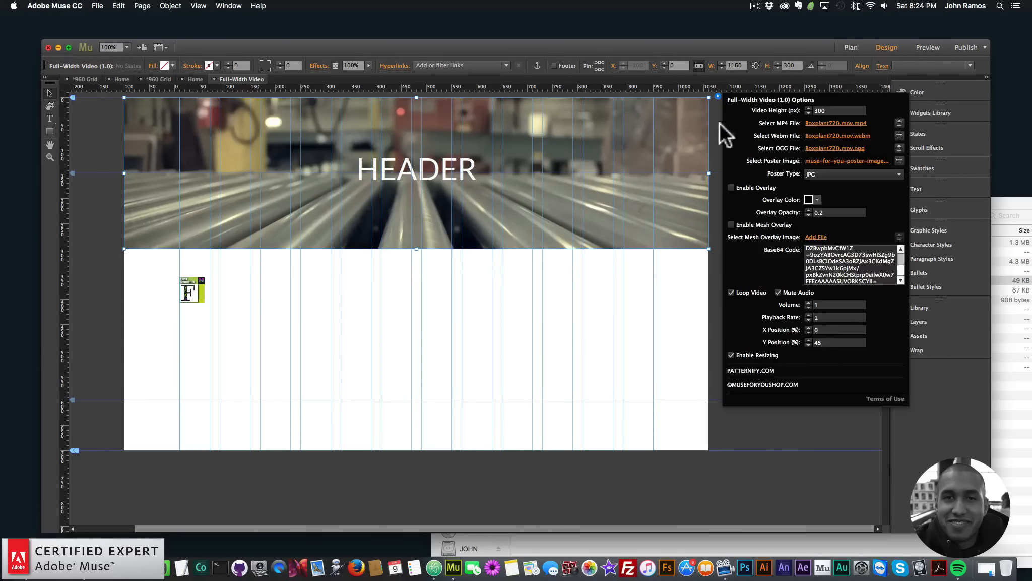
click(731, 187)
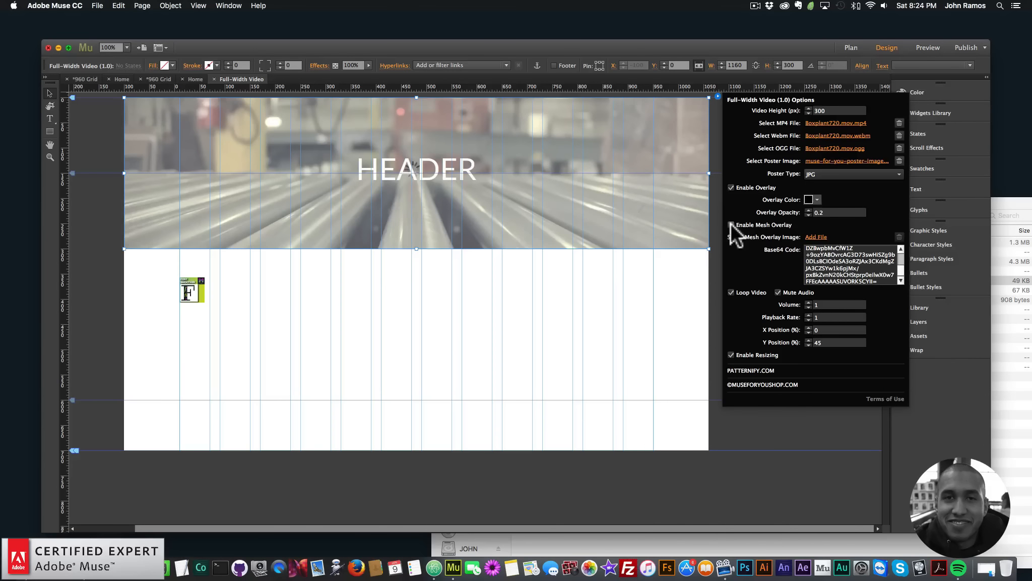
click(731, 225)
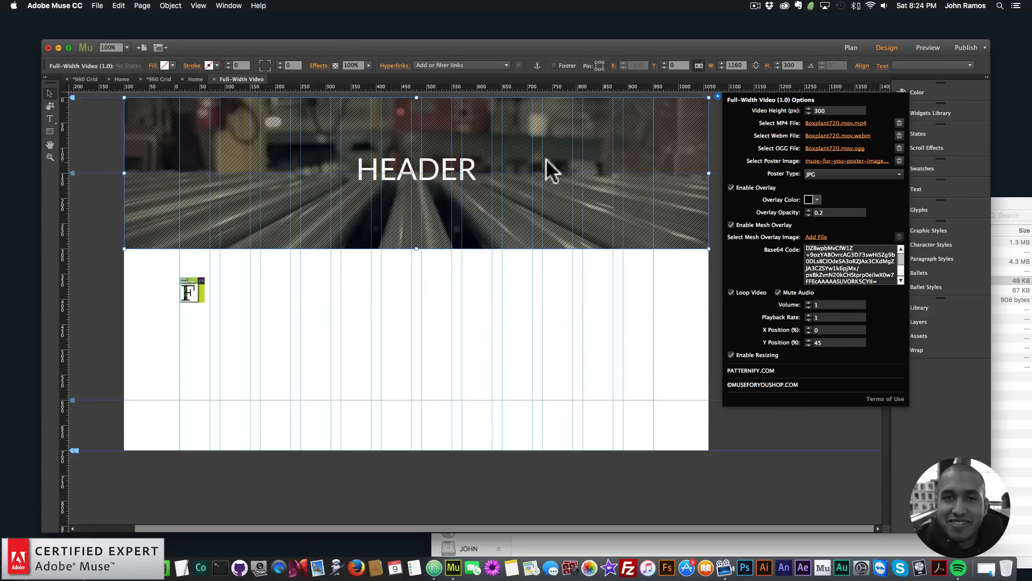
click(450, 296)
Step: Preview the page with both video overlays enabled in the browser and return to the page design
click(98, 5)
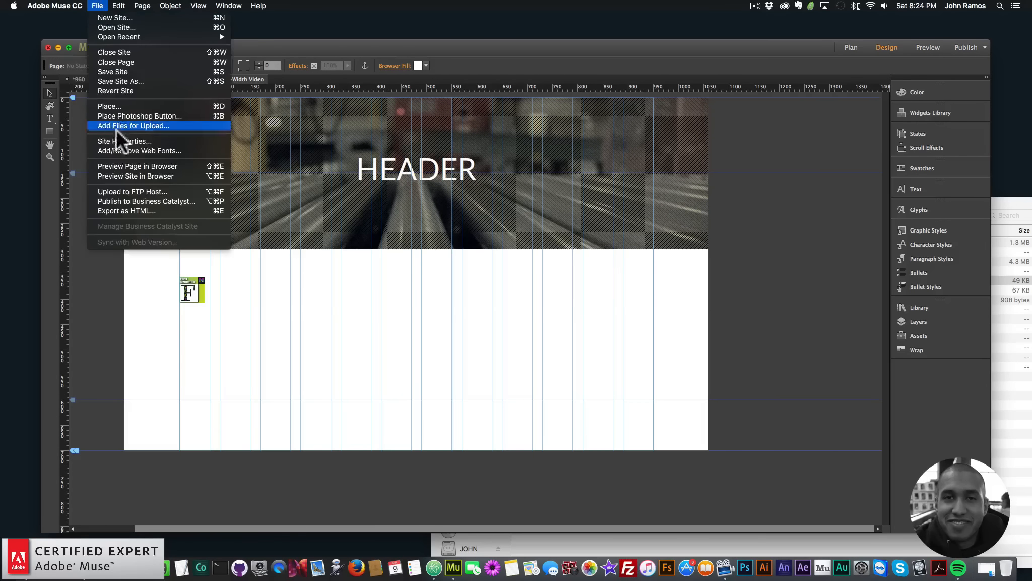
click(168, 166)
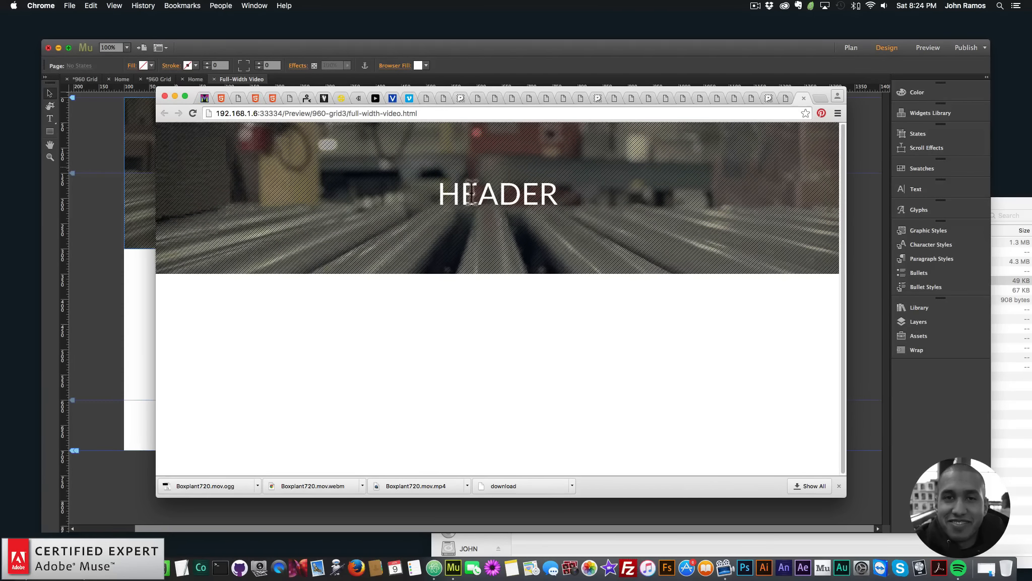
click(107, 204)
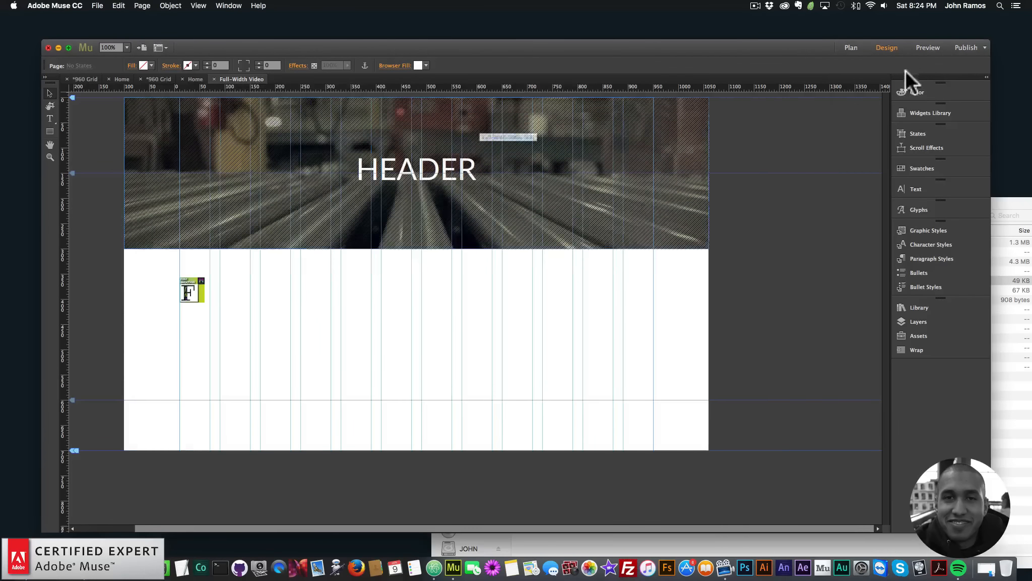
Step: Open the Custom Size Video page from the site plan and delete all the objects on it
click(847, 48)
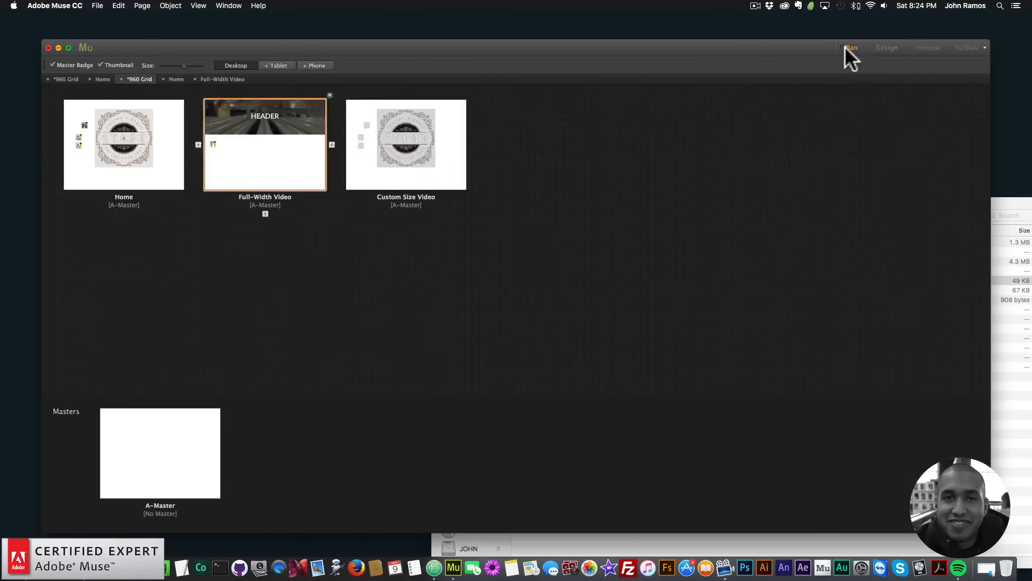
double_click(426, 136)
key(super+a)
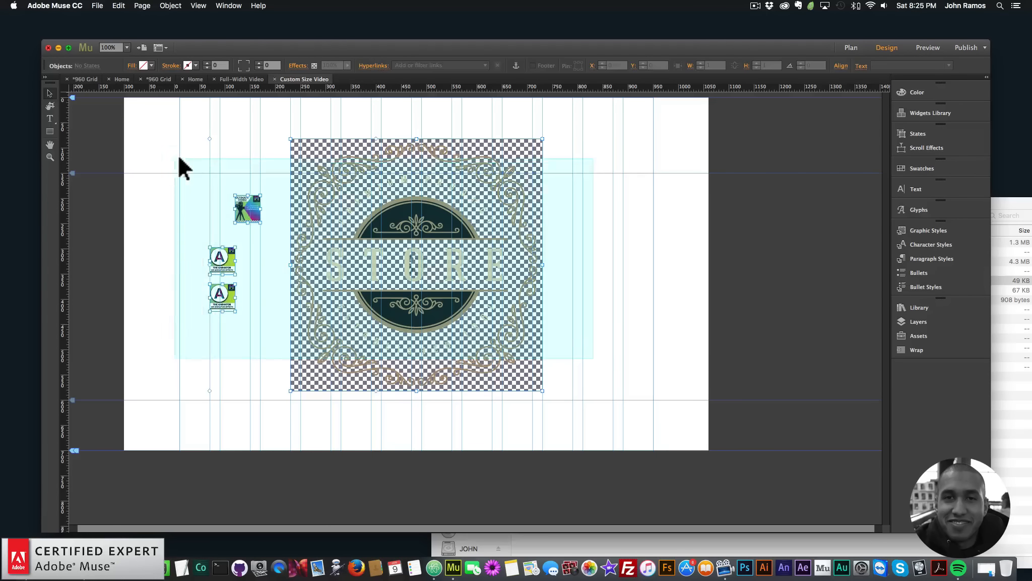
key(BackSpace)
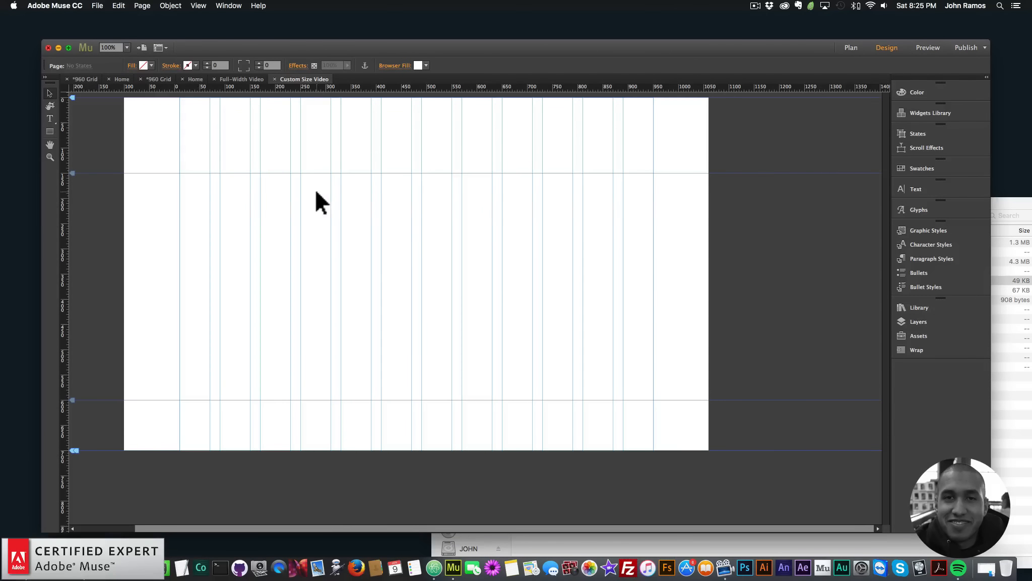
Step: Place the Custom Size Video item from the Ultimate Video Widget 1.1 library folder on the empty page
click(899, 305)
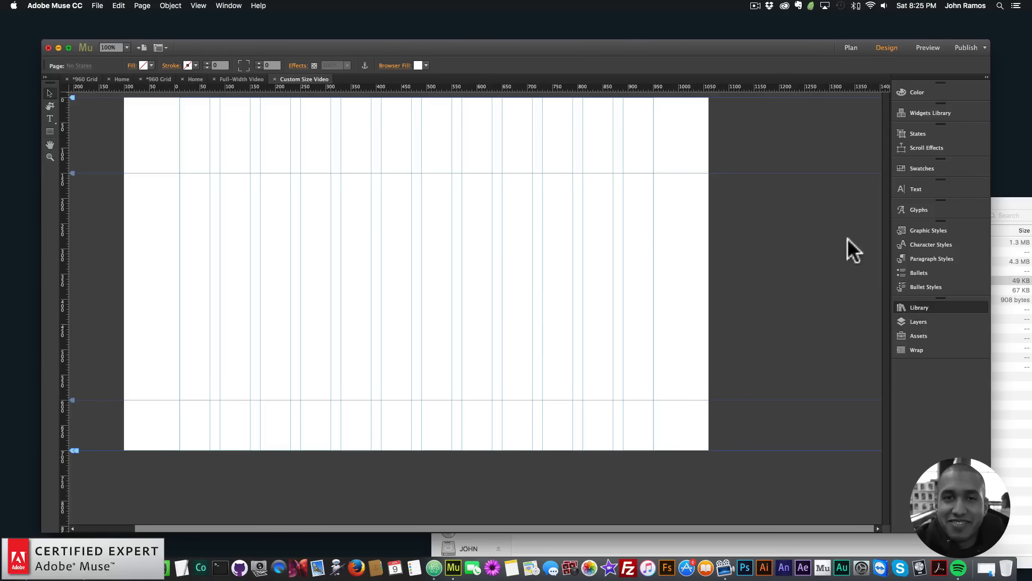
drag(890, 201, 840, 447)
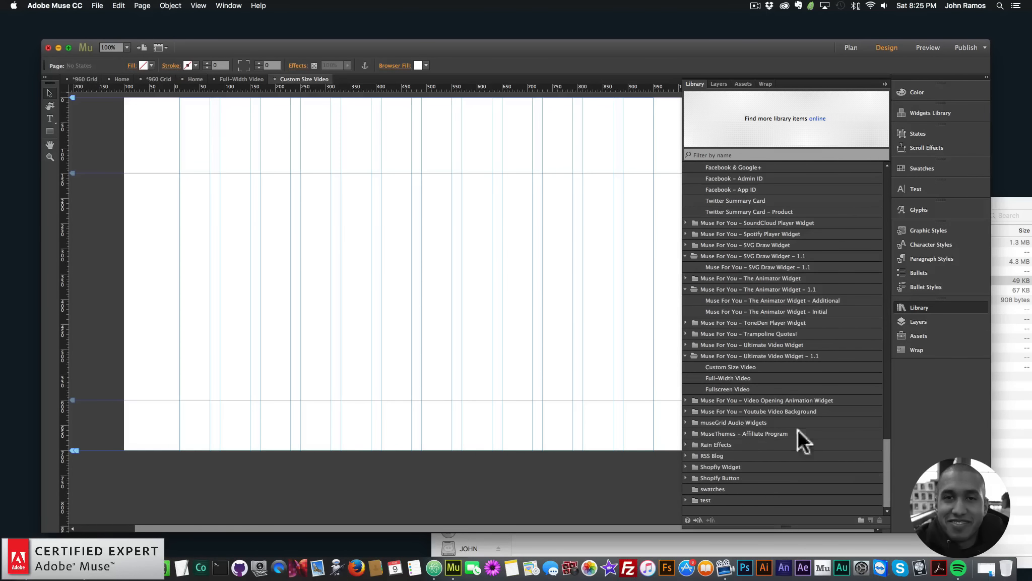
click(693, 366)
drag(729, 365, 236, 187)
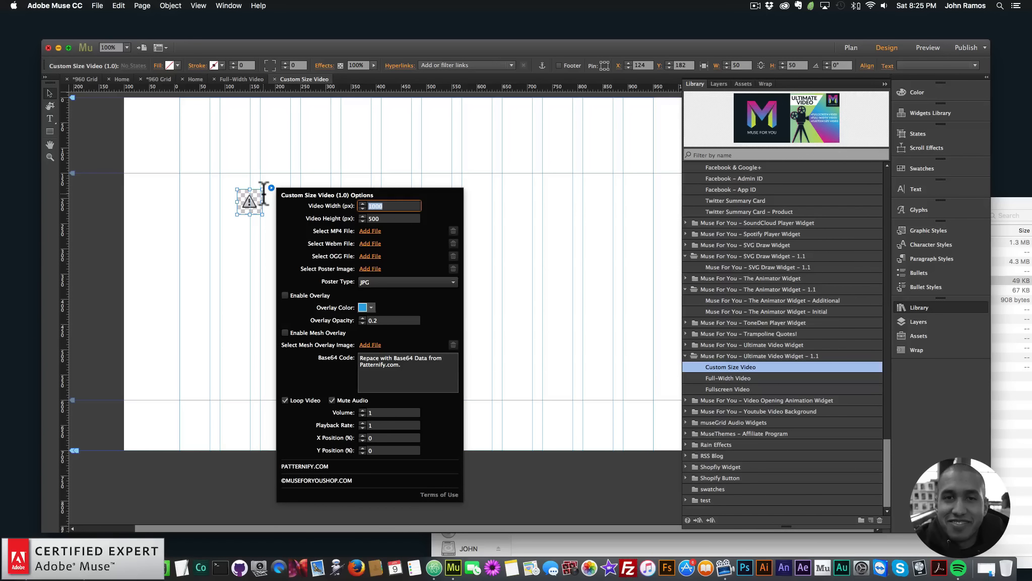
Step: Set the widget's video width and video height options to 250 px each
text(300)
key(Tab)
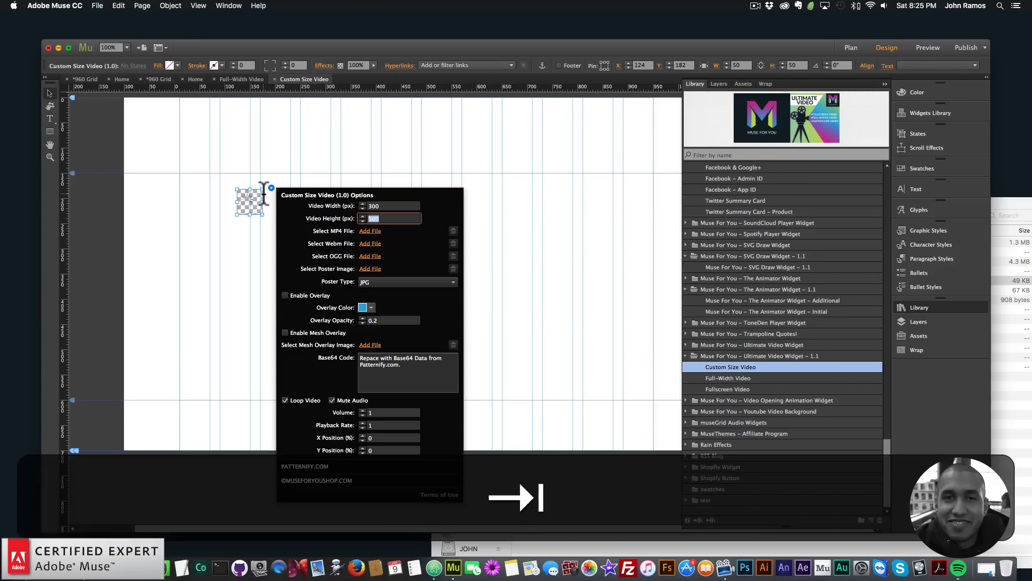
click(383, 206)
text(250)
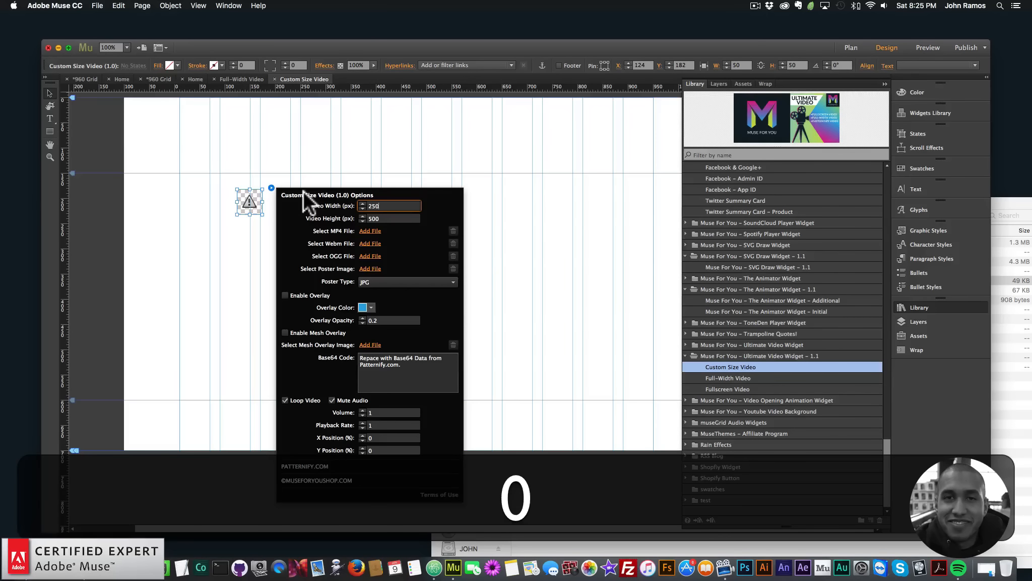
key(Tab)
text(250)
key(Return)
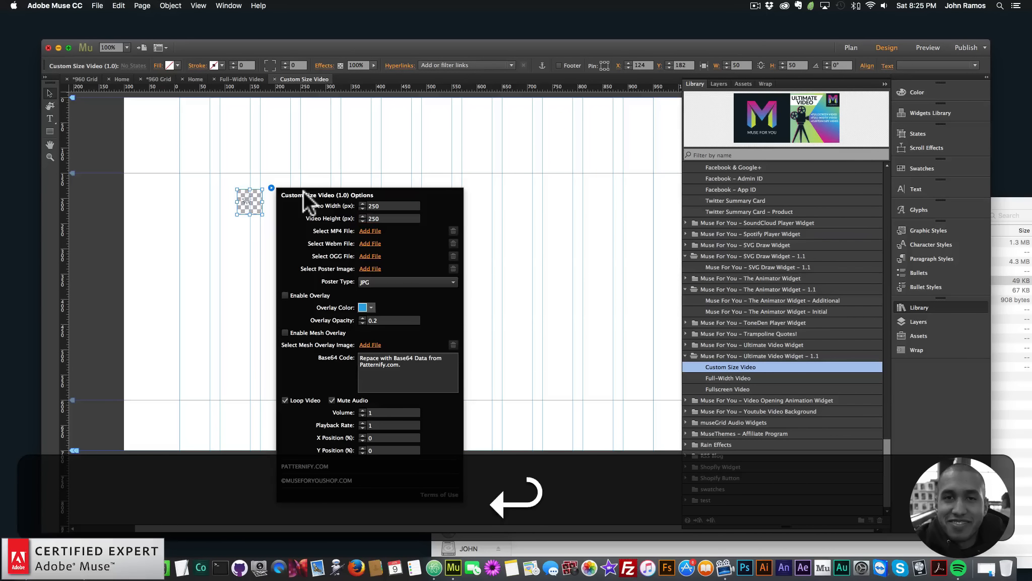
Step: Resize the widget's frame to 250 by 250 and move it to X 10, Y 150
click(252, 203)
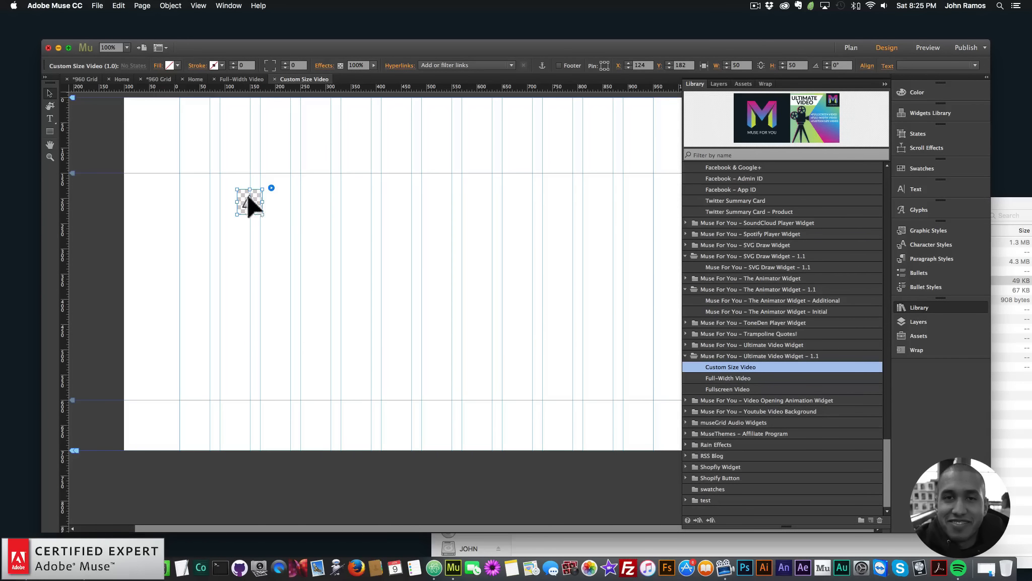
text(2)
key(Tab)
text(250)
key(Return)
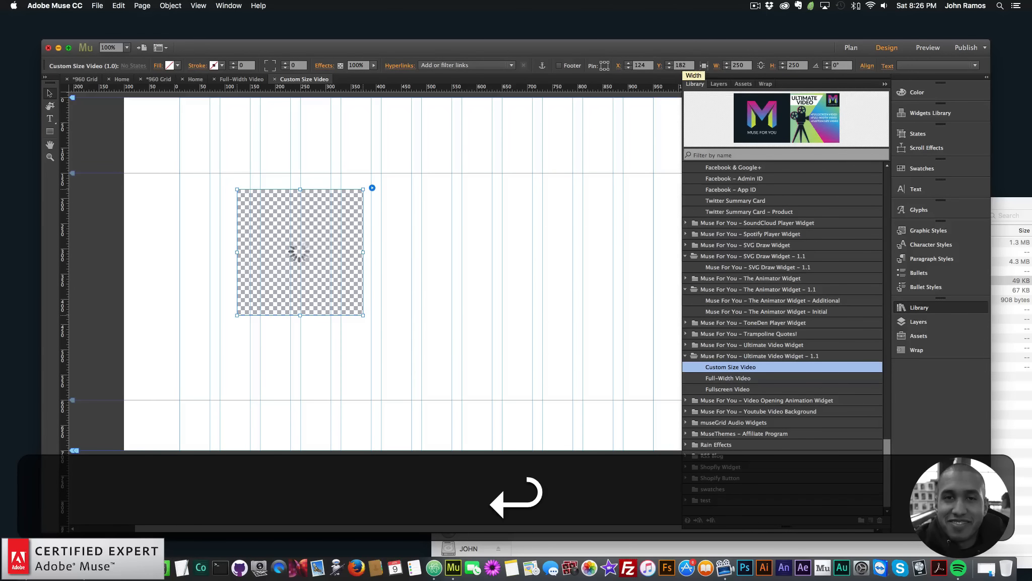
drag(317, 246, 254, 218)
Step: Load Boxplant720.mov.mp4, Boxplant720.mov.webm, Boxplant720.mov.ogg and the muse-for-you poster JPG into the widget's file options
click(314, 172)
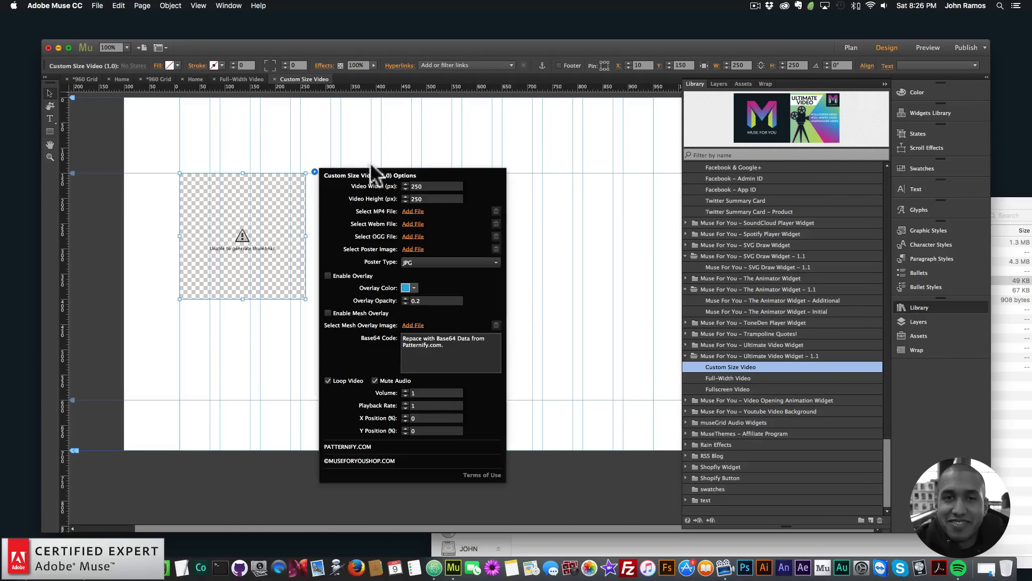
click(413, 212)
double_click(515, 160)
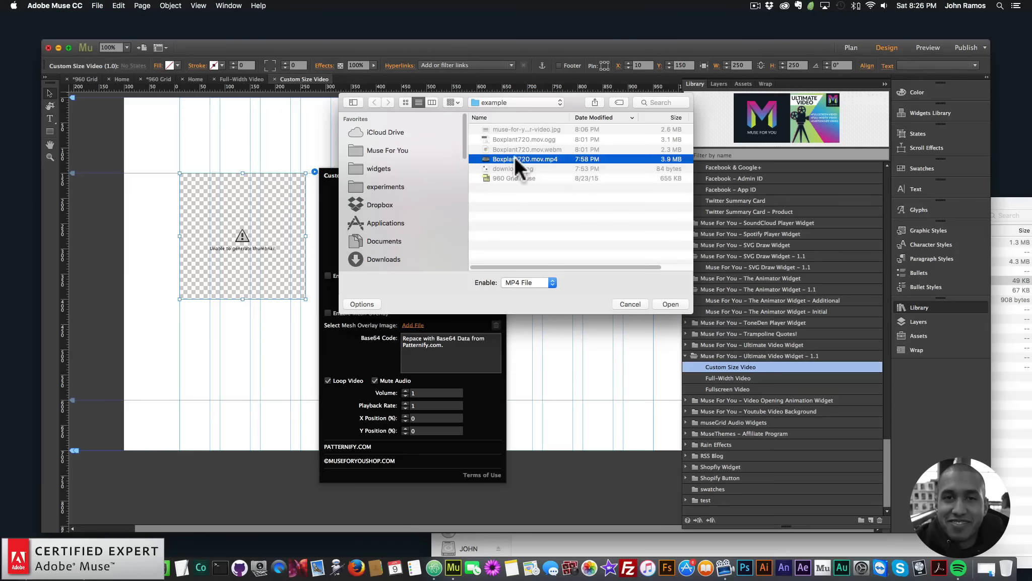
click(413, 224)
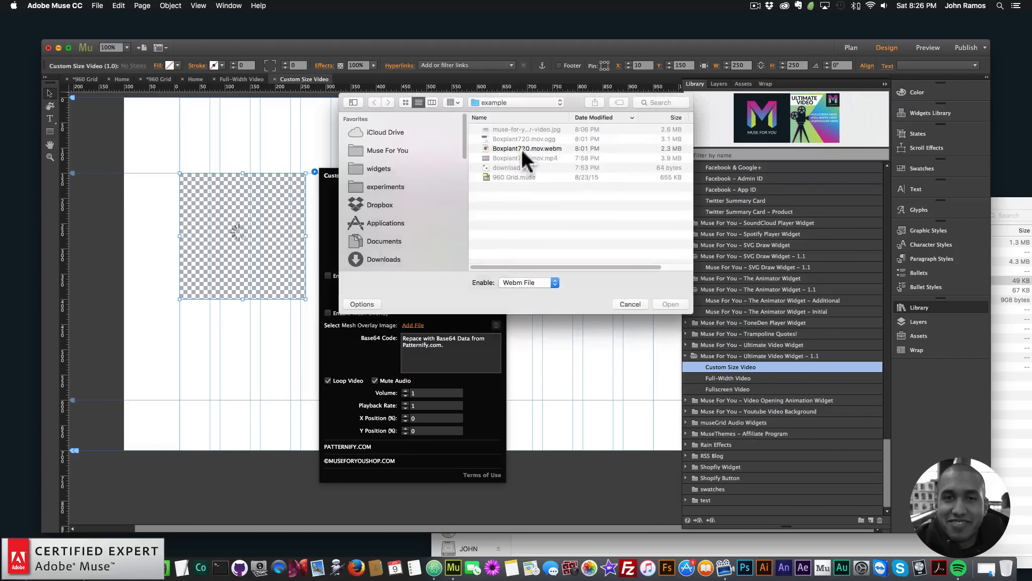
double_click(521, 149)
click(413, 236)
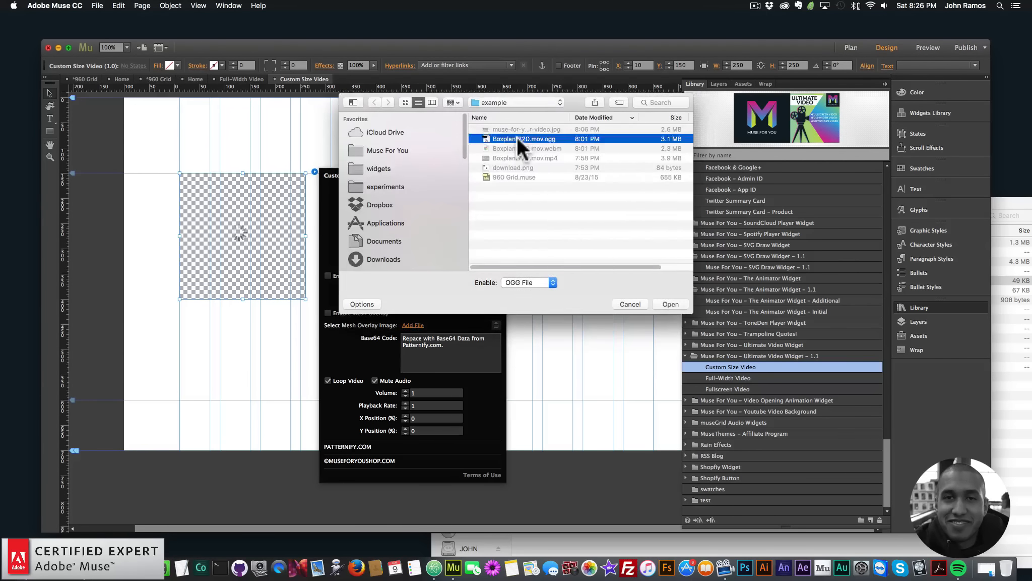
double_click(517, 136)
click(413, 249)
double_click(526, 128)
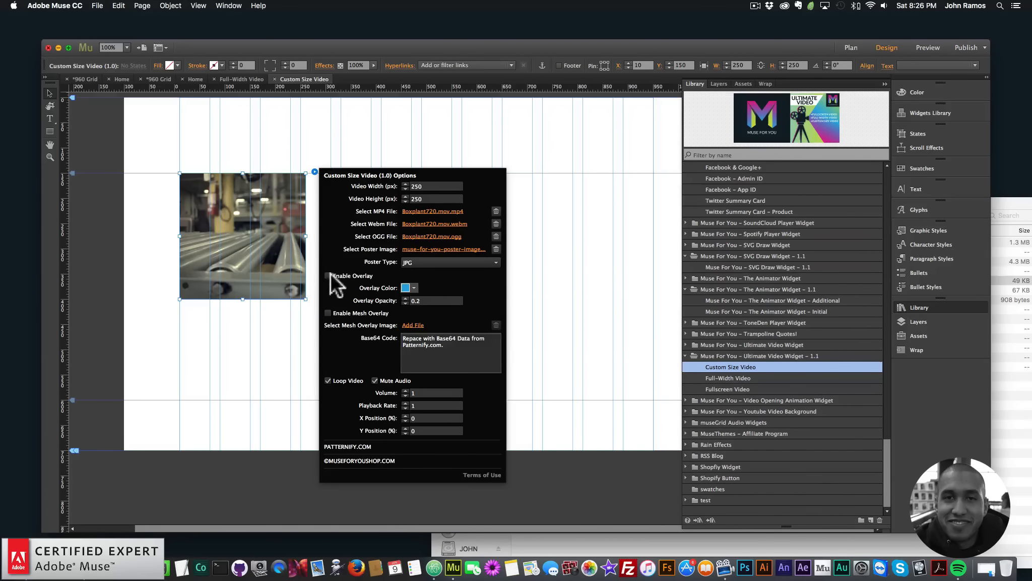
click(548, 251)
Step: Duplicate the video widget and position the copy horizontally centered on the page at X 355, level with the original
click(257, 215)
key(super+c)
key(super+v)
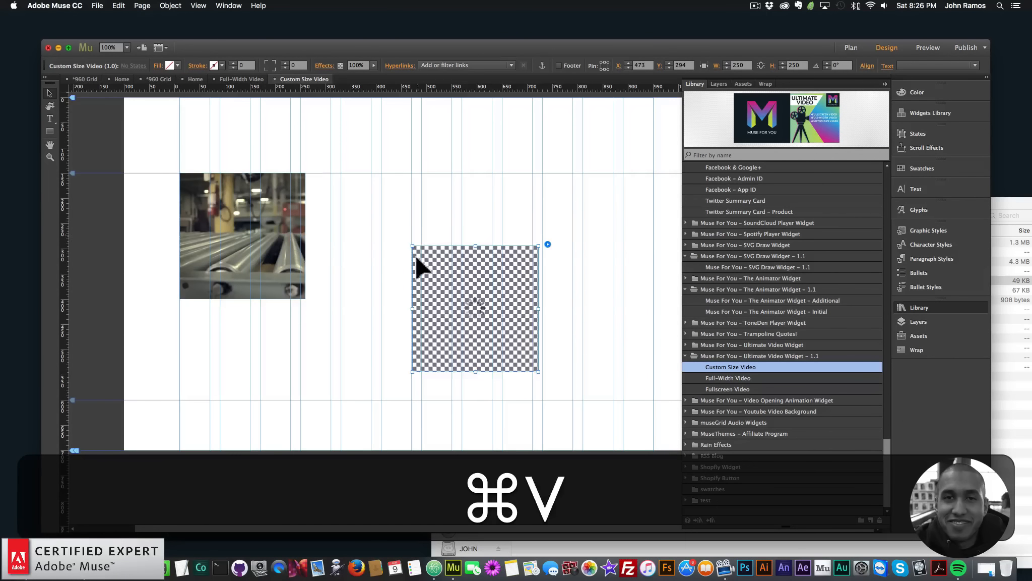
drag(450, 265, 426, 200)
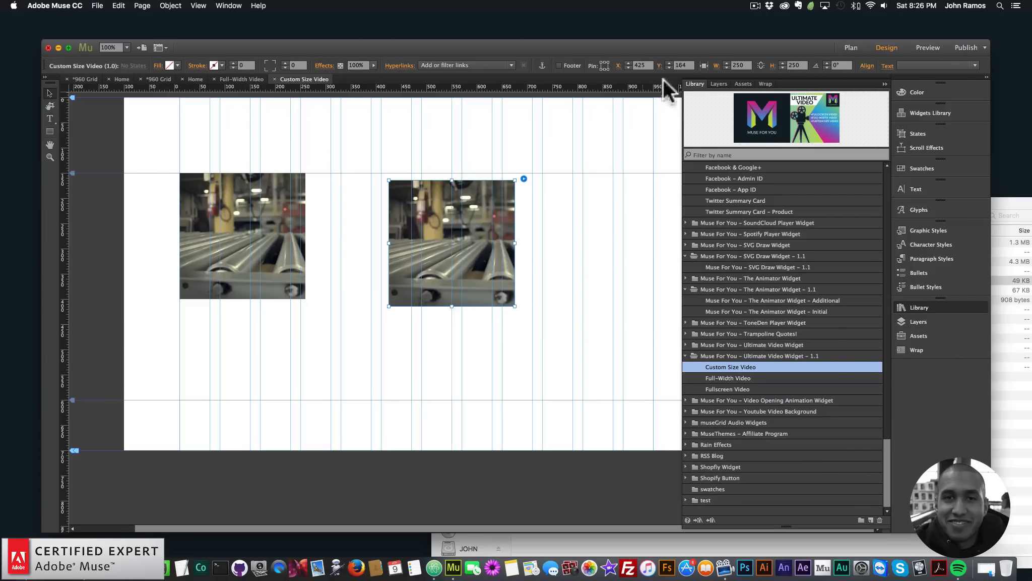
click(867, 66)
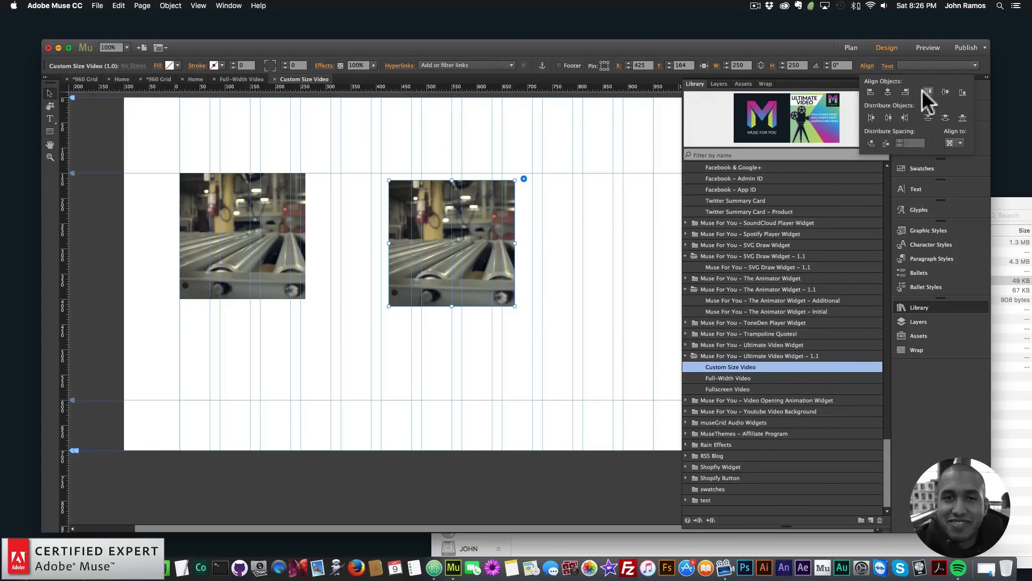
click(884, 88)
drag(410, 224, 406, 229)
Step: Paste a third video widget at X 650, Y 150 and move the first one to X 60 for an even row
click(923, 308)
key(super+v)
drag(448, 292, 573, 231)
click(260, 238)
drag(259, 234, 272, 232)
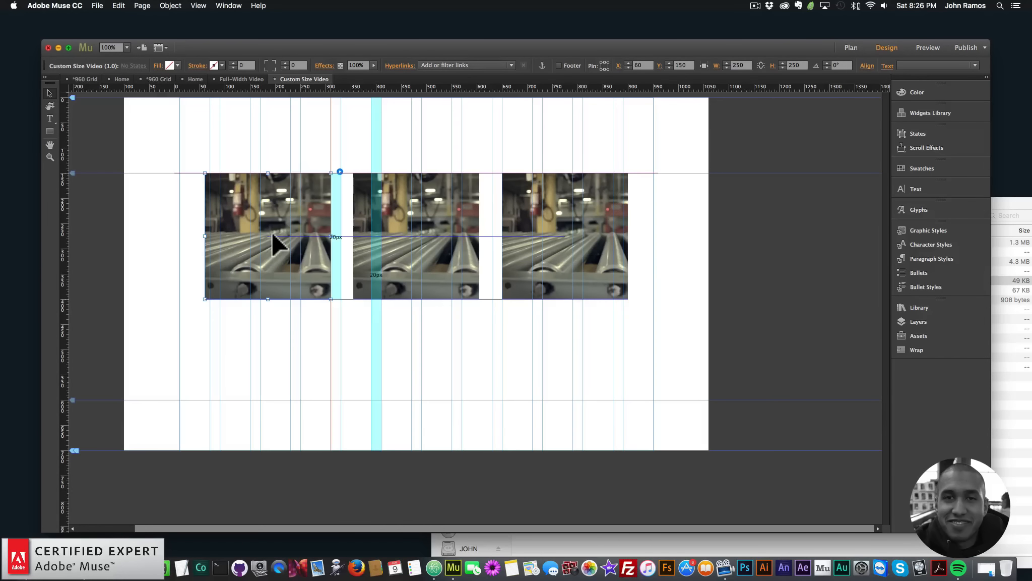
Step: Preview the page in the browser to check the three custom-size videos and return to the page design
click(98, 5)
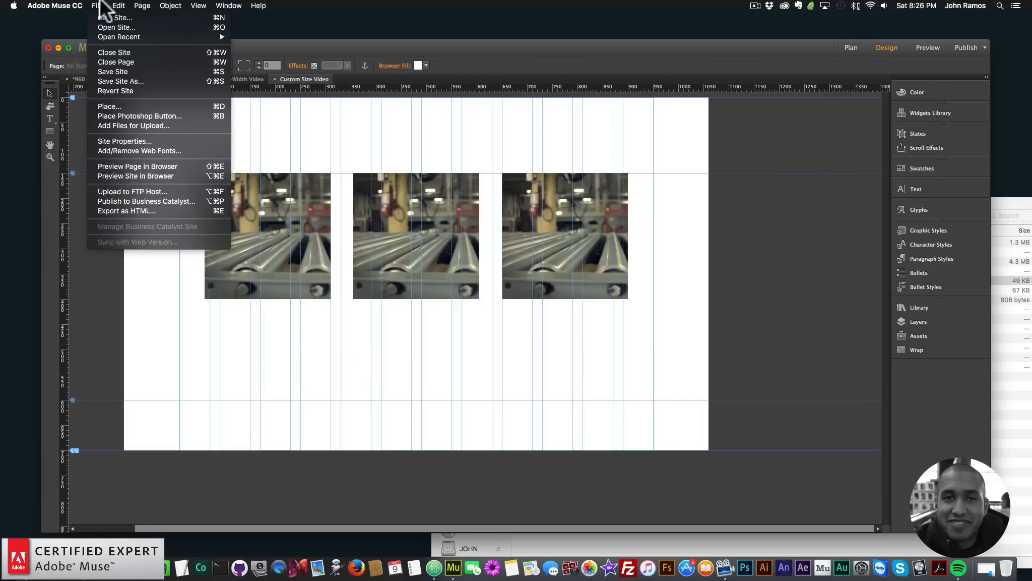
click(116, 164)
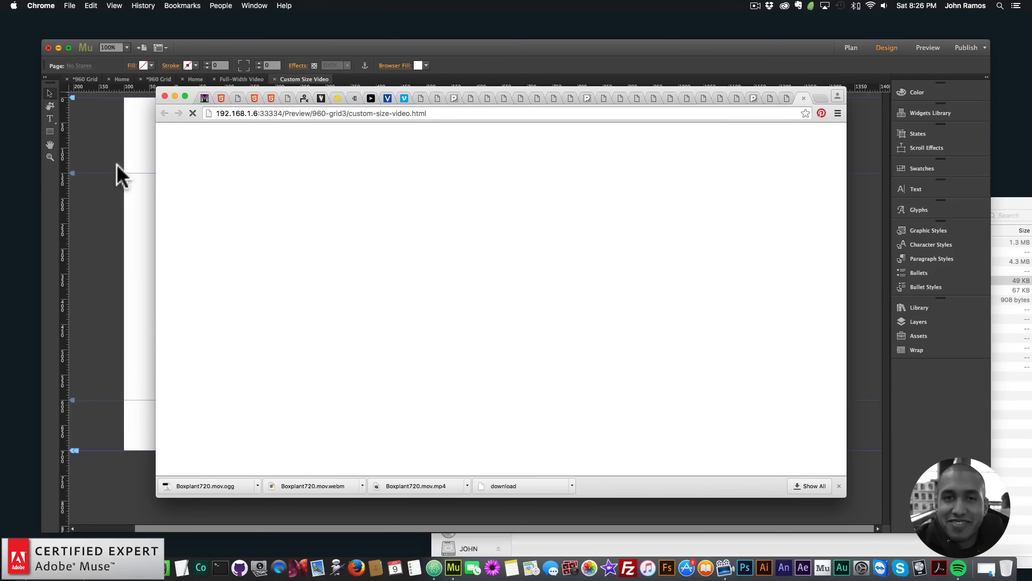
click(166, 96)
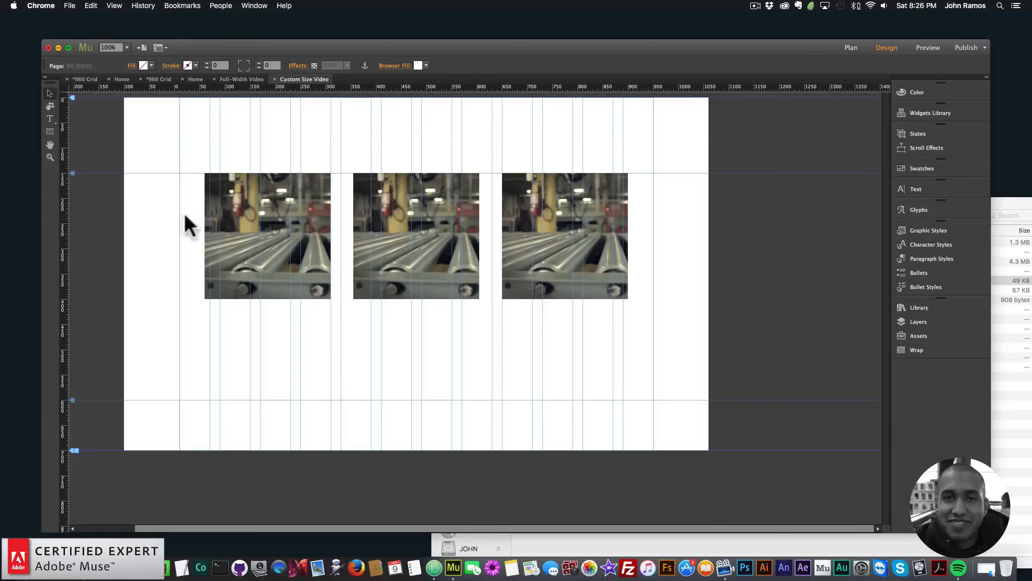
click(199, 285)
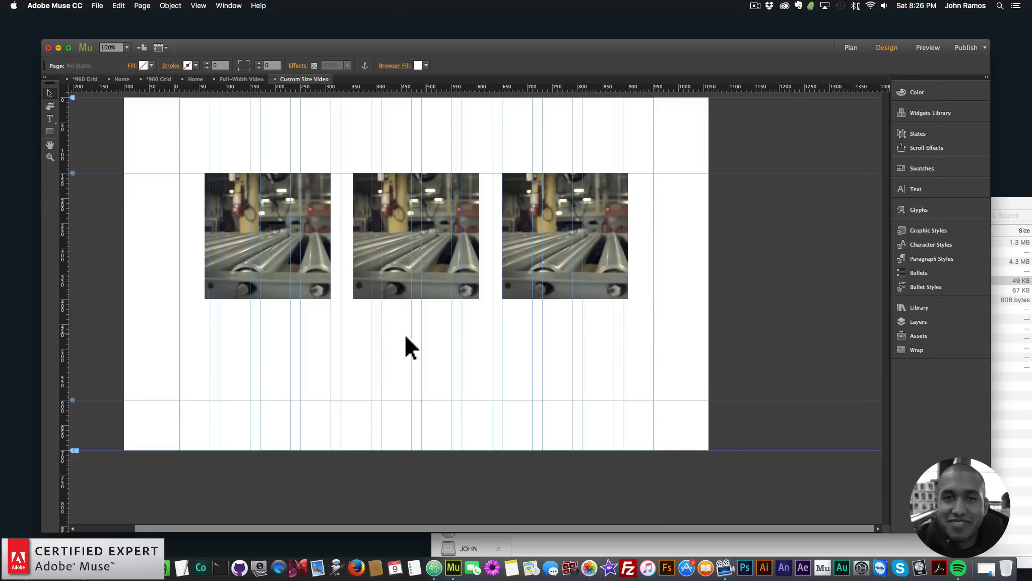
click(97, 6)
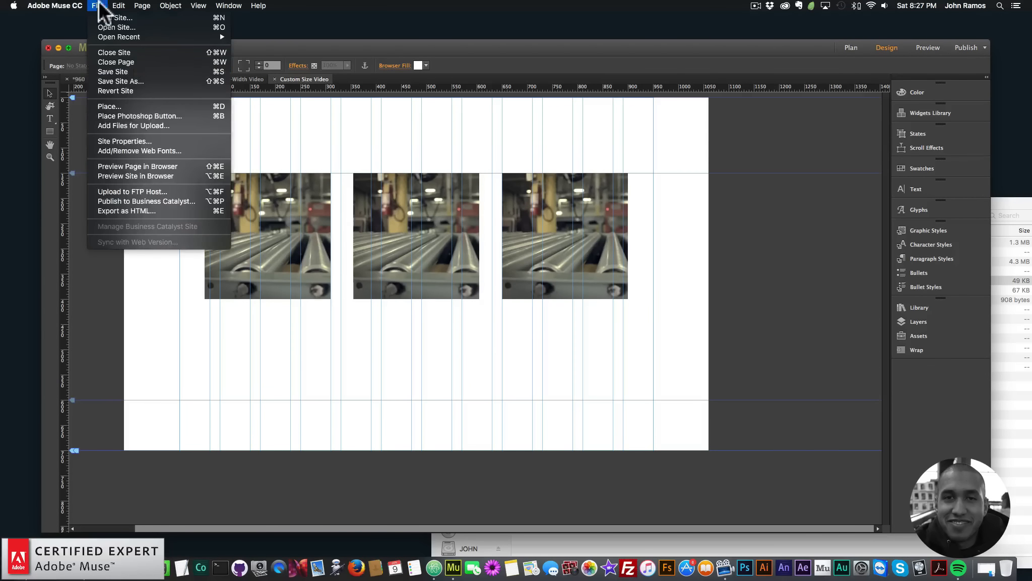
click(119, 165)
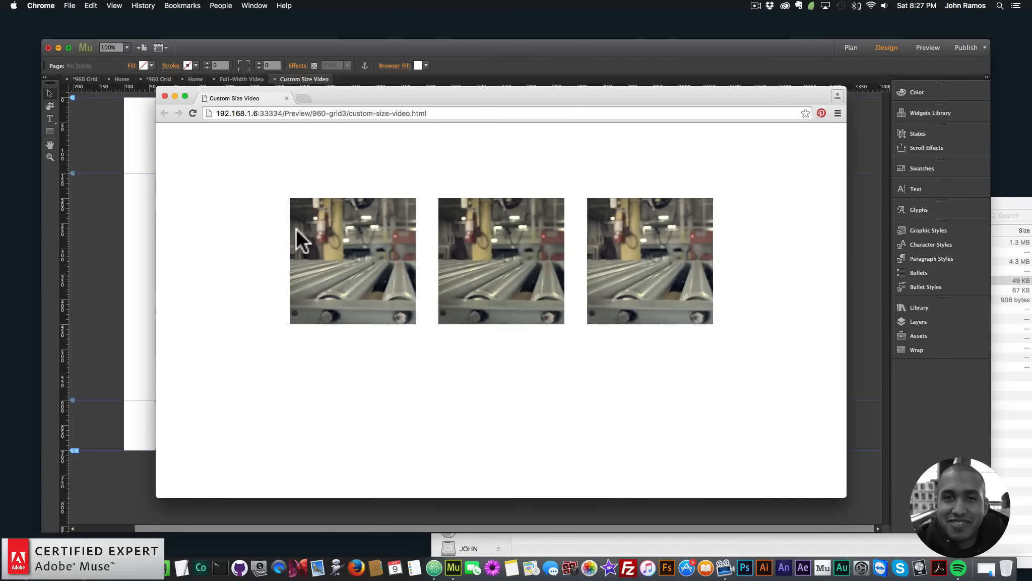
click(111, 243)
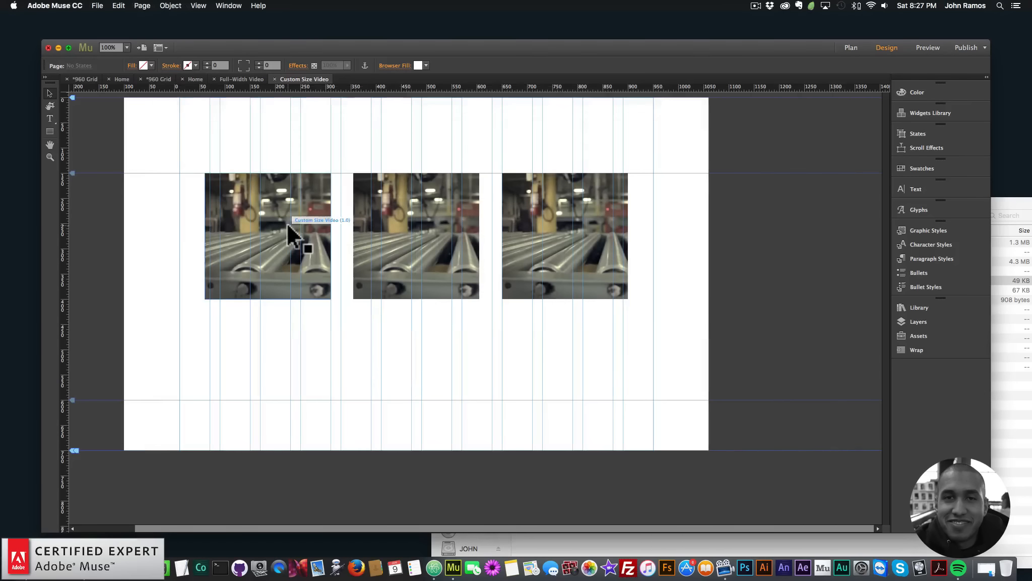
Step: Examine the X Position setting in the first video's options and close them
click(287, 224)
click(340, 171)
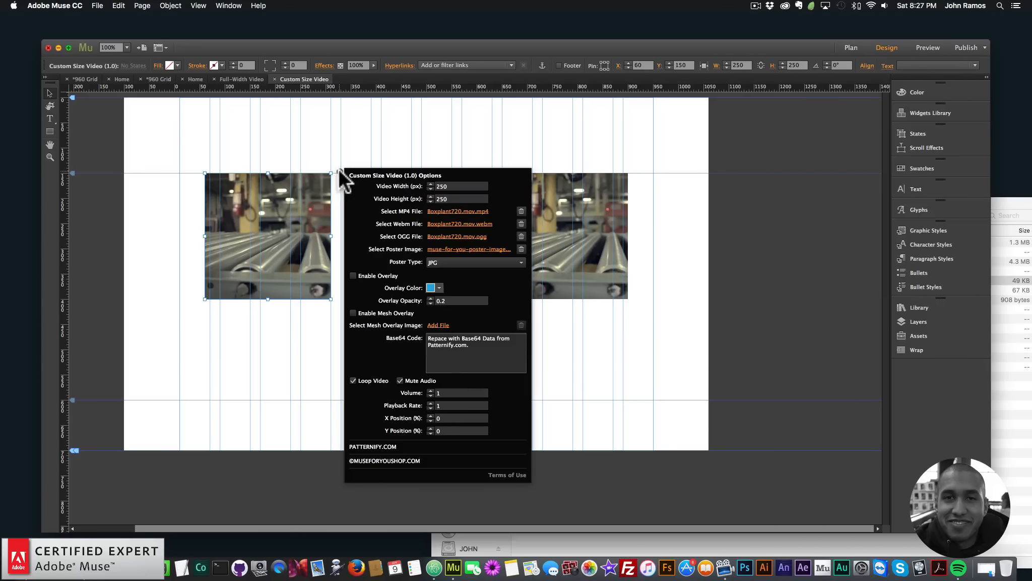
click(467, 418)
click(273, 380)
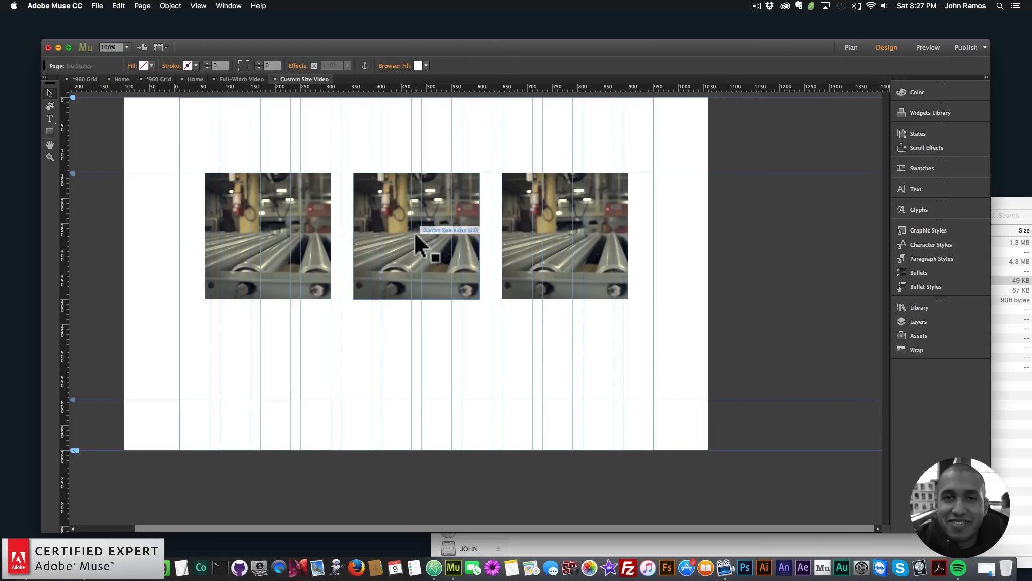
Step: Set the middle video's X Position to 50%
click(404, 227)
click(488, 171)
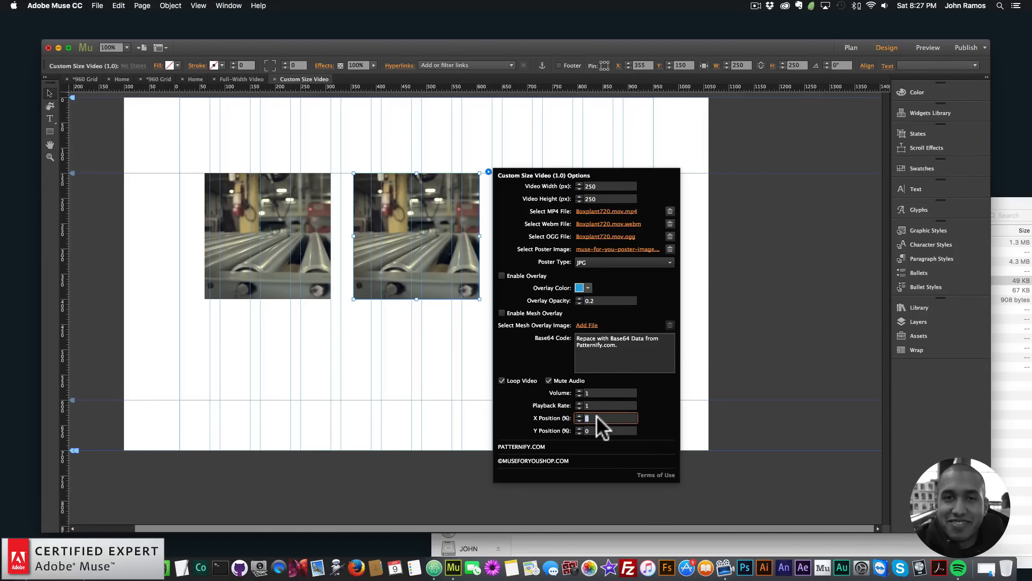
text(50)
key(Return)
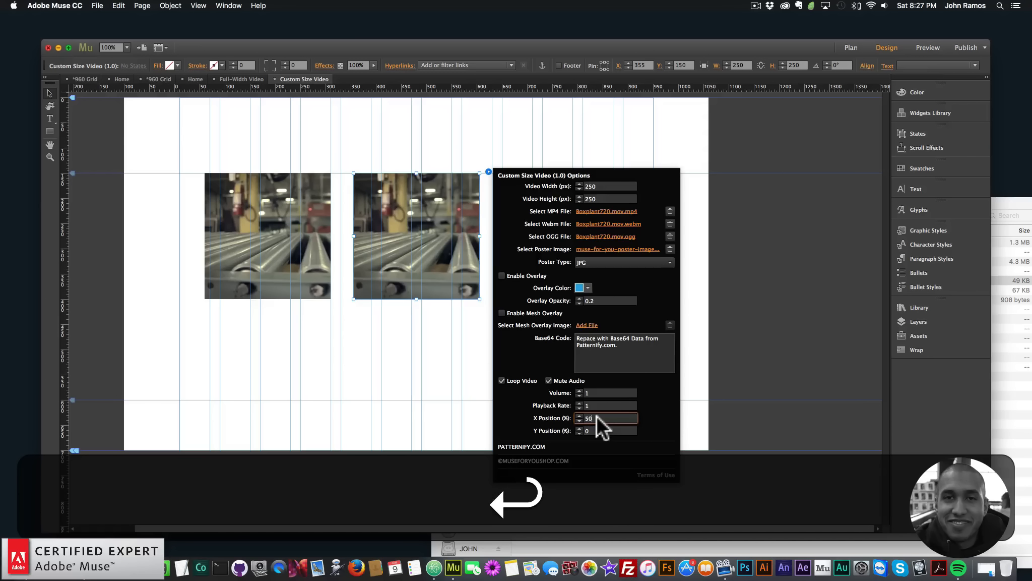
click(389, 333)
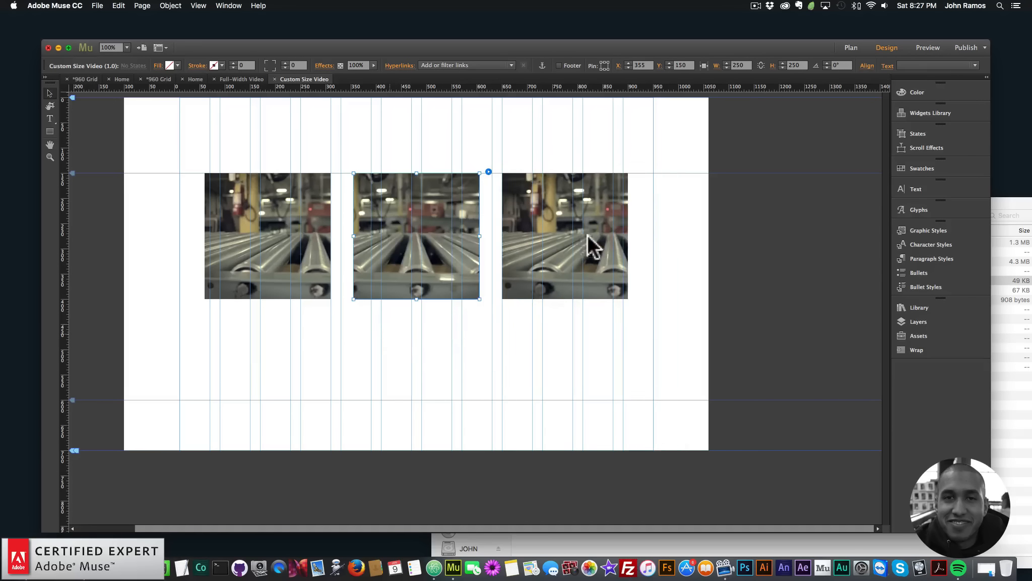
Step: Set the X Position of the third video in the row to 100%
click(587, 234)
click(637, 172)
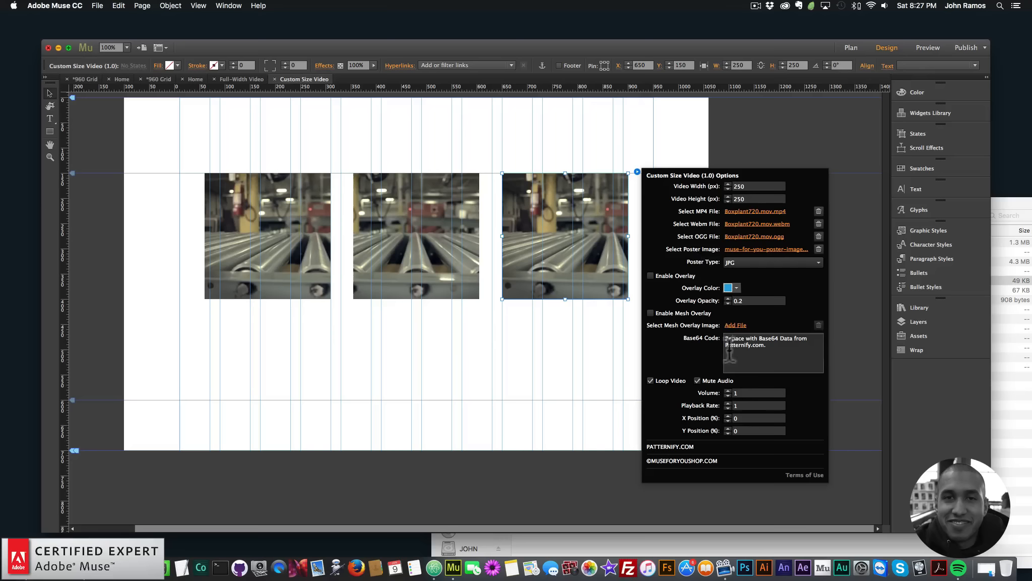
text(100)
key(Return)
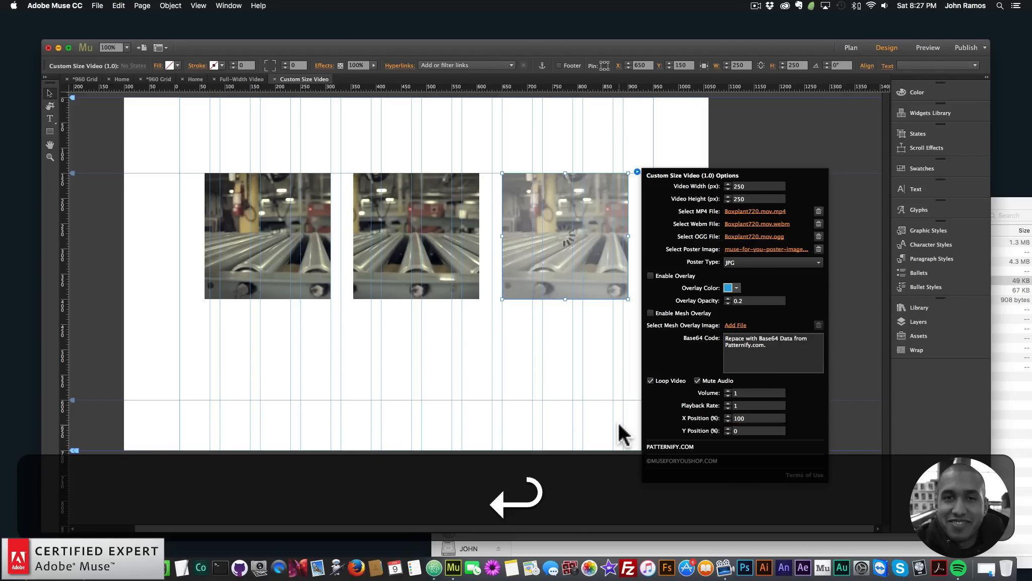
click(461, 371)
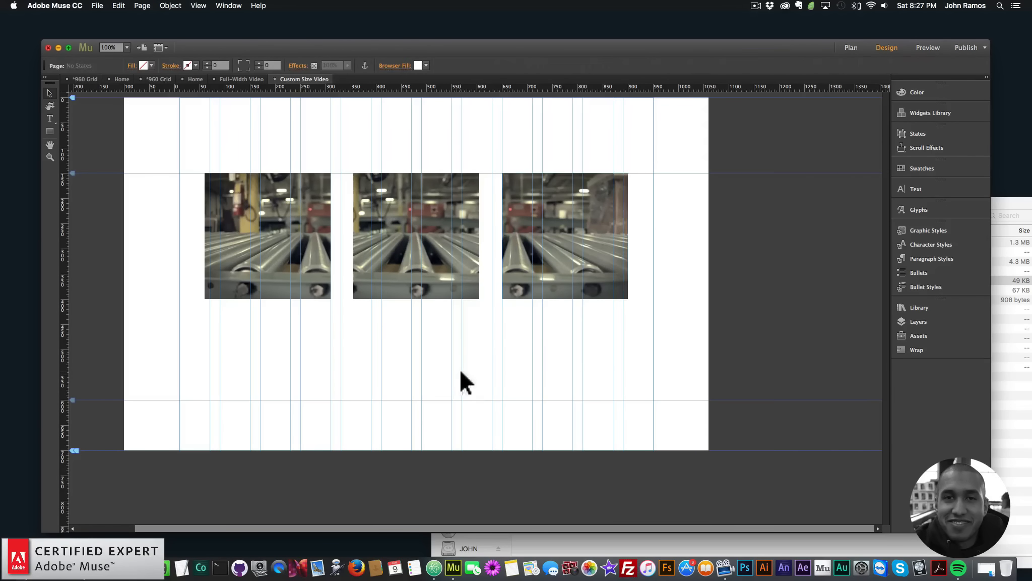
Step: Preview the page in the browser, reload it to compare the three videos' X positions, and return to the page design
click(100, 5)
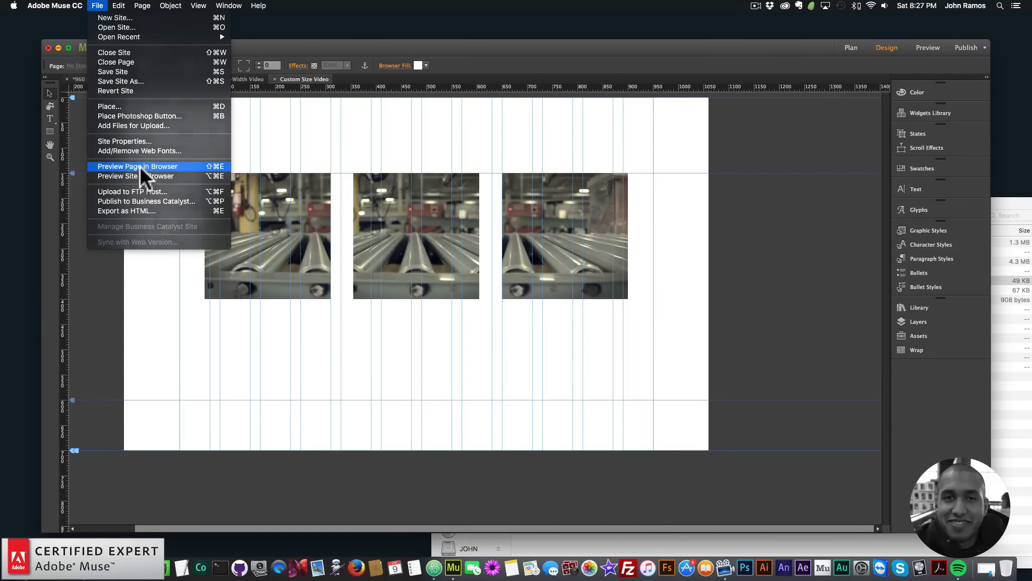
click(139, 167)
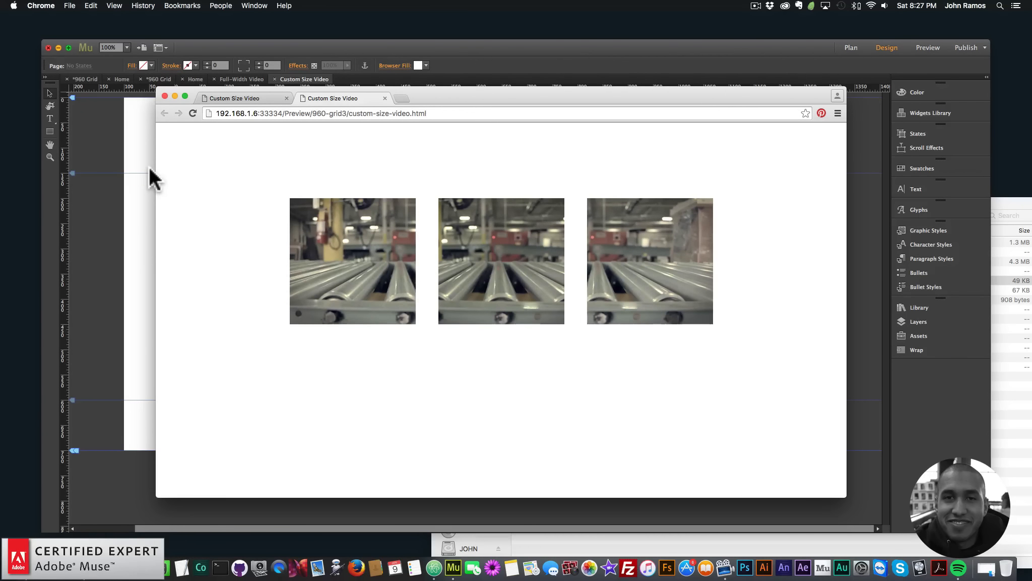
click(193, 113)
click(373, 47)
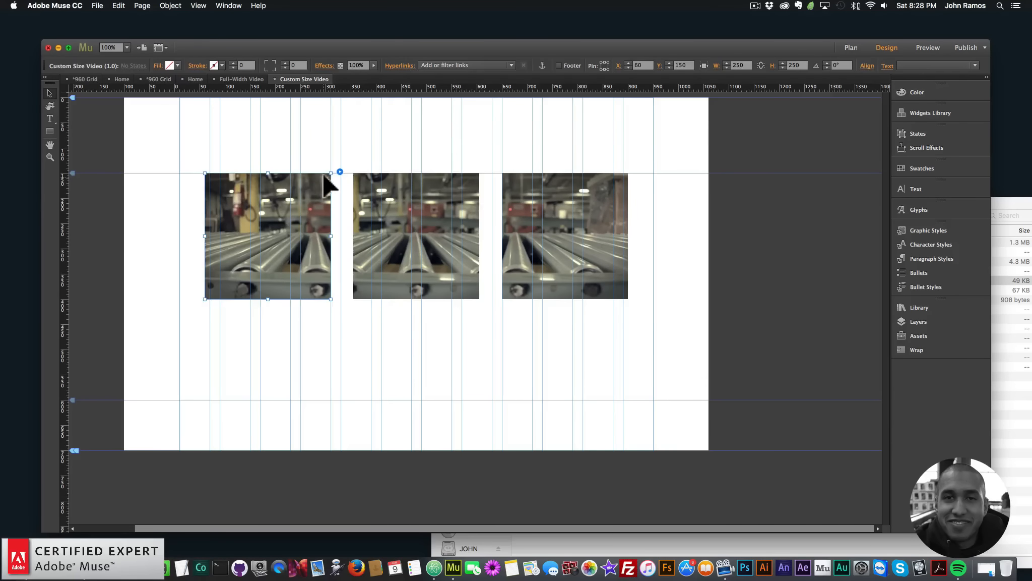
Step: Enable the overlay and mesh overlay on the first video and open Patternify.com from its options
click(336, 171)
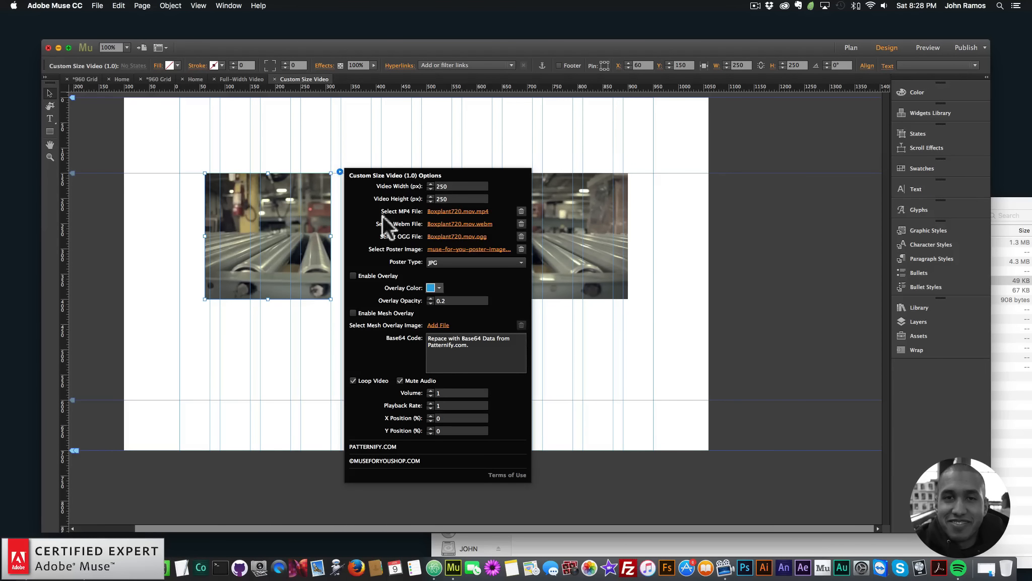
click(353, 275)
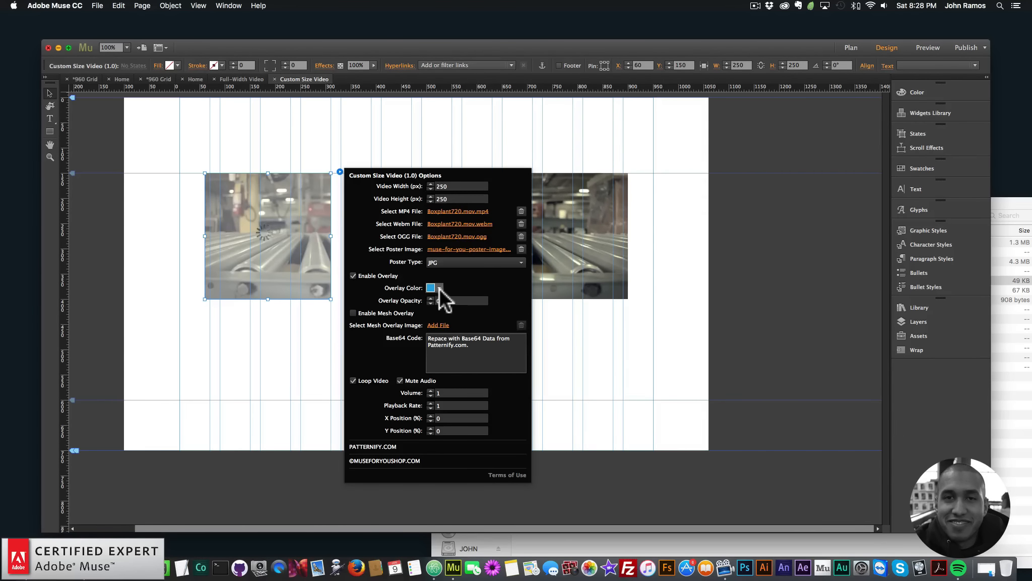
click(353, 313)
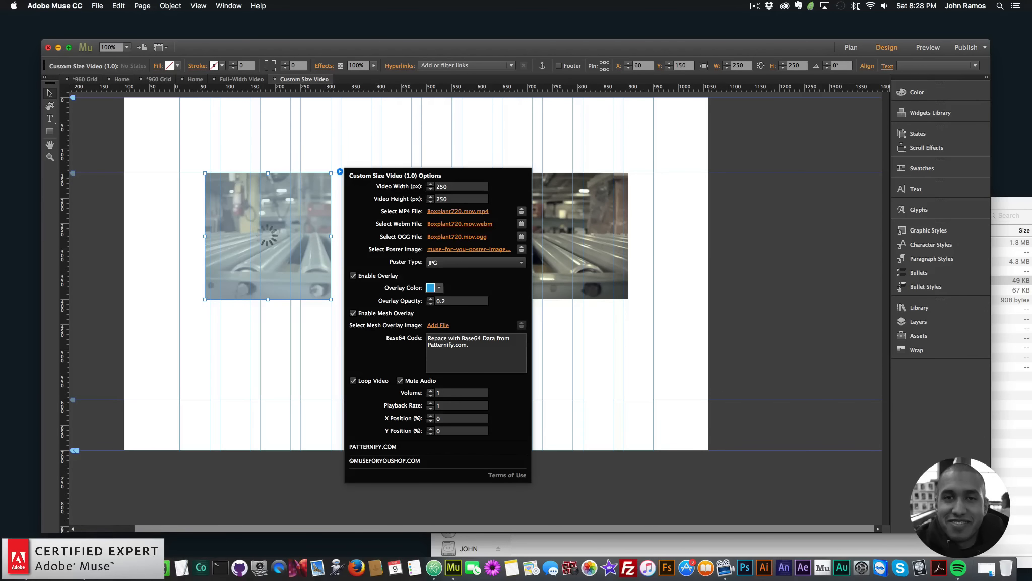
click(370, 446)
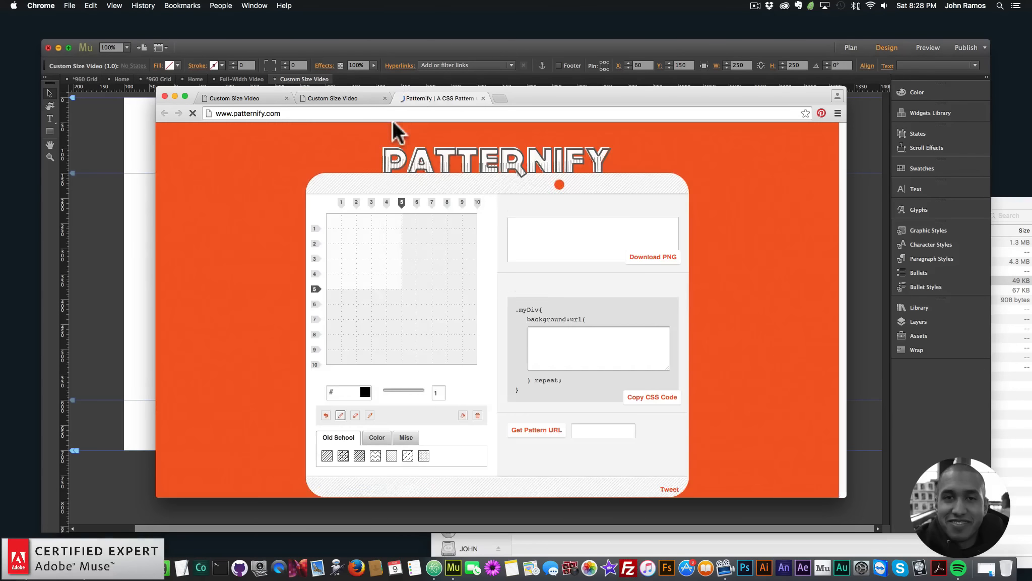
Step: Load the third Old School preset pattern in Patternify and copy its Base64 code
click(359, 479)
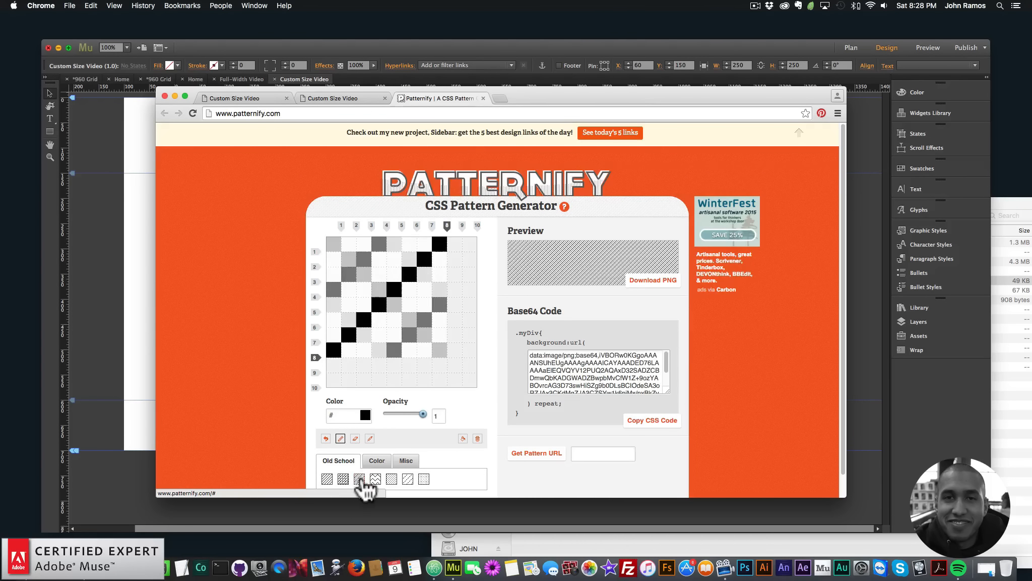
click(600, 373)
key(super+c)
scroll(510, 370, down, 1)
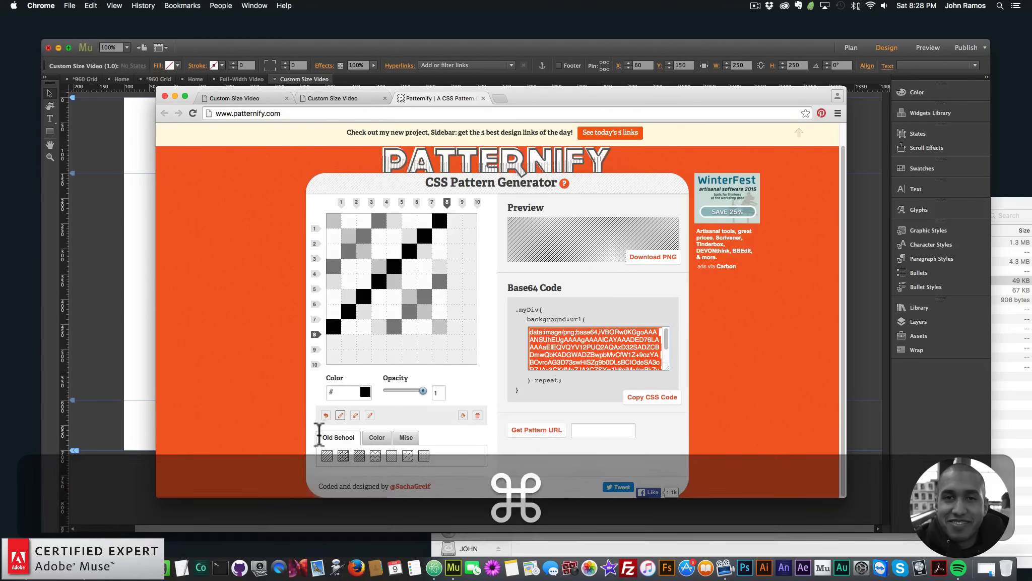
Step: Load the second Color preset pattern in Patternify and copy its Base64 code
click(377, 437)
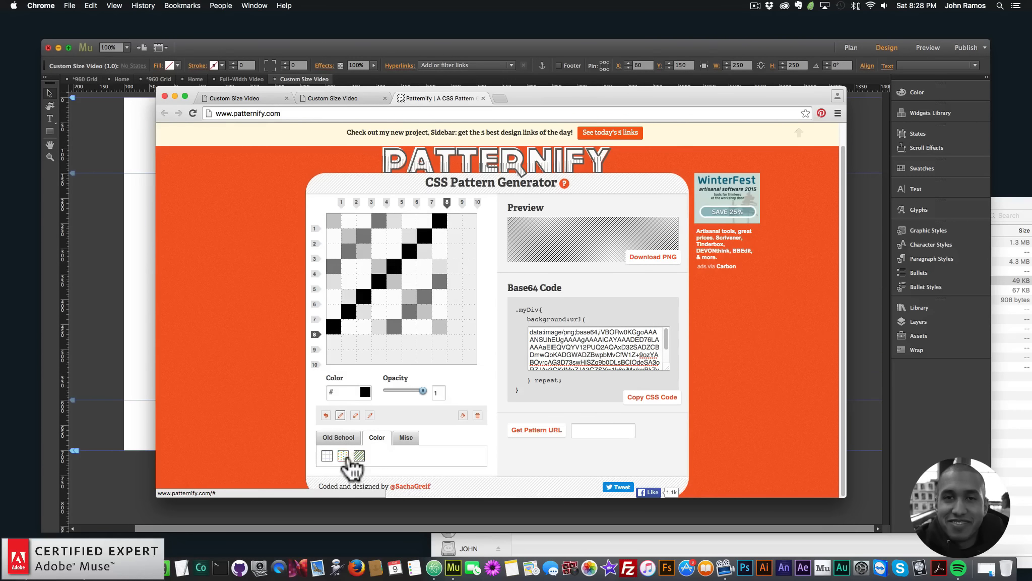
click(343, 455)
click(610, 348)
key(super+c)
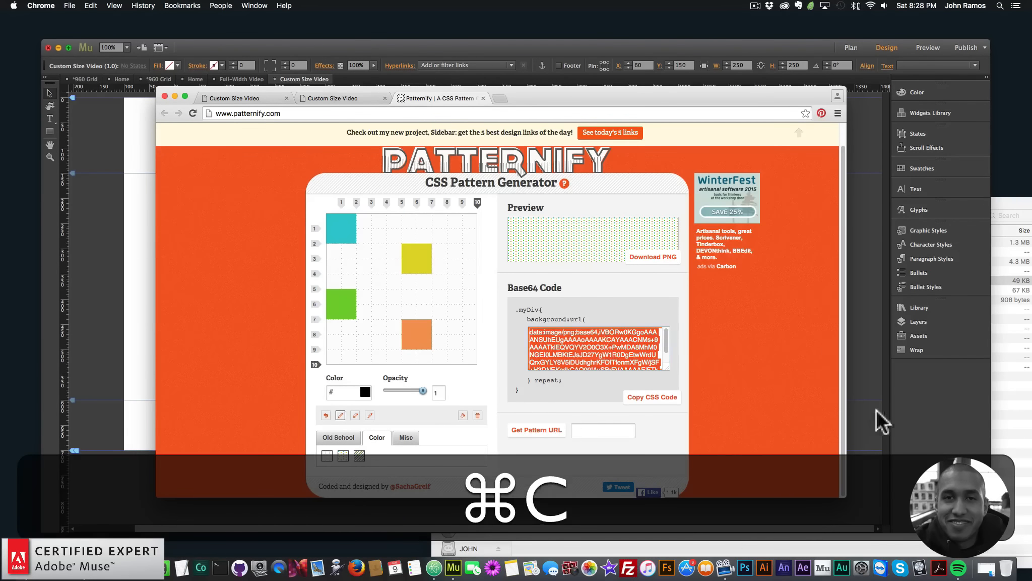
Step: Return to the Muse page and replace the first video's Base64 Code with the copied pattern data
click(882, 421)
click(340, 170)
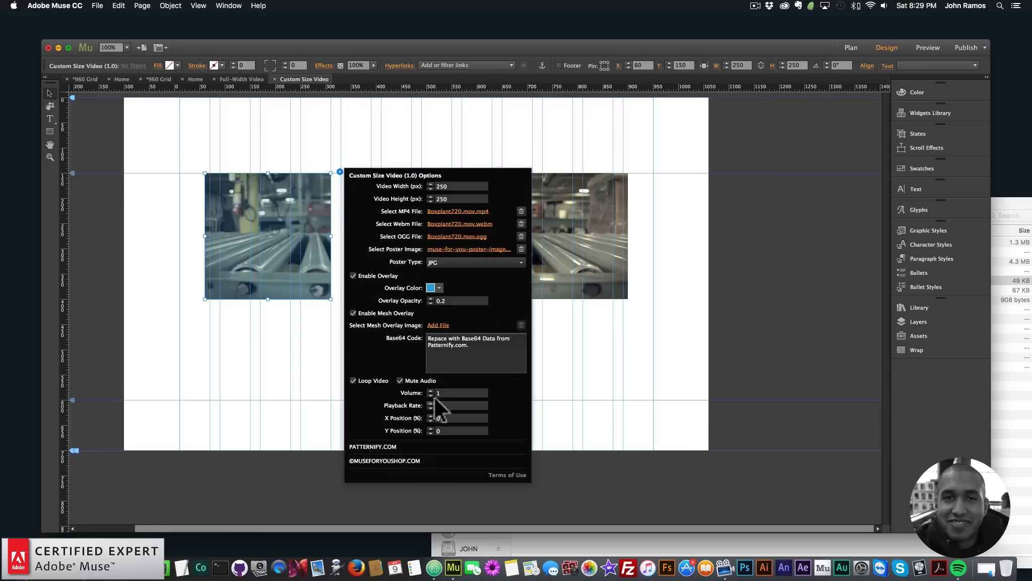
drag(480, 353, 304, 306)
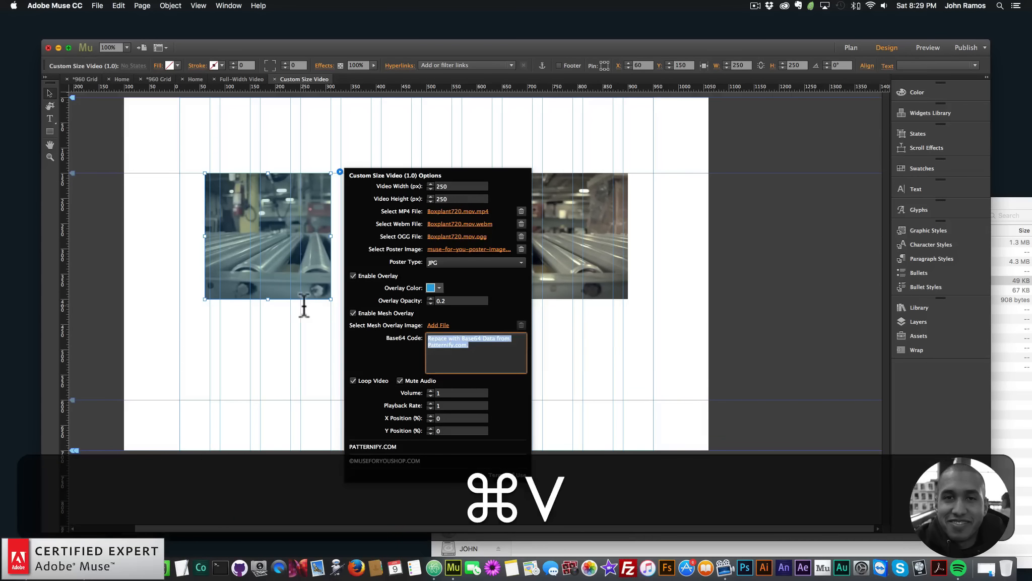
key(super+v)
key(super+Return)
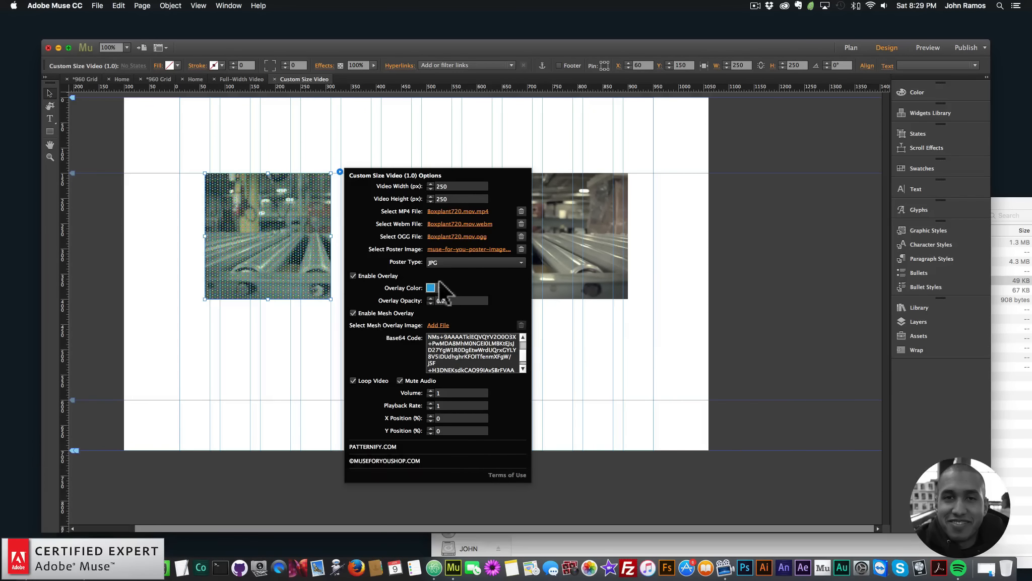
Step: Set the first video's Overlay Color to white and close its options
click(439, 287)
click(453, 318)
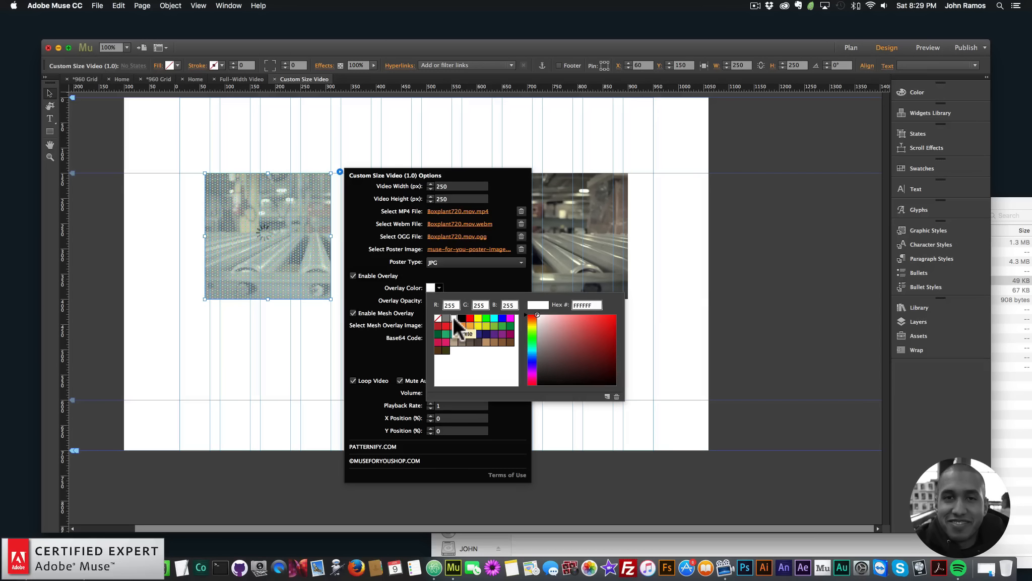
click(505, 323)
click(625, 221)
Step: Replace the middle video's Base64 Code with the copied pattern data
click(464, 192)
click(488, 172)
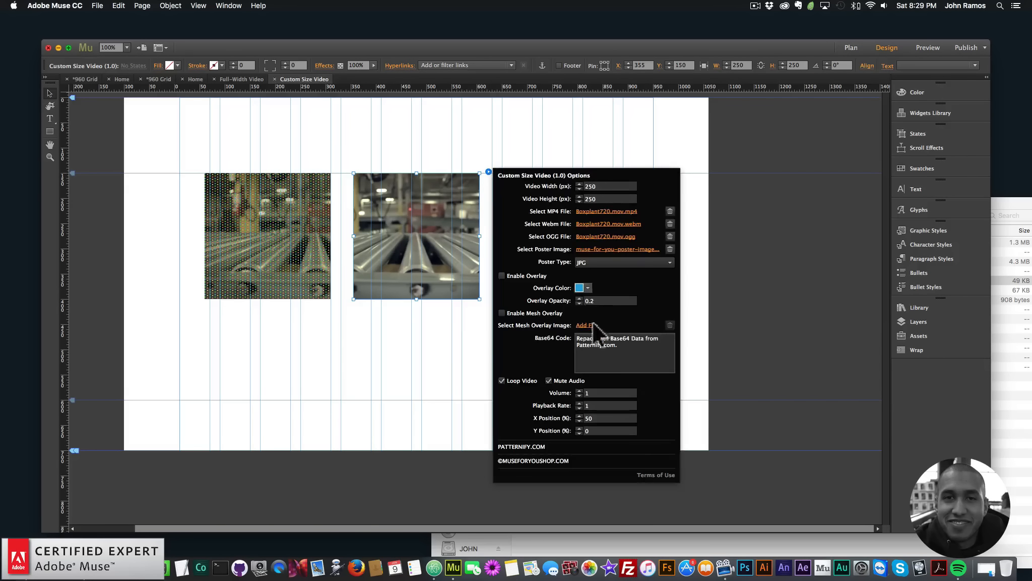
key(super+v)
key(super+Return)
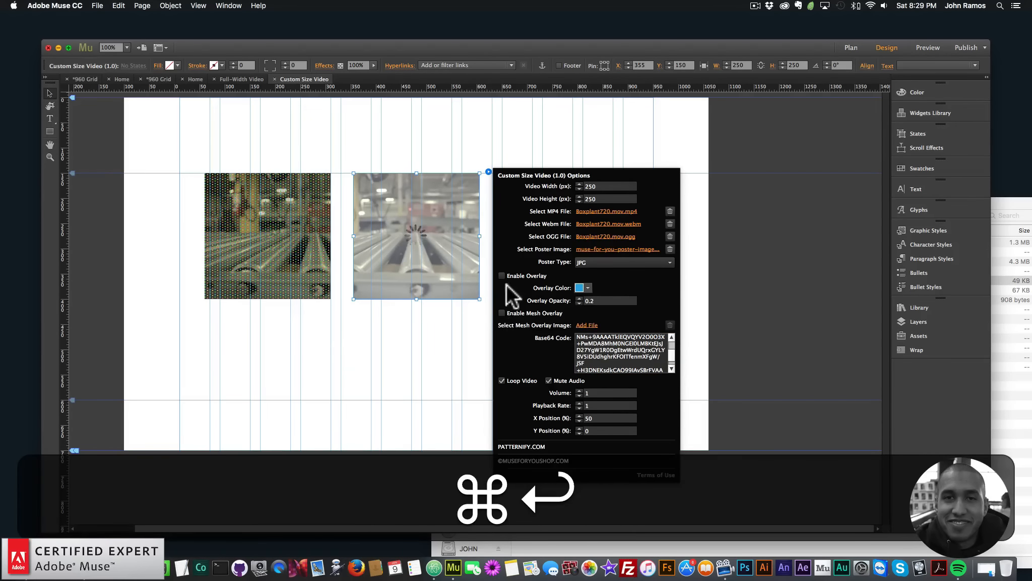
Step: Give the middle video a white overlay with opacity 0.5 and enable its mesh overlay
click(587, 288)
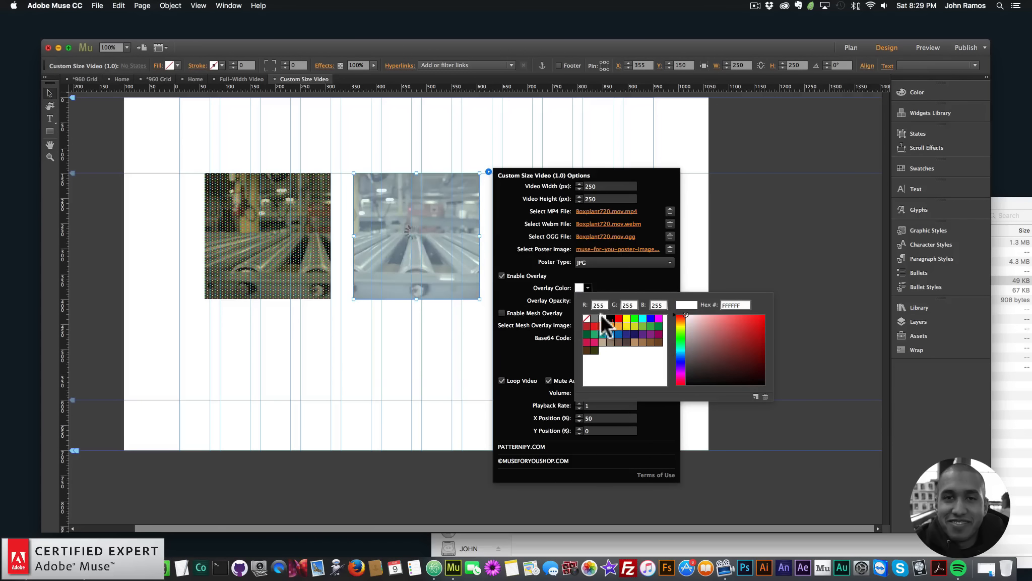
click(585, 297)
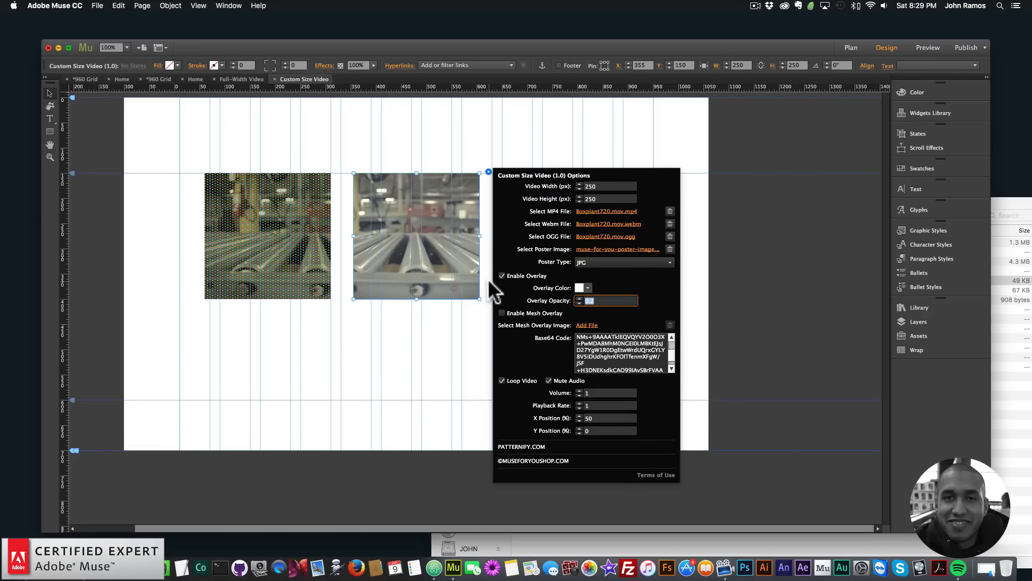
text(.5)
key(Return)
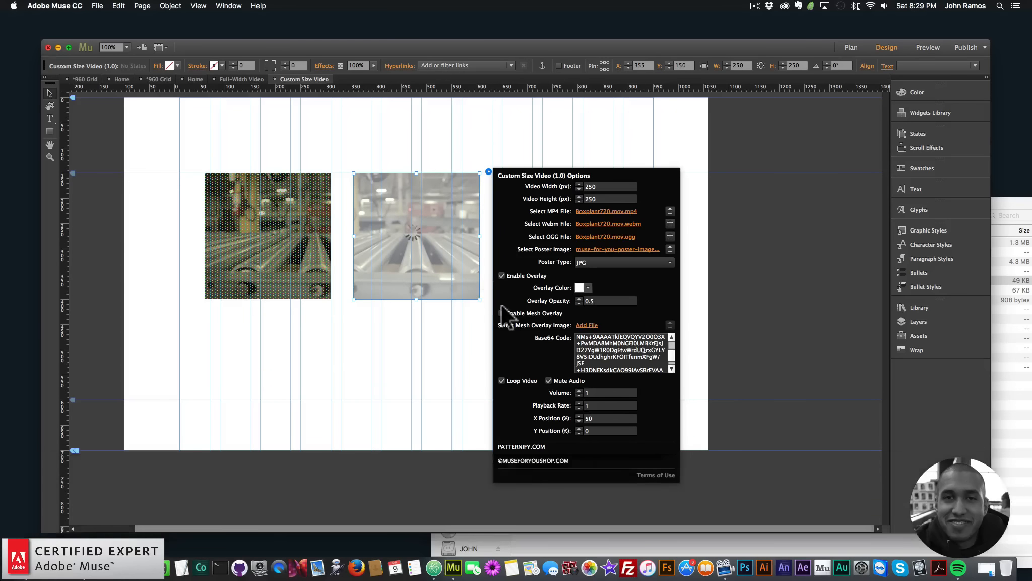
click(502, 312)
key(Escape)
Step: Enable the third video's overlay with opacity 0.9 and its mesh overlay
click(605, 211)
click(637, 171)
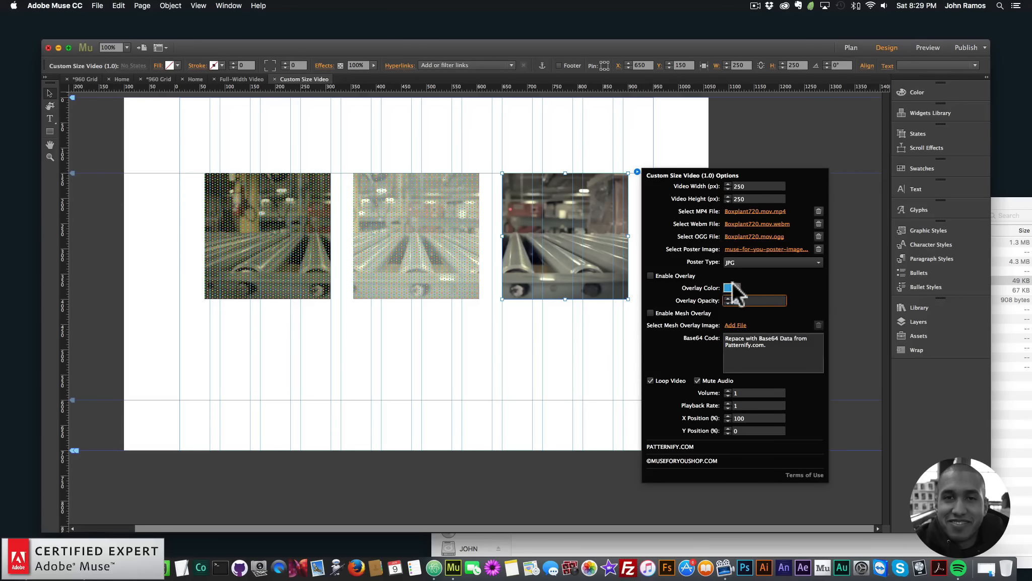
click(650, 276)
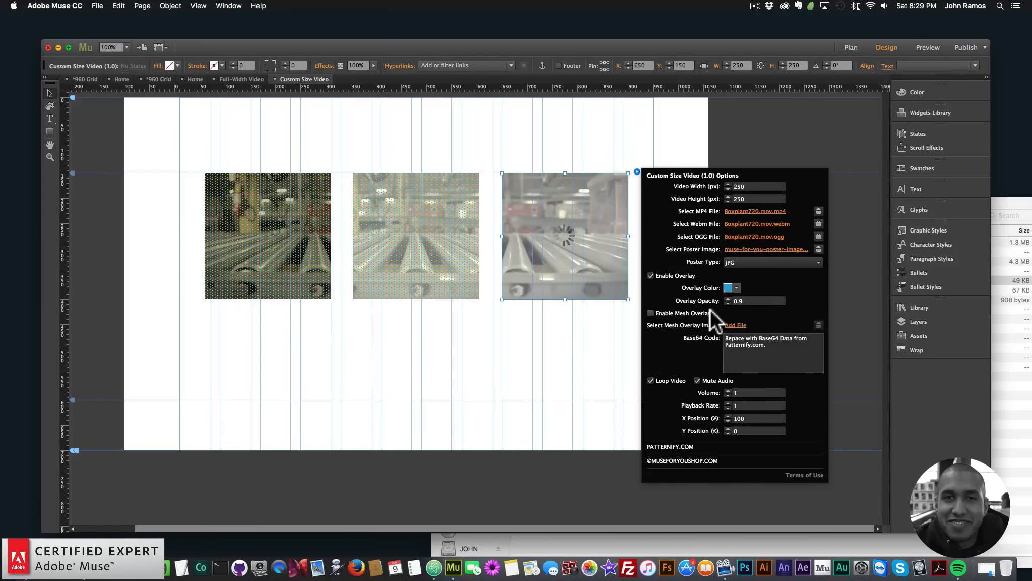
click(651, 313)
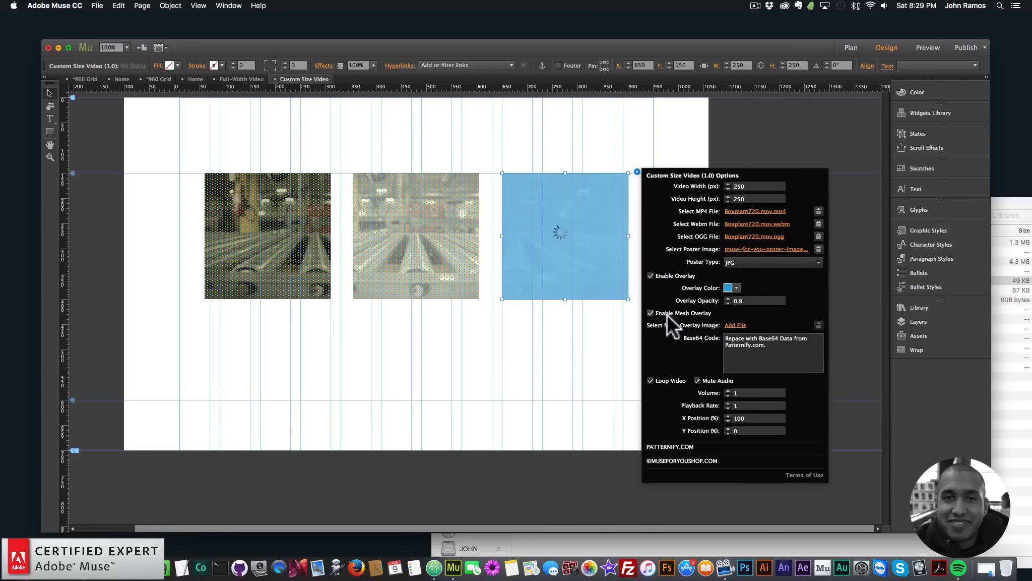
Step: Replace the third video's Base64 Code with the copied pattern data and close its options
click(760, 355)
key(cmd+v)
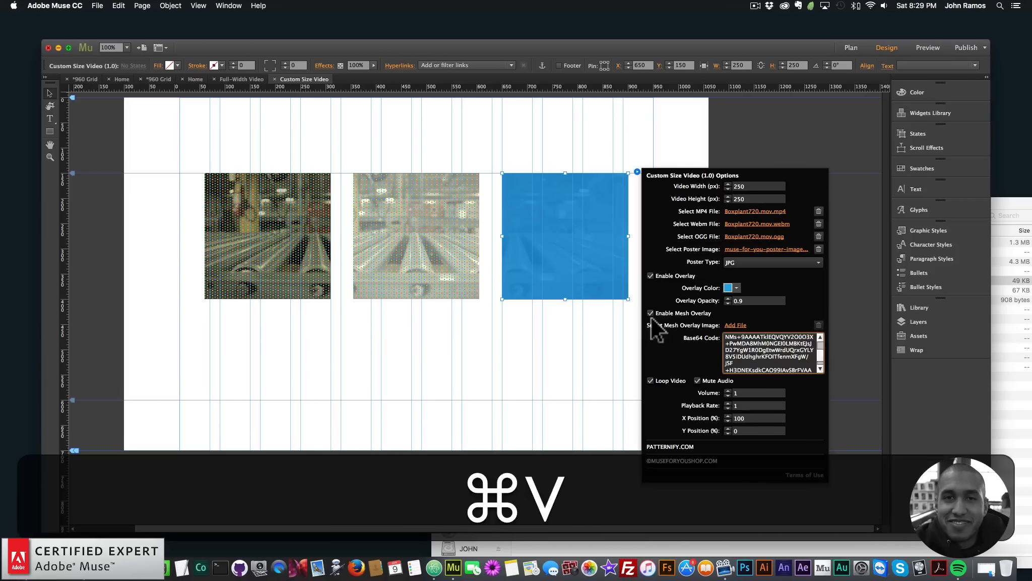
key(cmd+Return)
scroll(821, 362, up, 5)
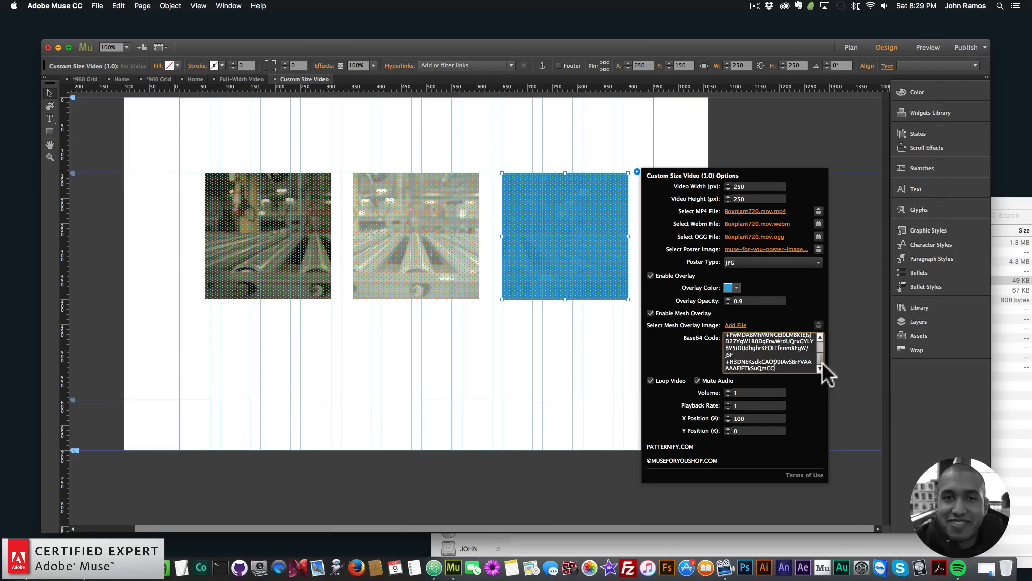
click(448, 342)
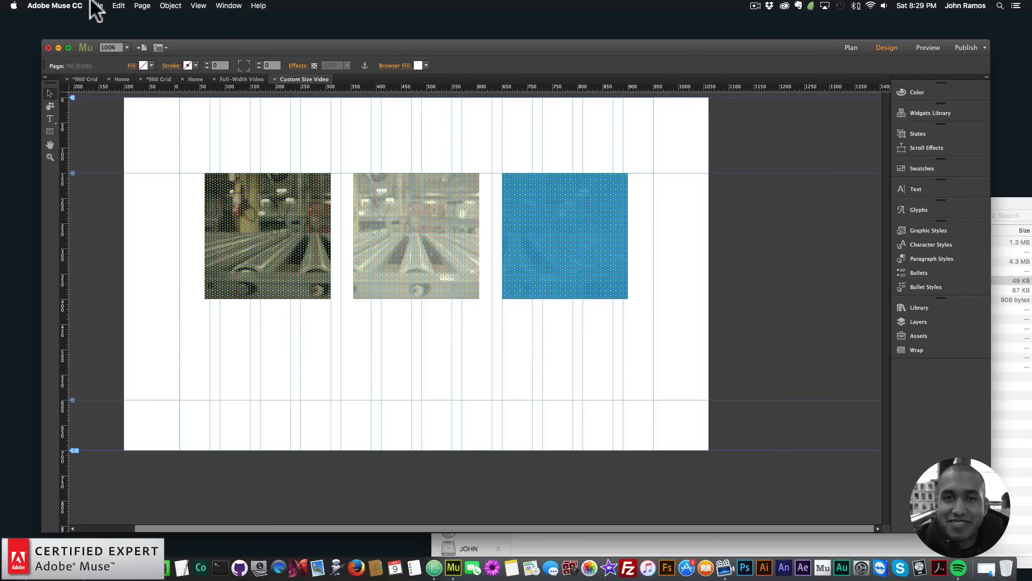
Step: Set the third video's Overlay Color to white and close its options
click(537, 223)
click(637, 172)
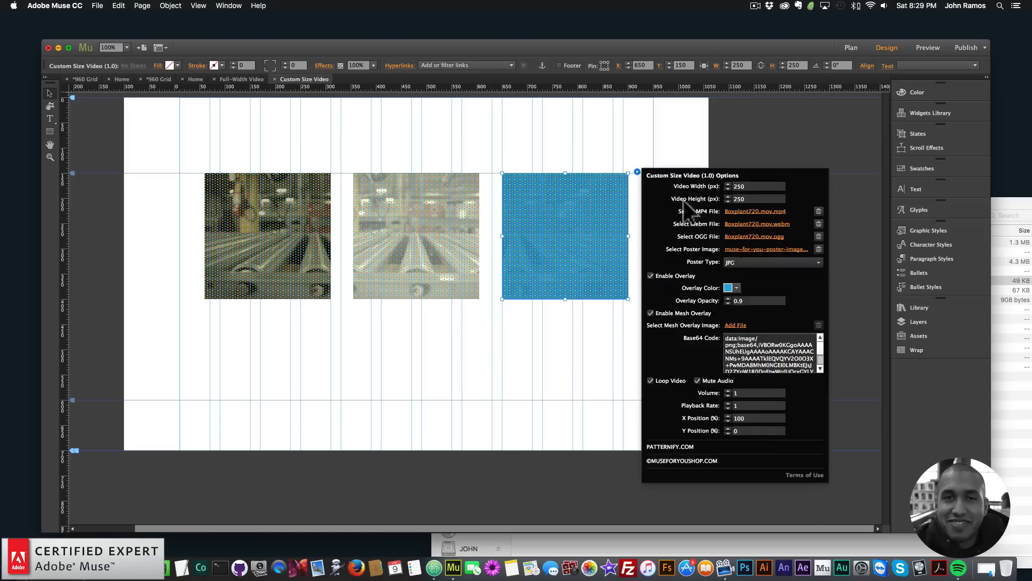
click(736, 287)
click(751, 318)
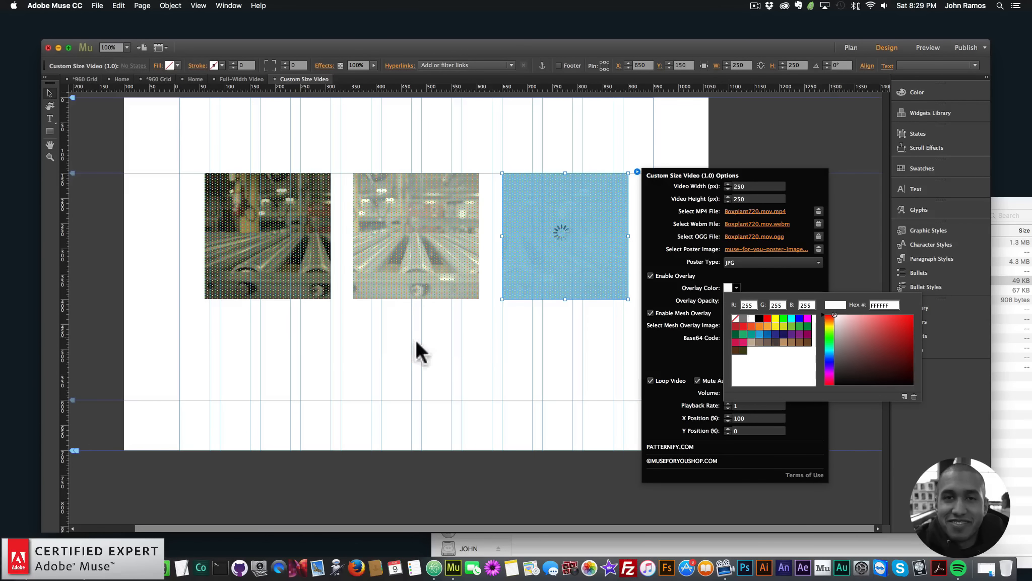
click(314, 341)
Step: Preview the page in the browser to check the overlays on the three videos and return to the page design
click(97, 5)
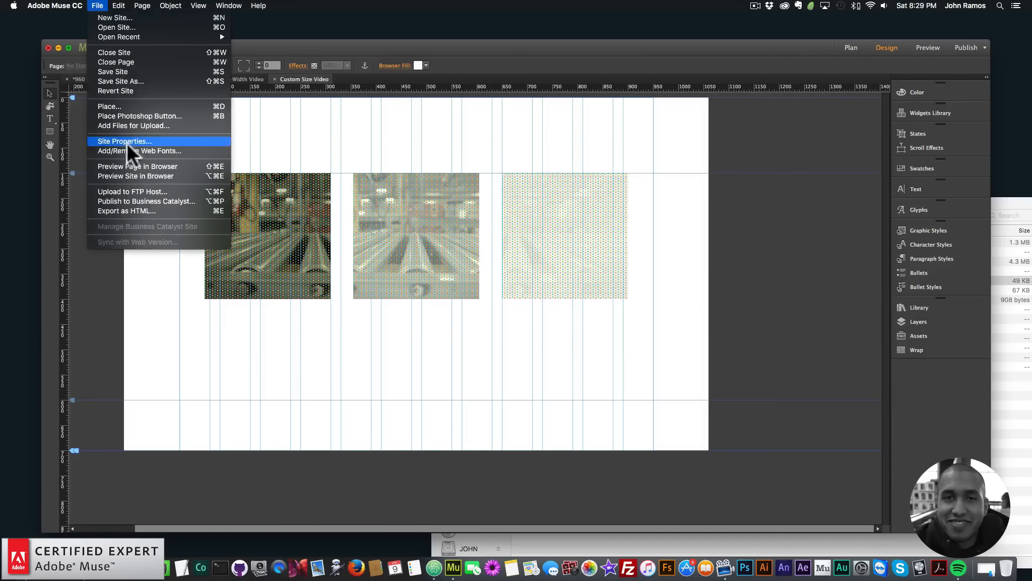
click(130, 162)
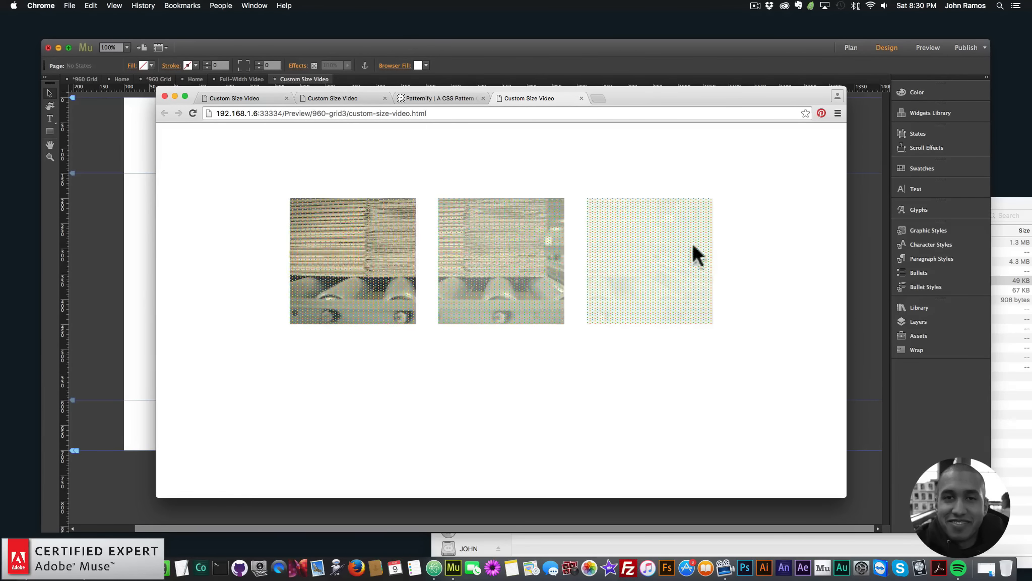
key(super+Tab)
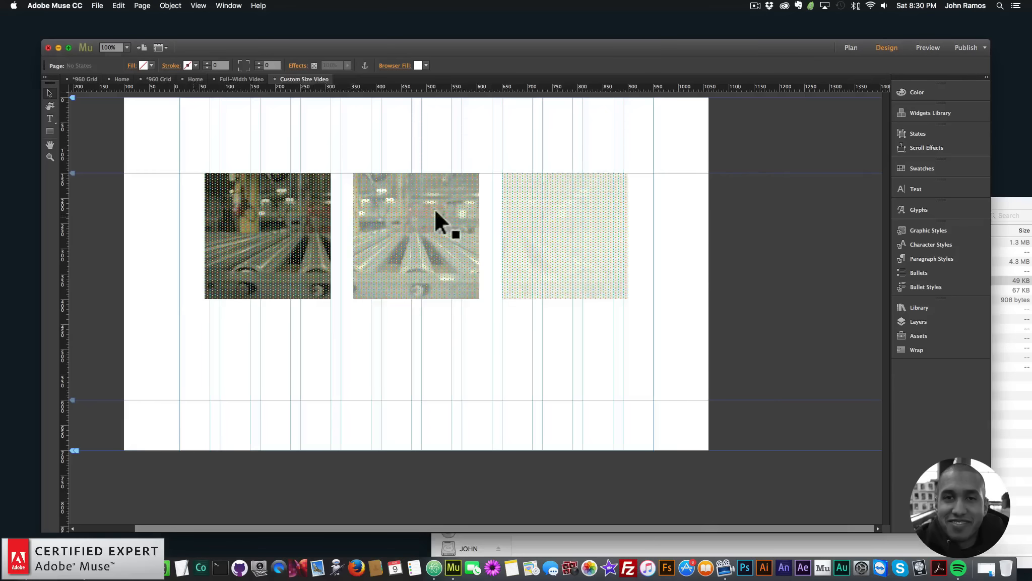
Step: Set the third video's Overlay Opacity to 0.5
click(620, 176)
click(637, 172)
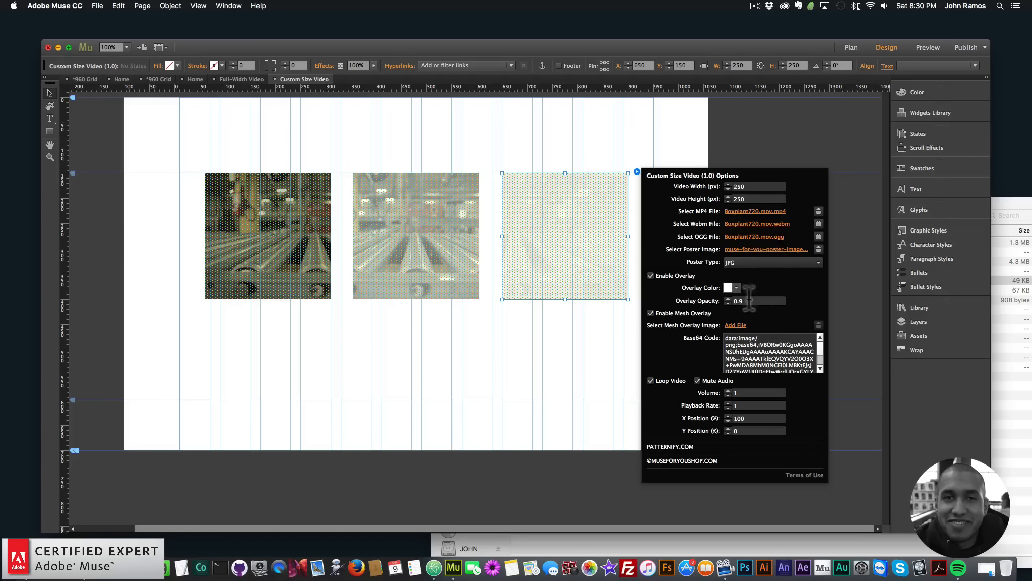
text(0.5)
key(Return)
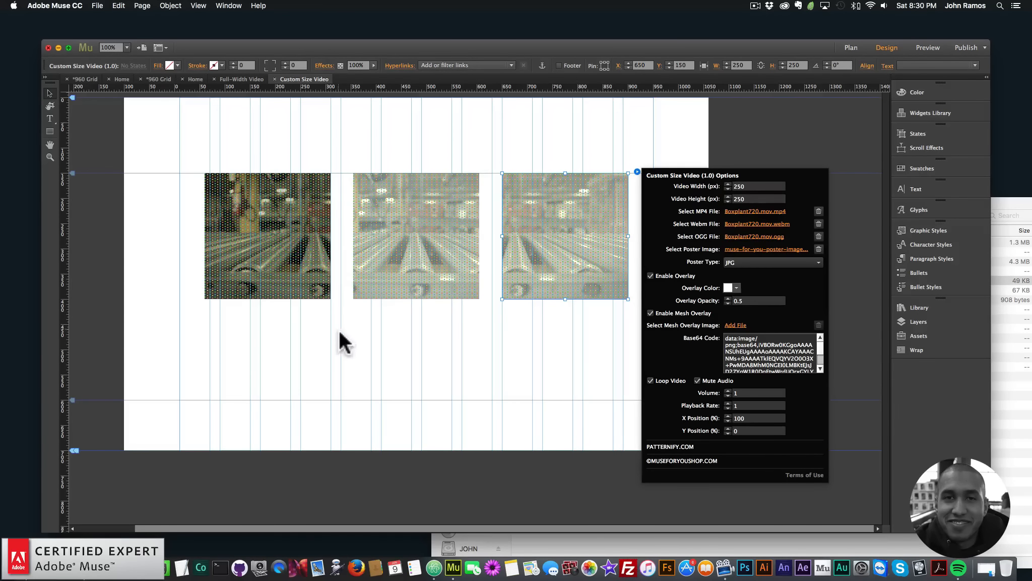
Step: Compare the overlay settings in the options of the first and third videos
click(314, 262)
click(339, 172)
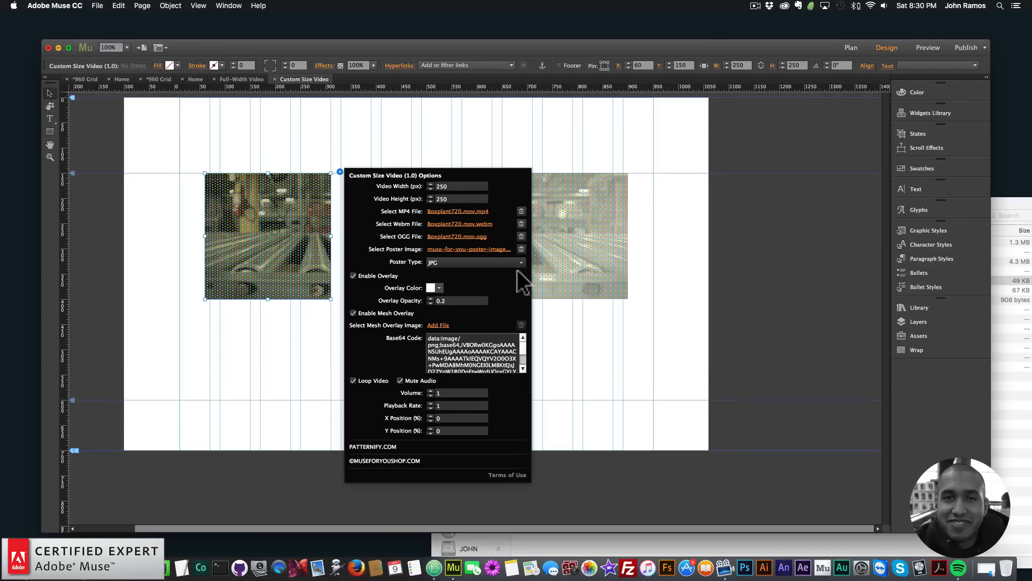
click(584, 224)
click(637, 172)
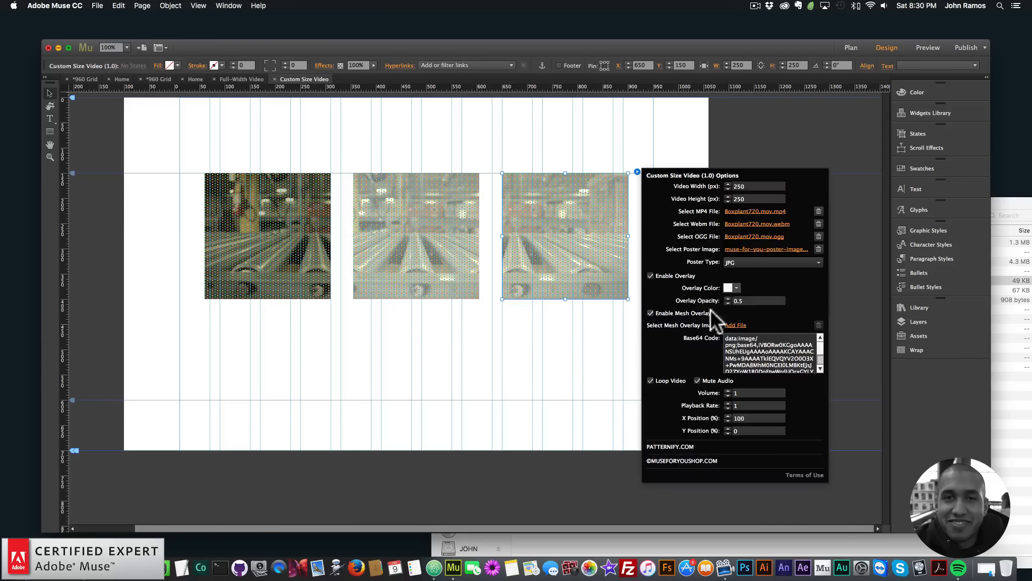
Step: Set the third video's Overlay Opacity to 0.2 and close its options
text(2)
key(Return)
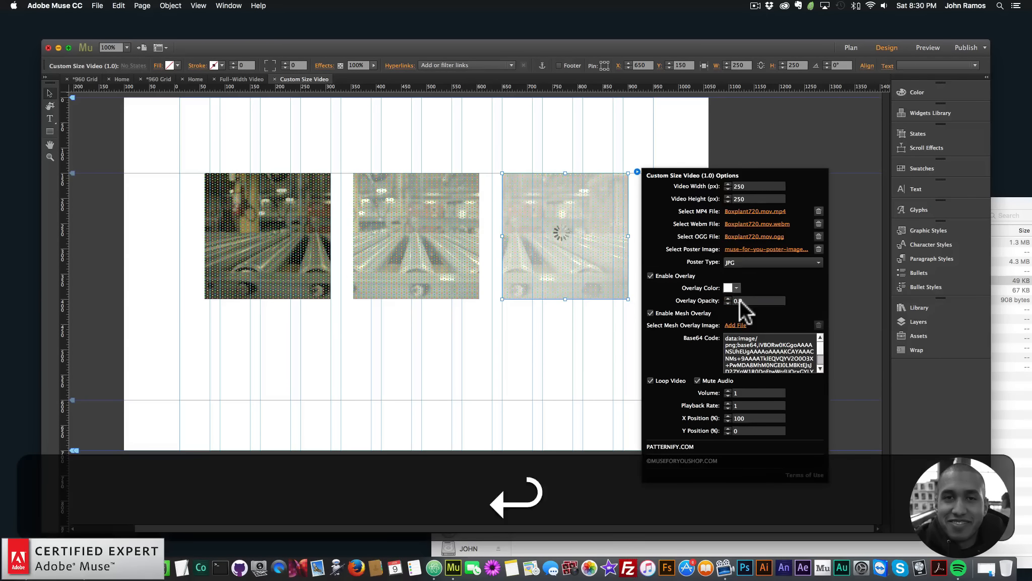
click(571, 270)
Step: Set the middle video's Overlay Opacity to 0.2 in its widget options
click(471, 222)
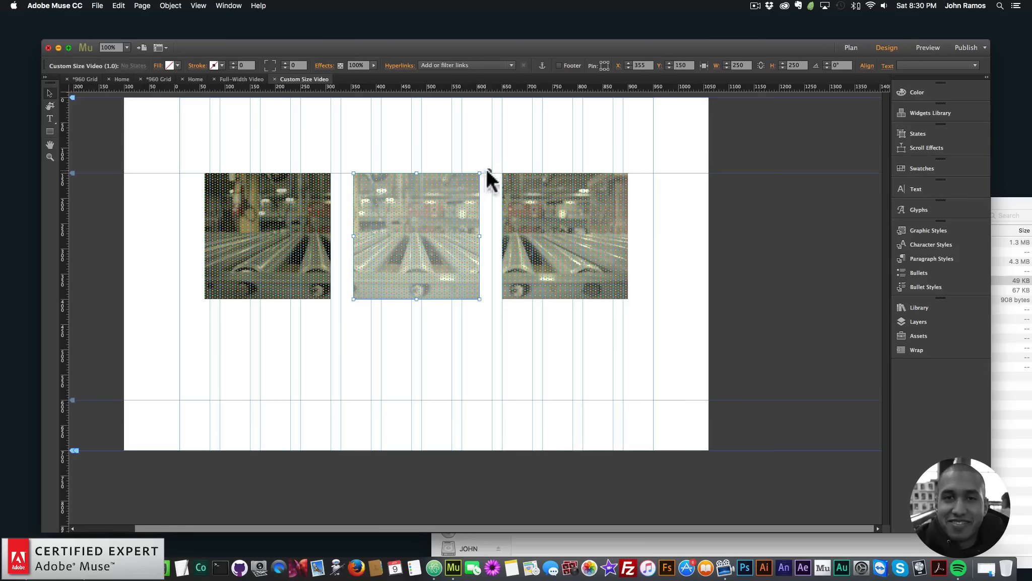
click(488, 172)
double_click(608, 301)
text(2)
key(Return)
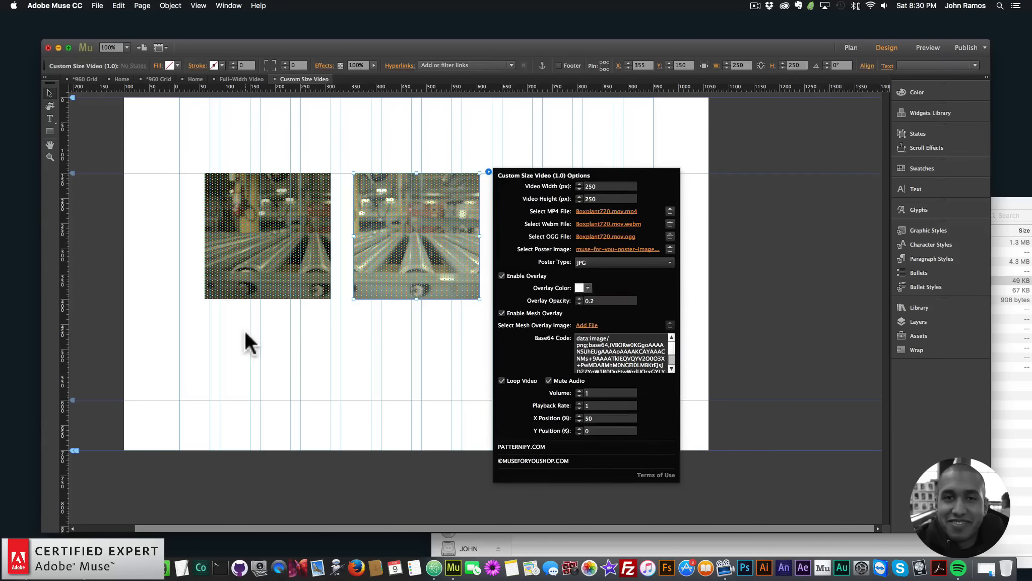
Step: Close the widget options and preview the page in the browser to check the overlays on the three videos
click(244, 329)
click(98, 5)
click(136, 167)
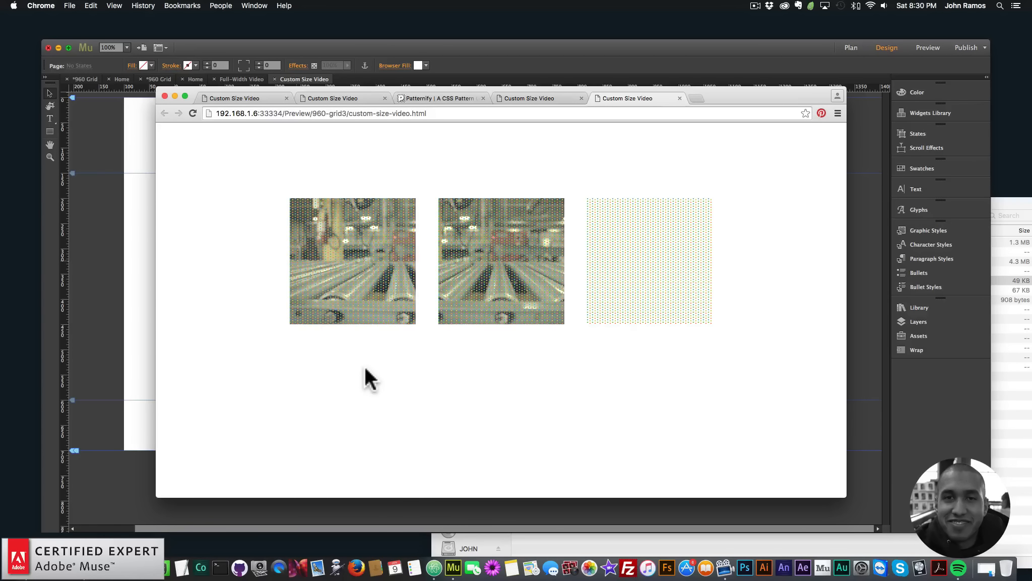
key(super+q)
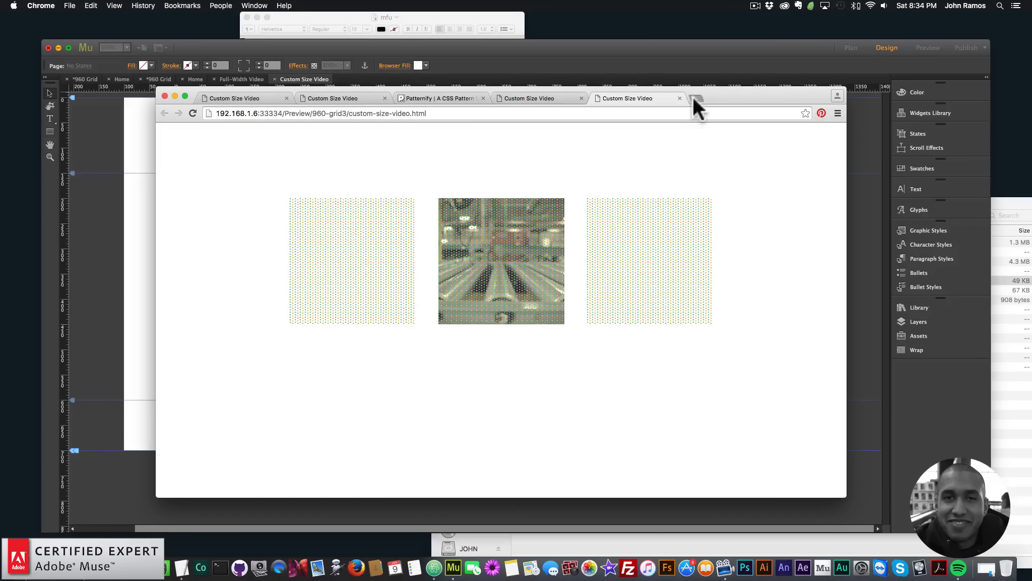
click(694, 98)
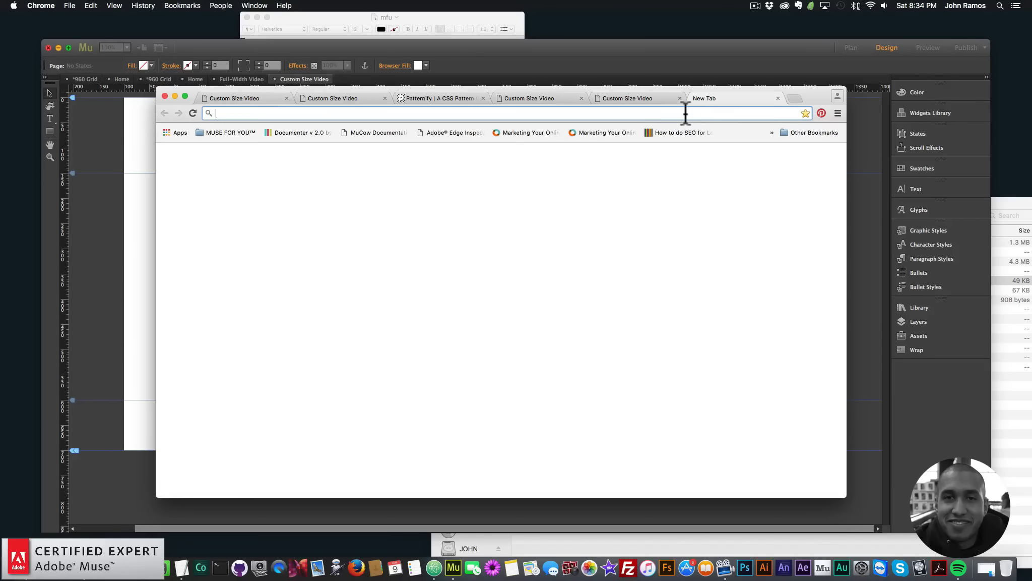
text(www.muse)
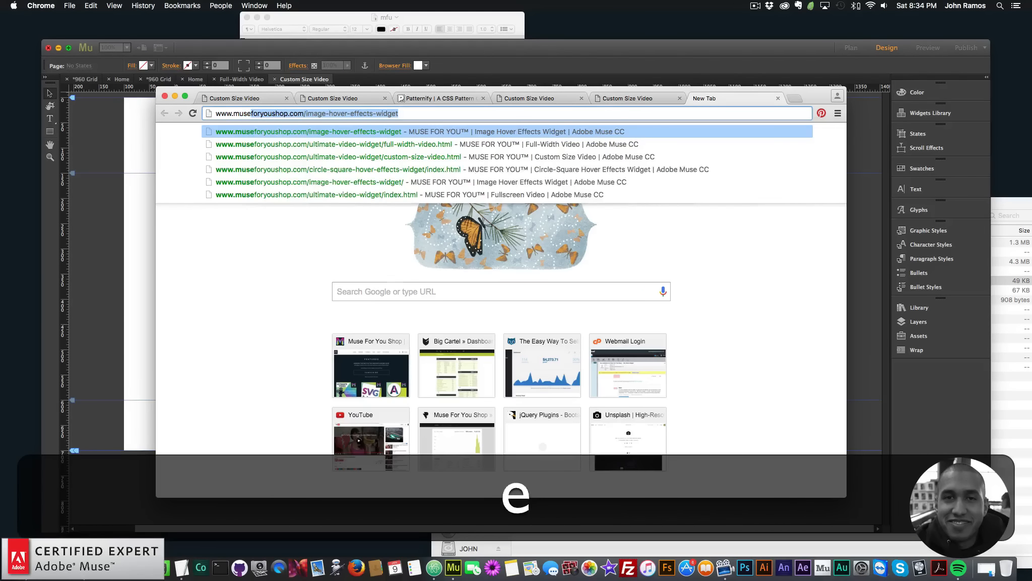
text(foryoushop.com/video-)
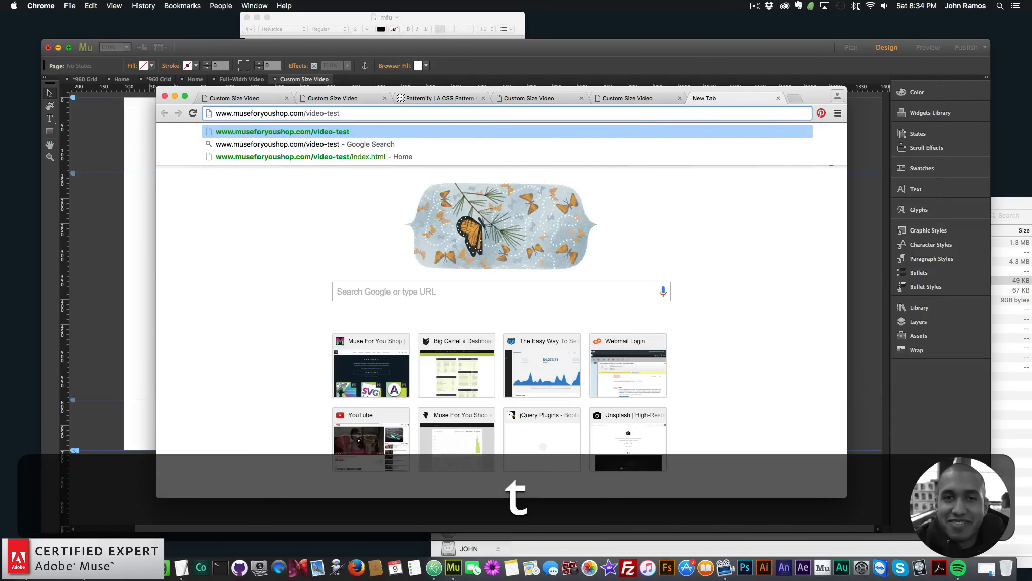
text(test)
key(Return)
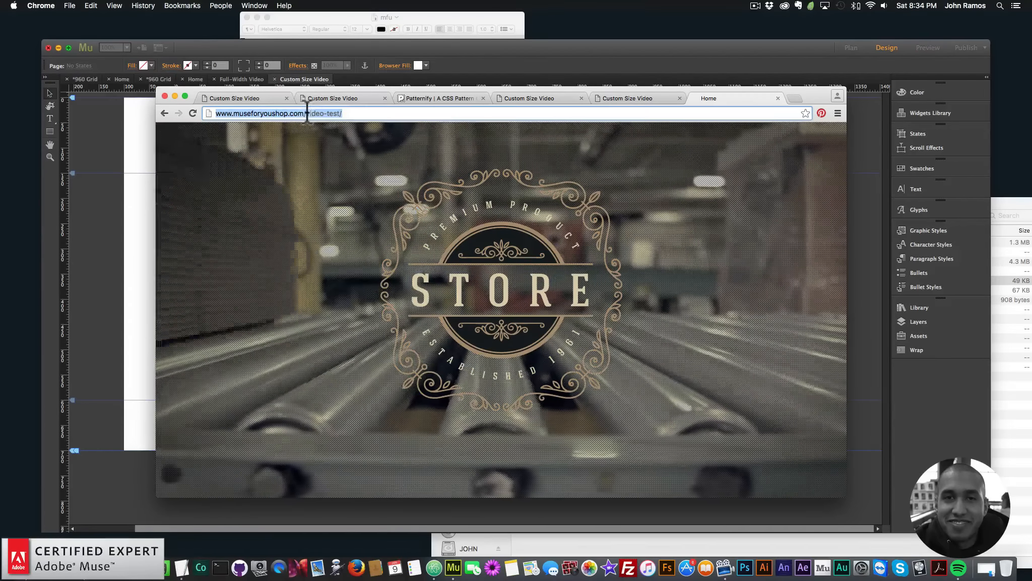
Step: Load full-width-video.html from the video-test site to view the header video
click(353, 113)
text(full)
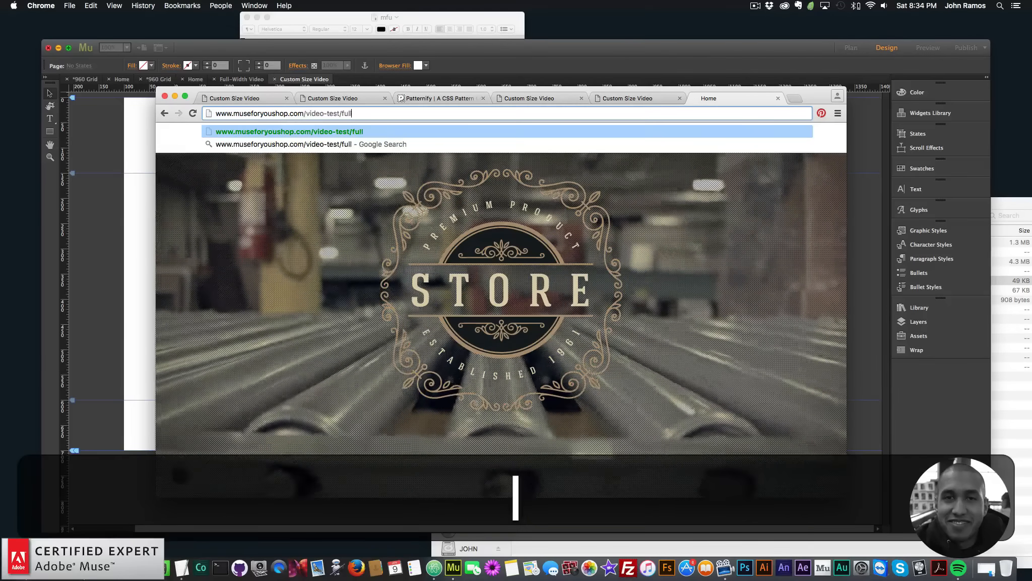
text(-width)
key(BackSpace)
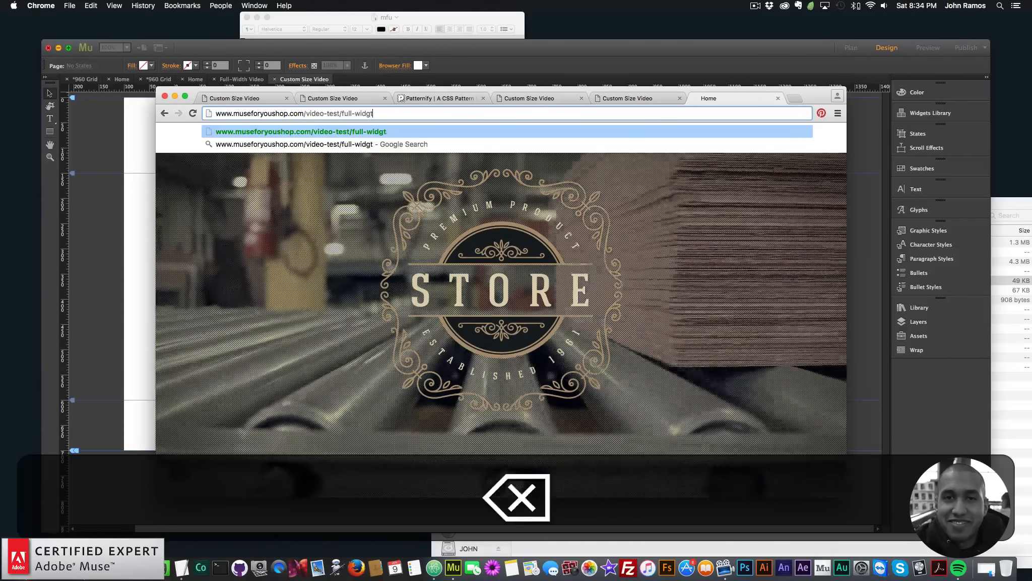
text(h)
text(-video)
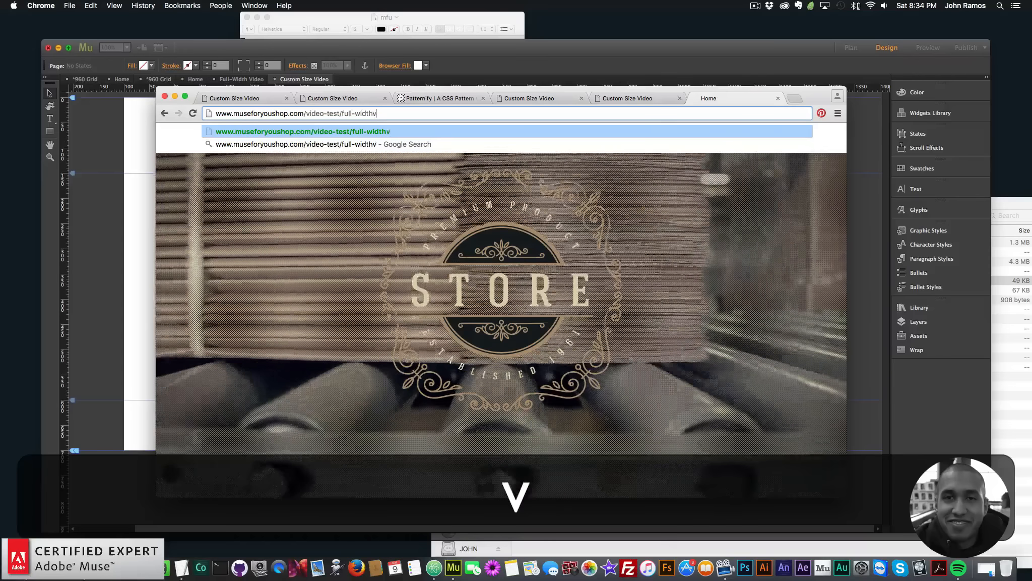
text(.htmn)
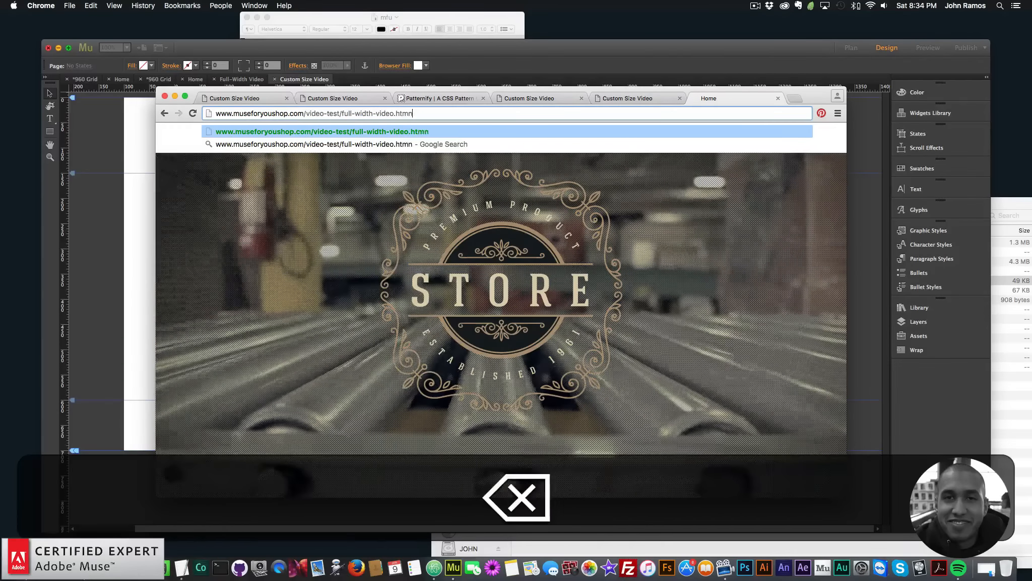
key(BackSpace)
text(l)
key(Return)
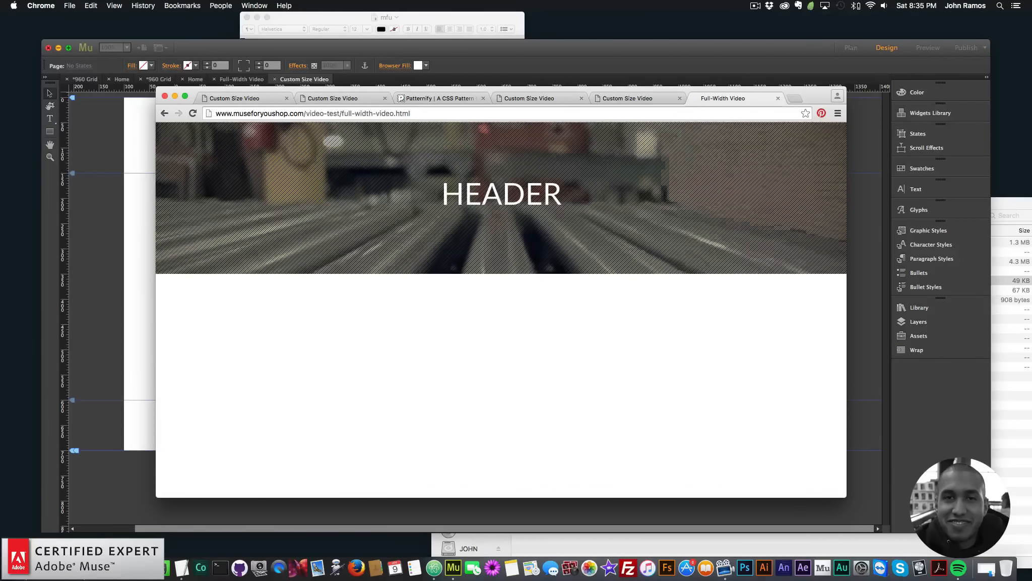
Step: Load custom-size-video.html from the video-test site to view the three custom-size videos
drag(411, 113, 341, 113)
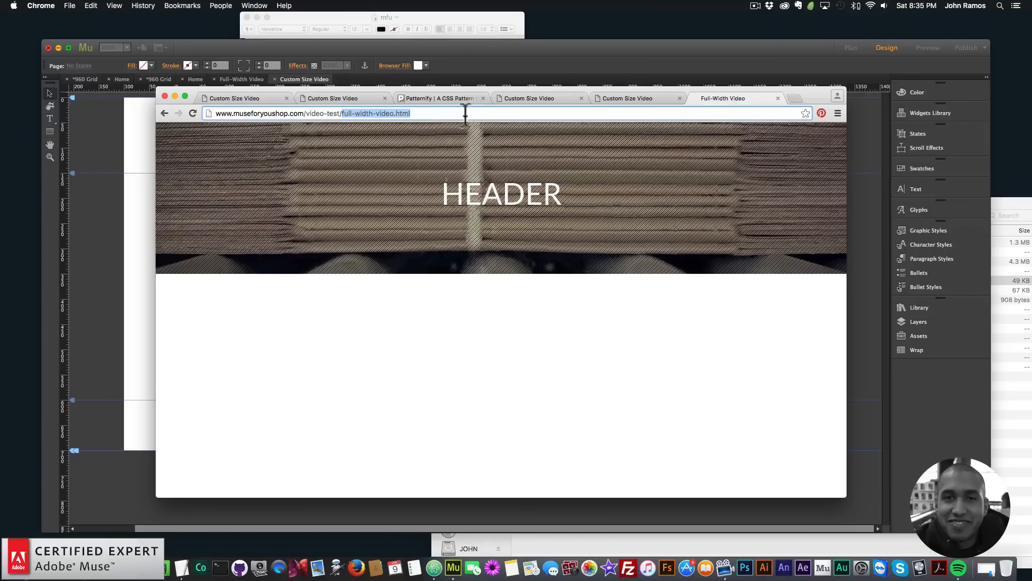
text(custo)
text(-s)
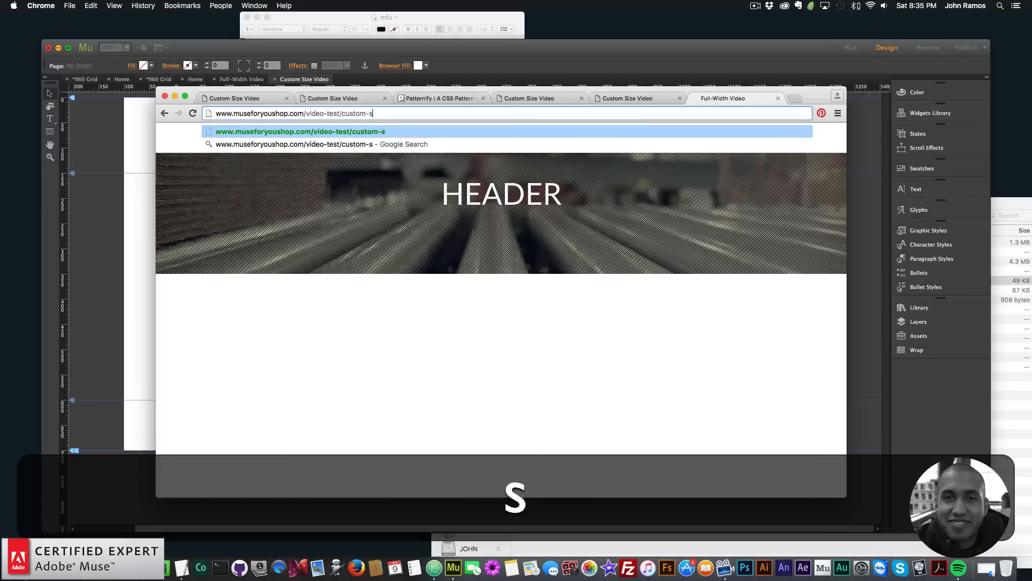
text(ize-video.html)
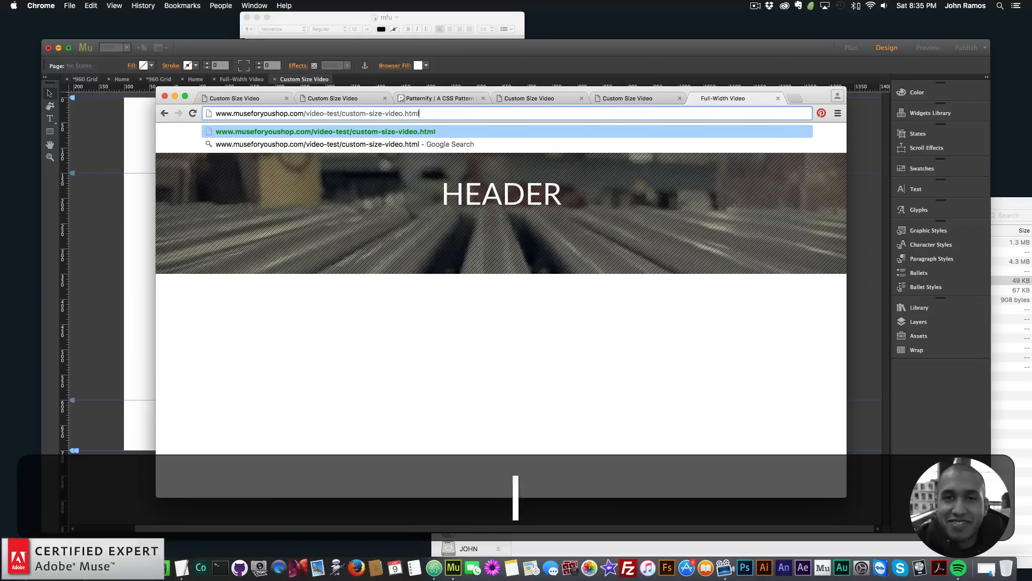
key(Return)
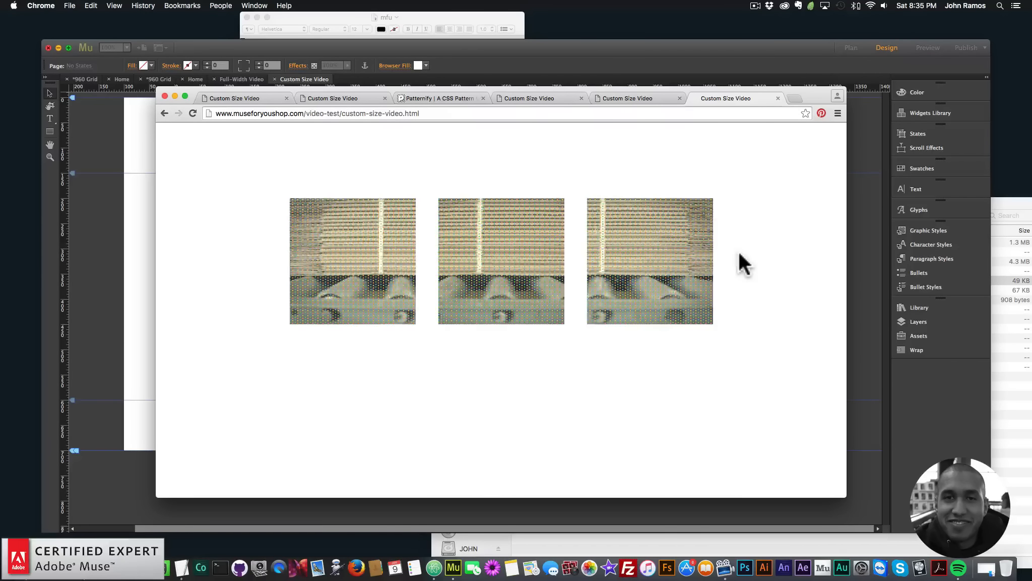
Step: Open the museforyoushop.com home page in a new browser tab
click(800, 97)
text(museforyoushop.com)
key(Return)
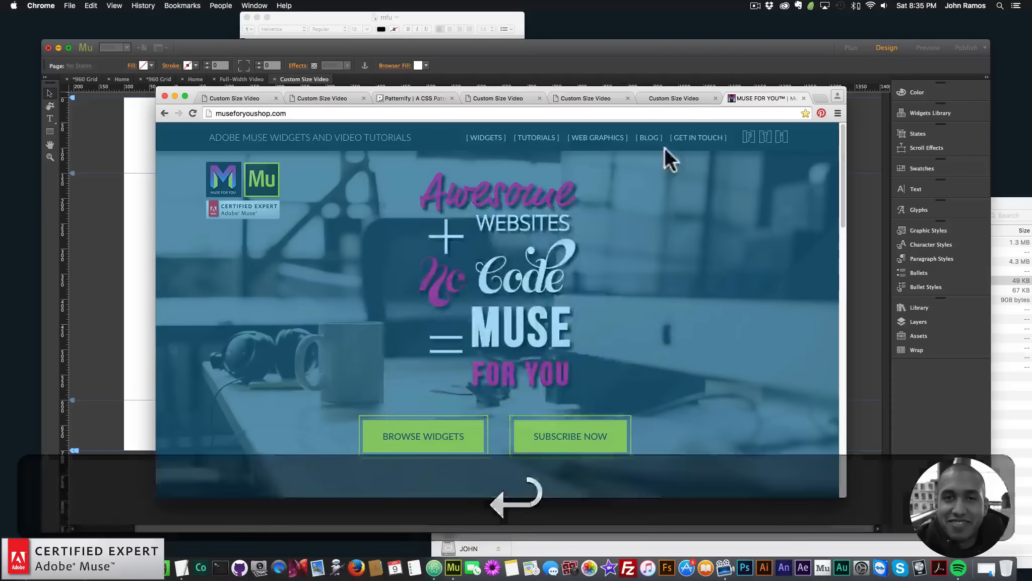
Step: Go to the Muse For You widget shop and open the Ultimate Video Widget product page
click(522, 293)
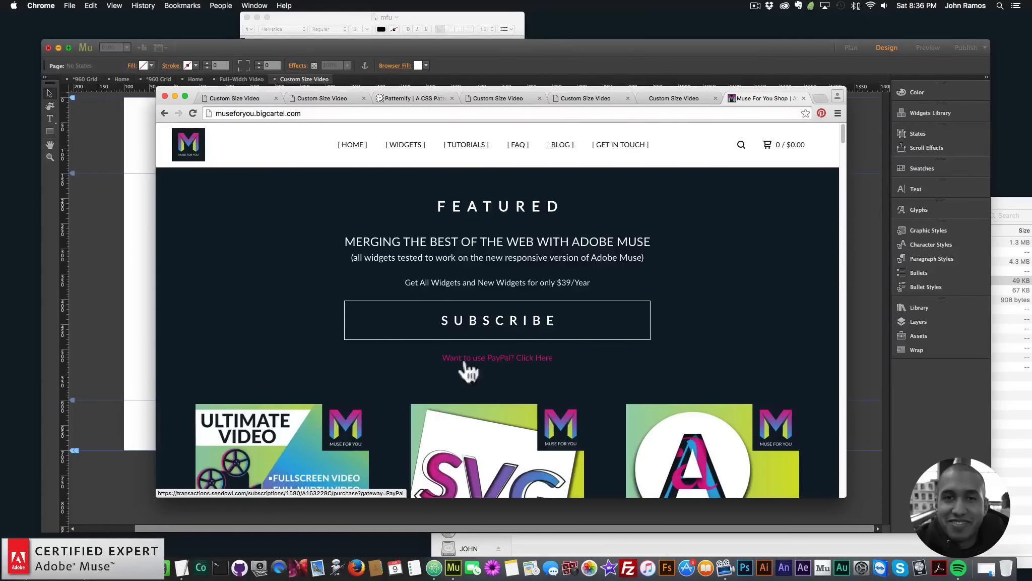
scroll(450, 367, down, 3)
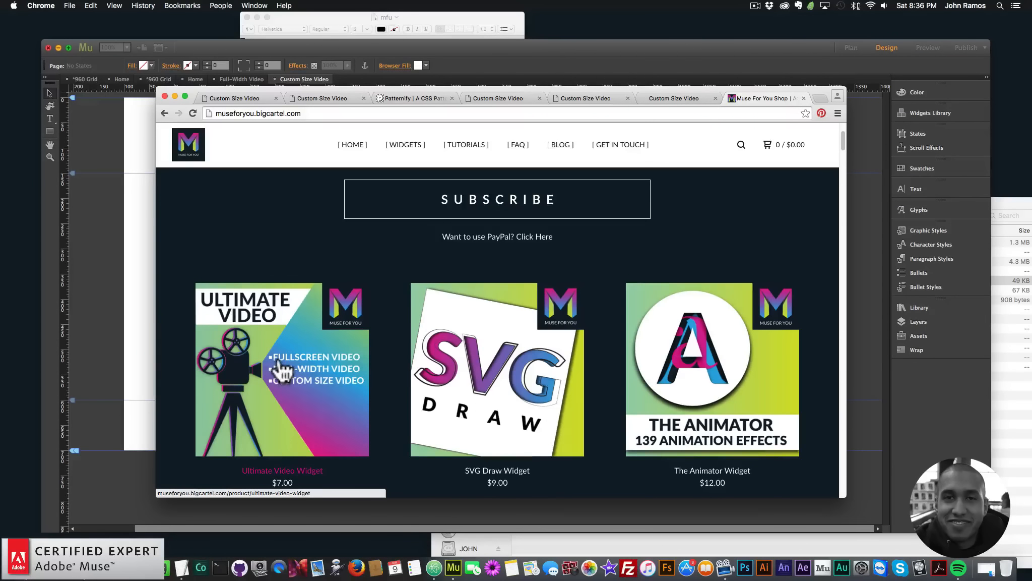
scroll(277, 365, down, 1)
click(282, 319)
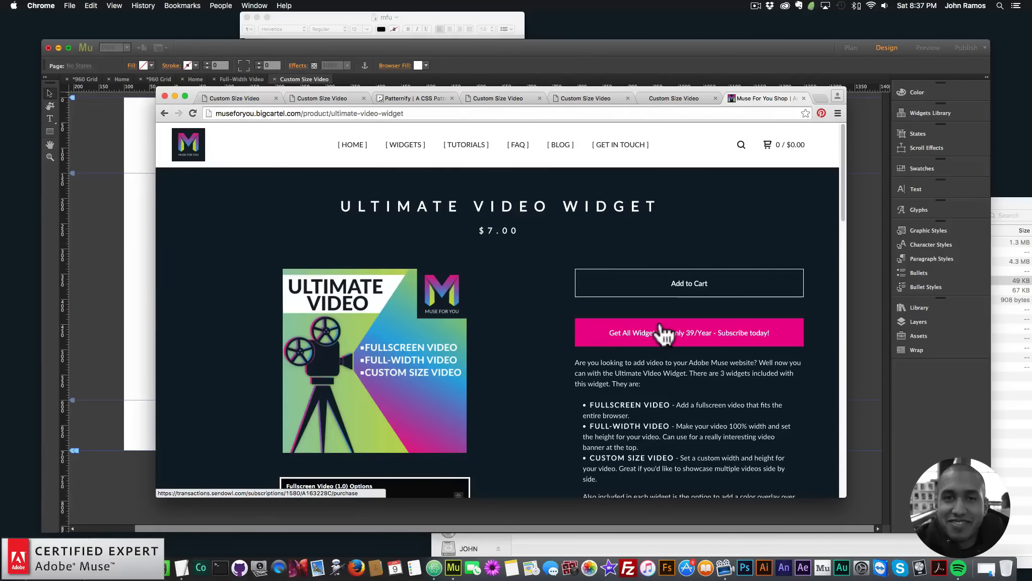
Step: Look through the product page's widget options, video converter link, free stock video list and changelog
scroll(620, 305, down, 3)
scroll(616, 297, down, 12)
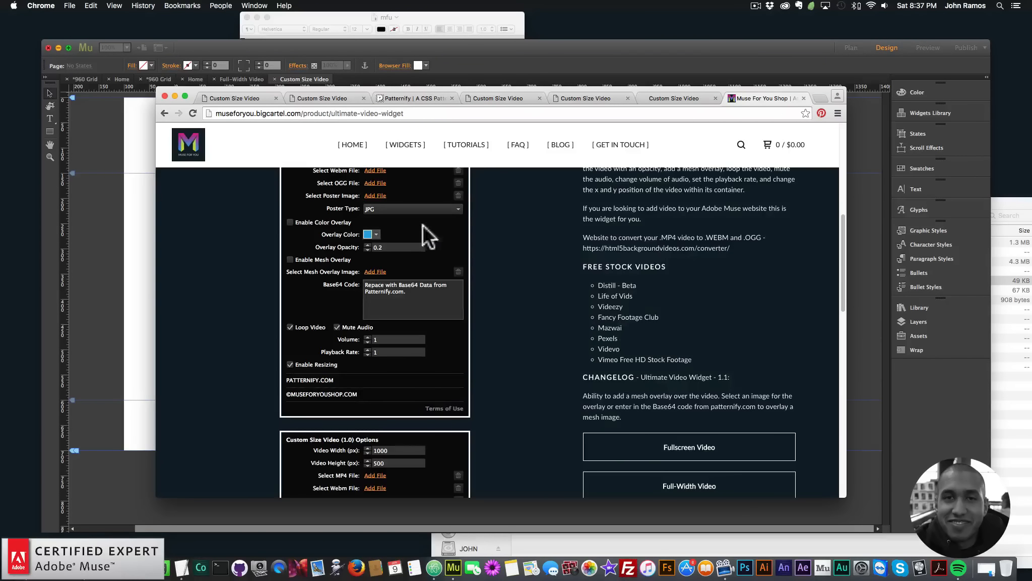
scroll(423, 225, up, 5)
scroll(495, 277, up, 3)
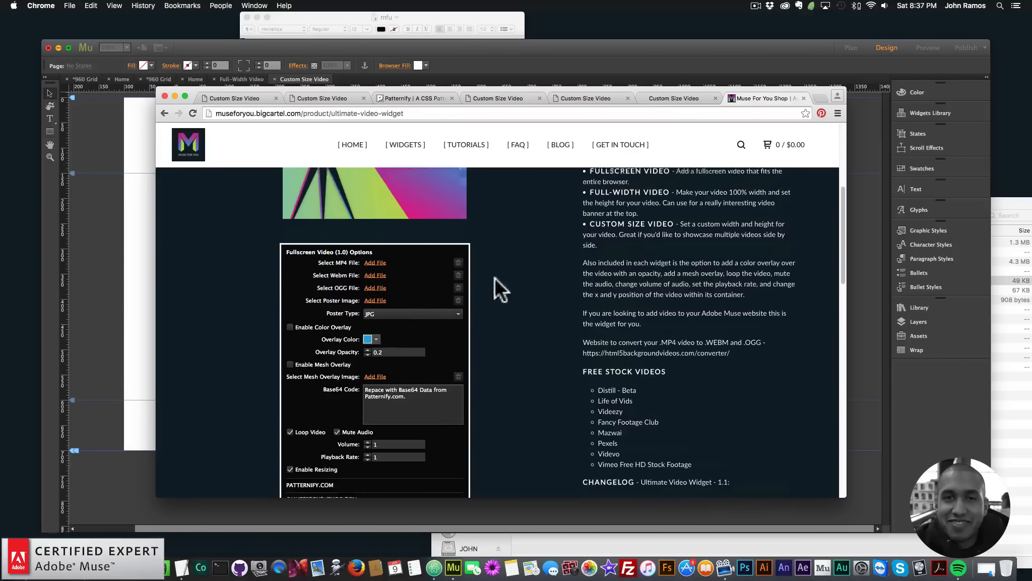
scroll(644, 323, down, 2)
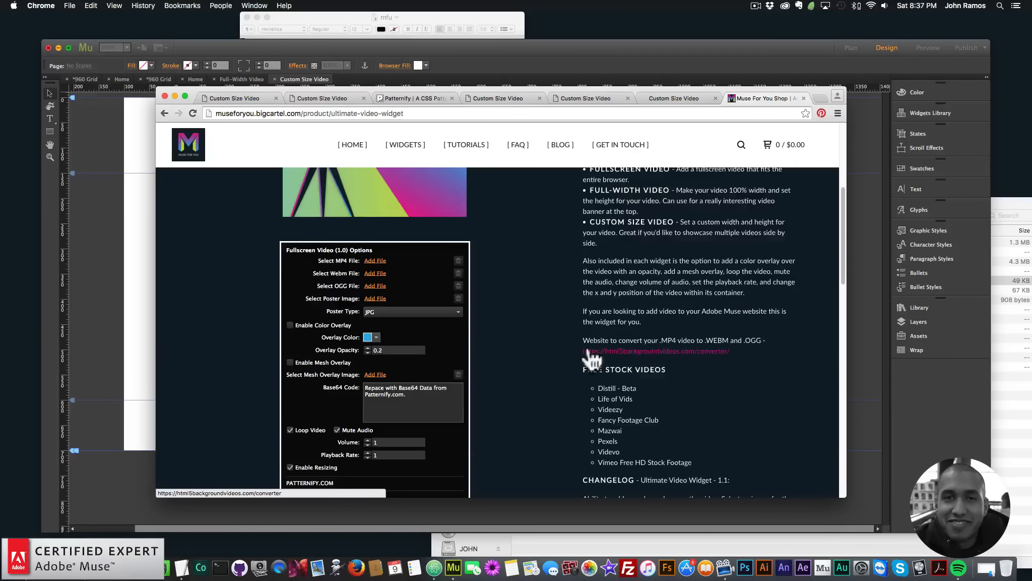
scroll(538, 328, down, 3)
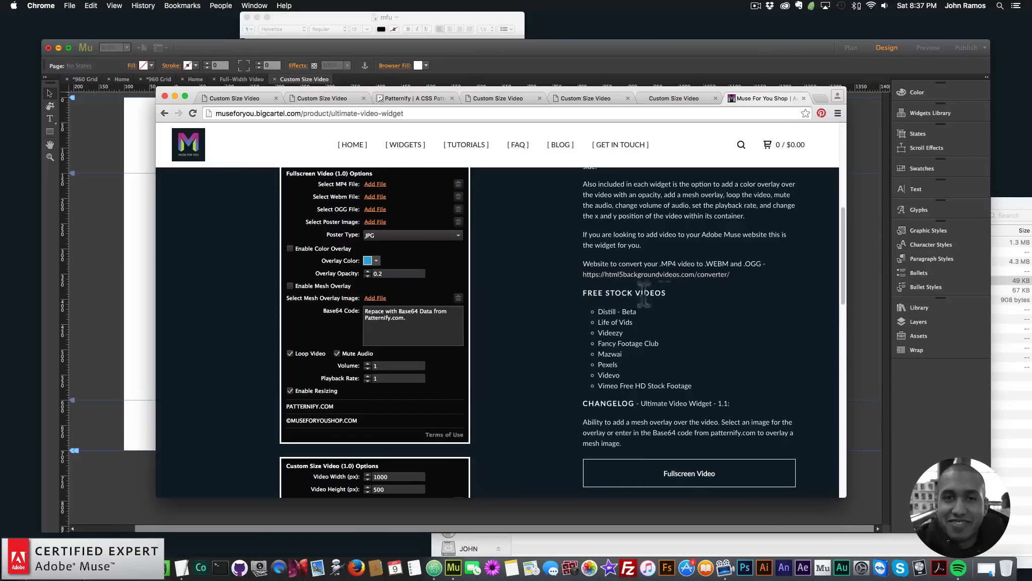
scroll(671, 294, up, 1)
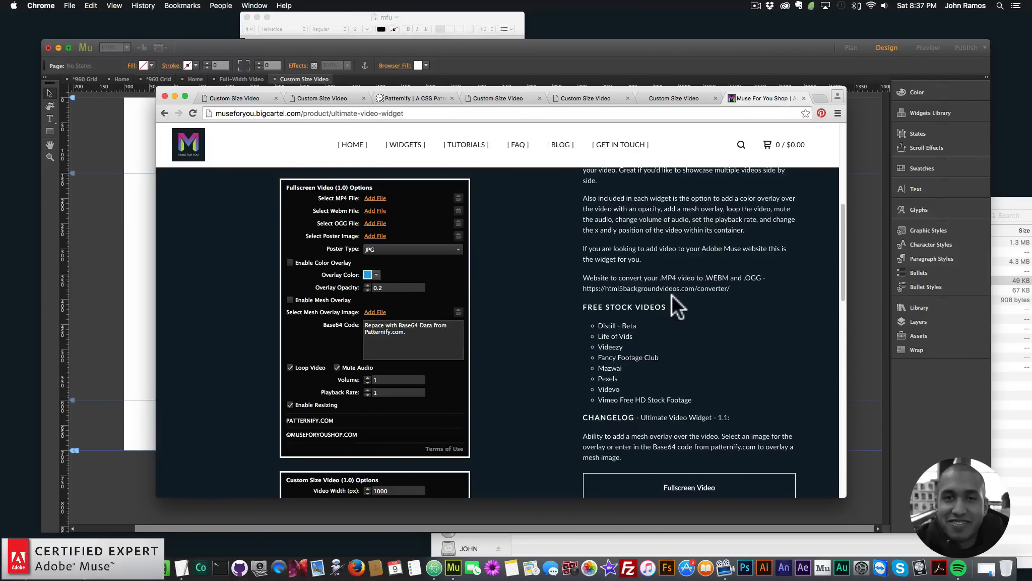